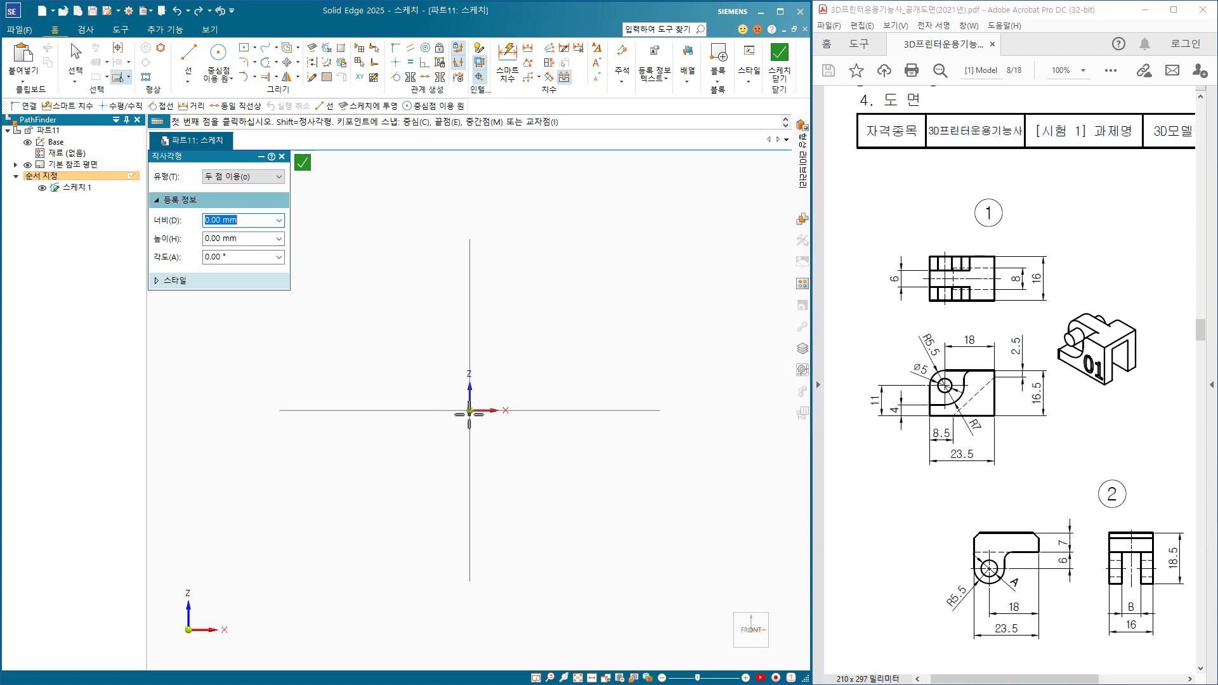
# Draw a two-point rectangle with its lower-left corner at the origin and dimension its width to 23.5 mm.
pyautogui.click(469, 410)
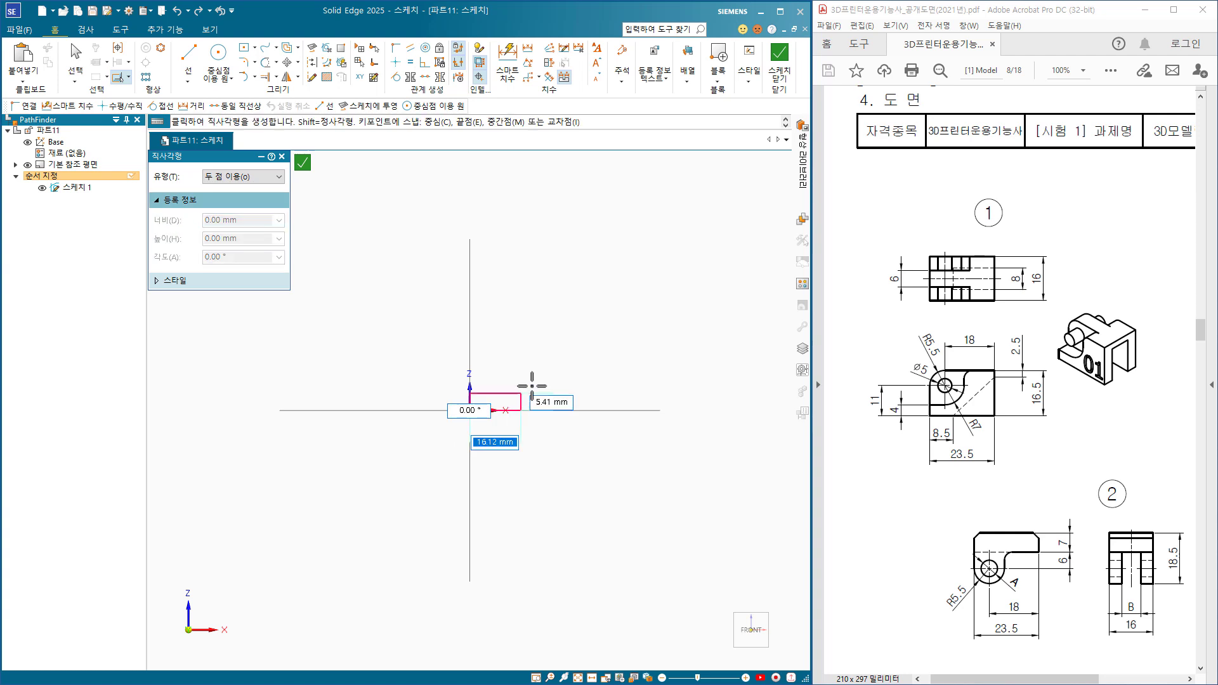
pyautogui.click(588, 330)
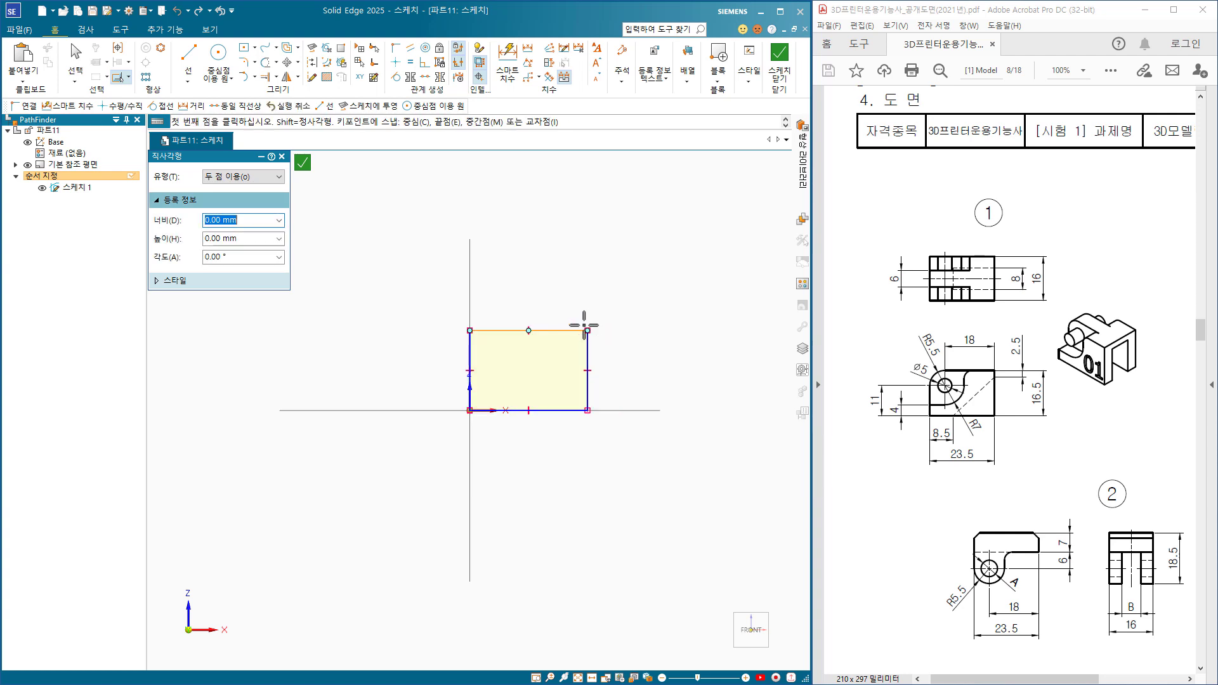
pyautogui.click(507, 68)
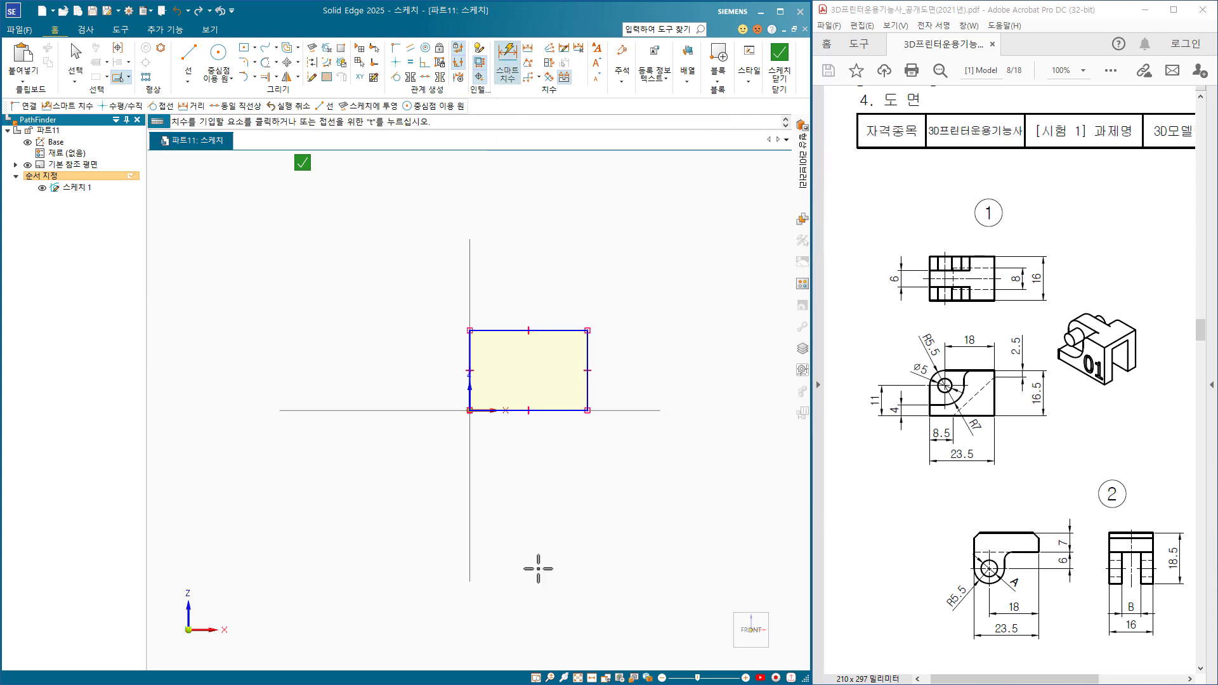
pyautogui.click(565, 410)
pyautogui.click(542, 451)
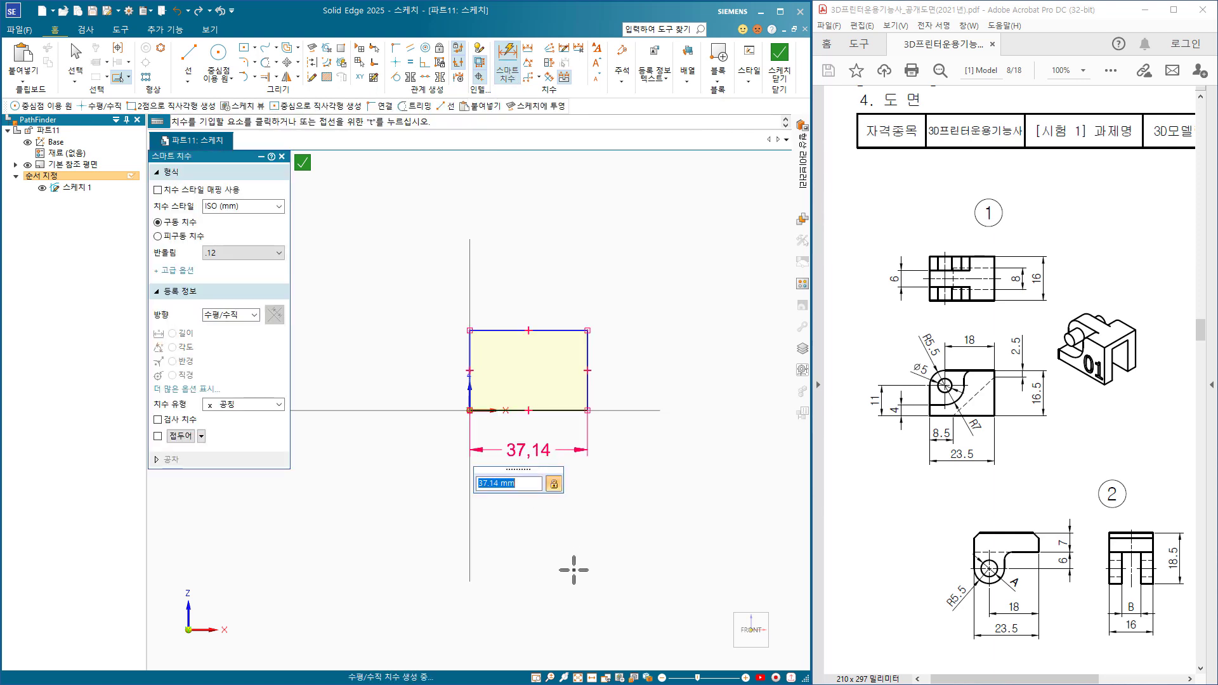
pyautogui.write('23.5')
pyautogui.press('Return')
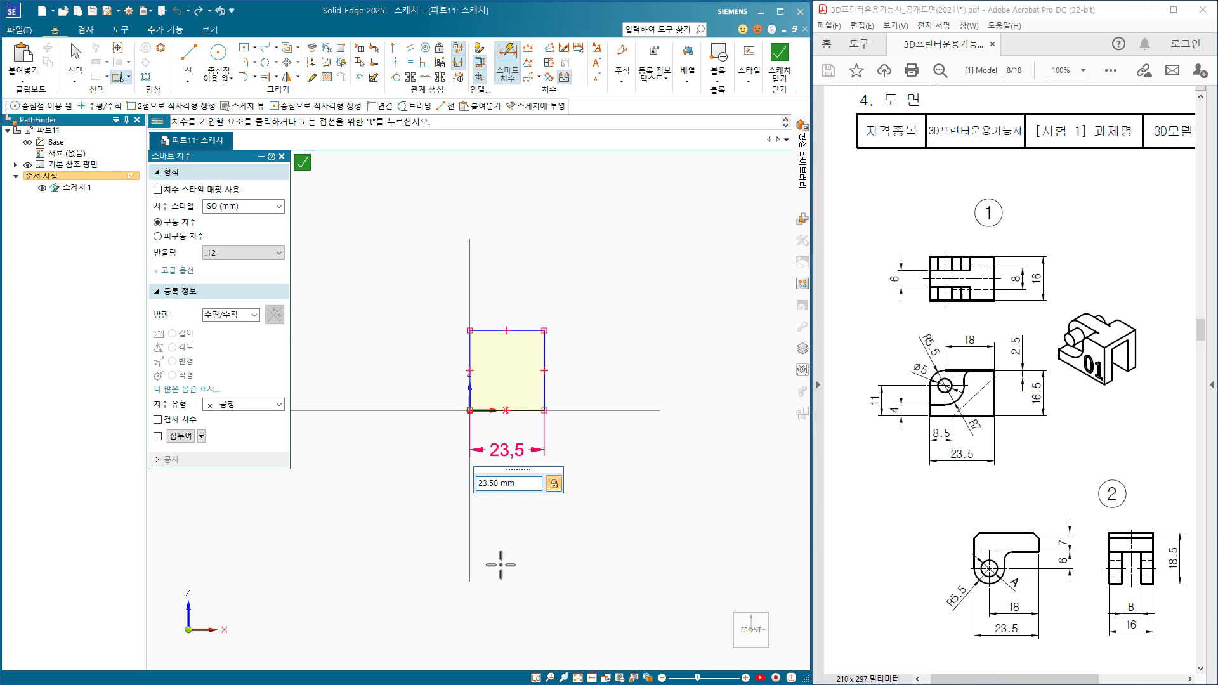
# Dimension the rectangle's height to 16.5 mm on its right edge.
pyautogui.click(542, 381)
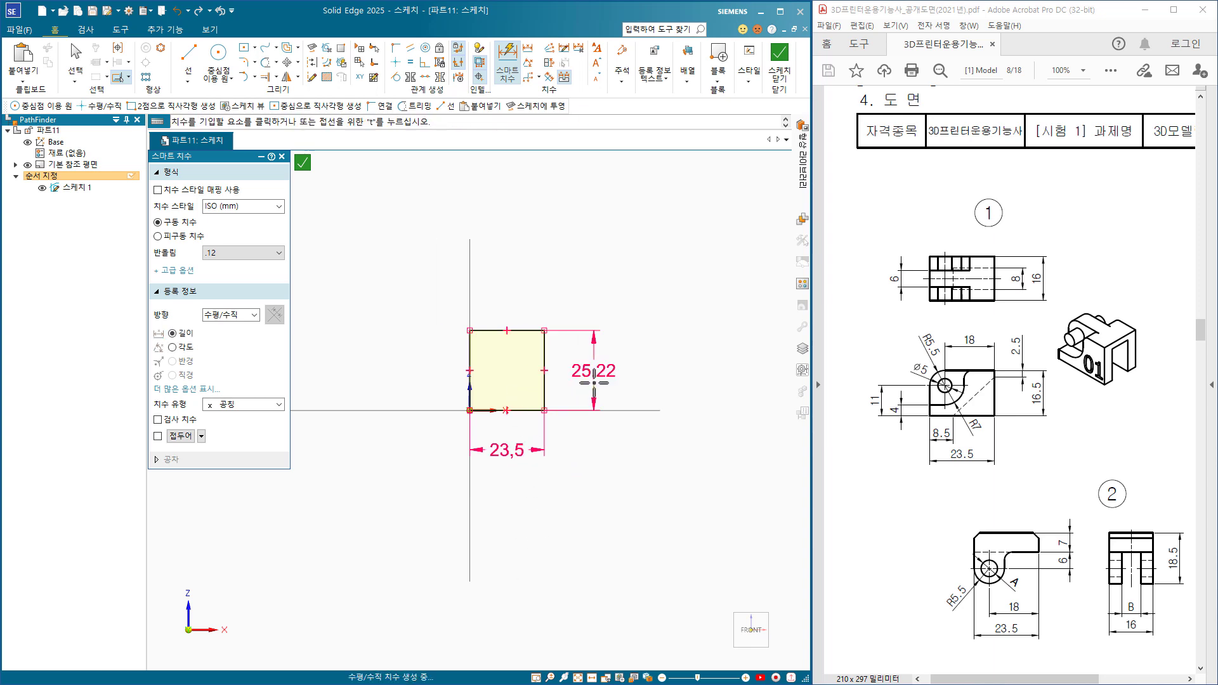
pyautogui.click(594, 376)
pyautogui.write('1')
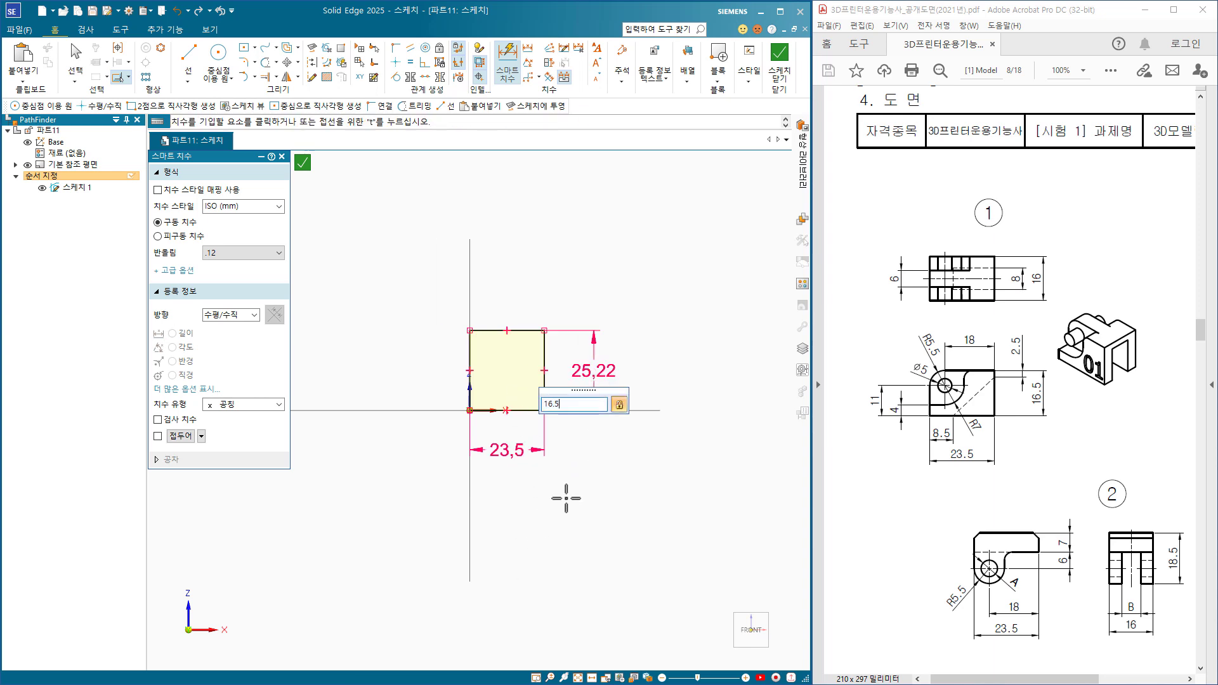
pyautogui.write('6.5')
pyautogui.press('Return')
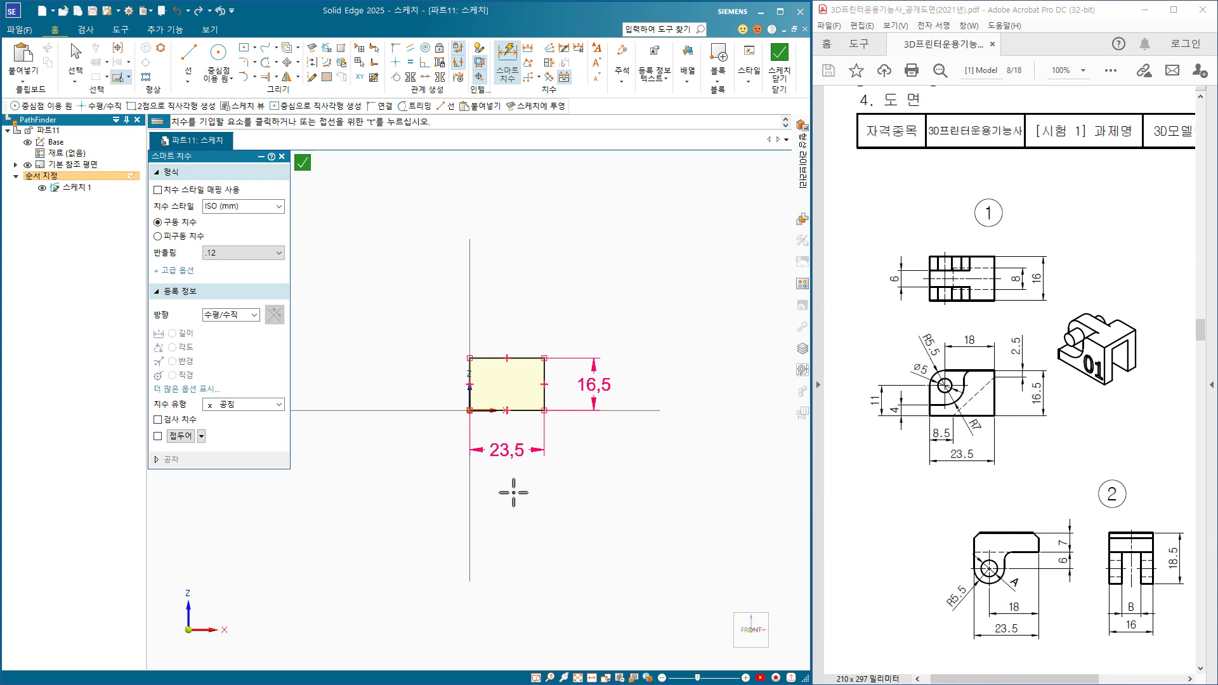
# Draw a centre-point circle about 19 mm in diameter over the left half of the rectangle, overlapping its left and top edges.
pyautogui.keyDown('alt'); pyautogui.moveTo(436, 336); pyautogui.dragTo(568, 442, button='middle'); pyautogui.keyUp('alt')
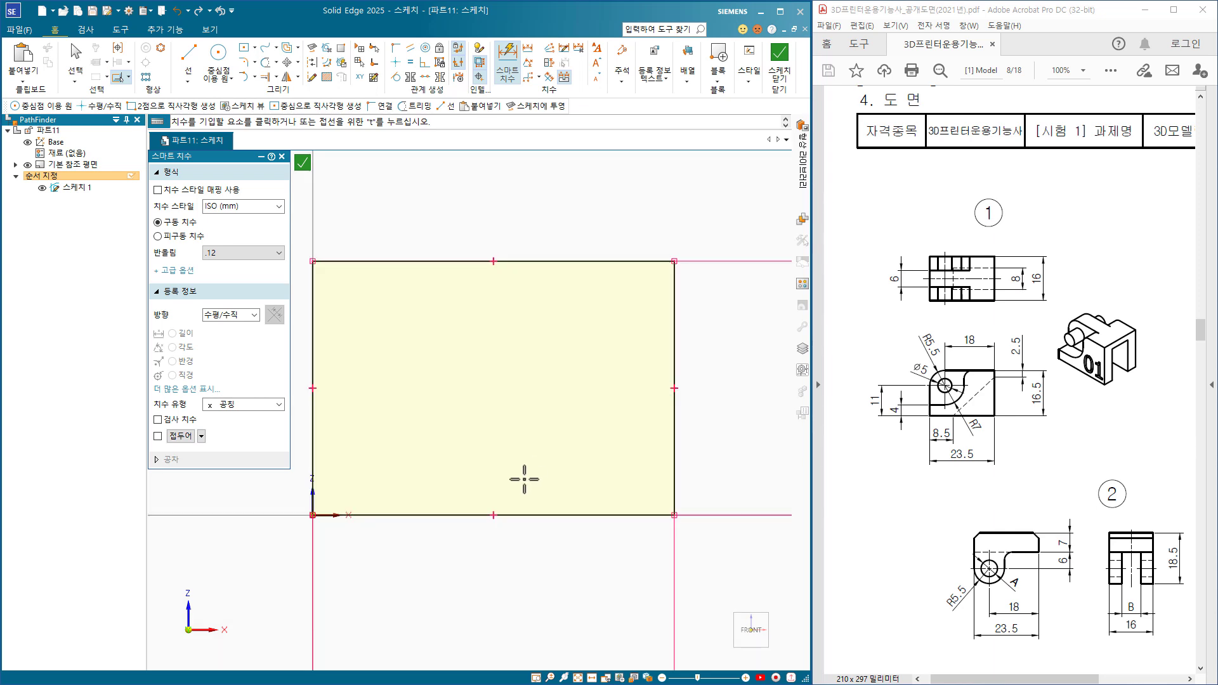
pyautogui.scroll(-1, 515, 485)
pyautogui.scroll(-3, 517, 470)
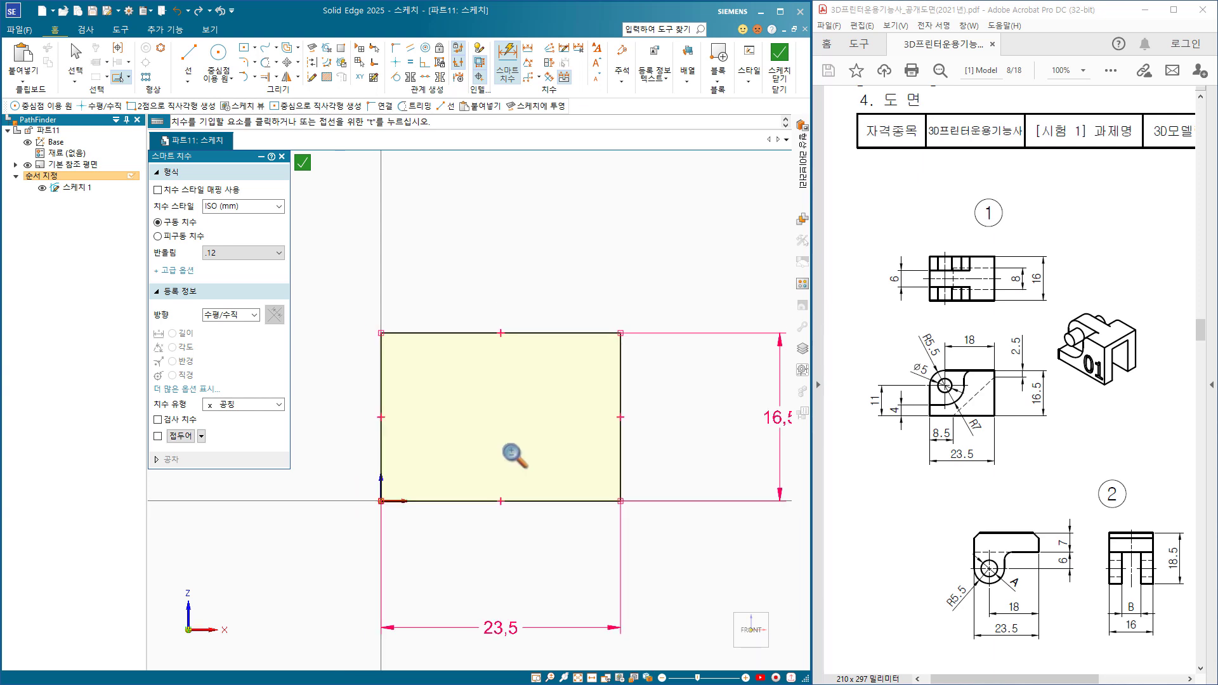
pyautogui.click(218, 70)
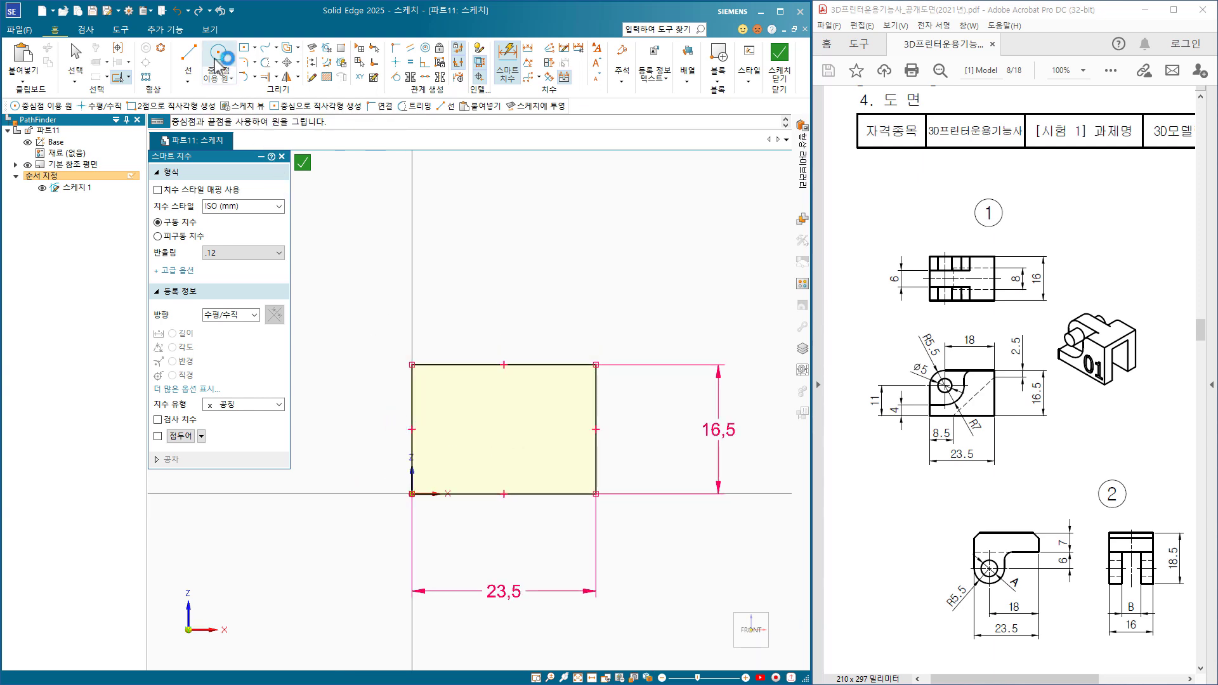
pyautogui.click(472, 414)
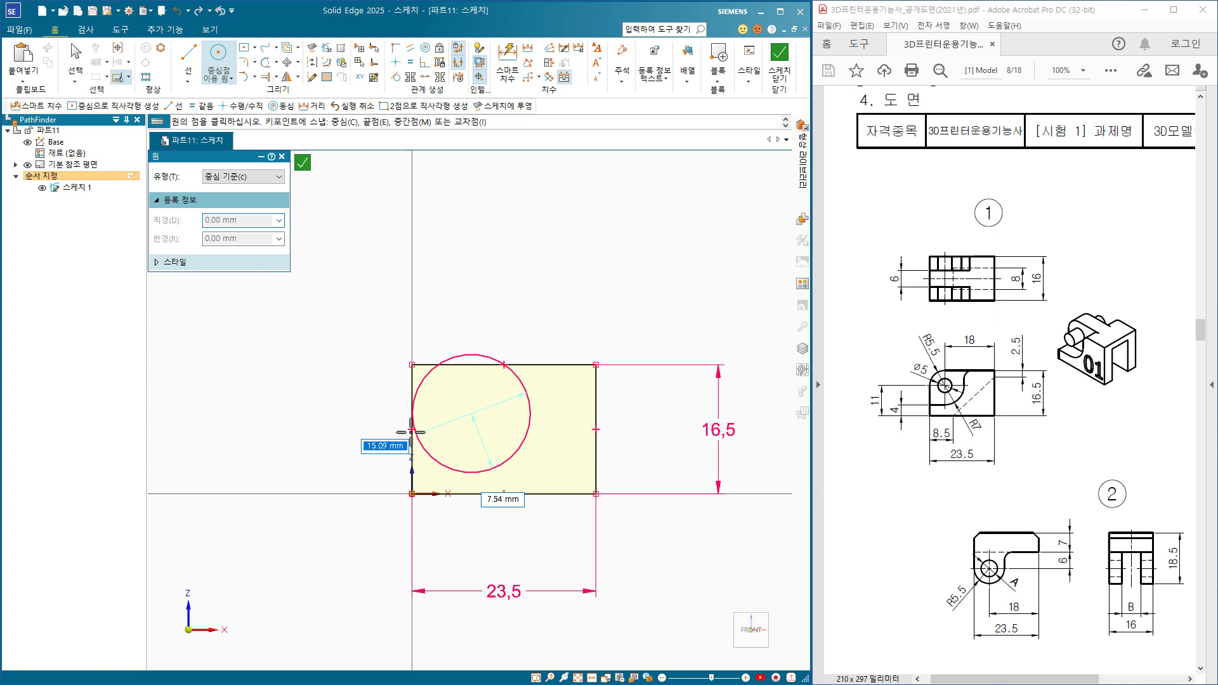
pyautogui.click(399, 402)
# Dimension the horizontal distance between the circle's centre and the rectangle's right edge to 18 mm.
pyautogui.click(507, 63)
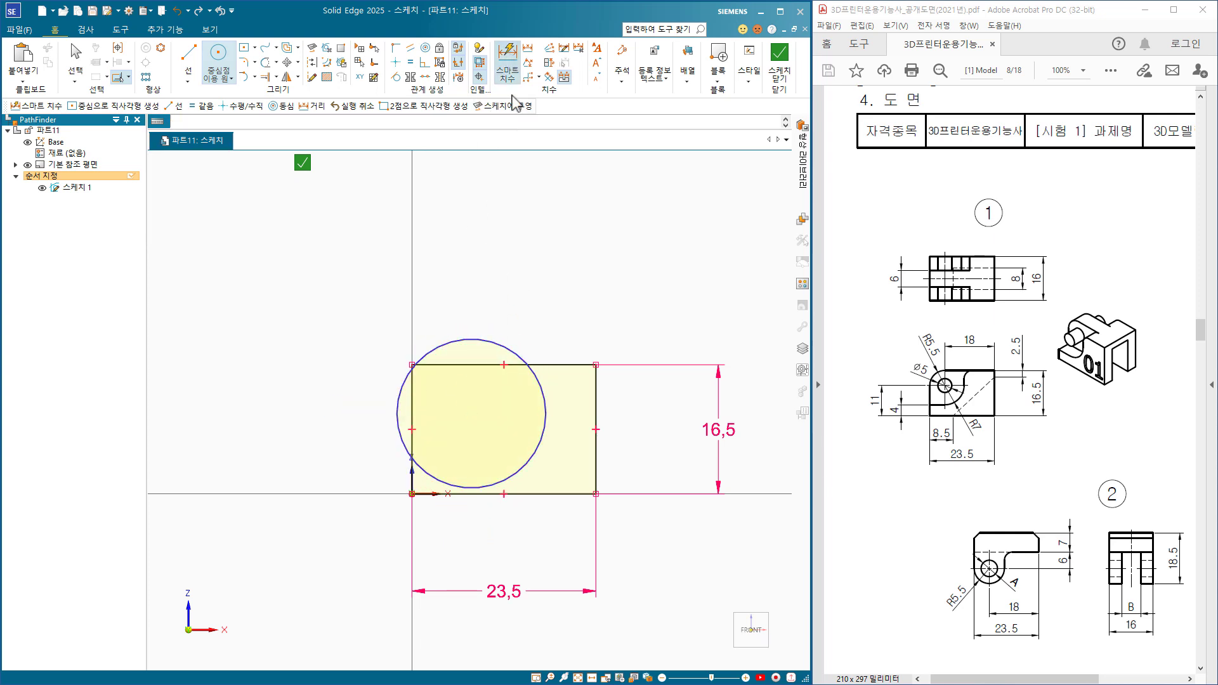
pyautogui.click(545, 388)
pyautogui.click(595, 401)
pyautogui.click(545, 310)
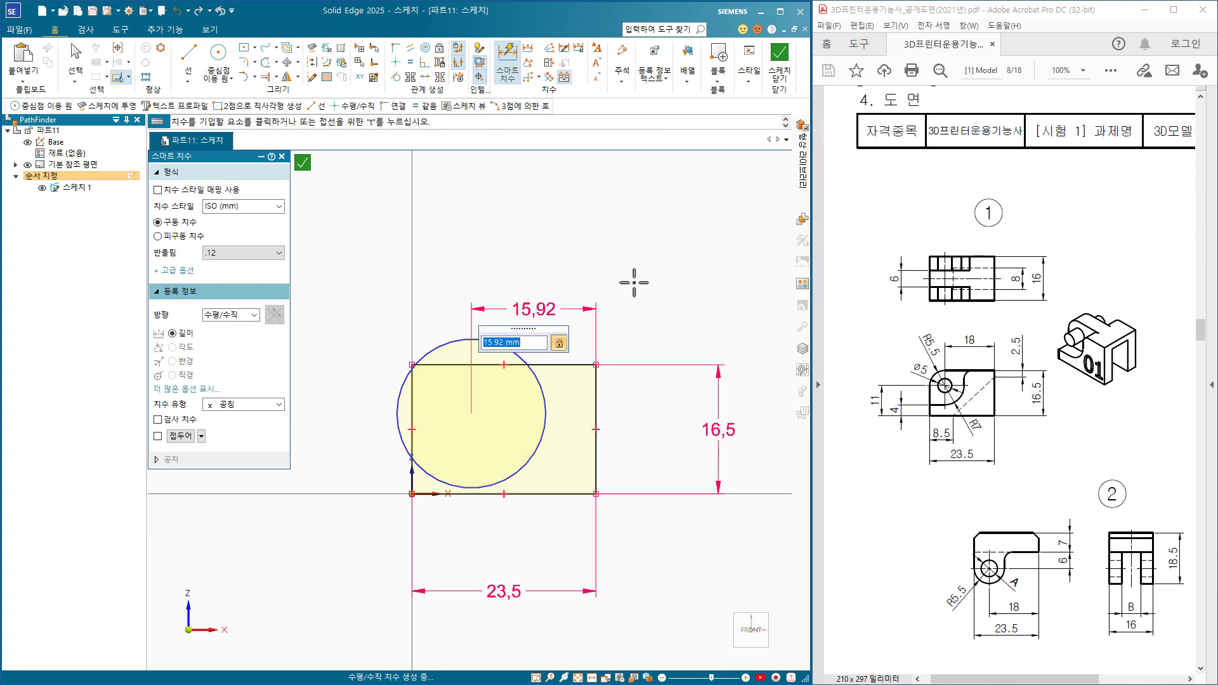
pyautogui.write('18')
pyautogui.press('Return')
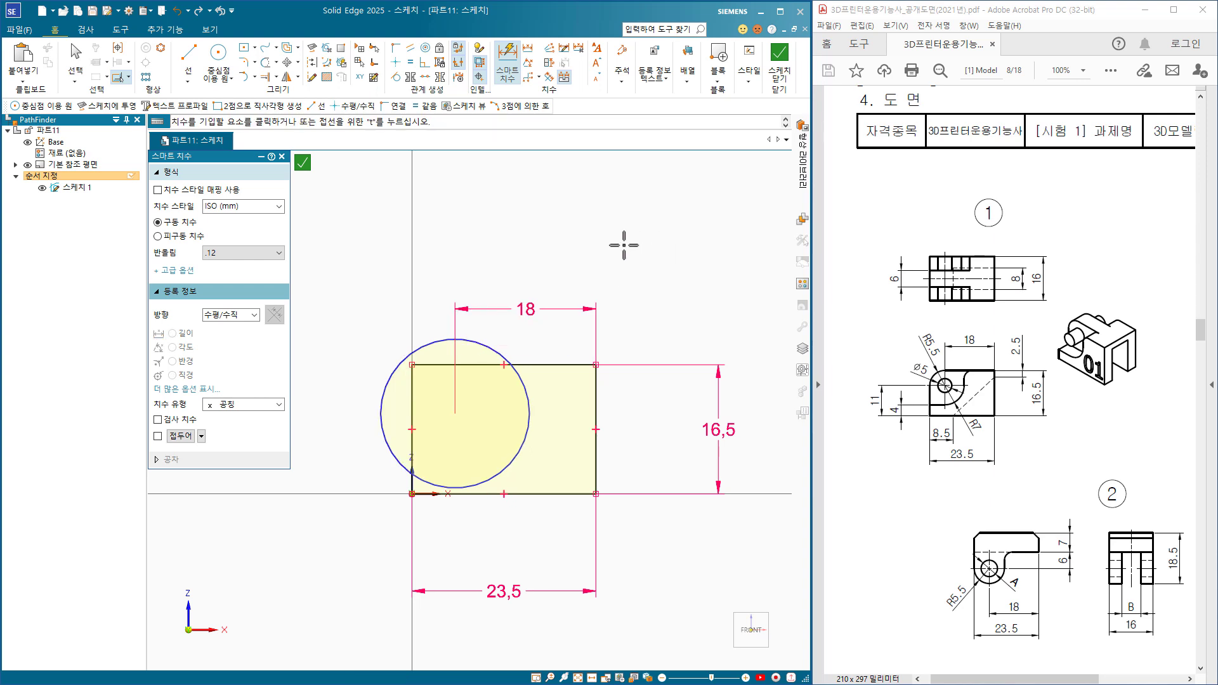
# Dimension the circle's diameter to 14 mm.
pyautogui.click(390, 378)
pyautogui.click(398, 341)
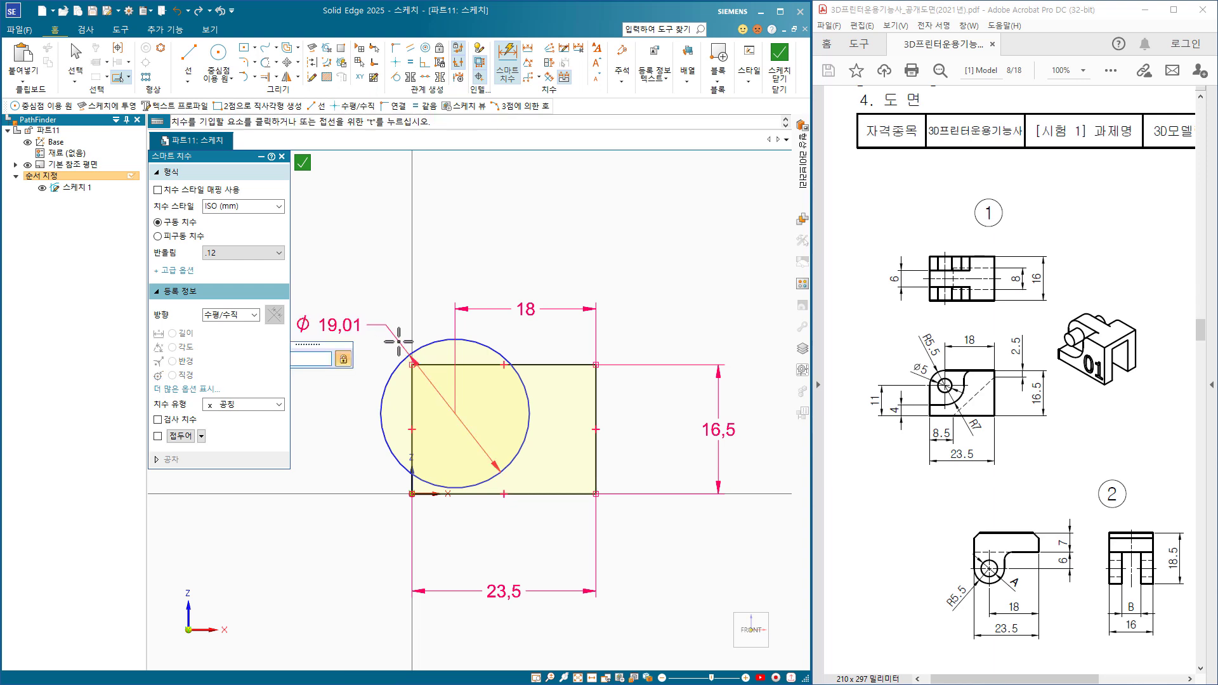
pyautogui.write('14')
pyautogui.press('Return')
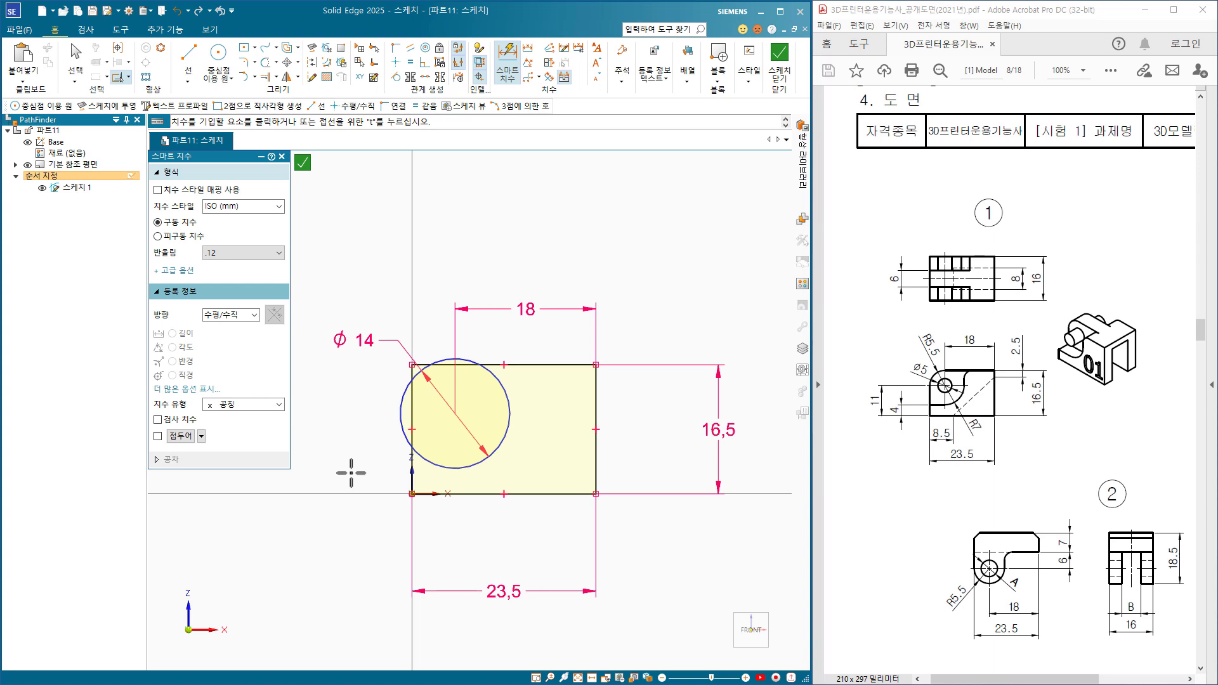
# Dimension the vertical gap between the rectangle's bottom edge and the circle's lowest point to 4 mm.
pyautogui.click(477, 493)
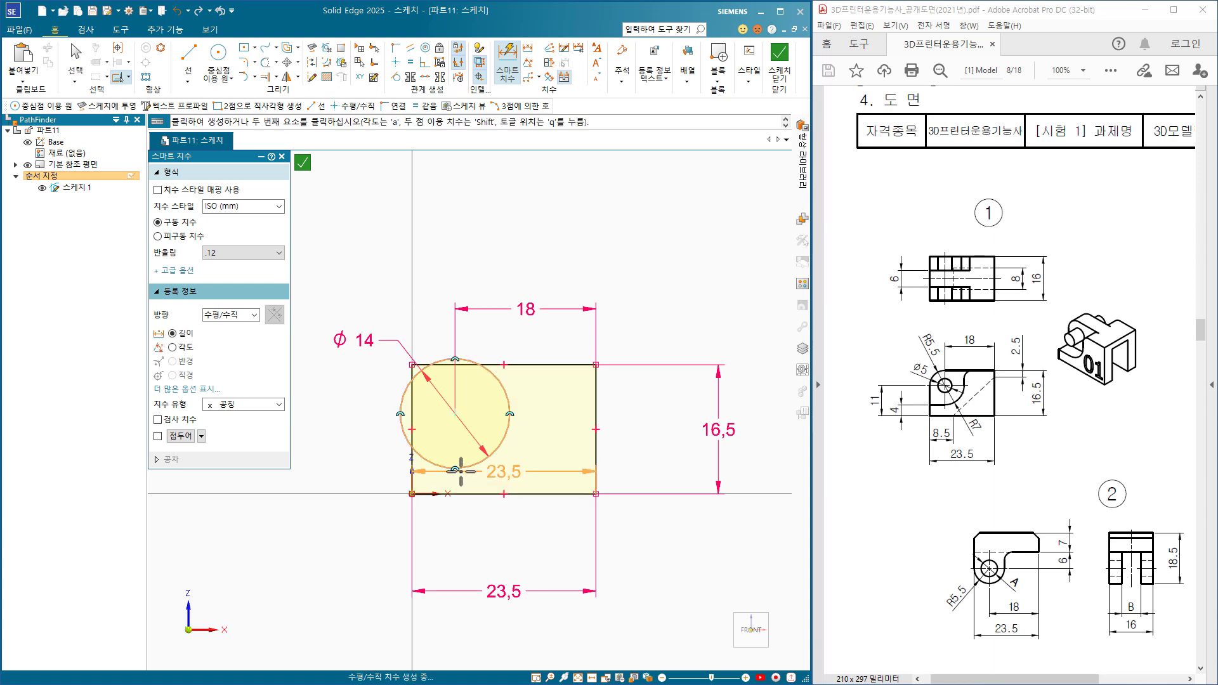
pyautogui.click(456, 469)
pyautogui.click(352, 485)
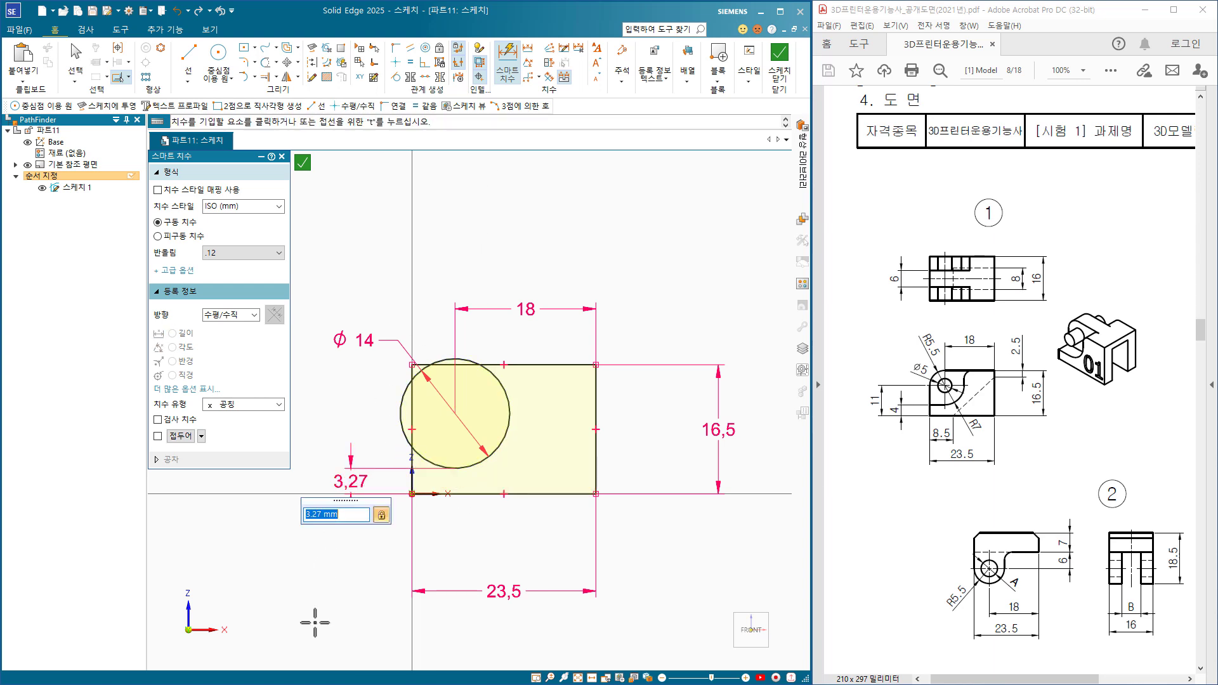
pyautogui.press('Return')
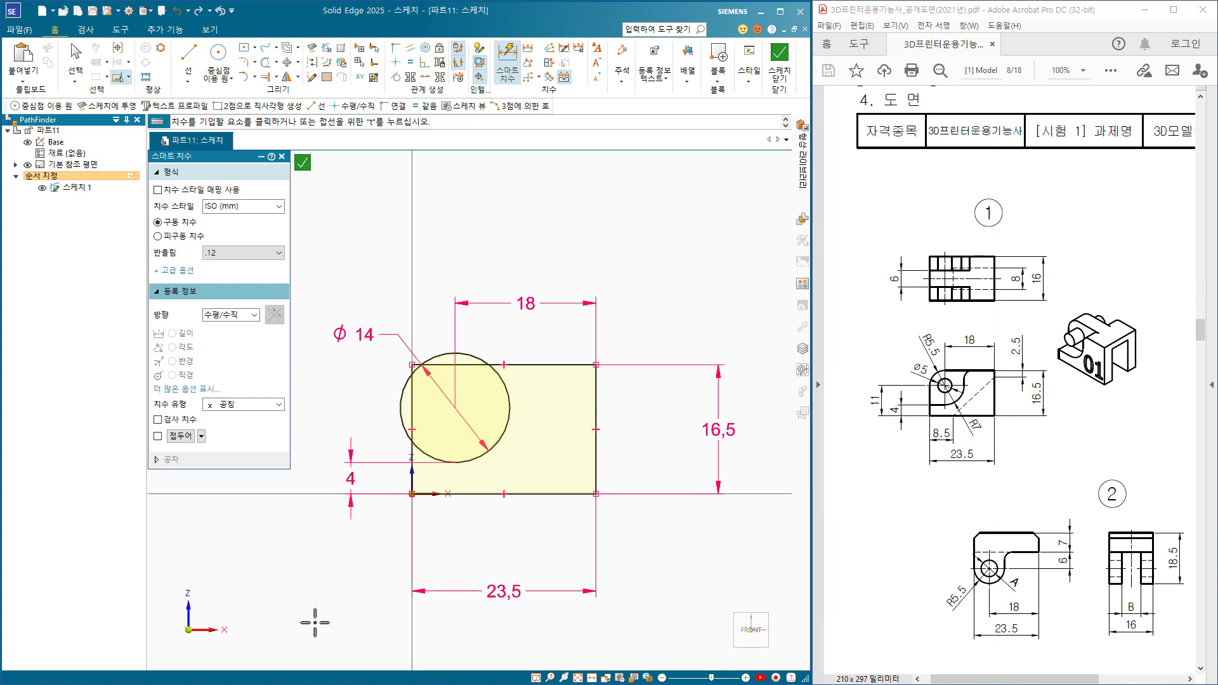
# Draw a smaller circle concentric with the 14 mm circle and dimension its diameter to 5 mm.
pyautogui.click(220, 56)
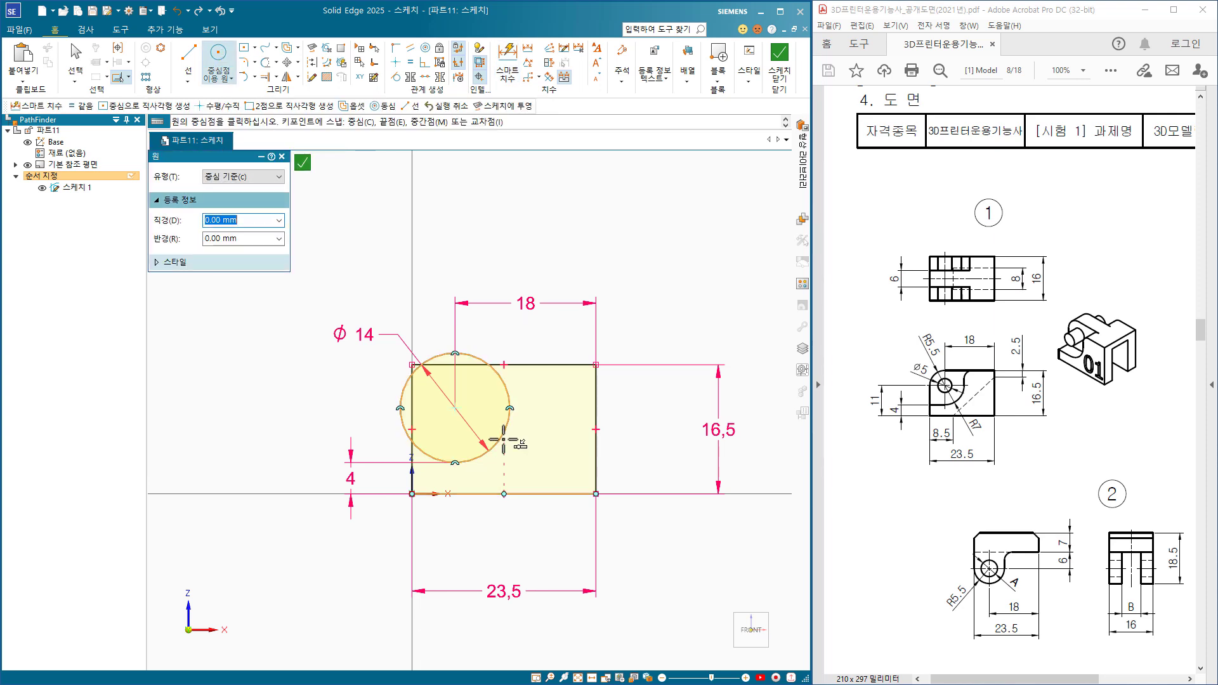
pyautogui.click(454, 407)
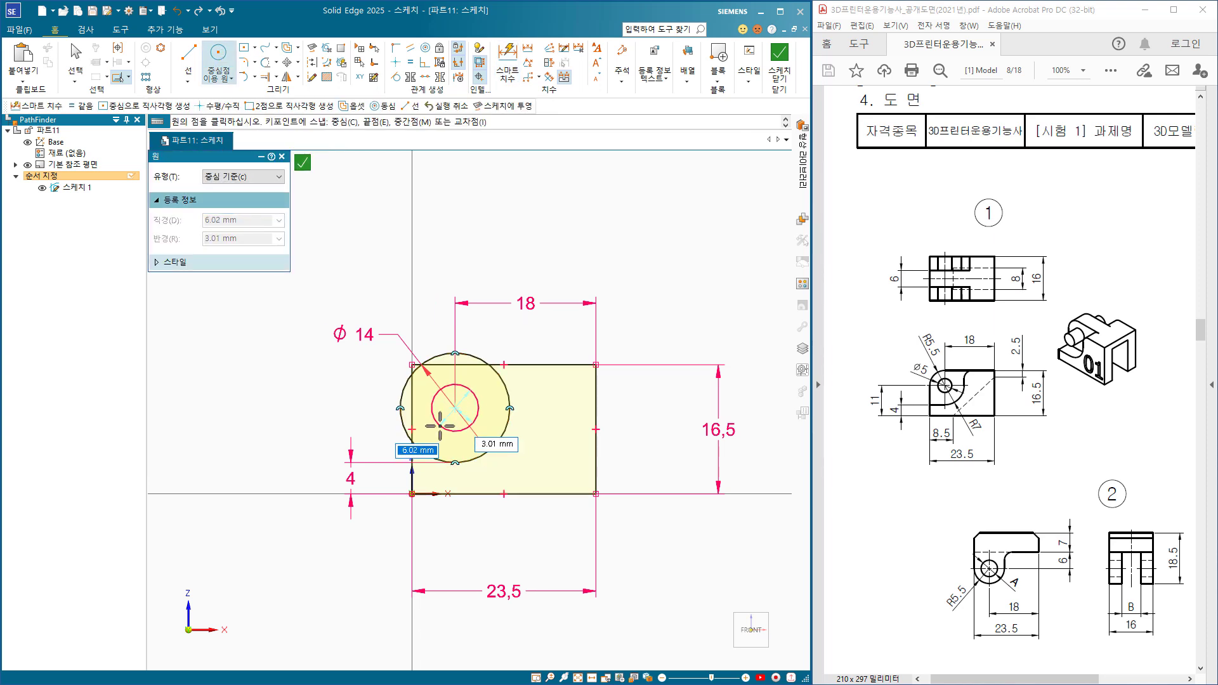
pyautogui.click(439, 424)
pyautogui.press('d')
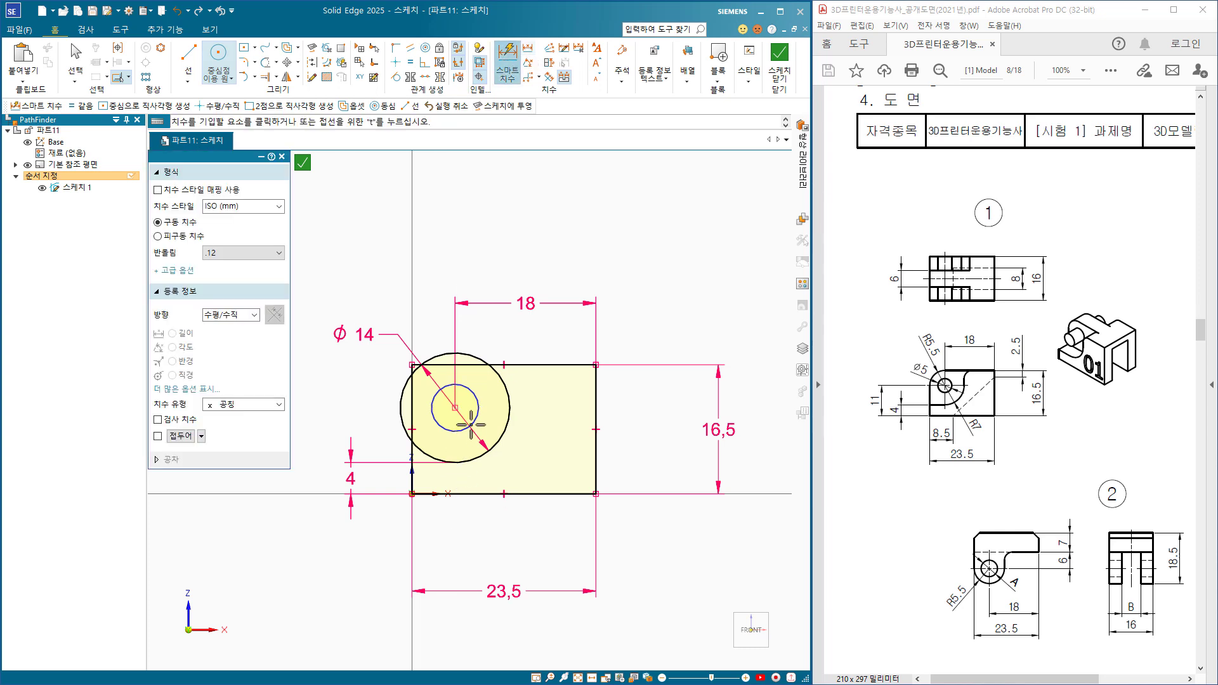
pyautogui.click(471, 423)
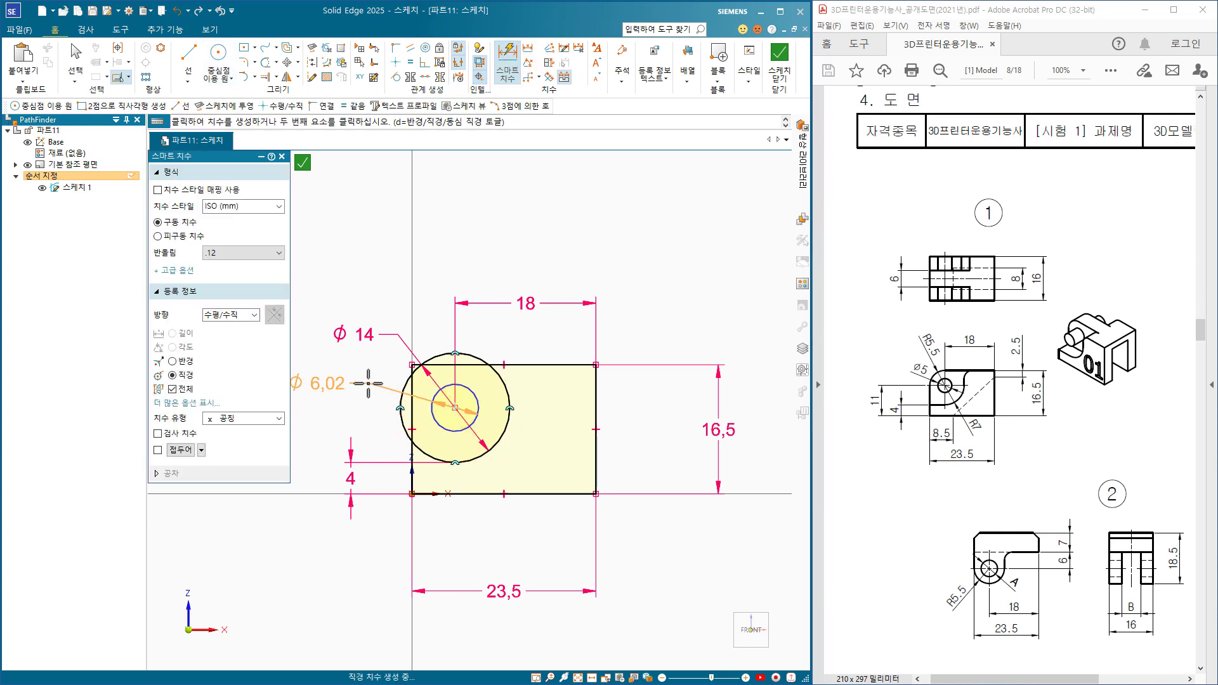
pyautogui.click(389, 363)
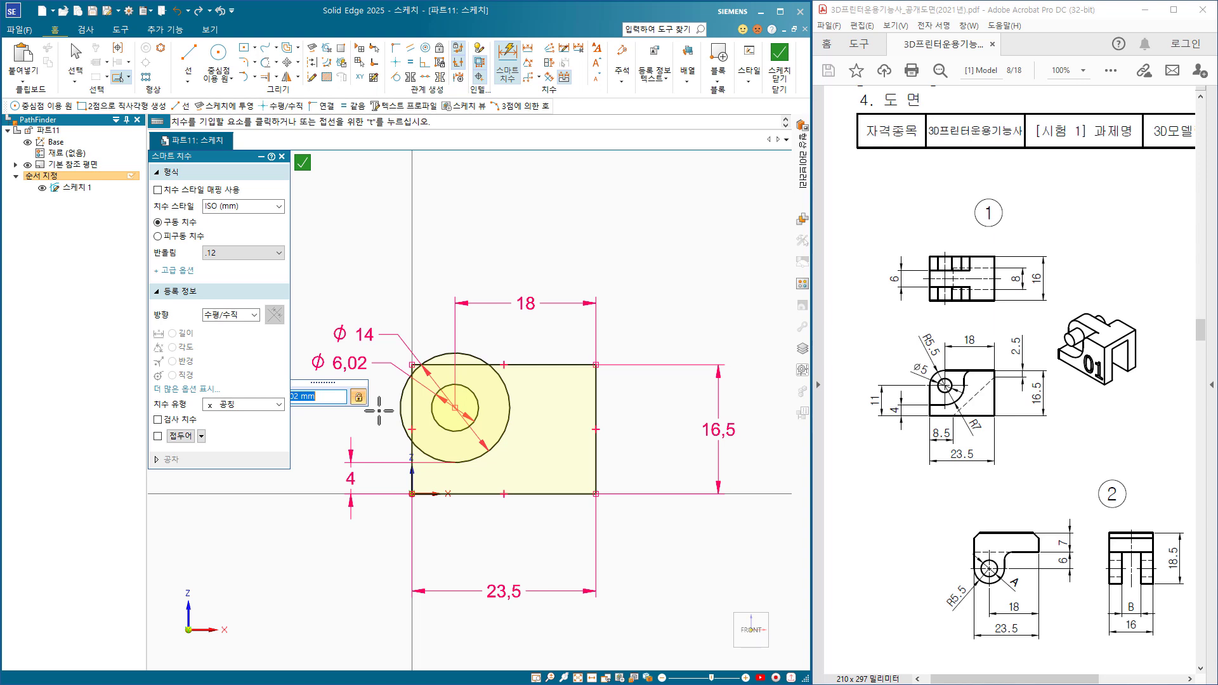
pyautogui.write('5')
pyautogui.press('Return')
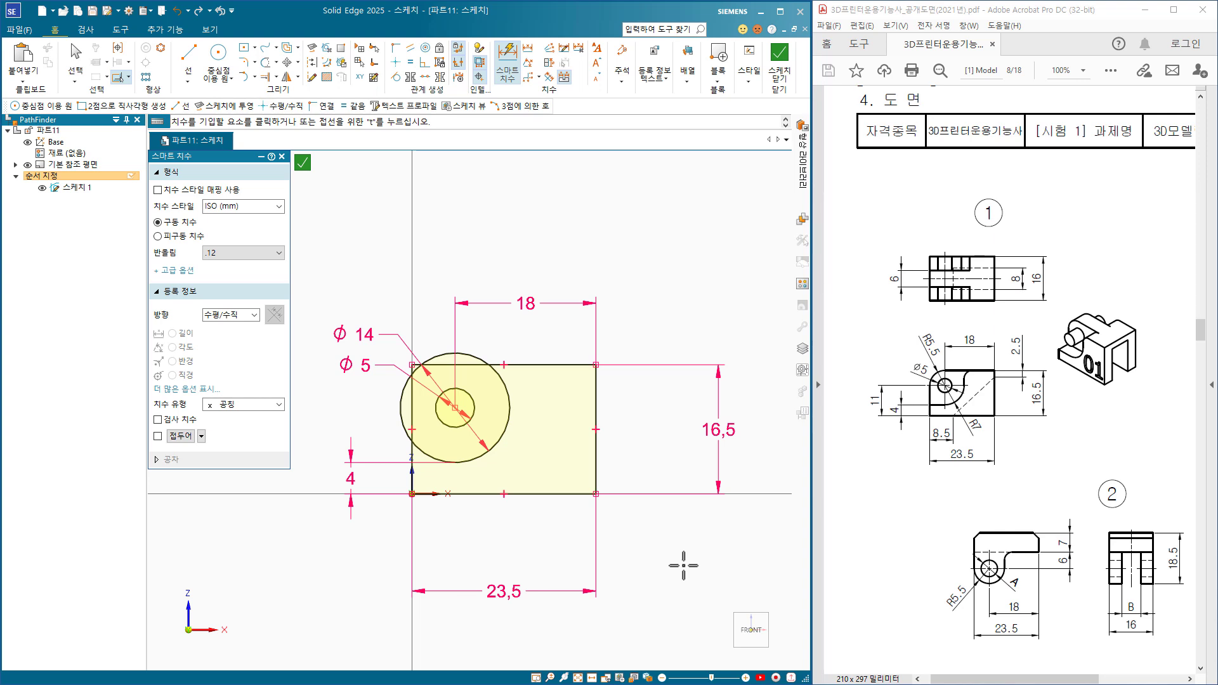
# Close and finish the sketch, and hide the base reference planes.
pyautogui.click(778, 61)
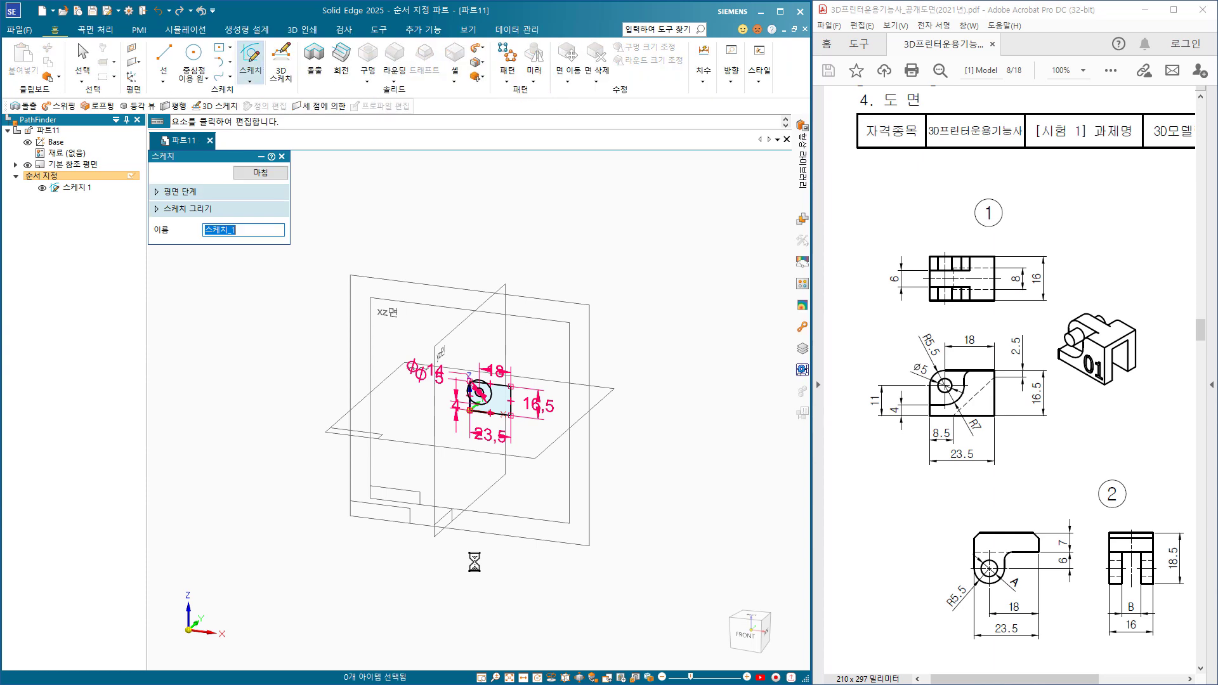
pyautogui.click(260, 173)
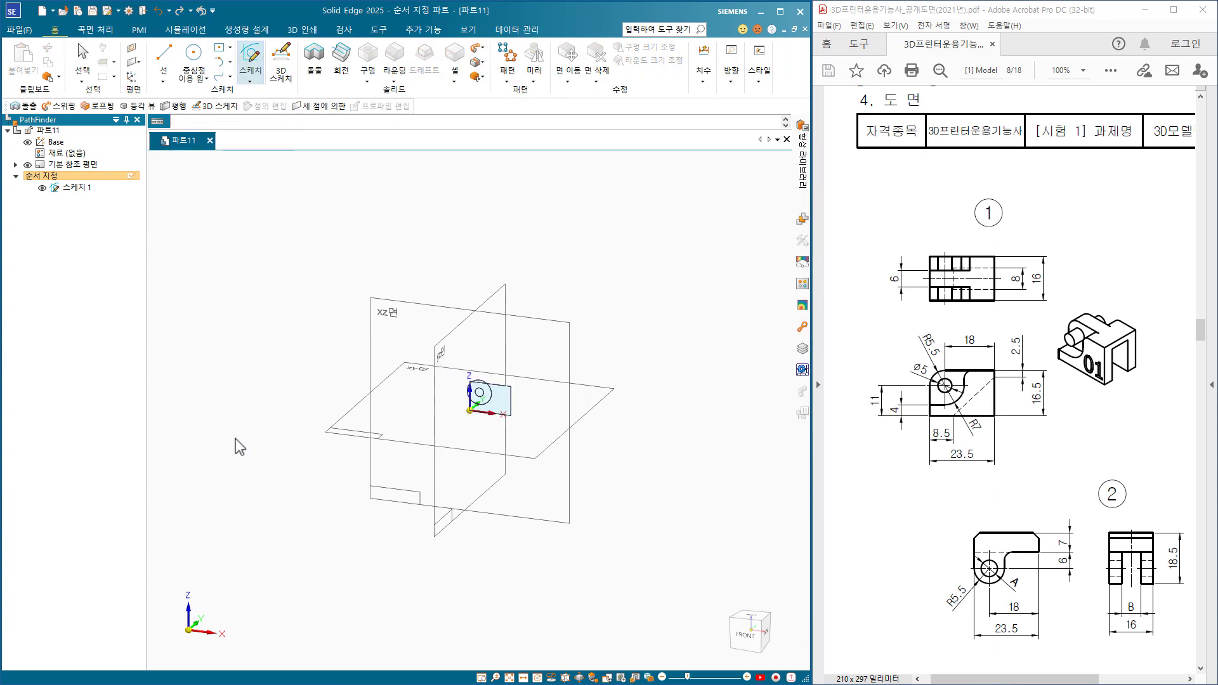
pyautogui.moveTo(434, 354)
pyautogui.keyDown('alt'); pyautogui.mouseDown(button='middle')
pyautogui.moveTo(504, 436)
pyautogui.moveTo(539, 440)
pyautogui.mouseUp(button='middle'); pyautogui.keyUp('alt')
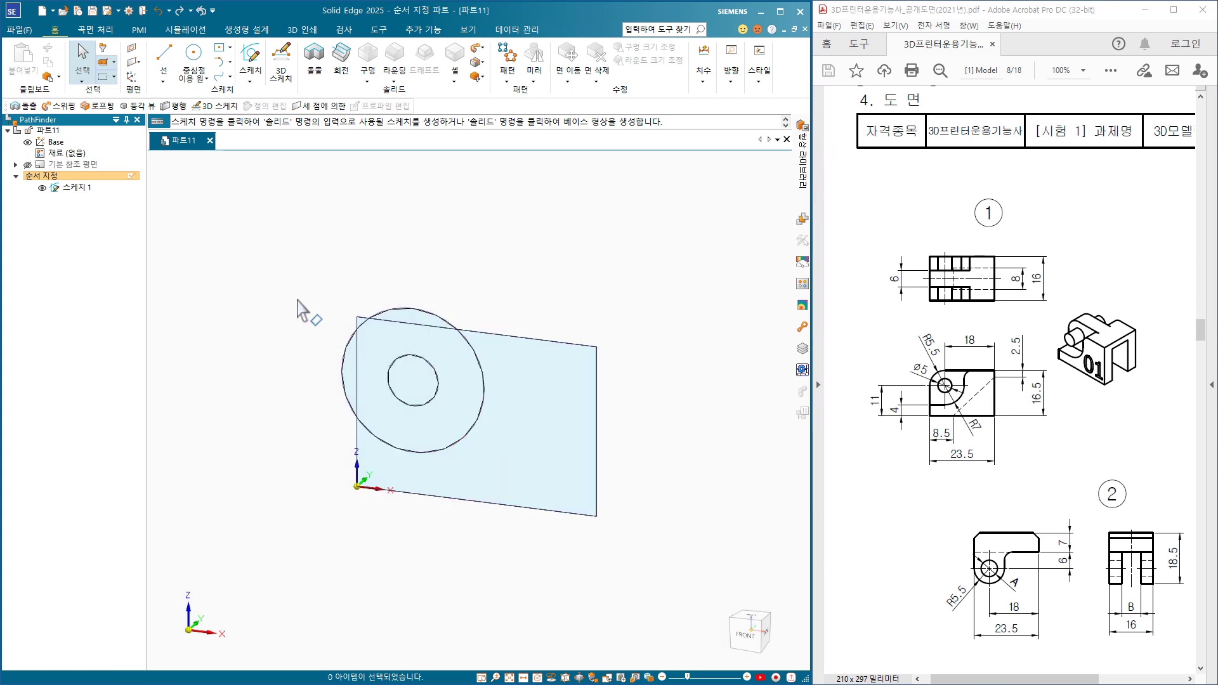
# Extrude the rectangle from the existing sketch symmetrically to a total thickness of 16 mm.
pyautogui.click(314, 62)
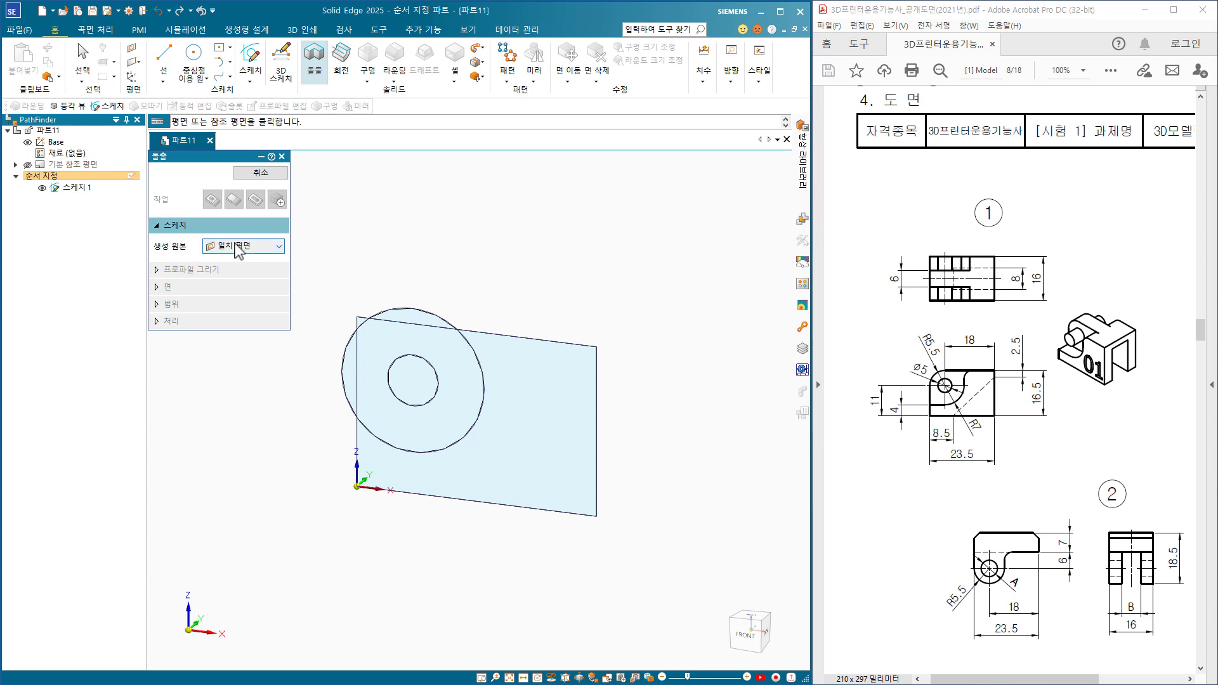
pyautogui.click(243, 246)
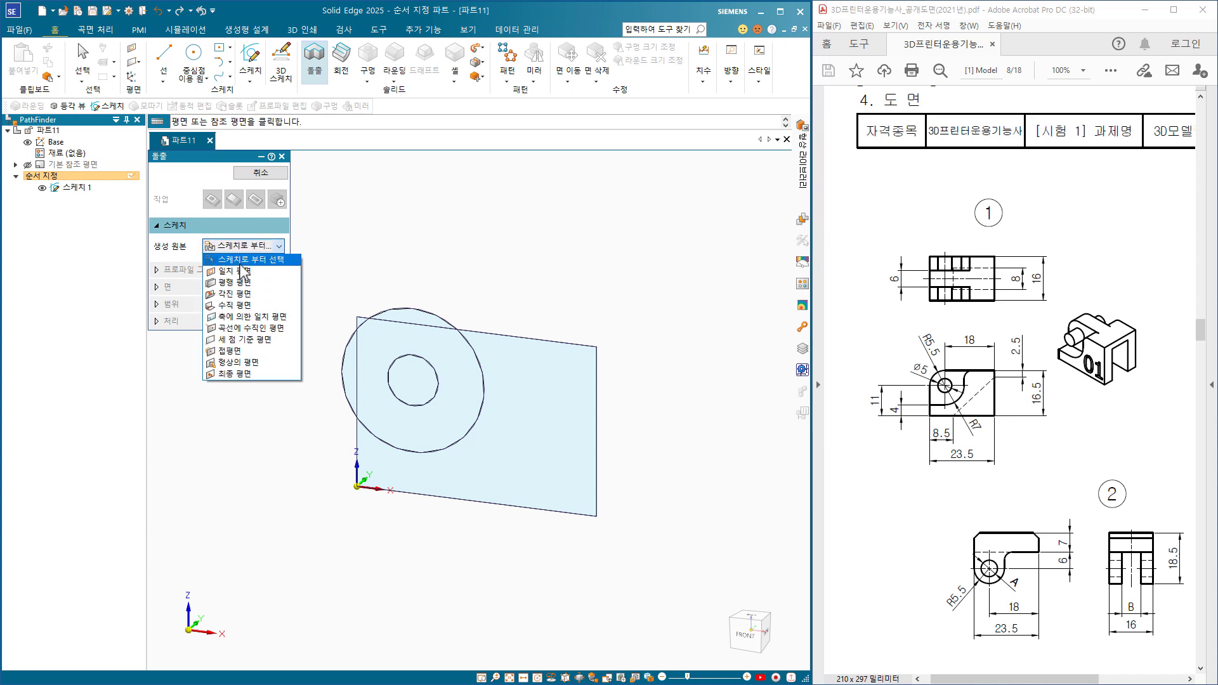
pyautogui.click(241, 261)
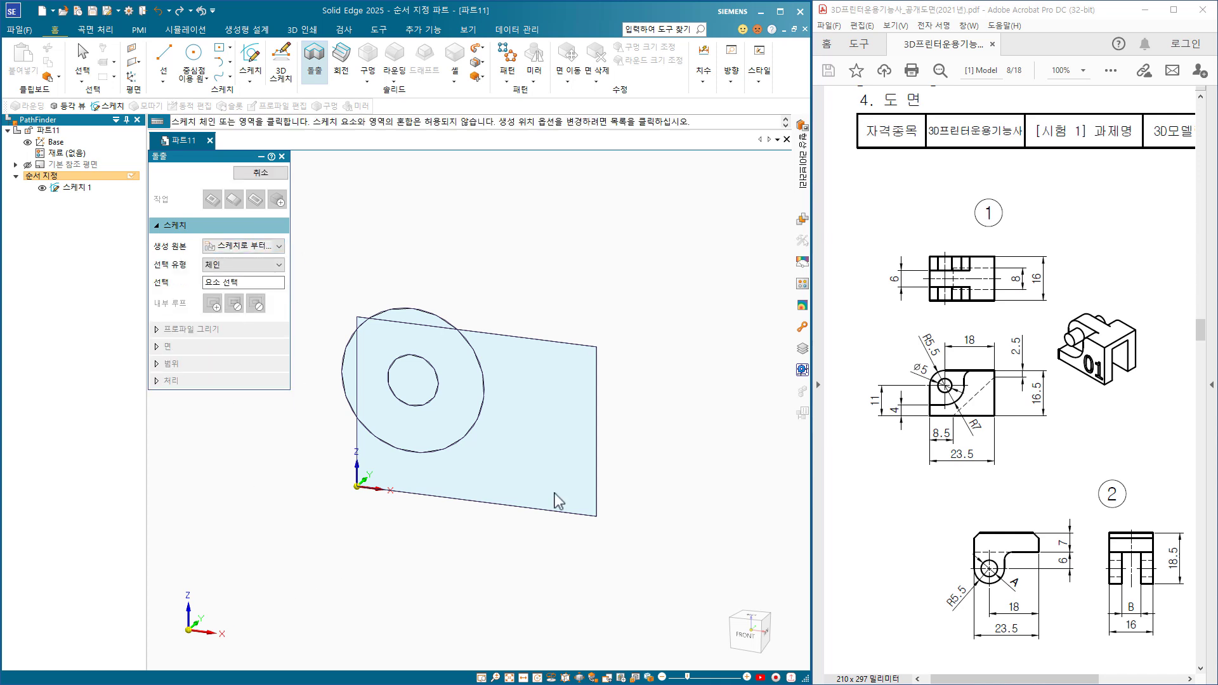
pyautogui.click(544, 343)
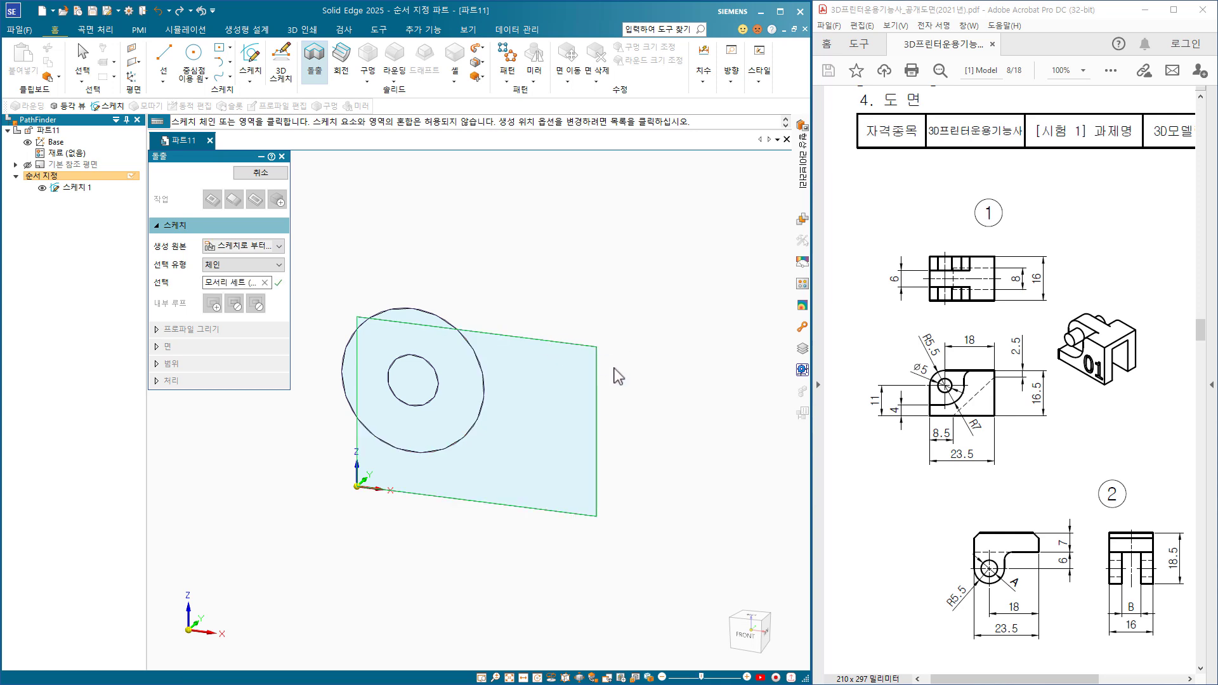
pyautogui.click(279, 282)
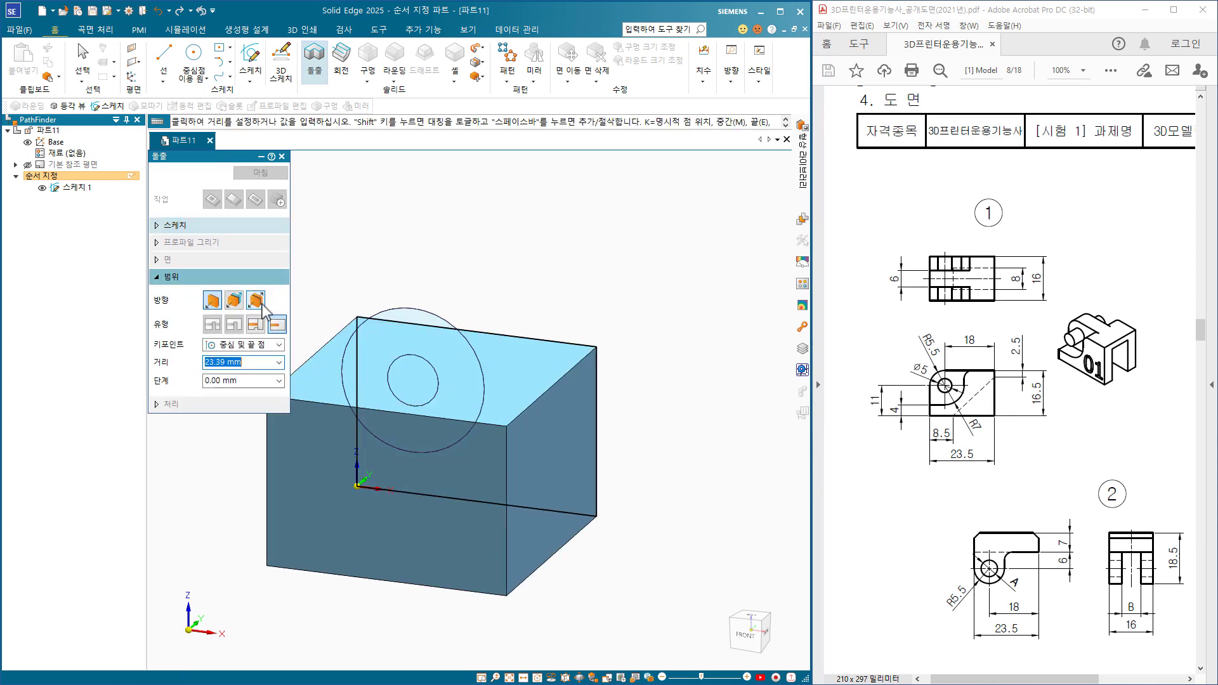
pyautogui.click(257, 301)
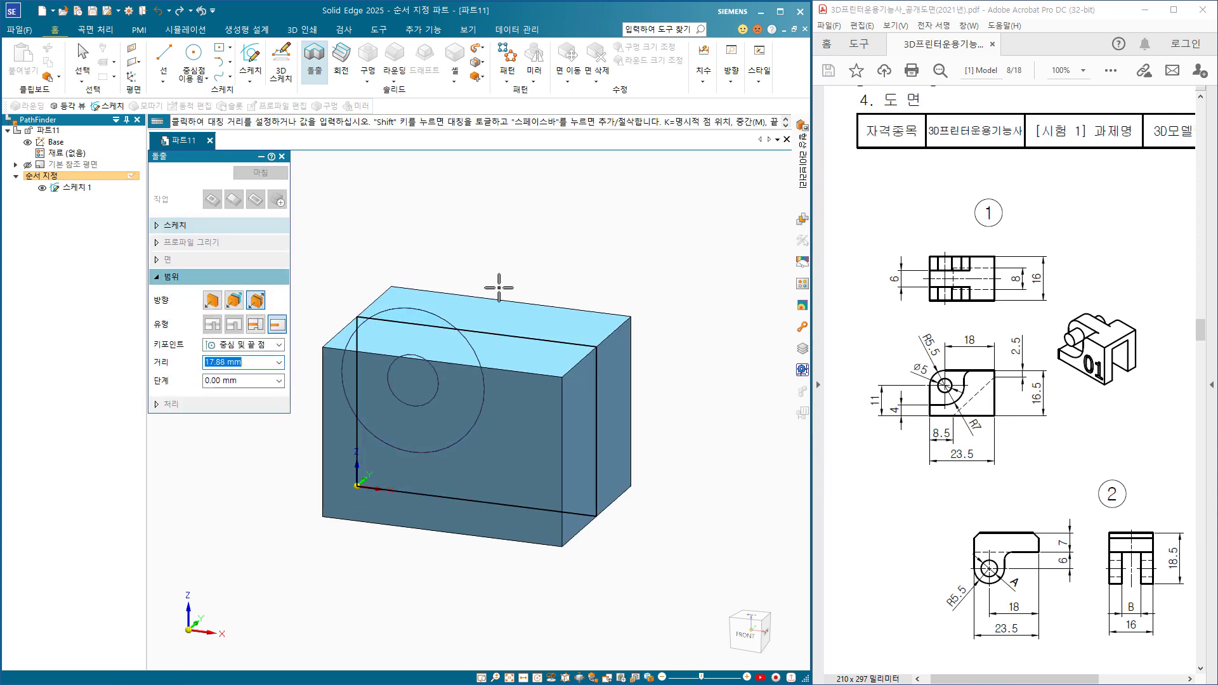
pyautogui.write('16')
pyautogui.press('Return')
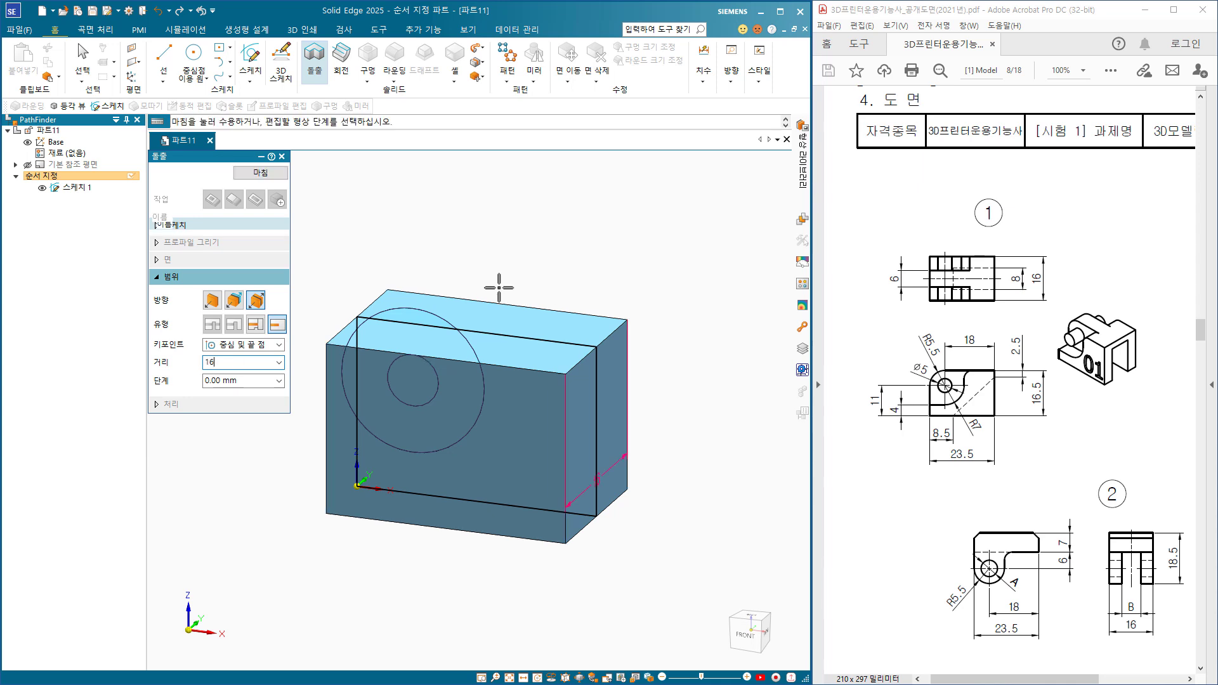
pyautogui.click(266, 175)
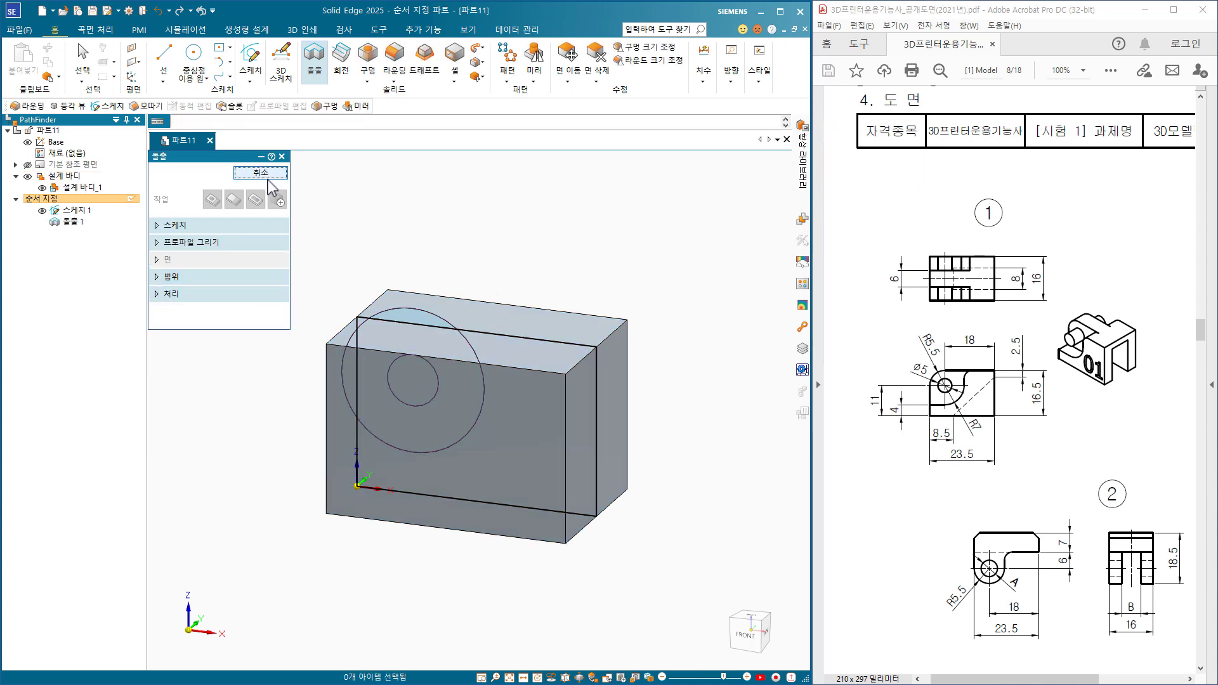
pyautogui.press('Escape')
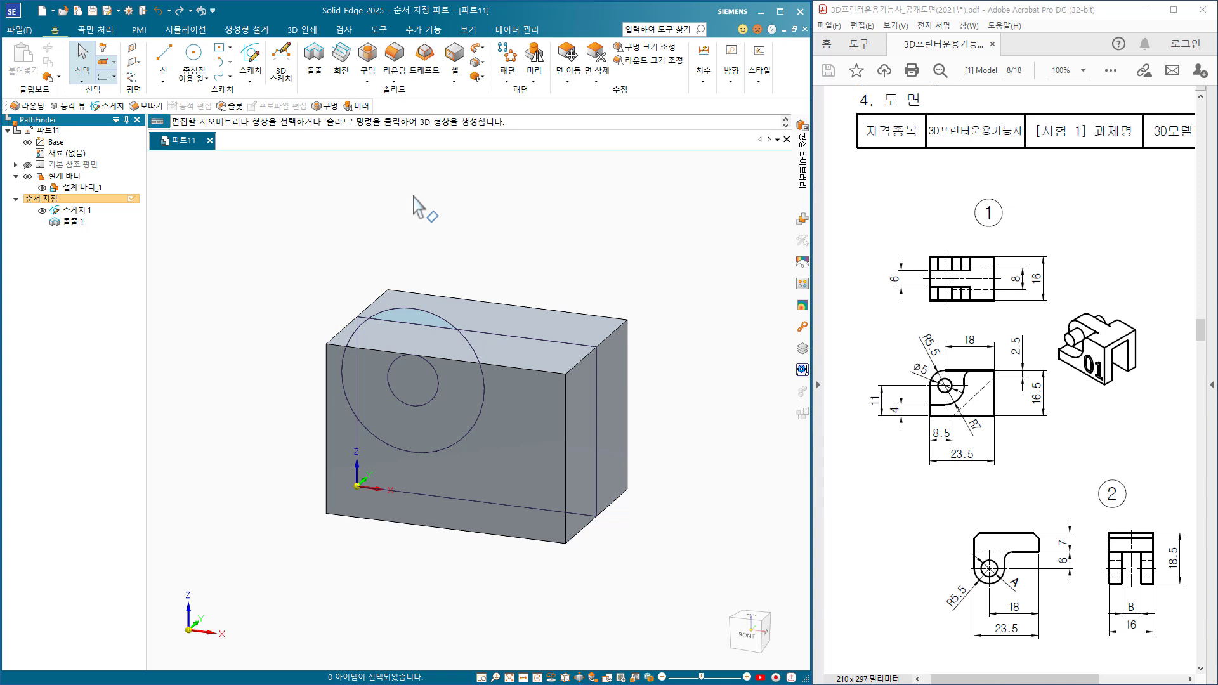
# Start an extrusion sketch on the block's front face and draw a horizontal line about 16 mm long with a vertical line rising from its end.
pyautogui.click(320, 56)
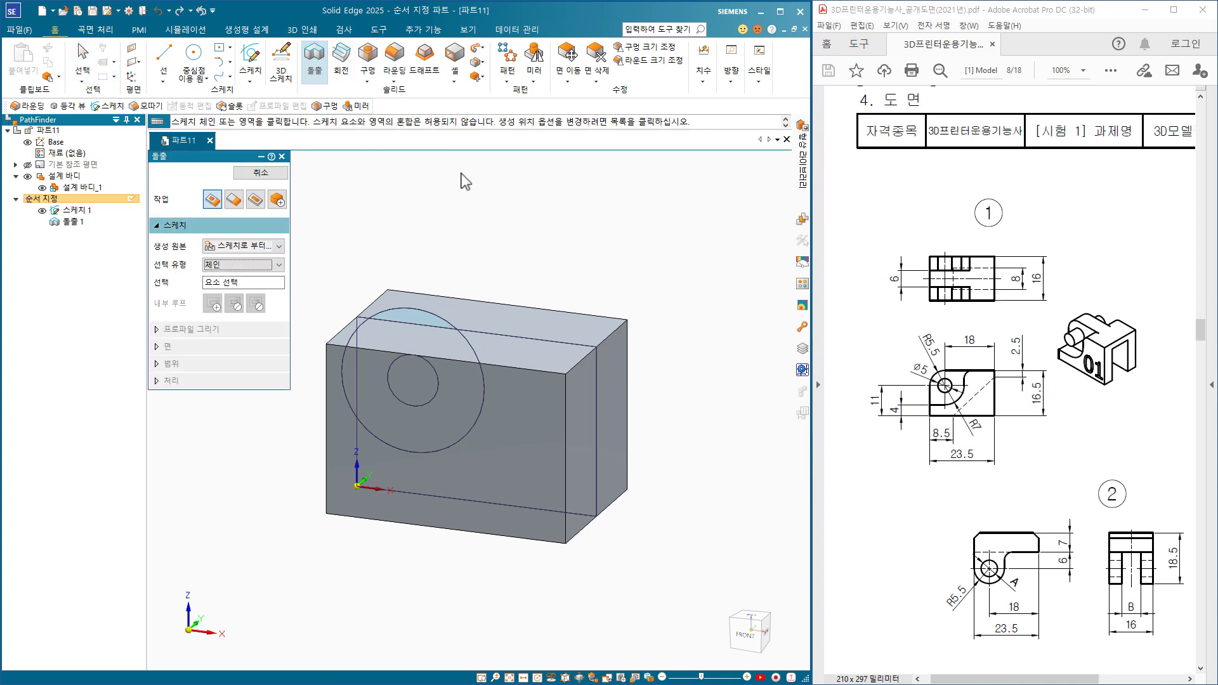
pyautogui.click(254, 245)
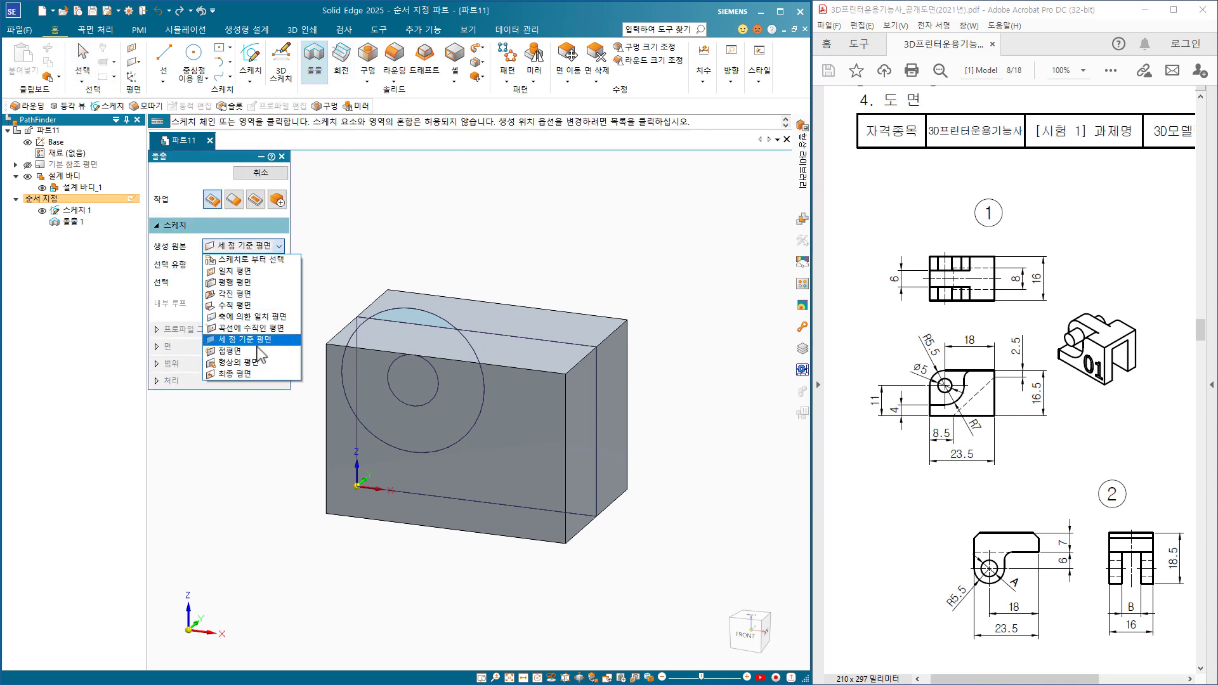
pyautogui.click(234, 272)
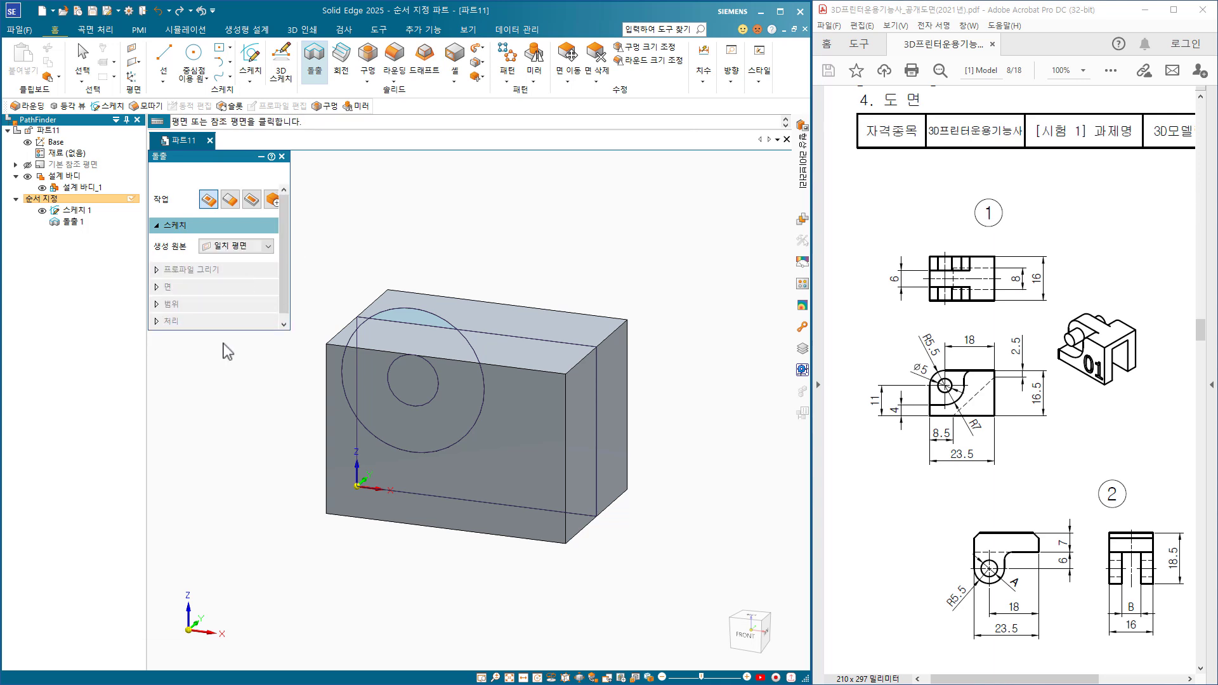
pyautogui.click(475, 476)
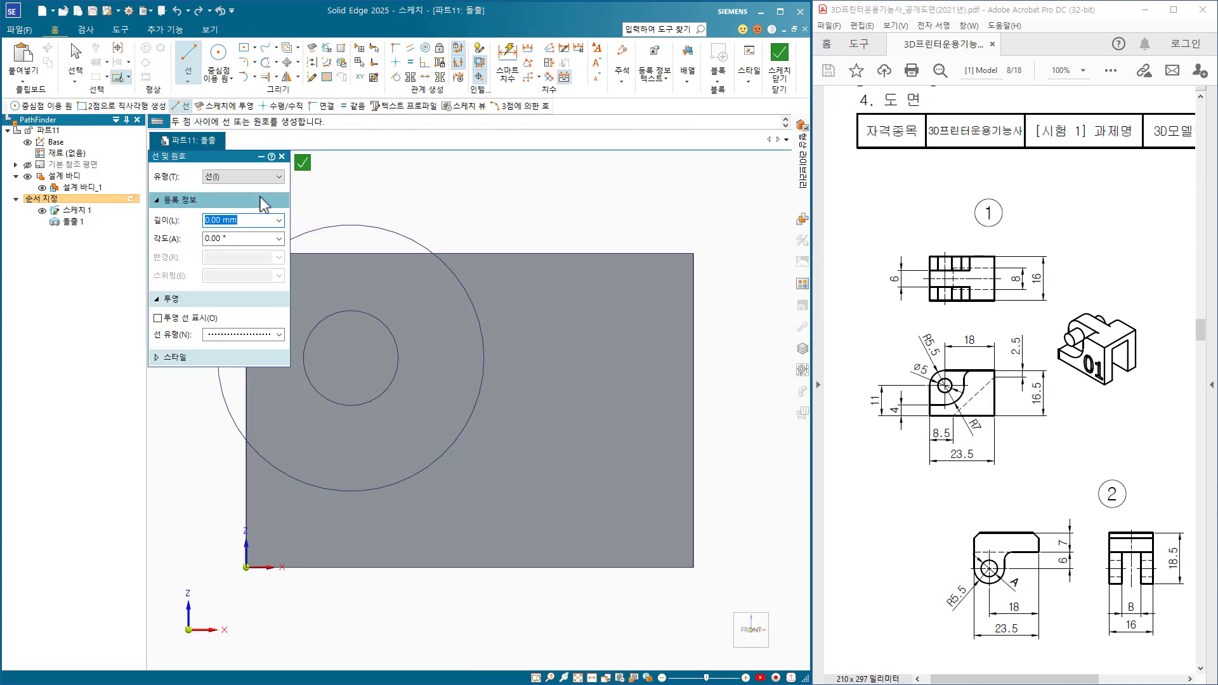
pyautogui.click(208, 511)
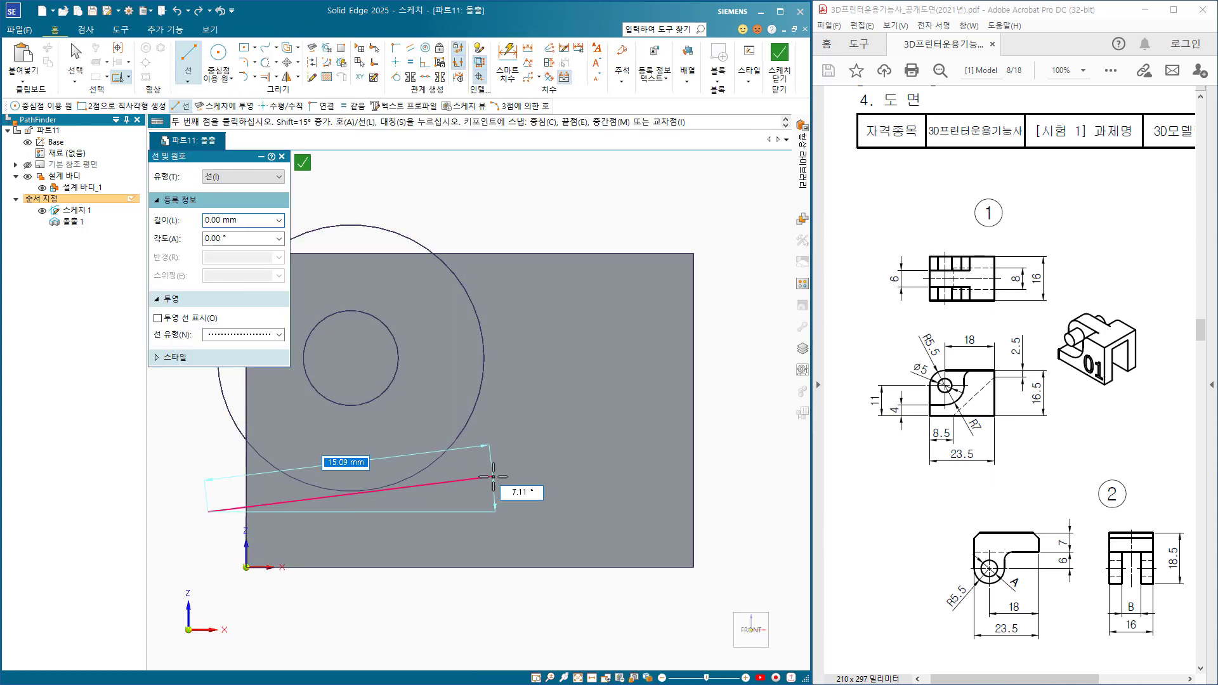
pyautogui.click(510, 511)
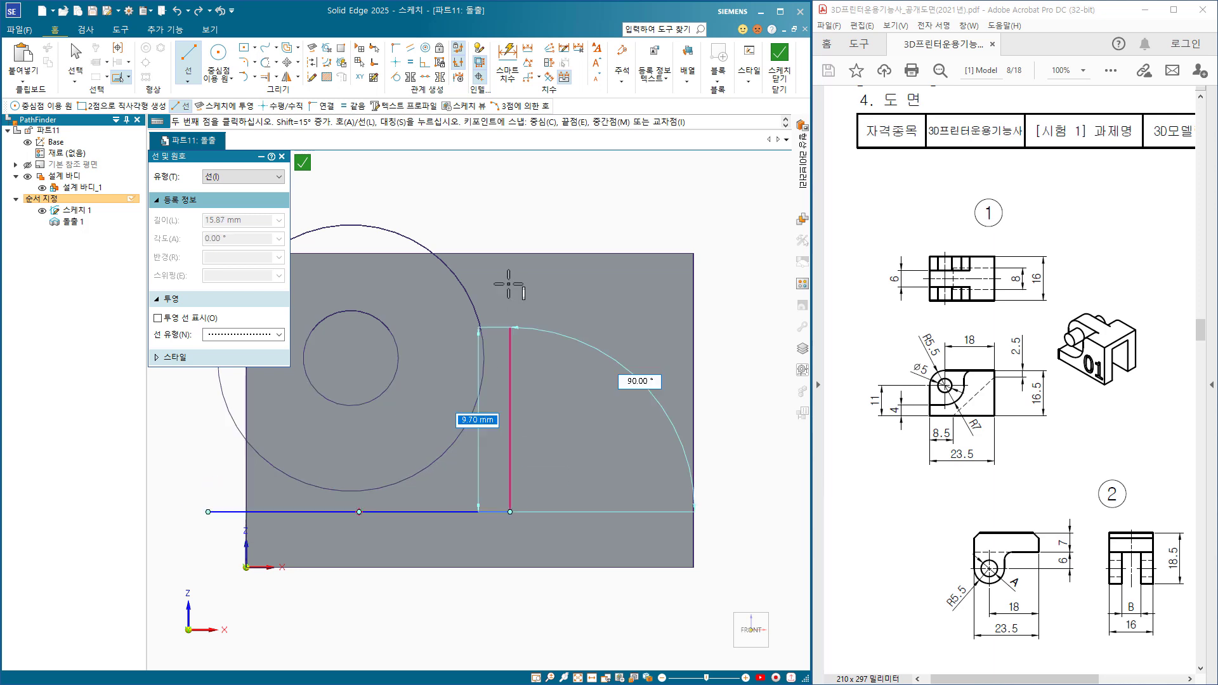
pyautogui.click(510, 214)
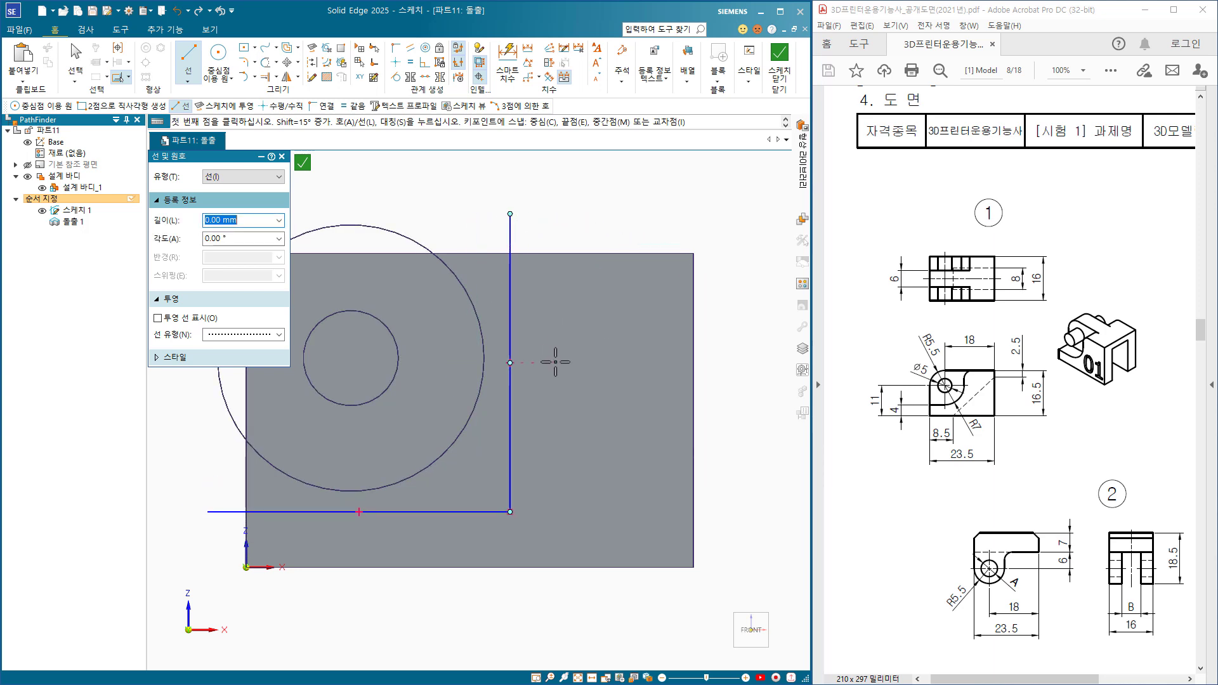
pyautogui.press('Escape')
# Make the horizontal and vertical lines tangent to the 14 mm circle and close the sketch.
pyautogui.keyDown('shift'); pyautogui.moveTo(518, 489); pyautogui.dragTo(568, 497, button='middle'); pyautogui.keyUp('shift')
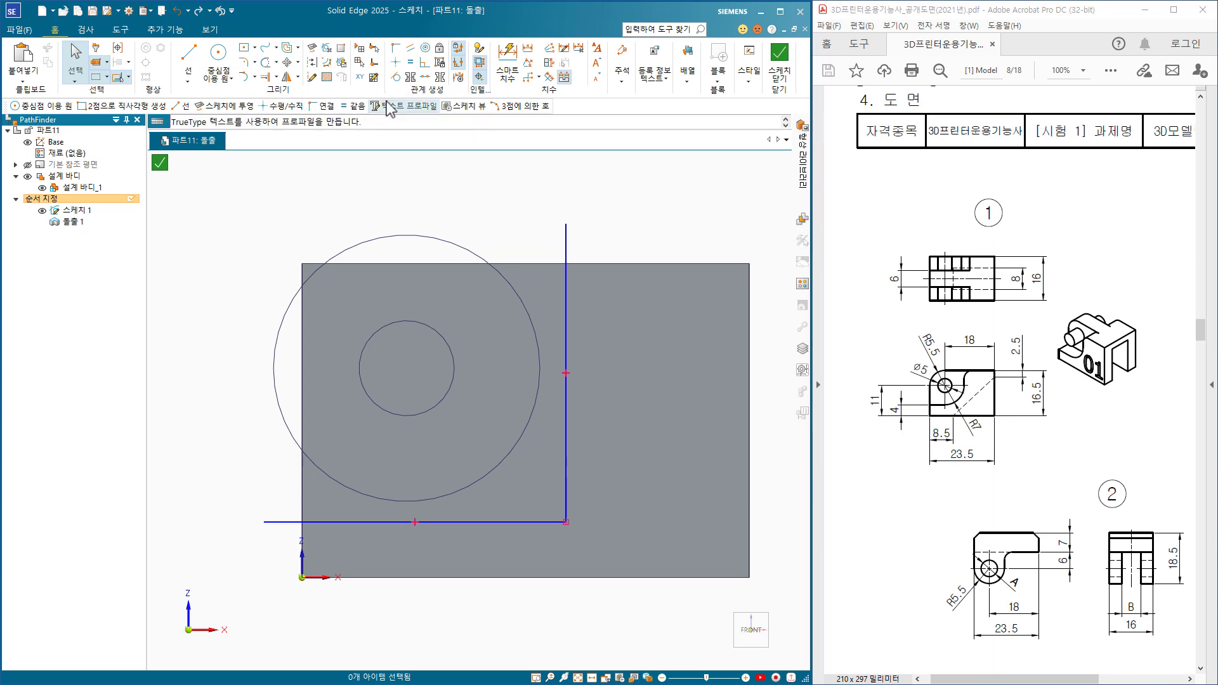
pyautogui.click(395, 77)
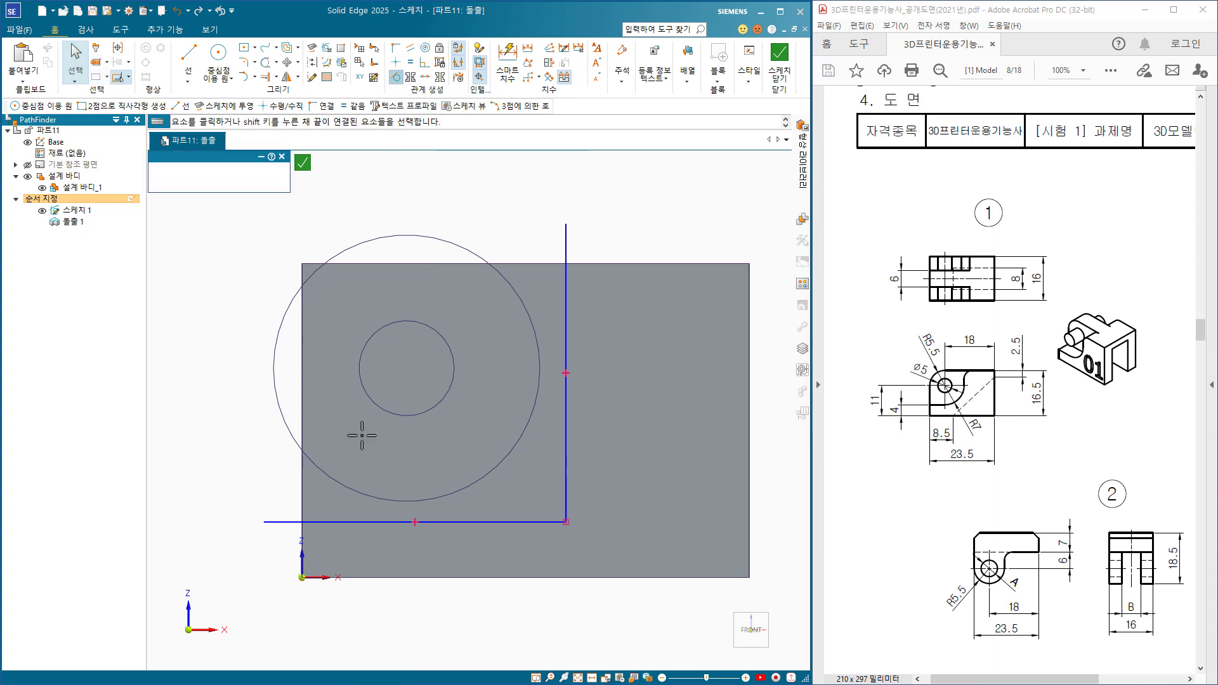
pyautogui.click(497, 462)
pyautogui.click(497, 522)
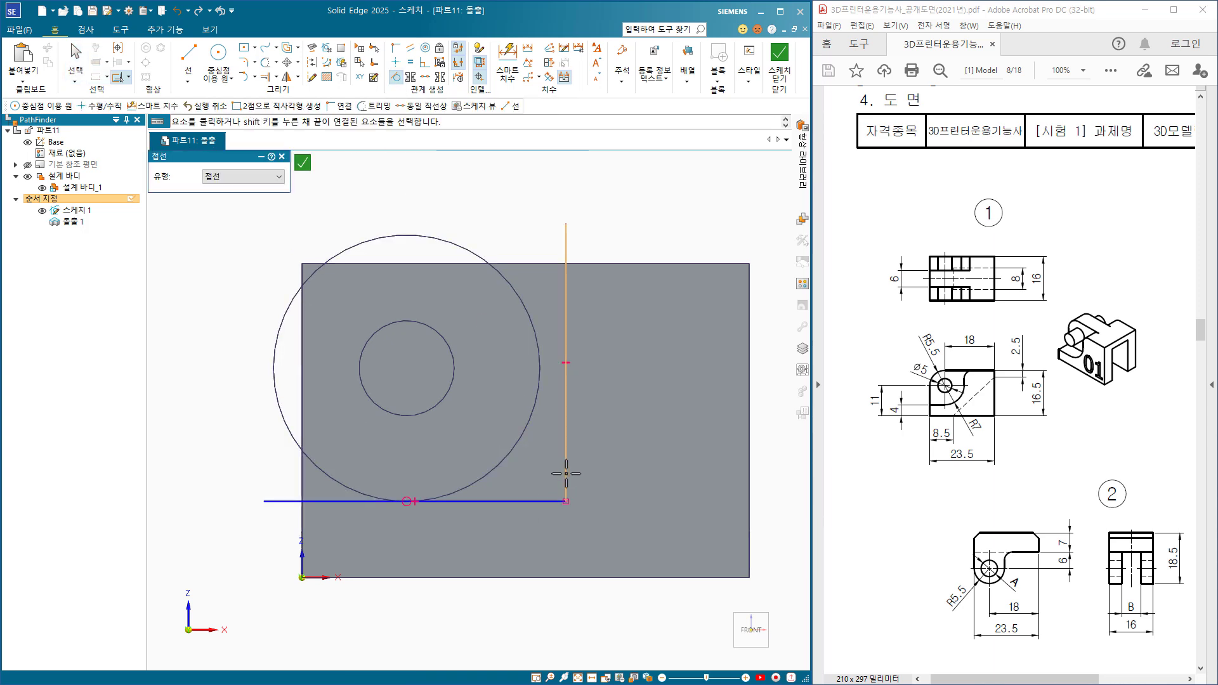
pyautogui.click(565, 475)
pyautogui.click(504, 448)
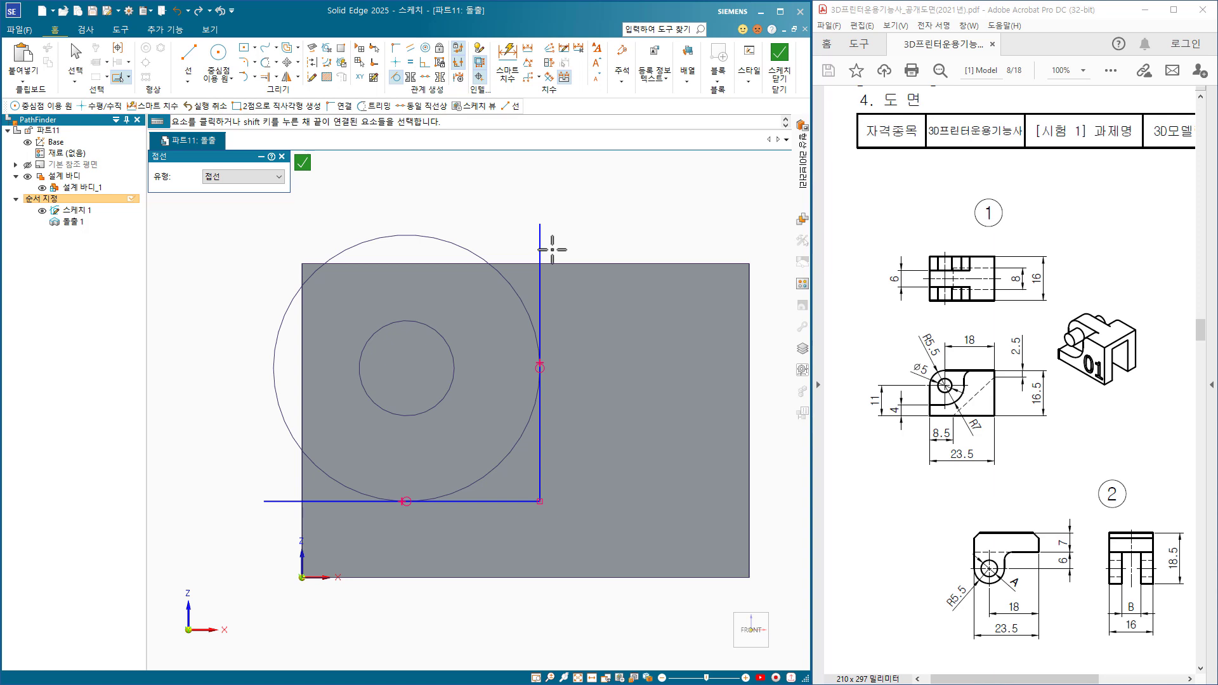
pyautogui.click(778, 58)
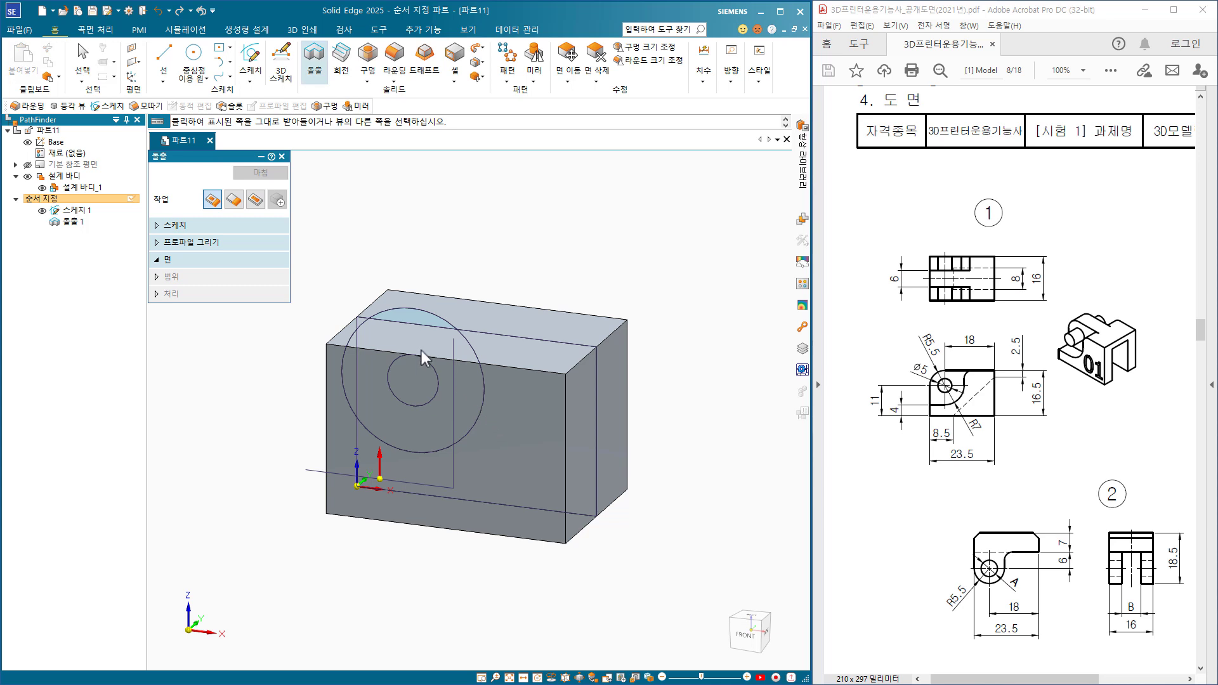
# Cut away the upper corner enclosed by the two lines, one-directionally into the block to a depth of 5 mm.
pyautogui.click(377, 392)
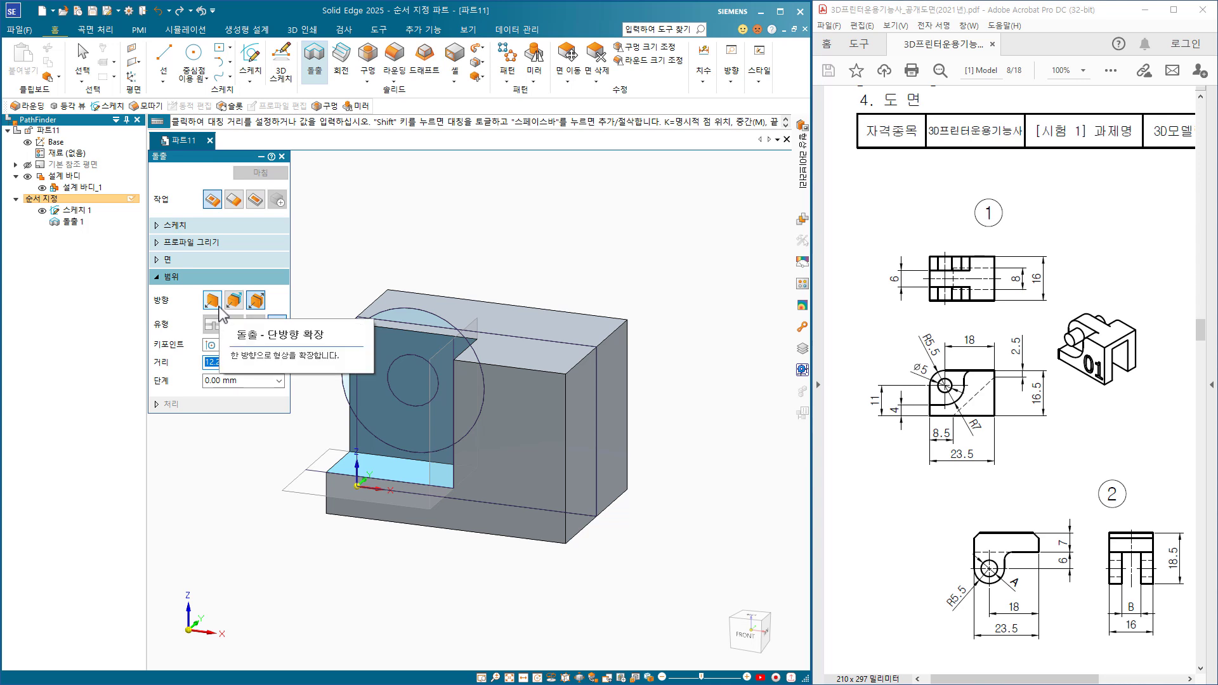
pyautogui.click(219, 307)
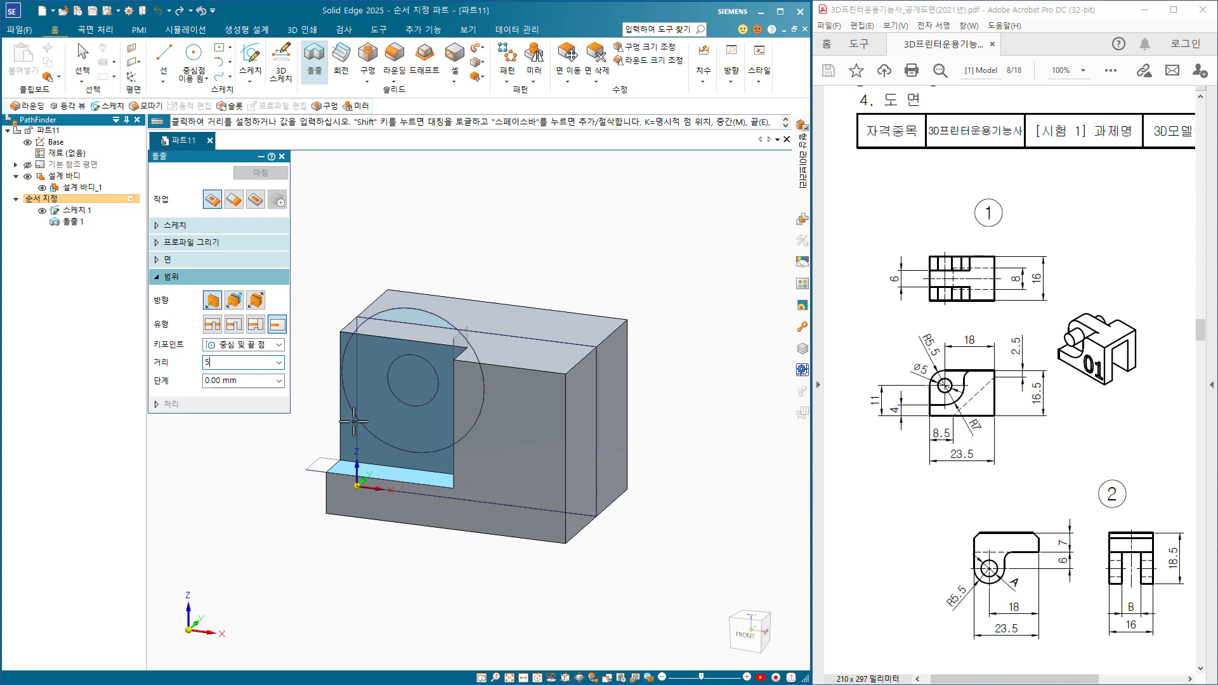
pyautogui.press('Tab')
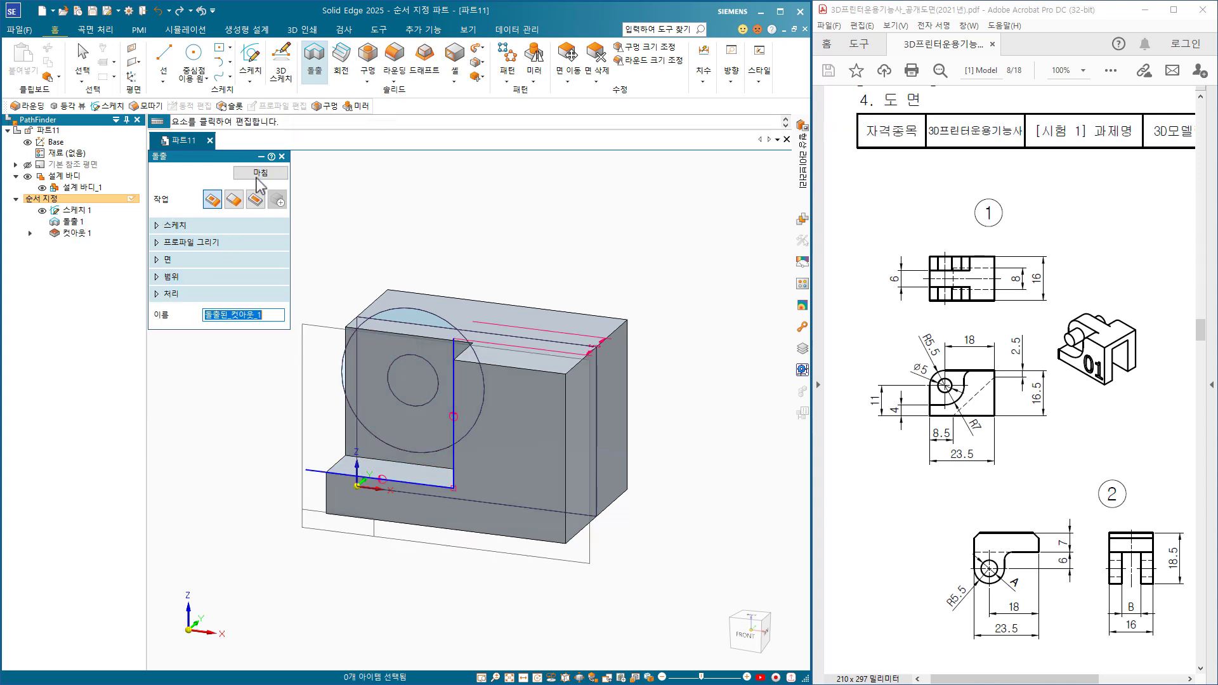
pyautogui.click(262, 173)
pyautogui.press('Escape')
# Mirror the corner cutout to the block's rear side about the base XZ plane at mid-thickness.
pyautogui.moveTo(287, 385); pyautogui.dragTo(263, 394, button='middle')
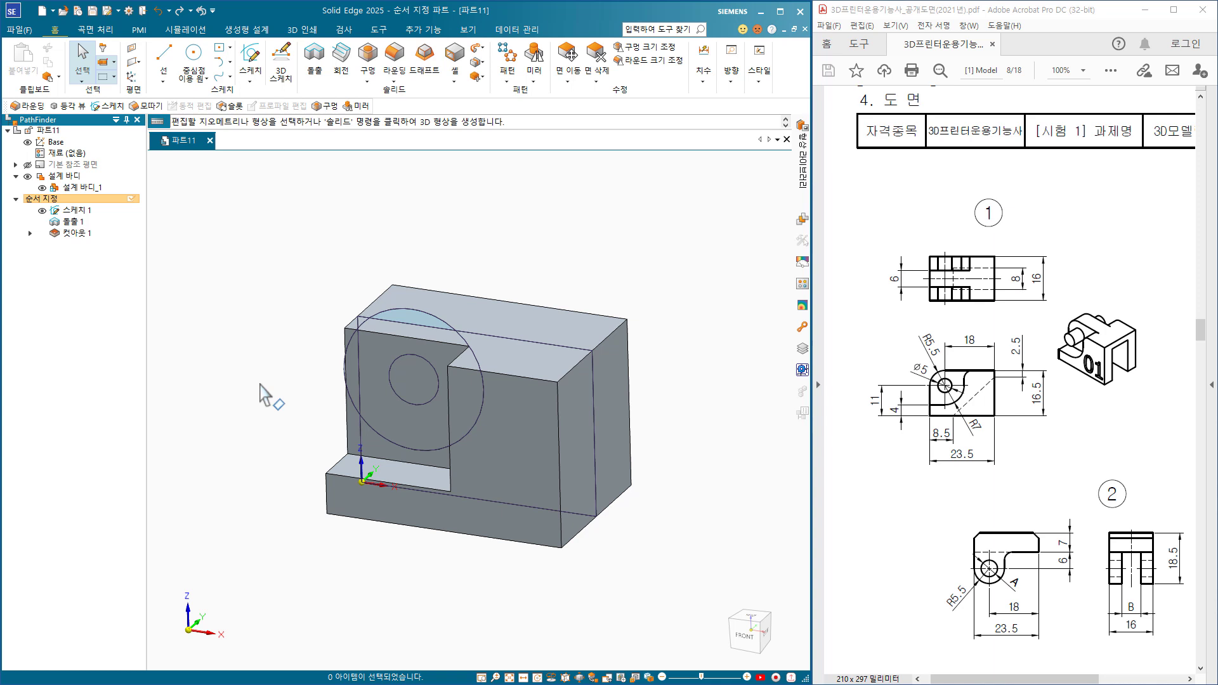
pyautogui.click(74, 233)
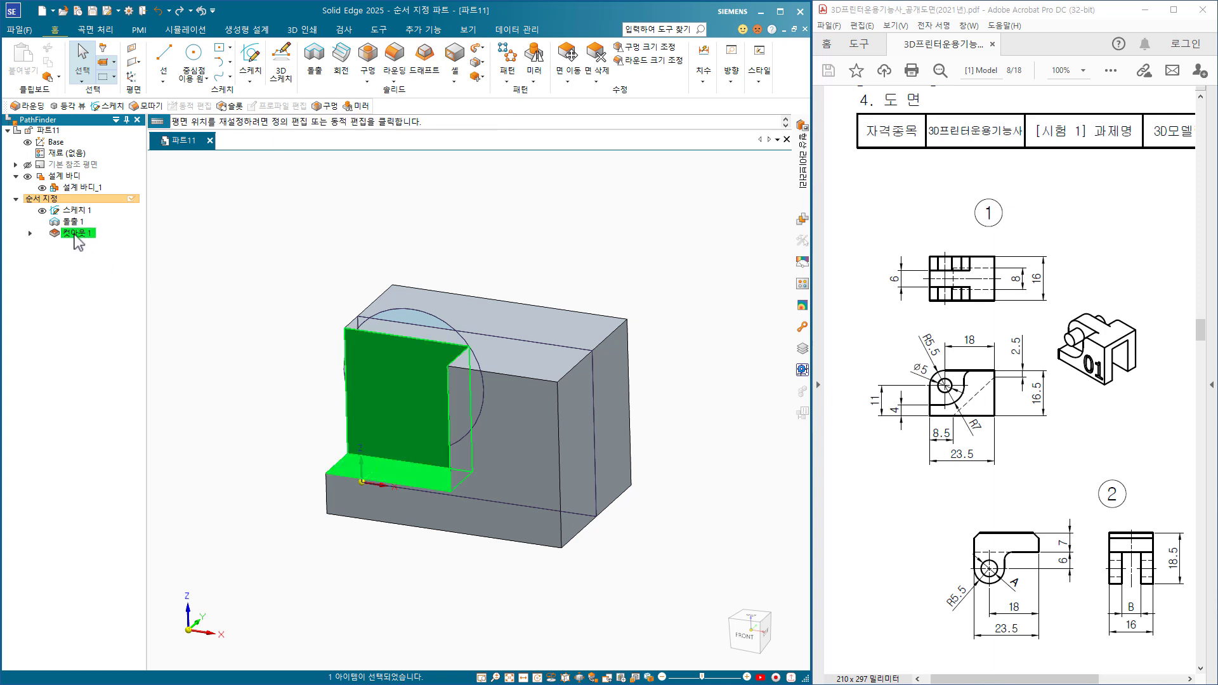
pyautogui.click(536, 55)
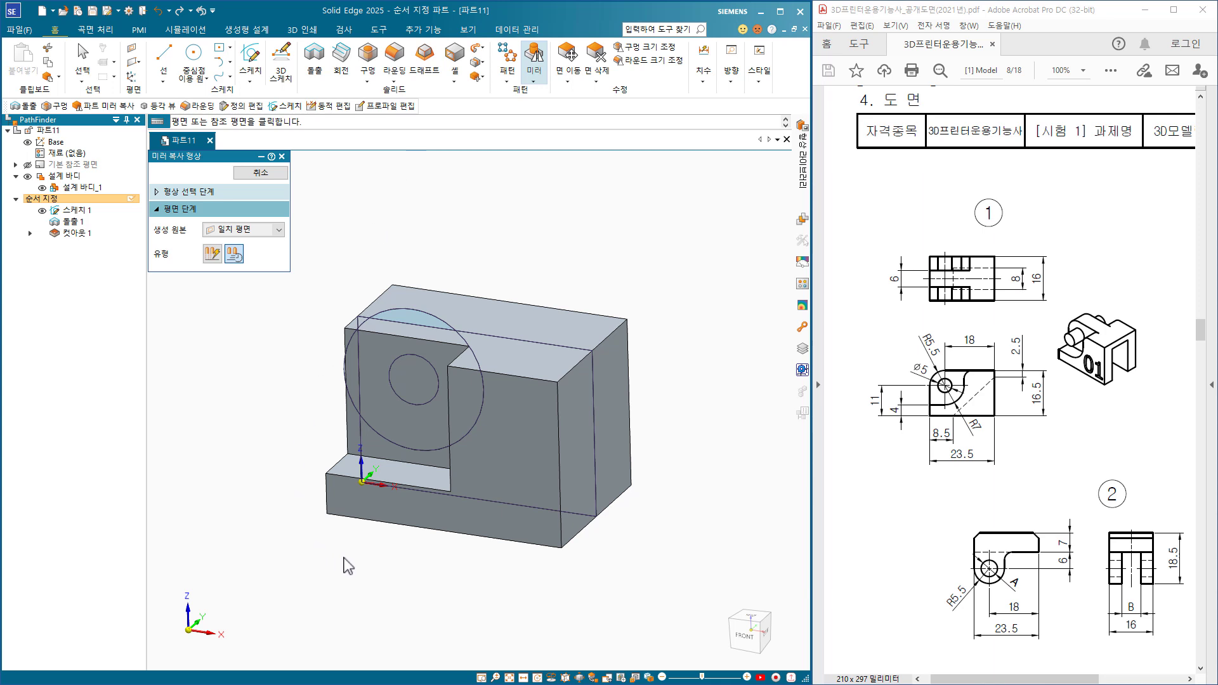
pyautogui.rightClick(371, 485)
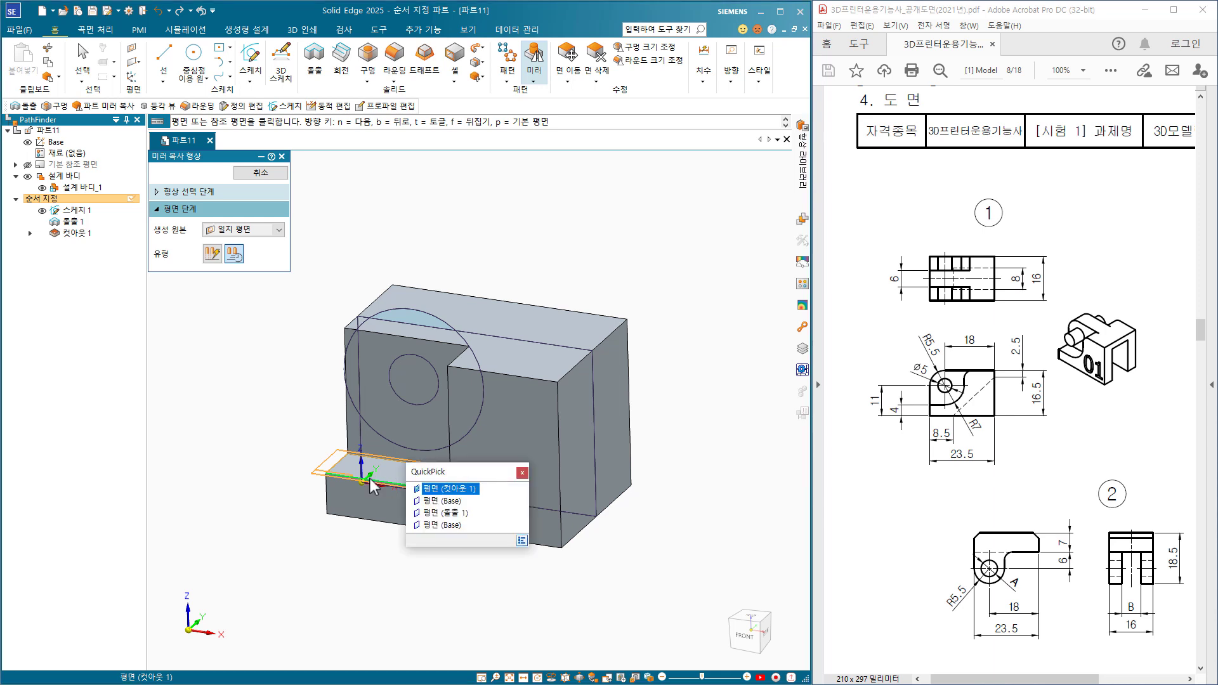
pyautogui.click(444, 502)
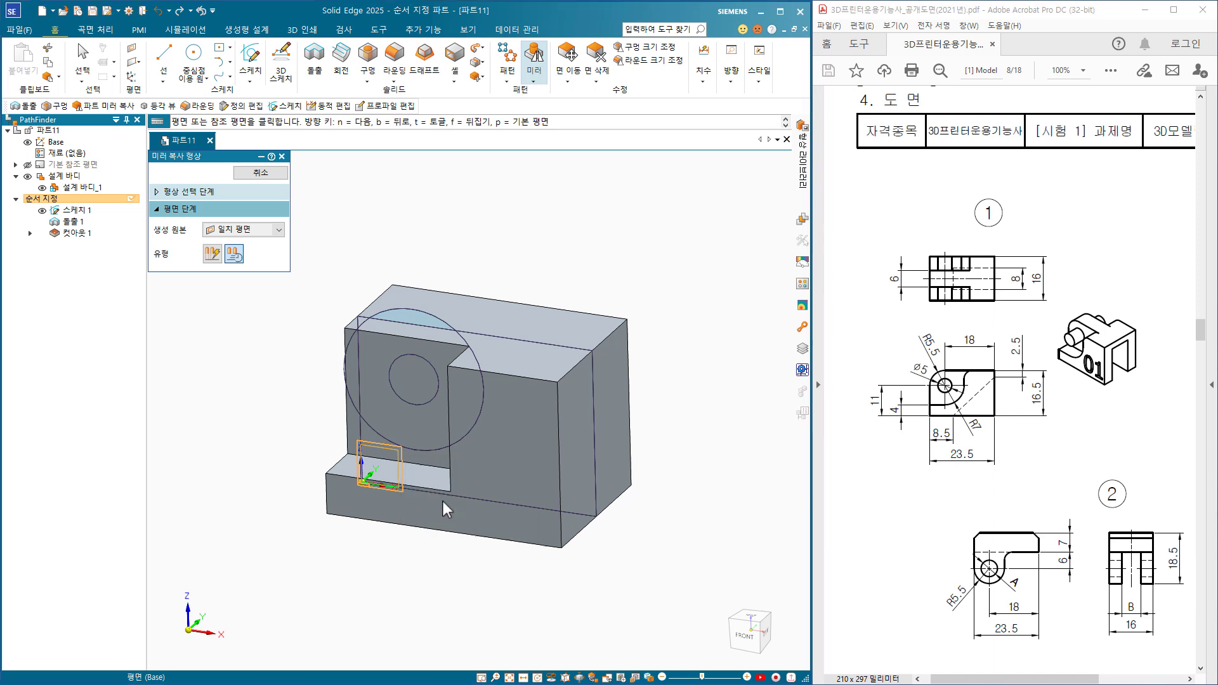
pyautogui.click(260, 173)
pyautogui.moveTo(187, 427); pyautogui.dragTo(211, 444, button='middle')
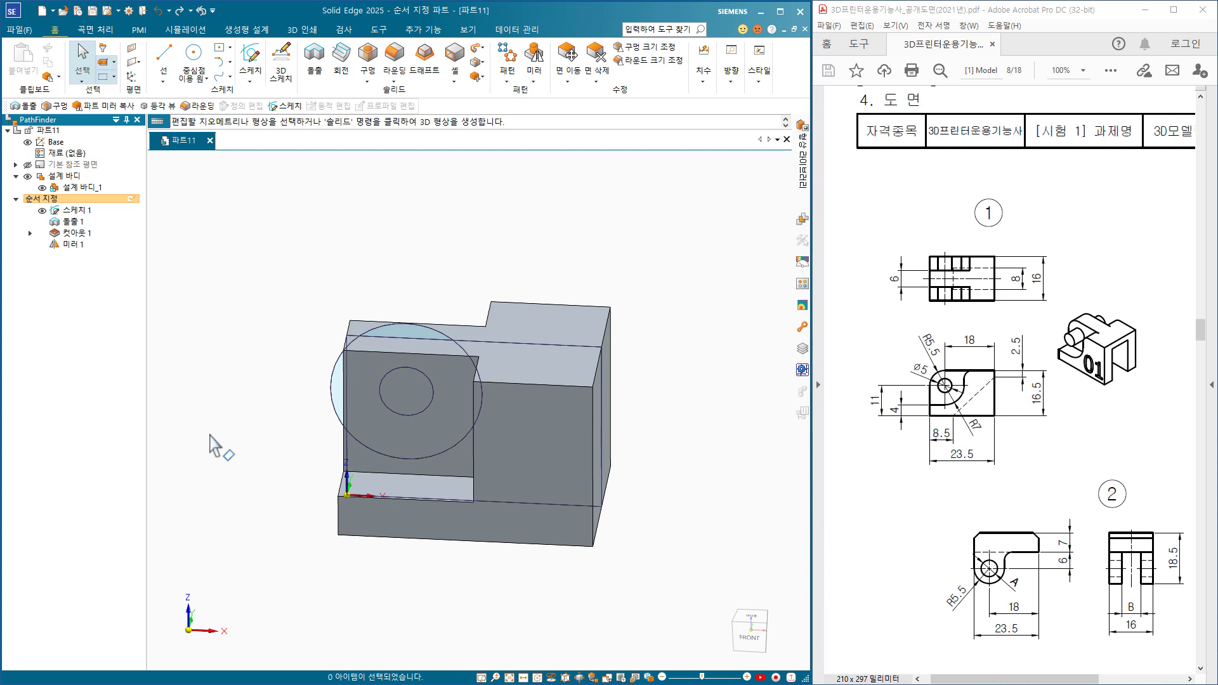
# Extrude the existing 5 mm sketch circle symmetrically to 16 mm as added material to form the pin.
pyautogui.click(309, 61)
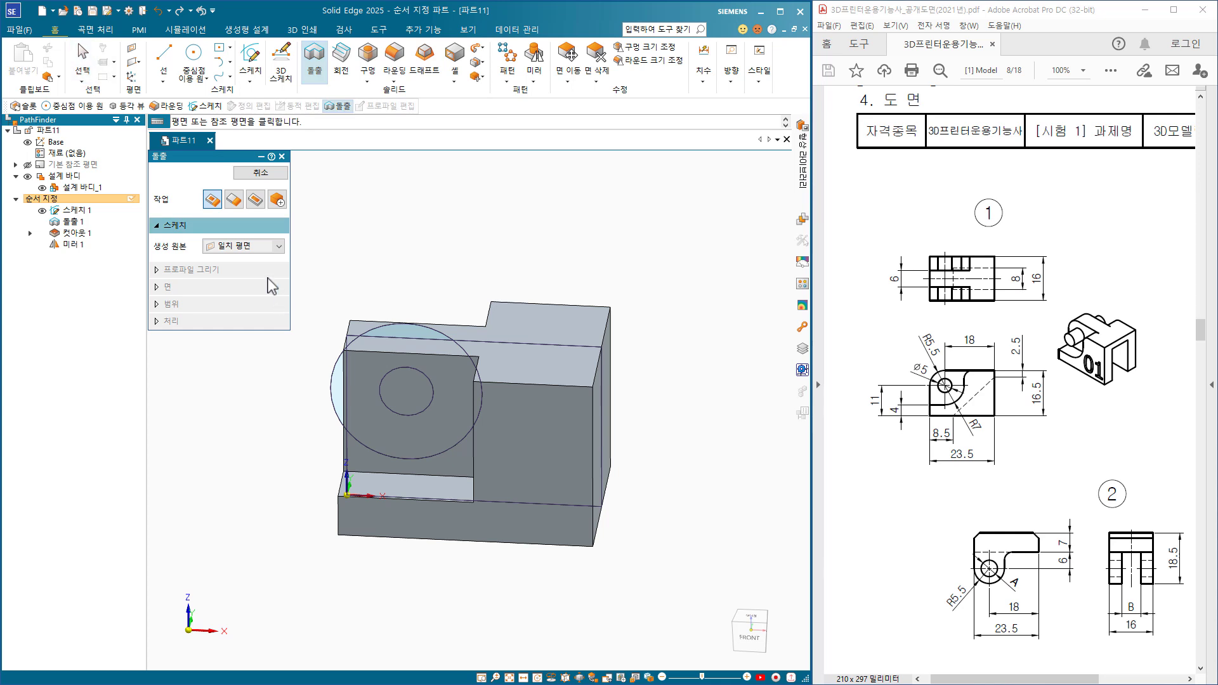
pyautogui.click(278, 246)
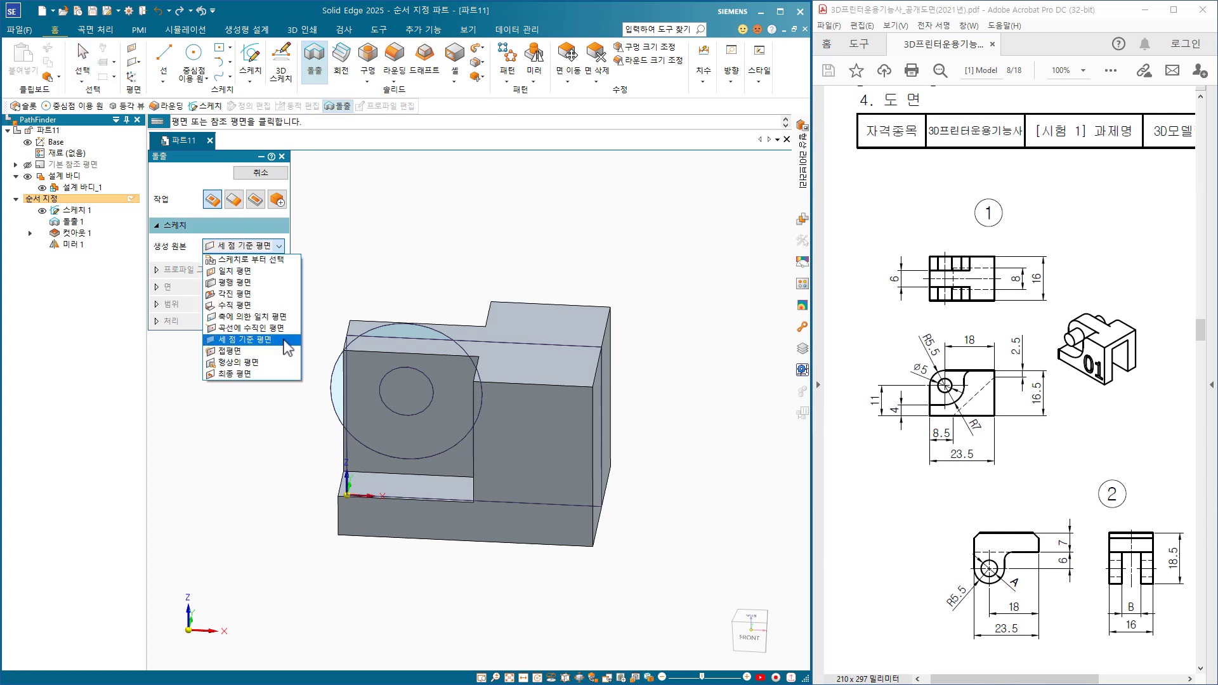
pyautogui.click(263, 261)
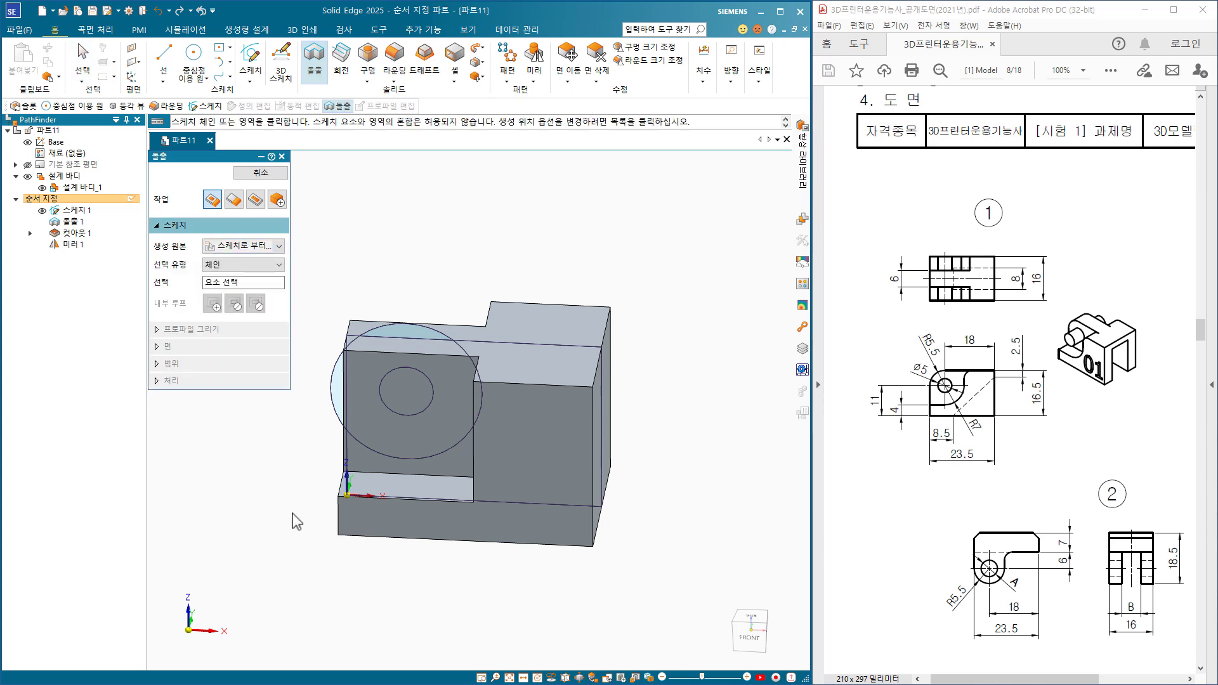
pyautogui.click(397, 397)
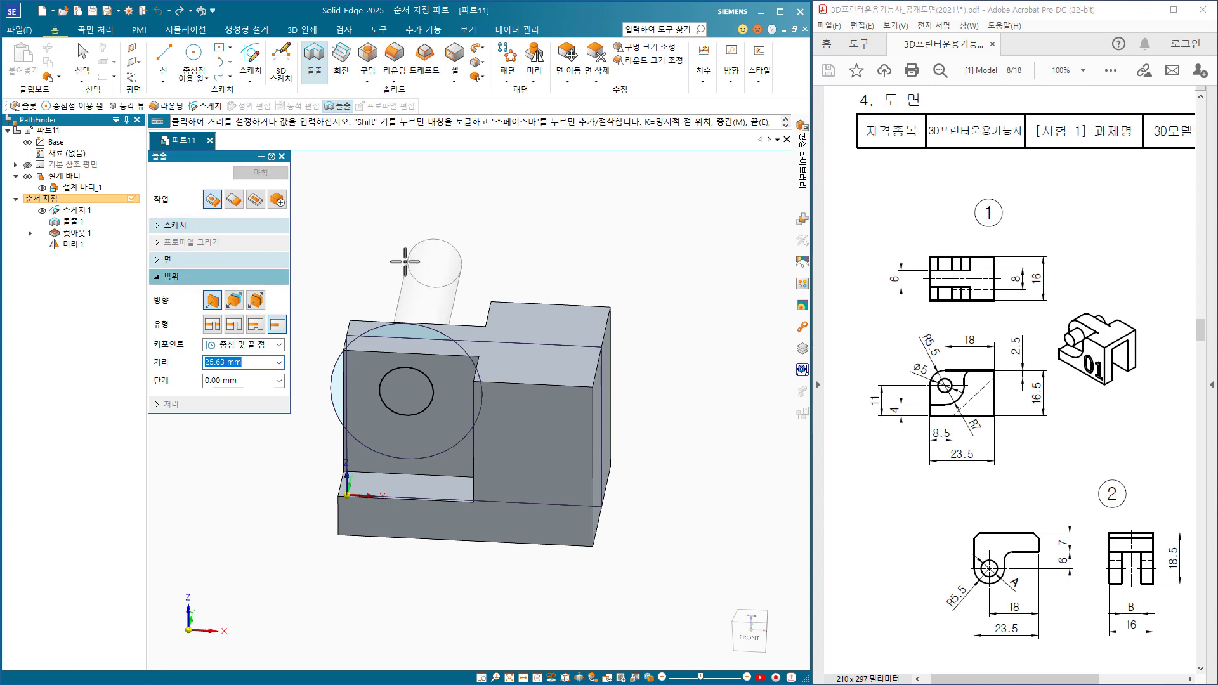
pyautogui.click(255, 300)
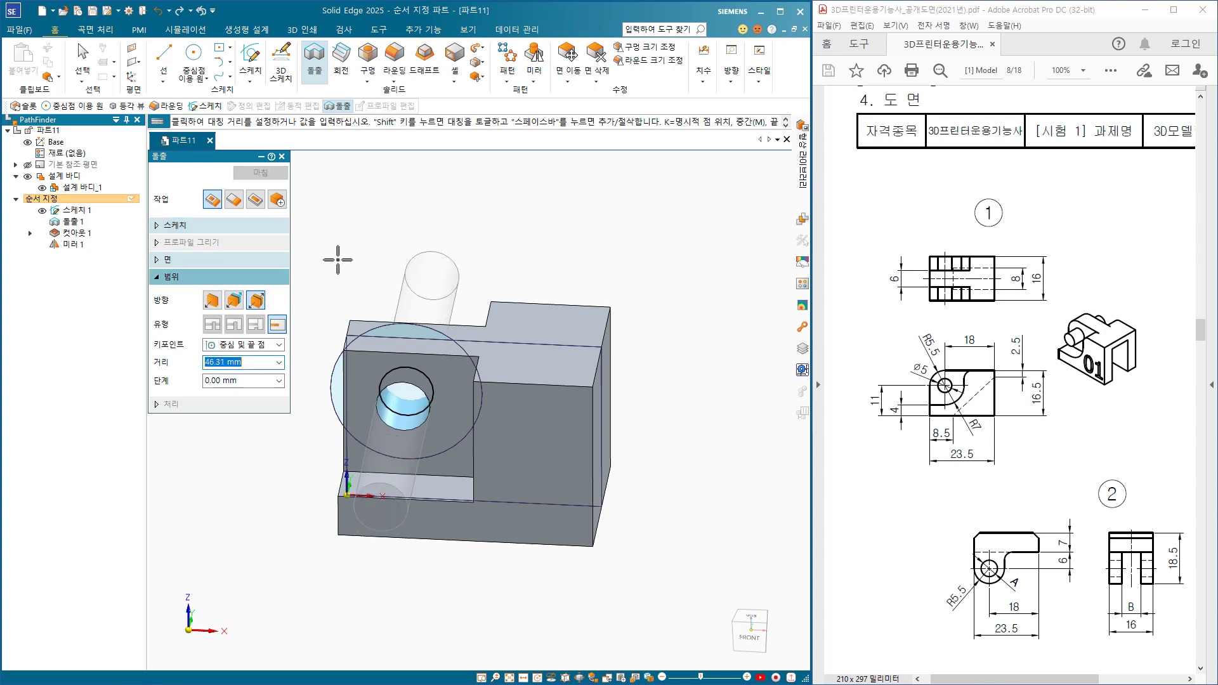
pyautogui.press('space')
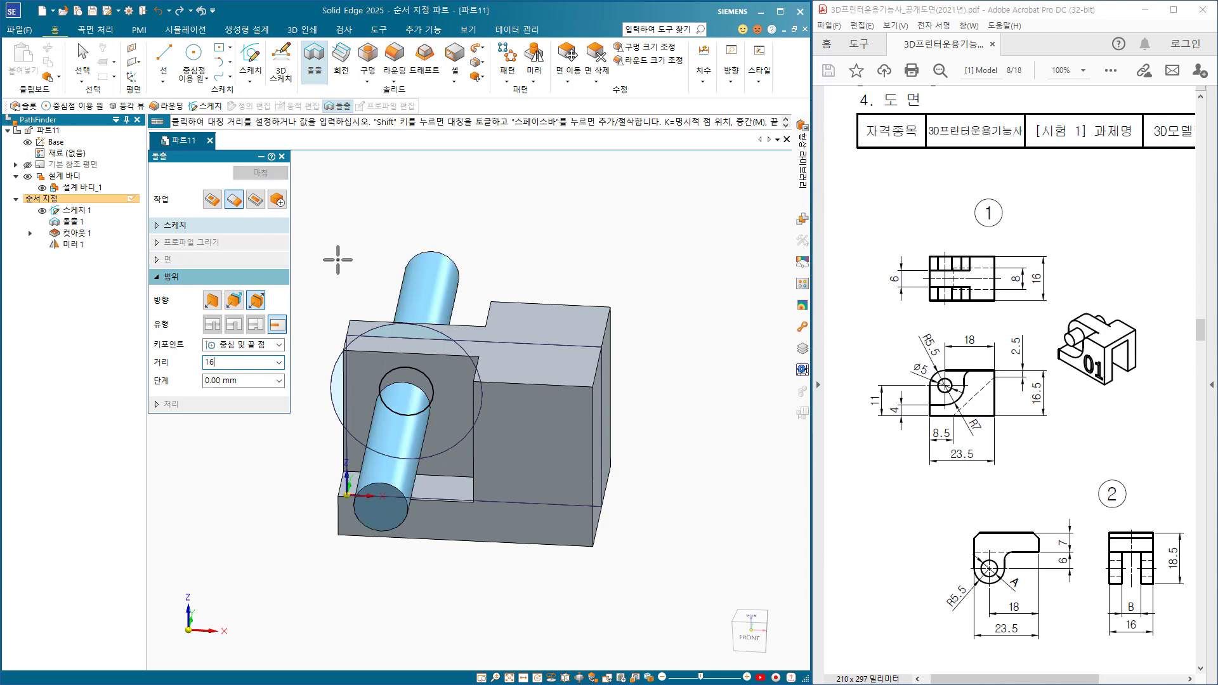
pyautogui.press('Return')
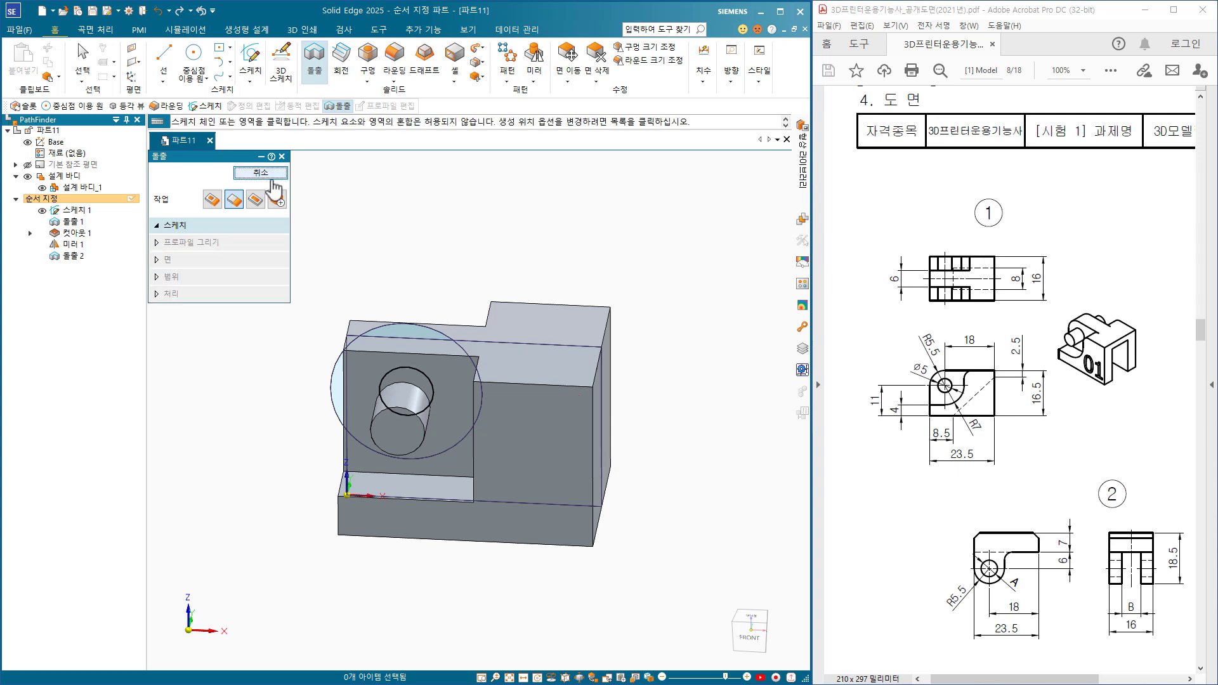
pyautogui.click(271, 182)
# Start an extrusion sketch on the base XZ plane and draw a slanted line from about 5.7 mm down the right edge to the bottom edge.
pyautogui.moveTo(425, 286); pyautogui.dragTo(397, 252, button='middle')
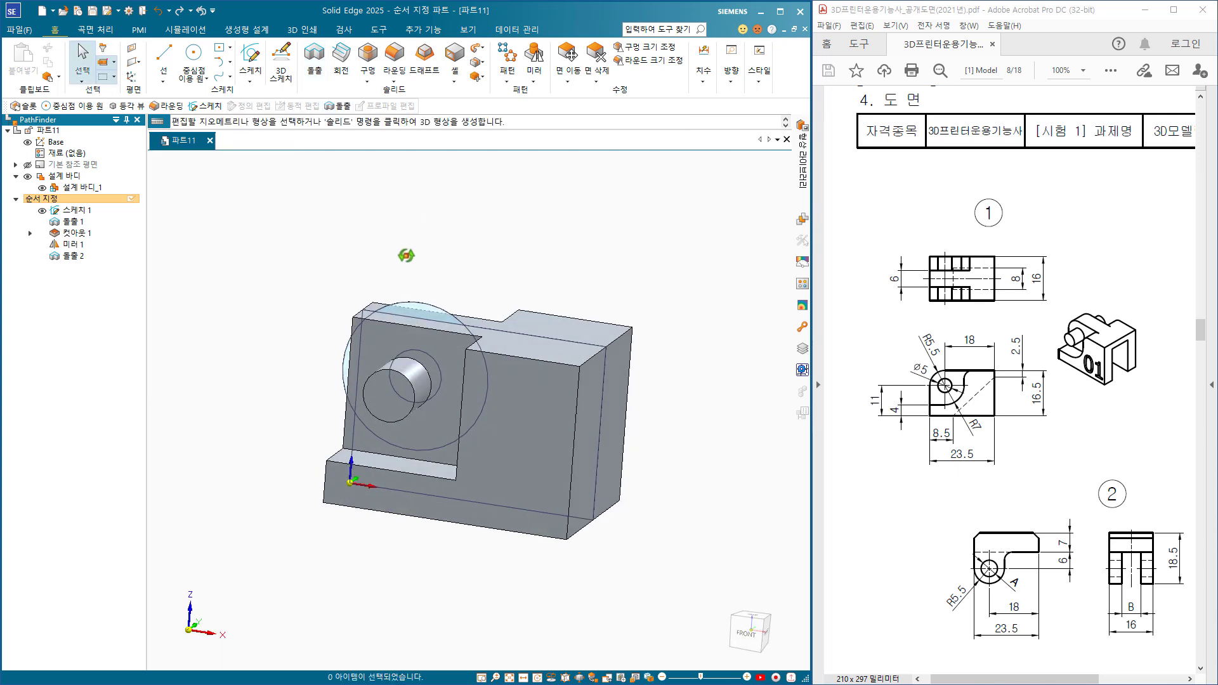
pyautogui.click(312, 62)
pyautogui.moveTo(298, 421); pyautogui.dragTo(285, 435, button='middle')
pyautogui.click(220, 249)
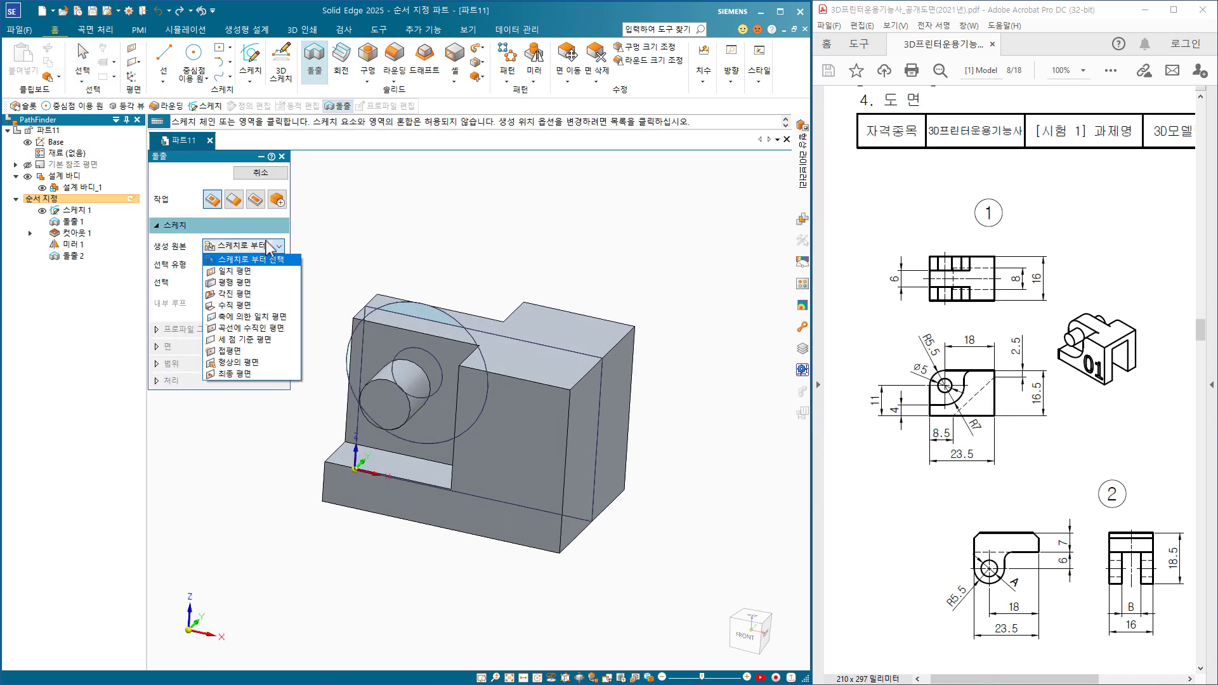
pyautogui.click(227, 272)
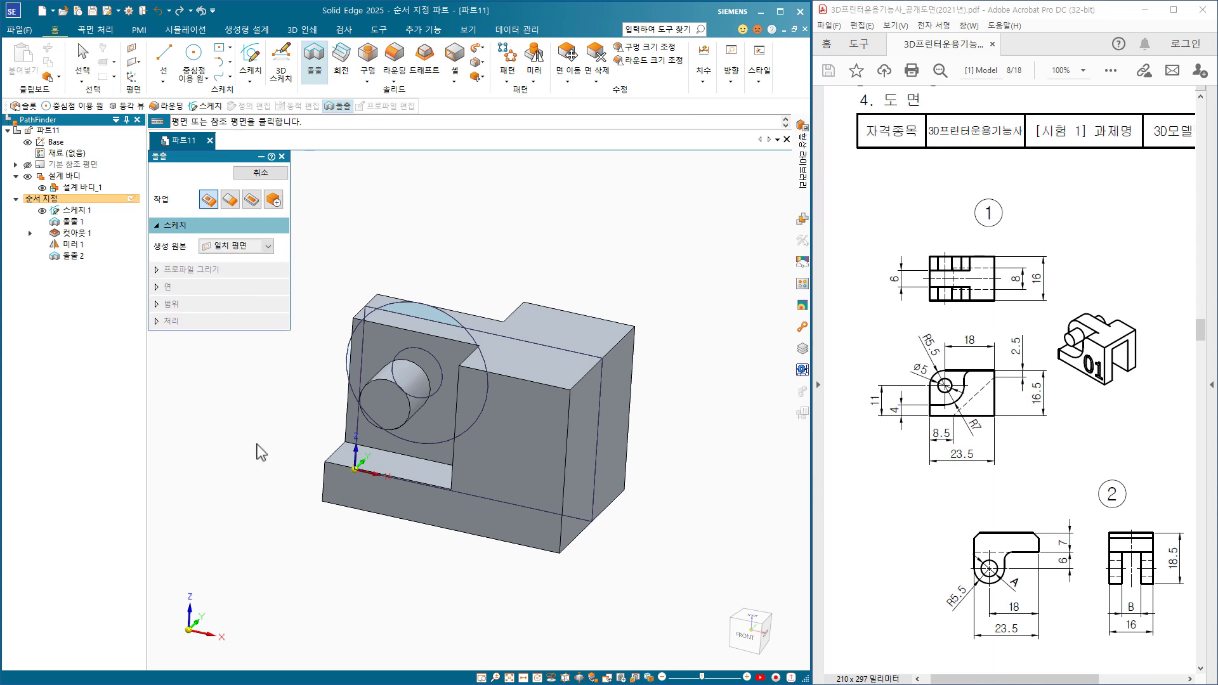
pyautogui.rightClick(367, 457)
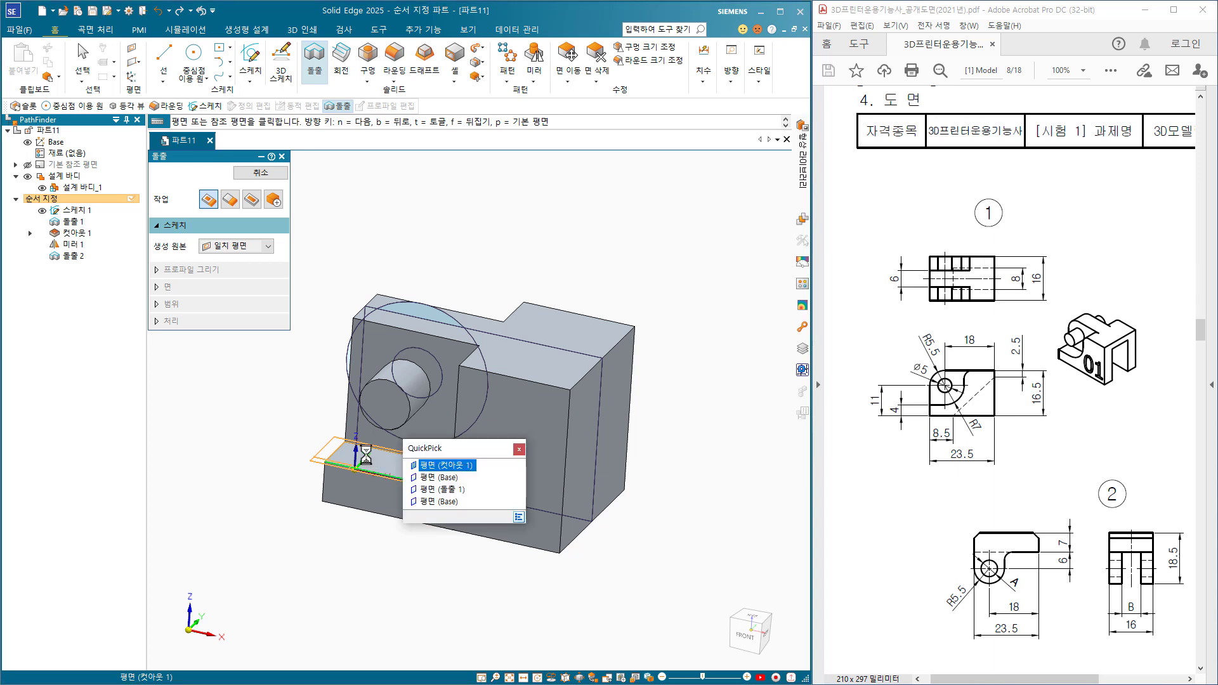
pyautogui.click(442, 481)
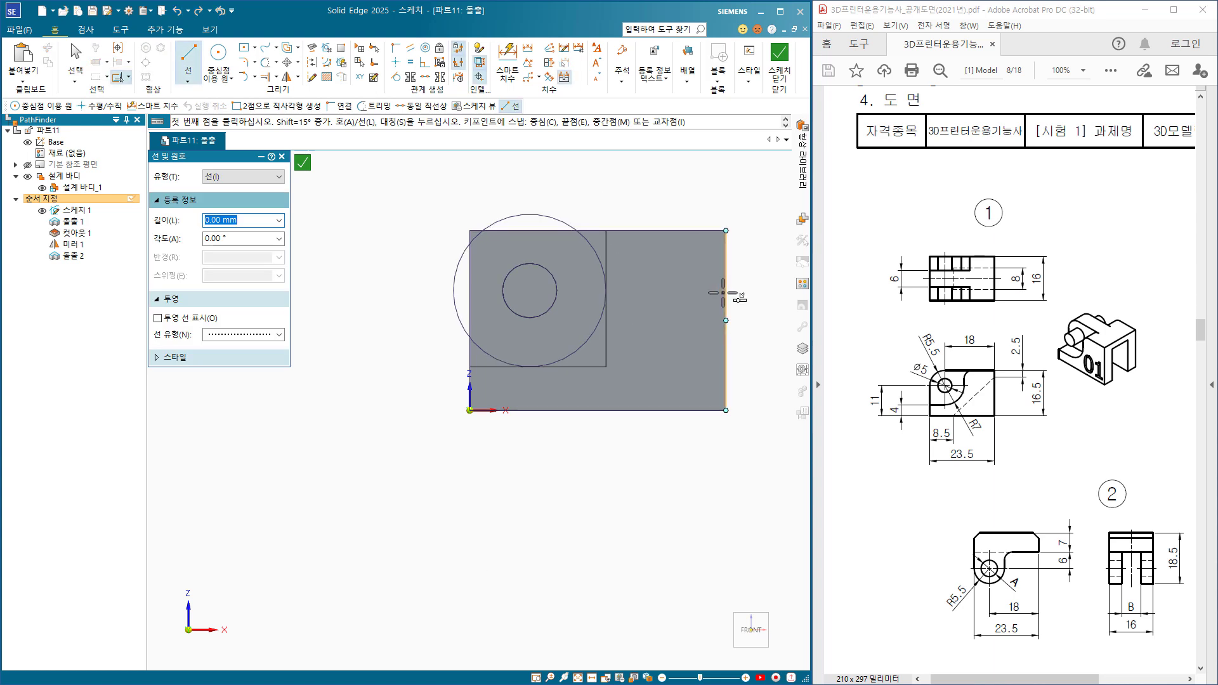
pyautogui.click(726, 293)
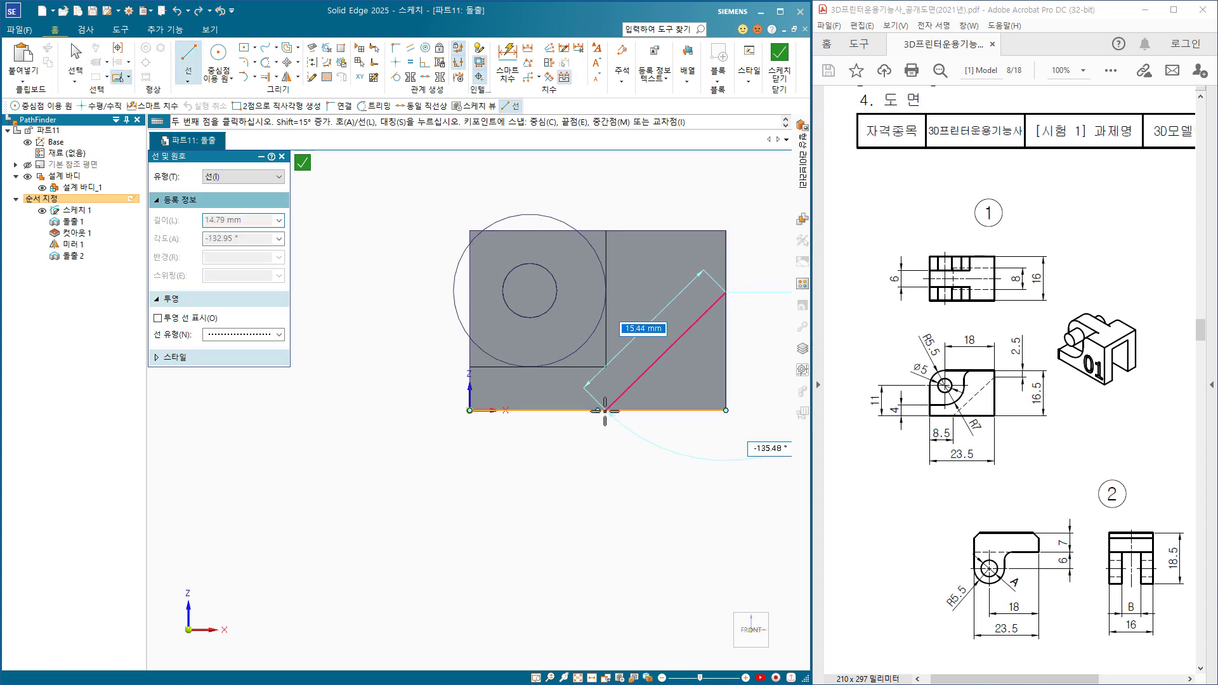
pyautogui.click(569, 410)
# Dimension the slanted line's lower end 8.5 mm horizontally from the block's lower left corner.
pyautogui.click(507, 63)
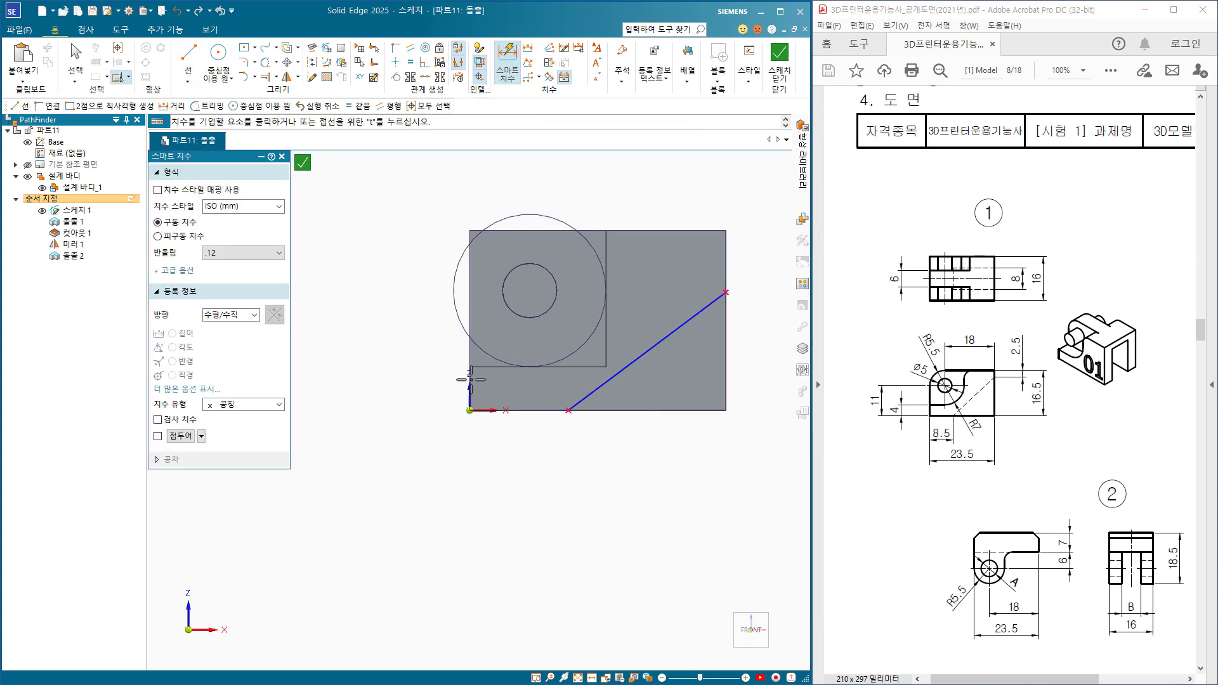
pyautogui.click(566, 408)
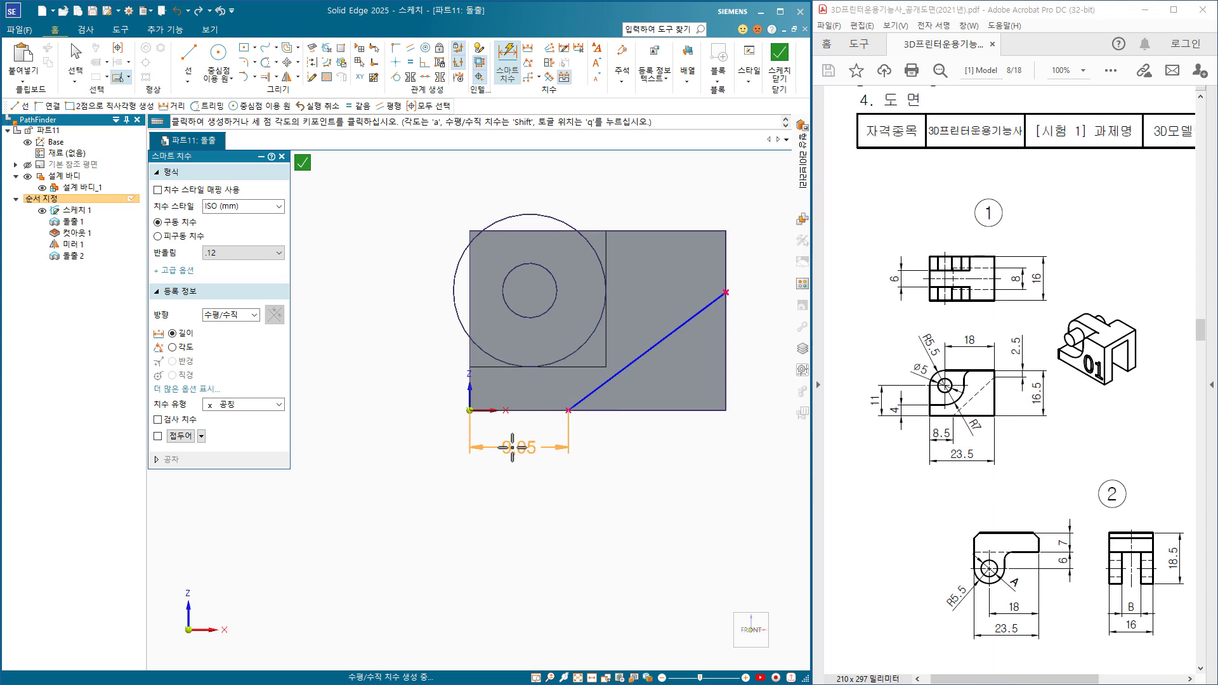
pyautogui.click(512, 447)
pyautogui.write('8.')
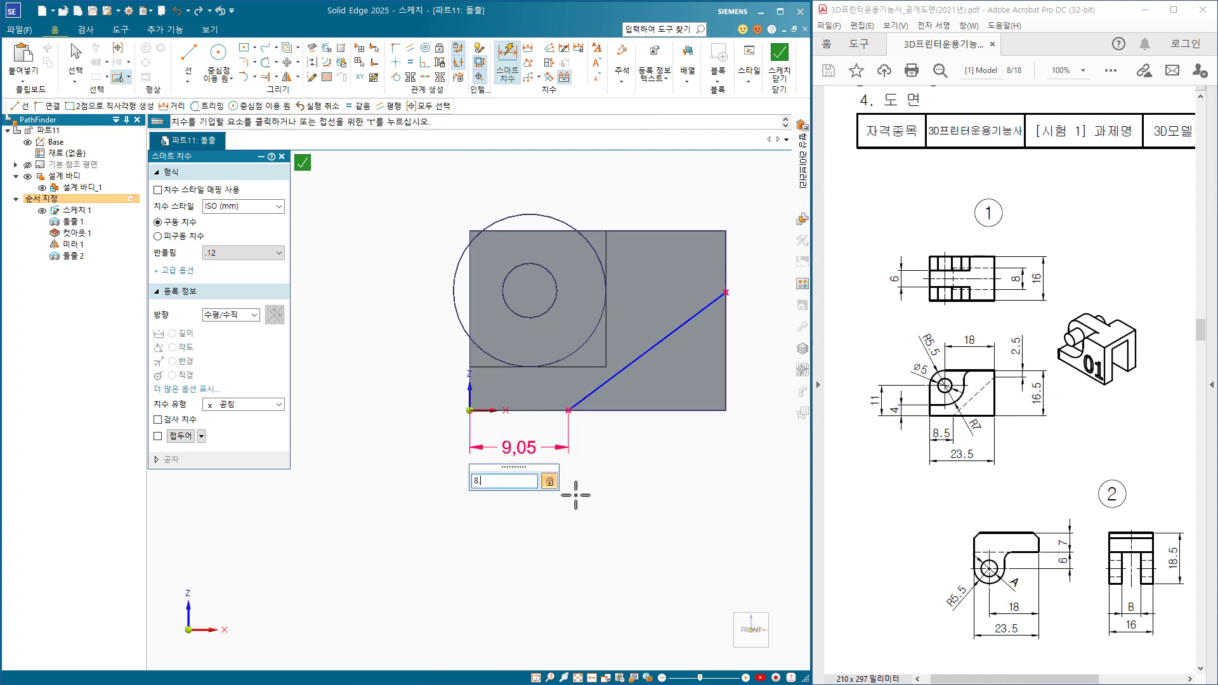
pyautogui.write('5')
pyautogui.press('Return')
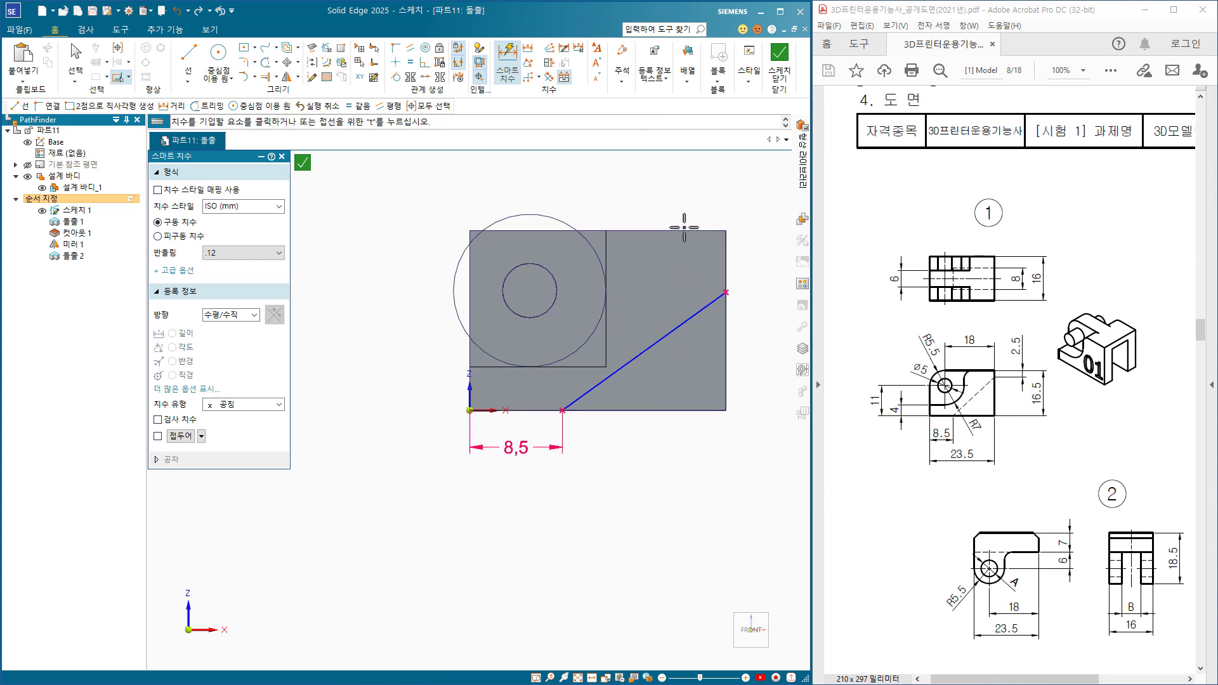
# Dimension the slanted line's upper end 2.5 mm below the block's top edge and close the sketch.
pyautogui.click(685, 230)
pyautogui.click(726, 292)
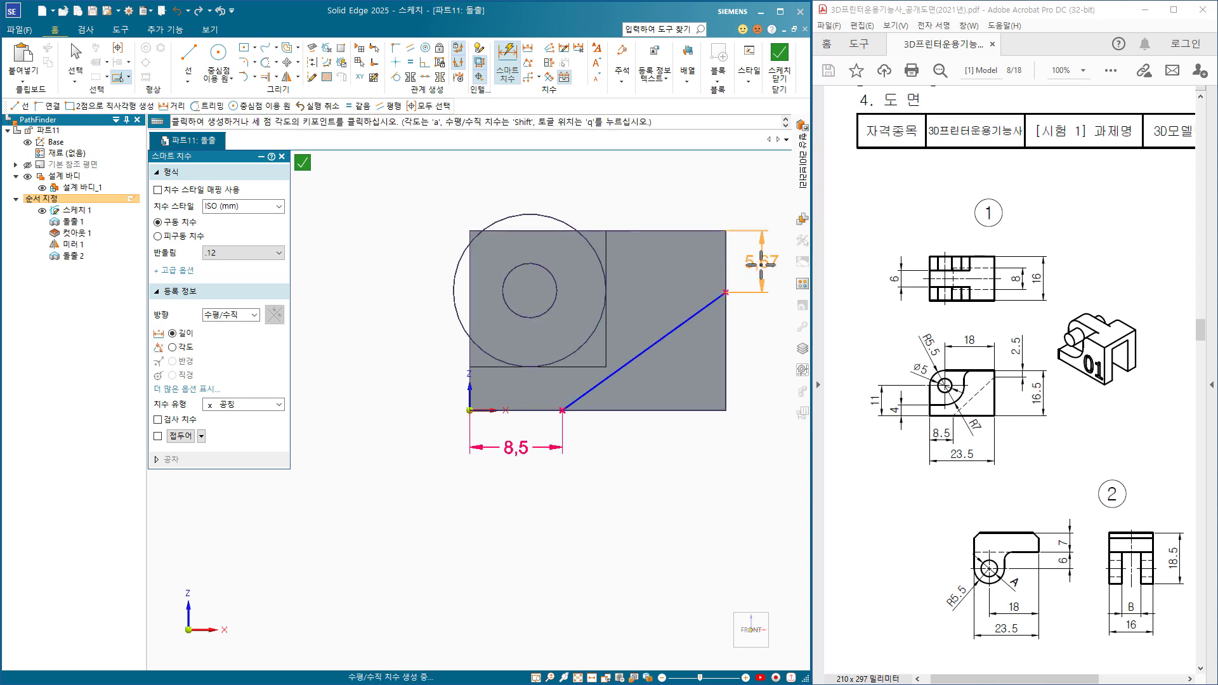
pyautogui.click(761, 265)
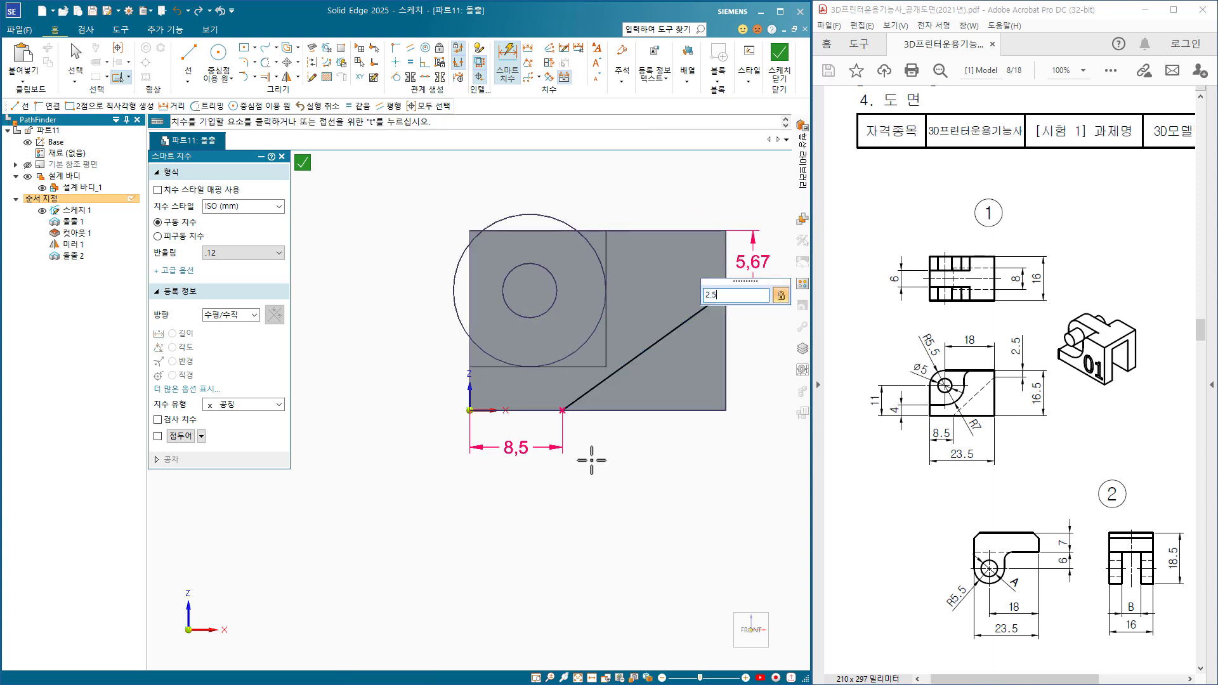
pyautogui.write('2.5')
pyautogui.press('Return')
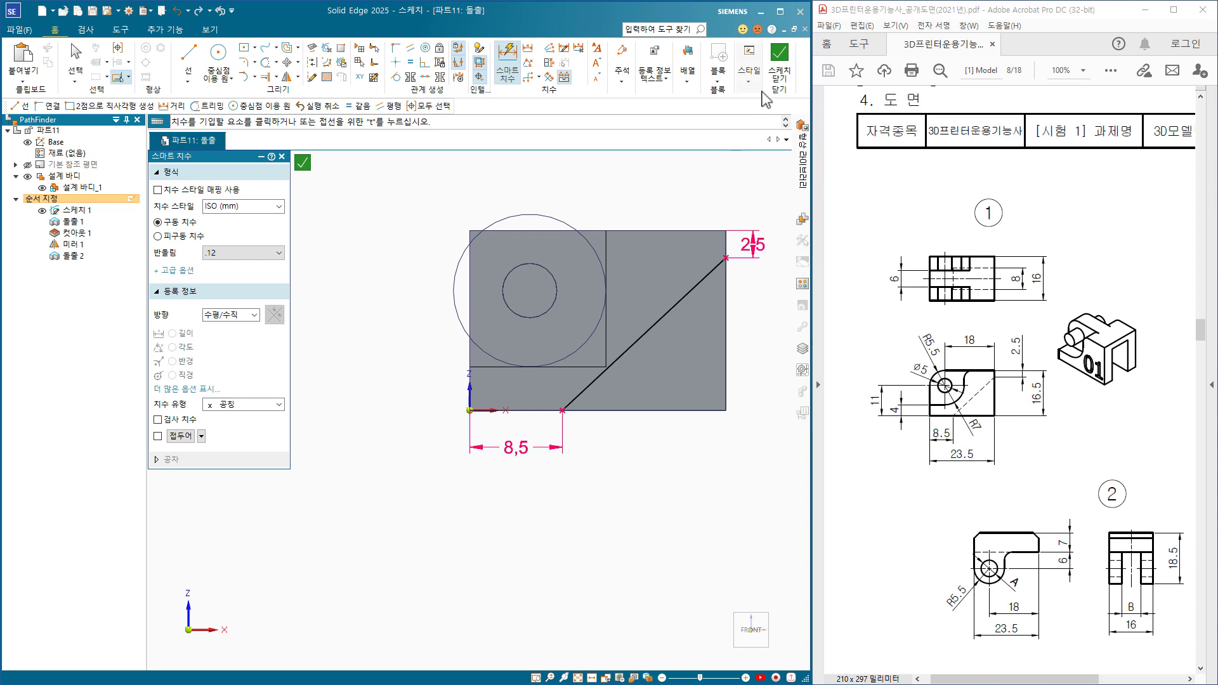
pyautogui.press('Escape')
pyautogui.hotkey('ctrl', 'i')
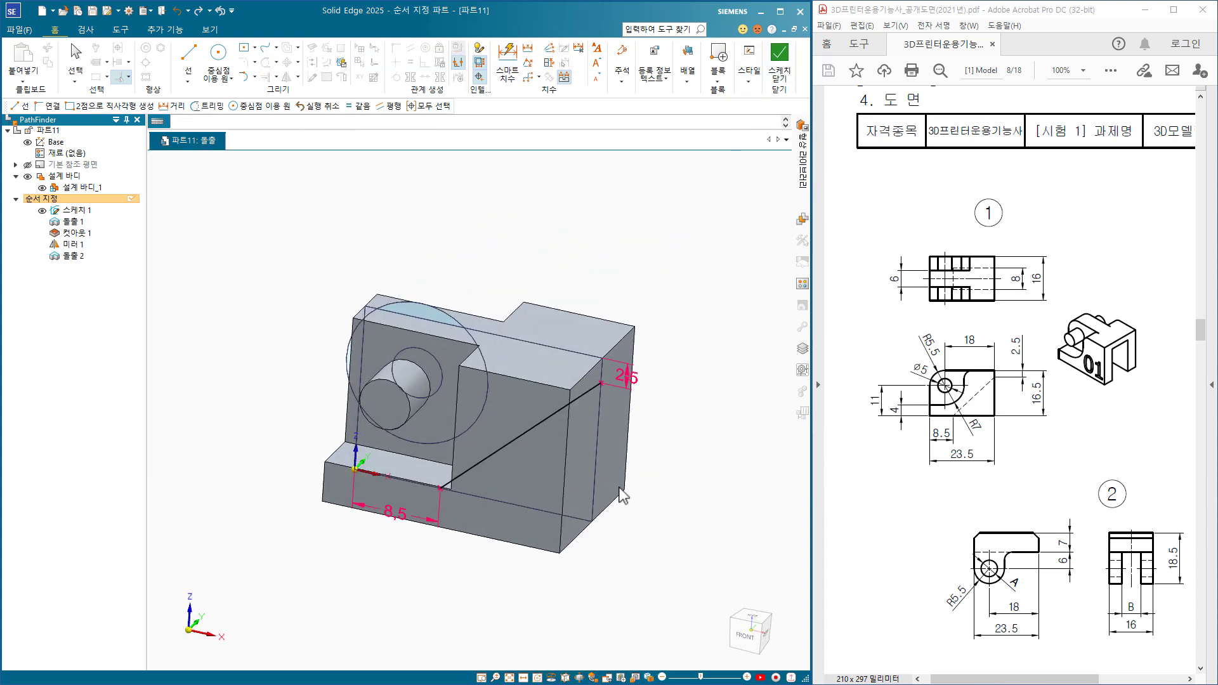
# Cut away the region below the slanted line symmetrically with a total width of 8 mm.
pyautogui.click(641, 554)
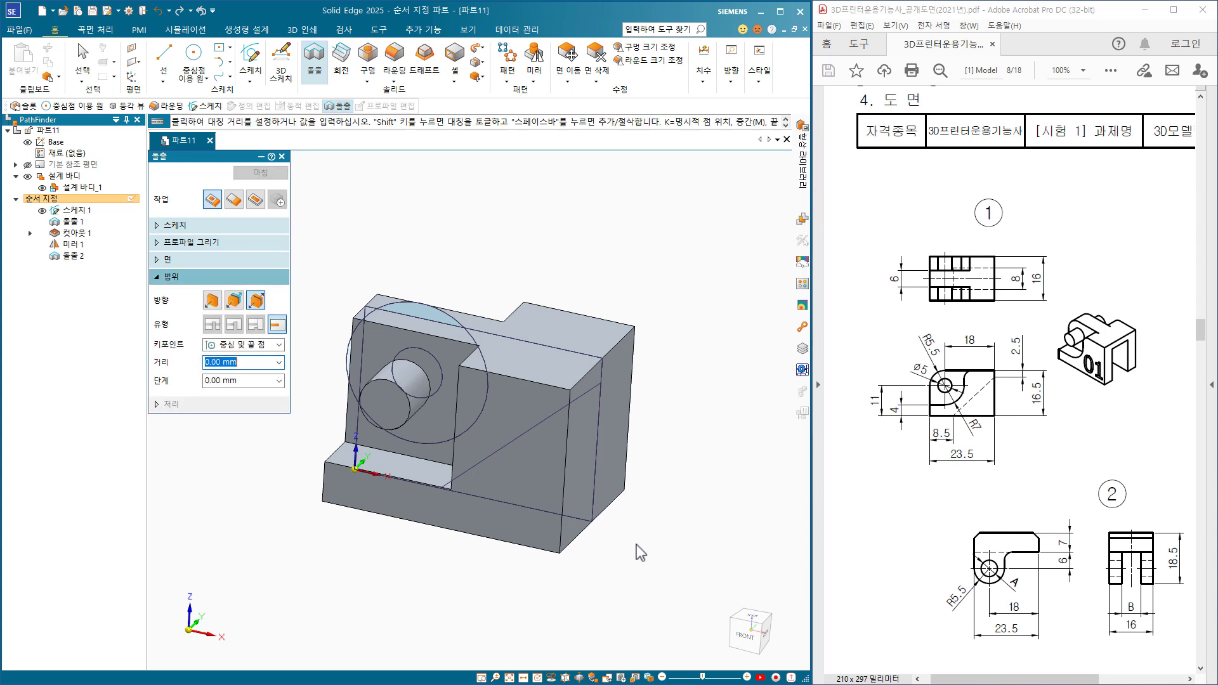
pyautogui.click(256, 202)
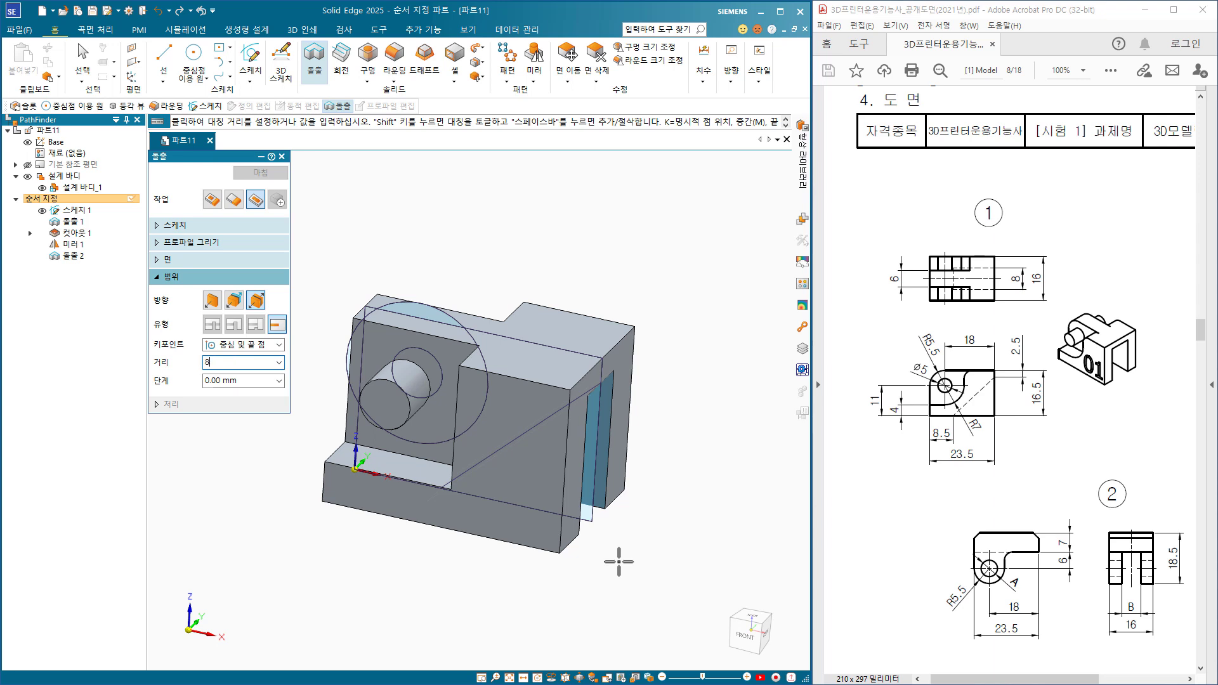
pyautogui.write('8')
pyautogui.press('Return')
pyautogui.click(259, 179)
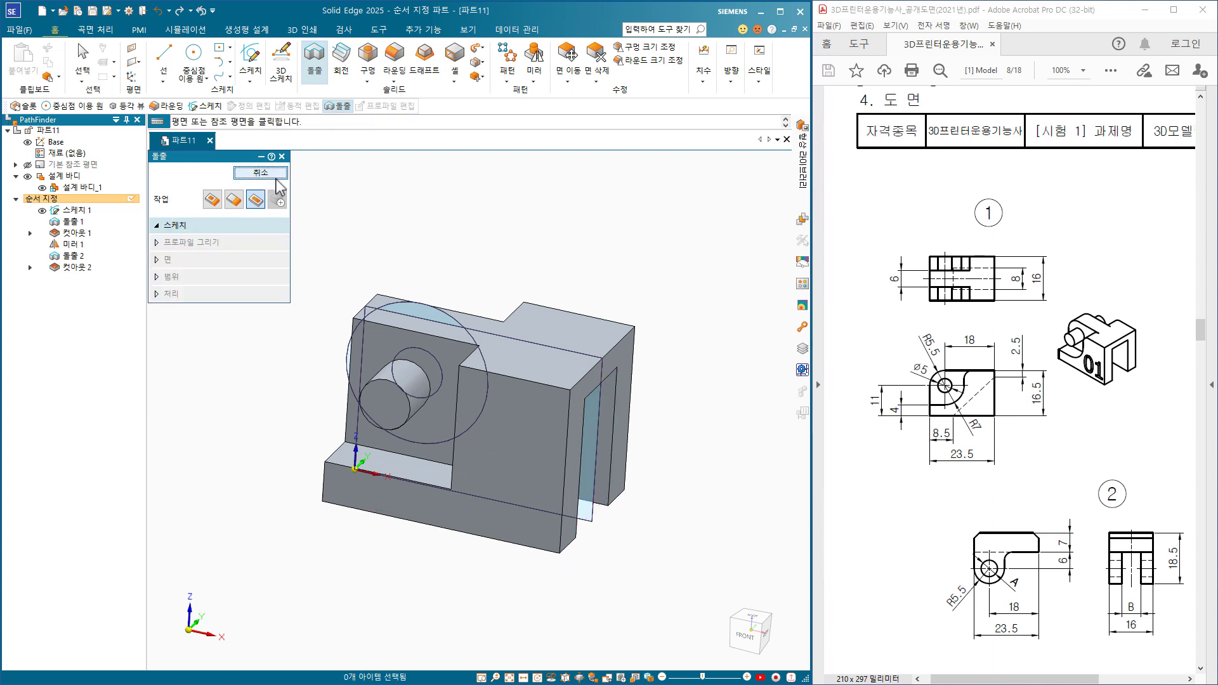
# Round the inner corner edges of both side cutouts with a 7 mm radius.
pyautogui.moveTo(273, 392); pyautogui.dragTo(409, 359, button='middle')
pyautogui.click(393, 63)
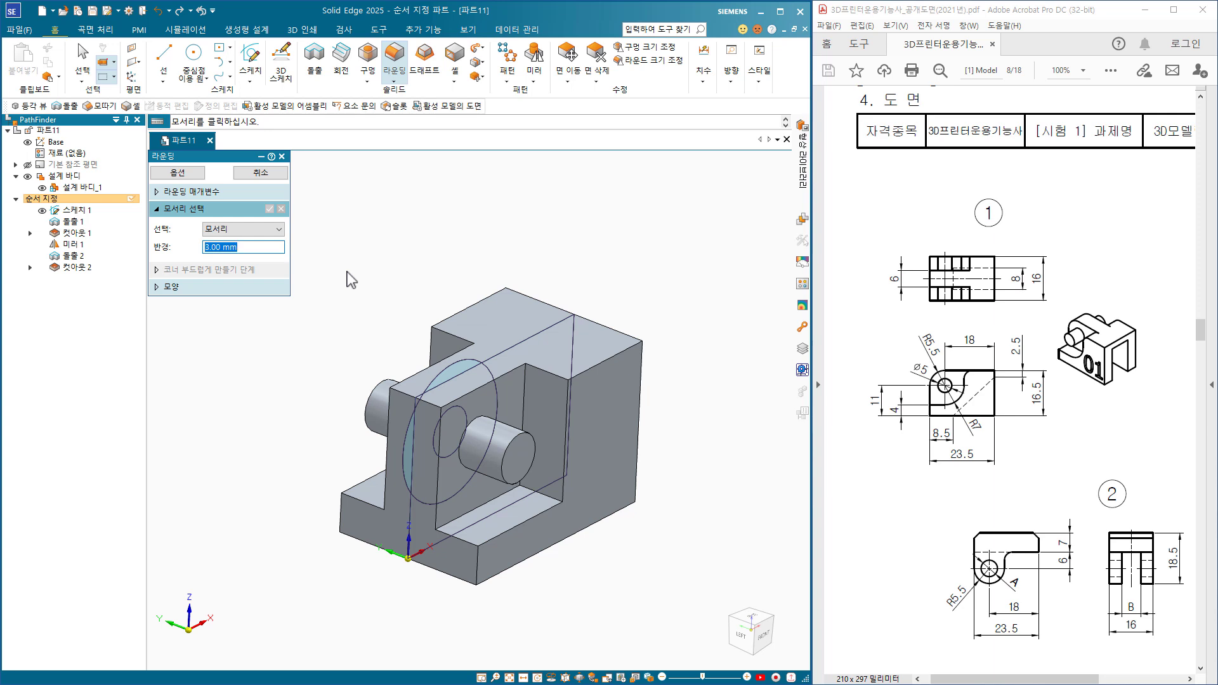
pyautogui.click(552, 505)
pyautogui.moveTo(552, 505); pyautogui.dragTo(335, 472, button='middle')
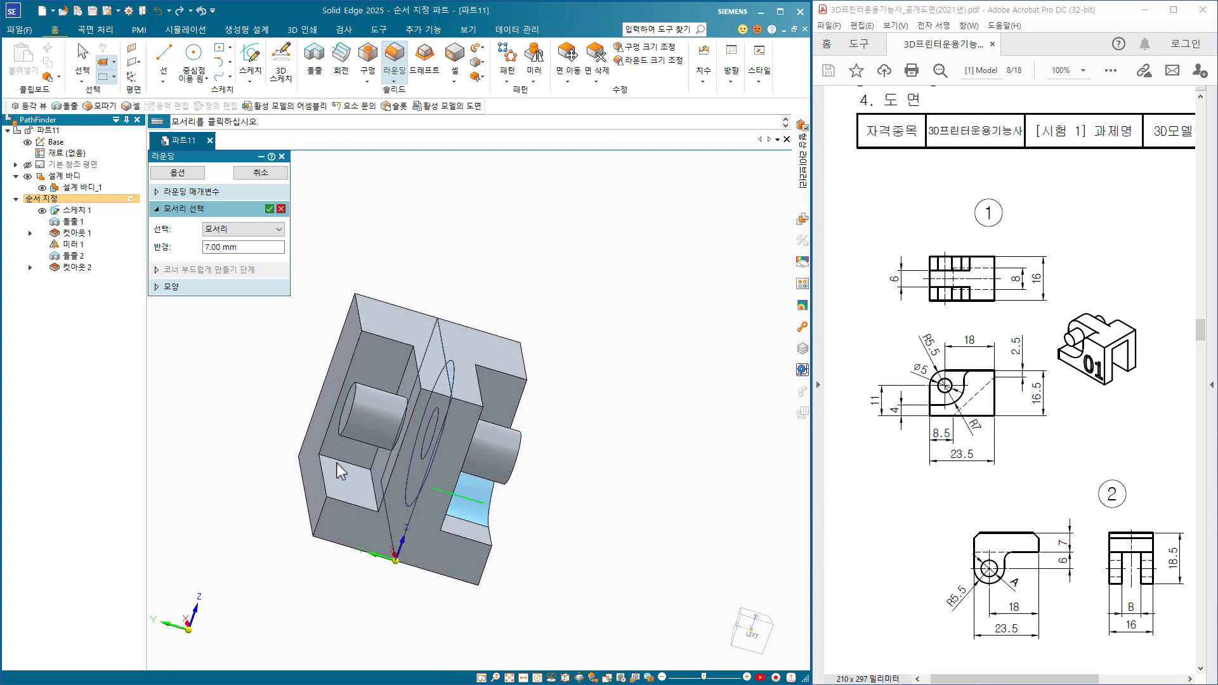
pyautogui.click(339, 462)
pyautogui.moveTo(430, 531); pyautogui.dragTo(243, 305, button='middle')
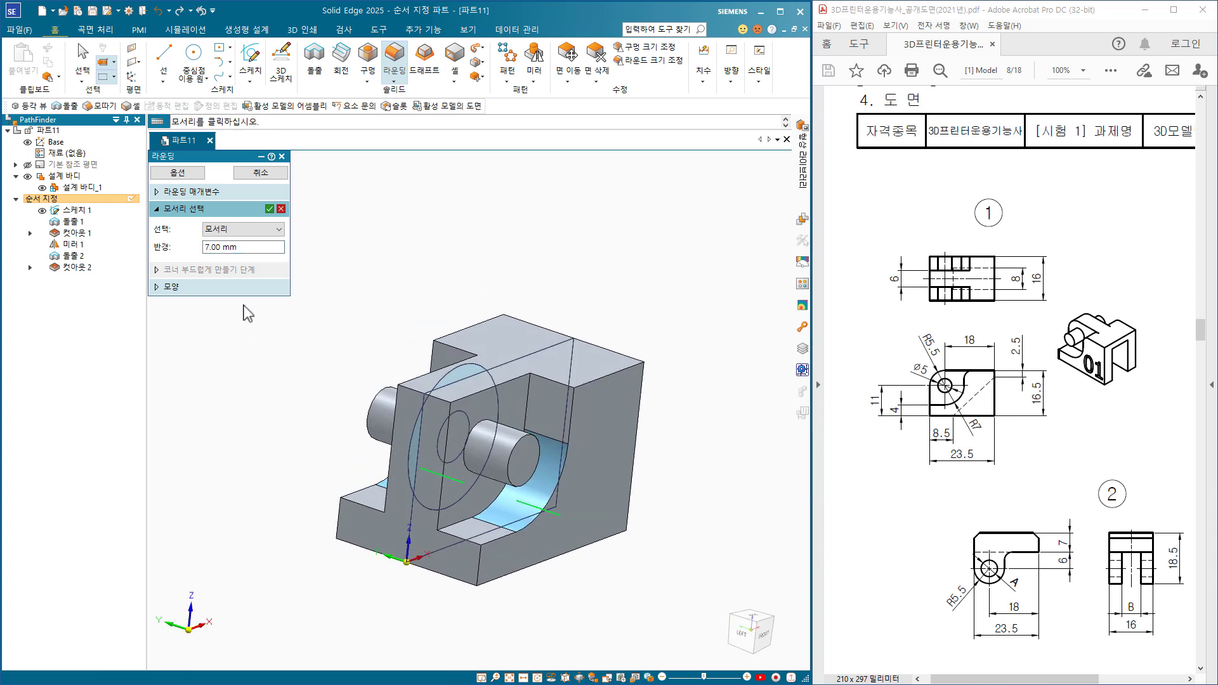
pyautogui.click(269, 209)
pyautogui.click(260, 172)
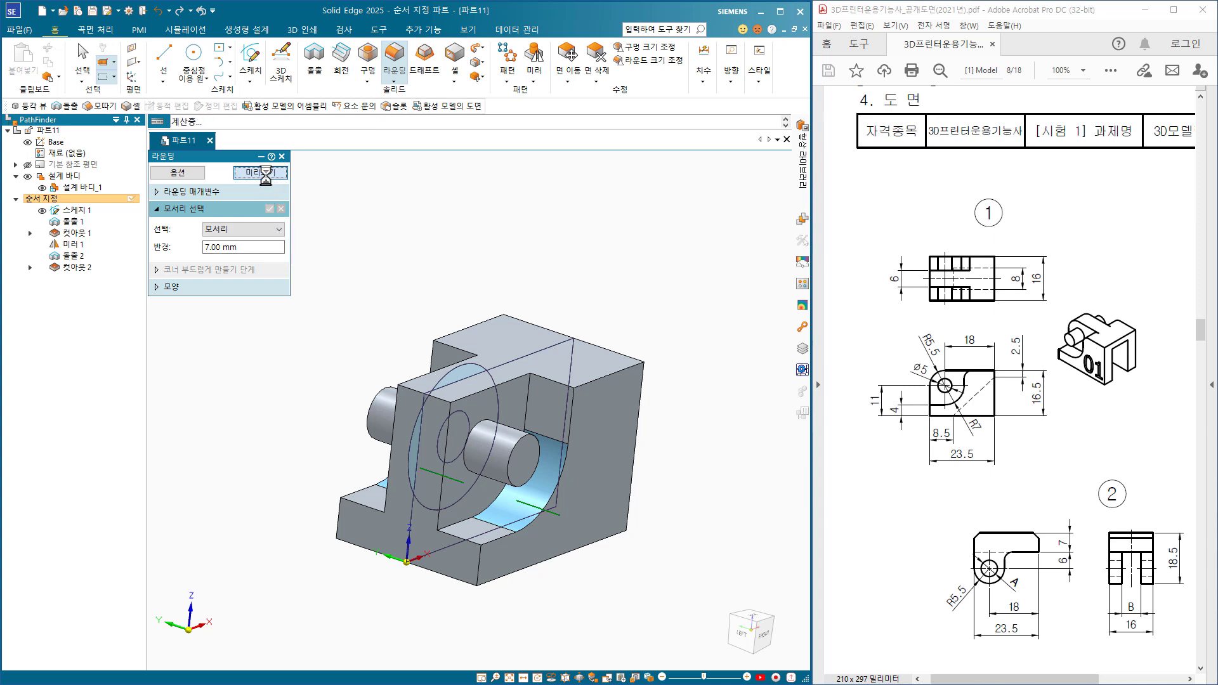
pyautogui.click(261, 172)
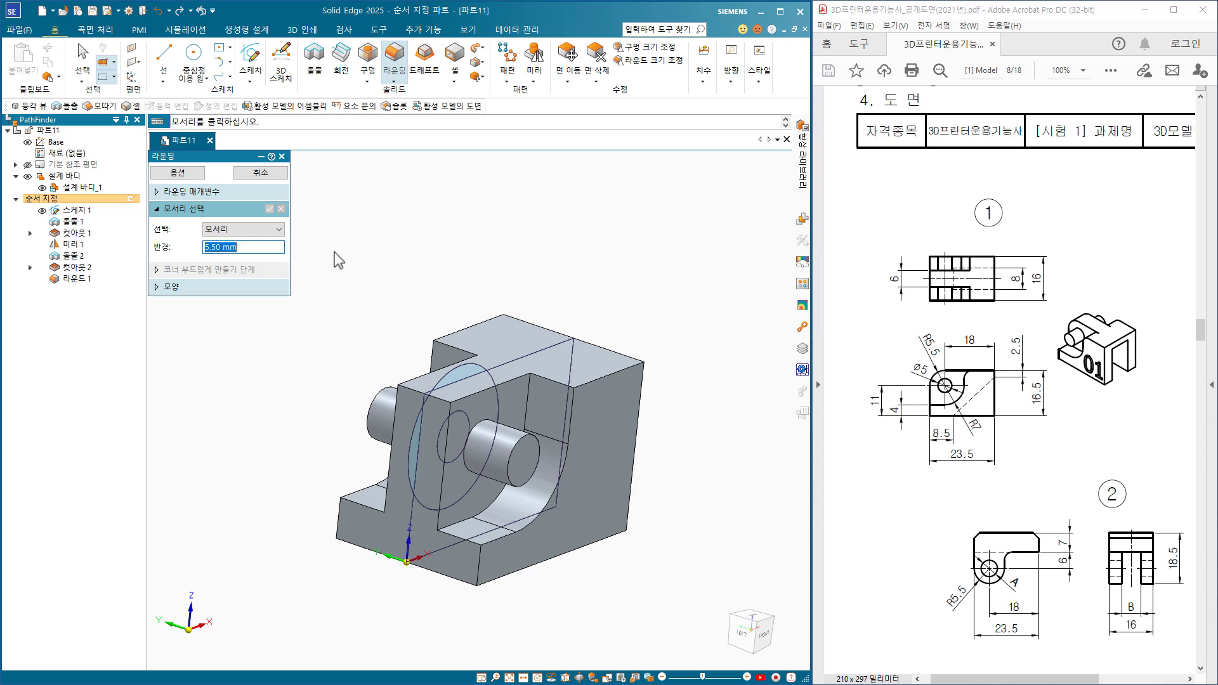
# Round the upper outer edge of the middle wall around the pin with a 5.5 mm radius.
pyautogui.click(412, 393)
pyautogui.click(269, 209)
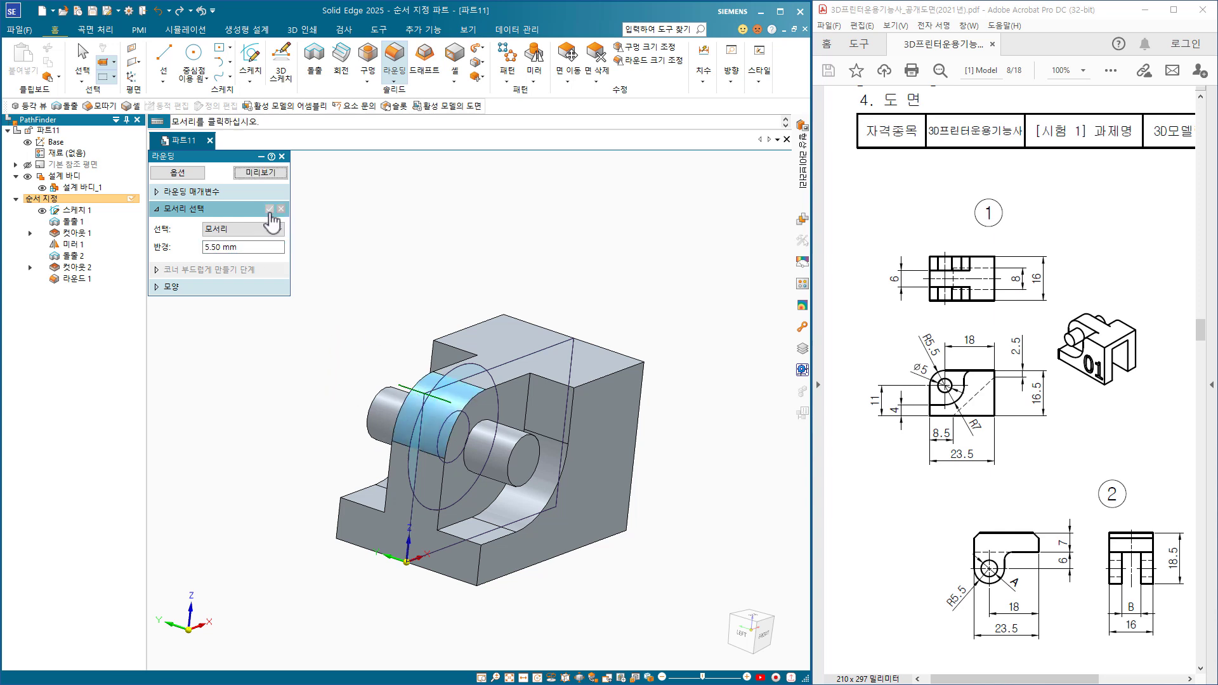
pyautogui.click(261, 174)
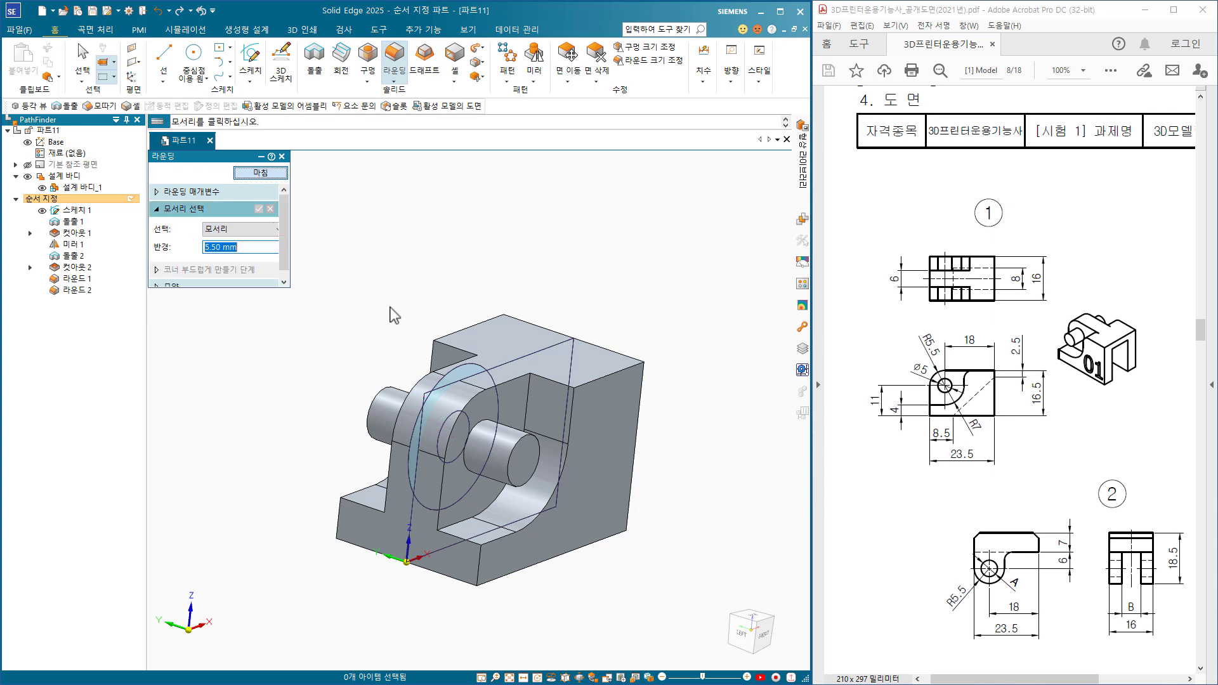
# Check the drawing's rounding note and round the upper outer edges of both side cutouts with a 3 mm radius.
pyautogui.moveTo(965, 533); pyautogui.dragTo(940, 368)
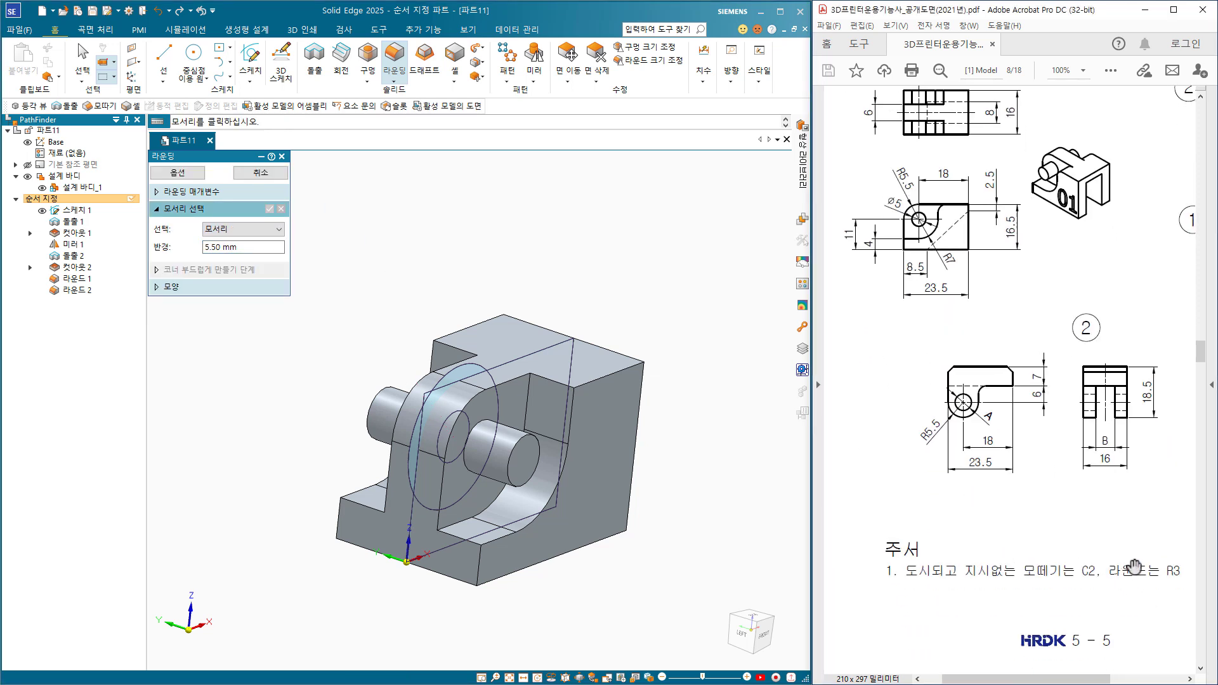
pyautogui.moveTo(953, 321); pyautogui.dragTo(956, 439)
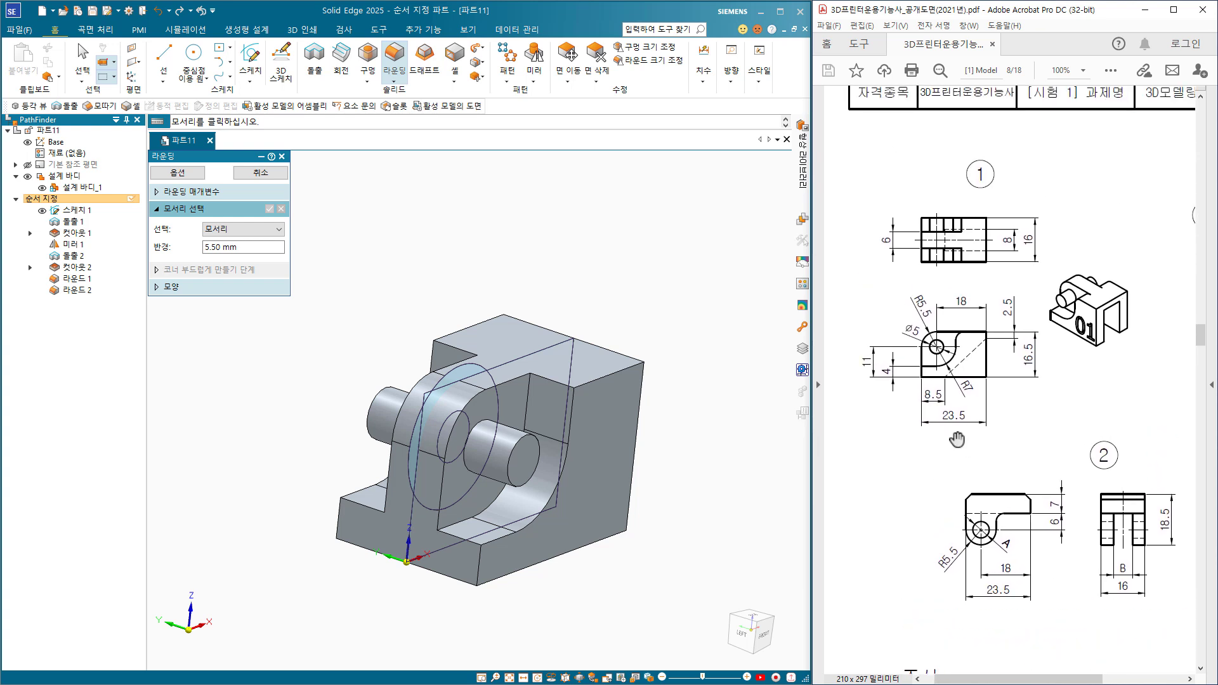
pyautogui.click(243, 247)
pyautogui.write('3')
pyautogui.press('Return')
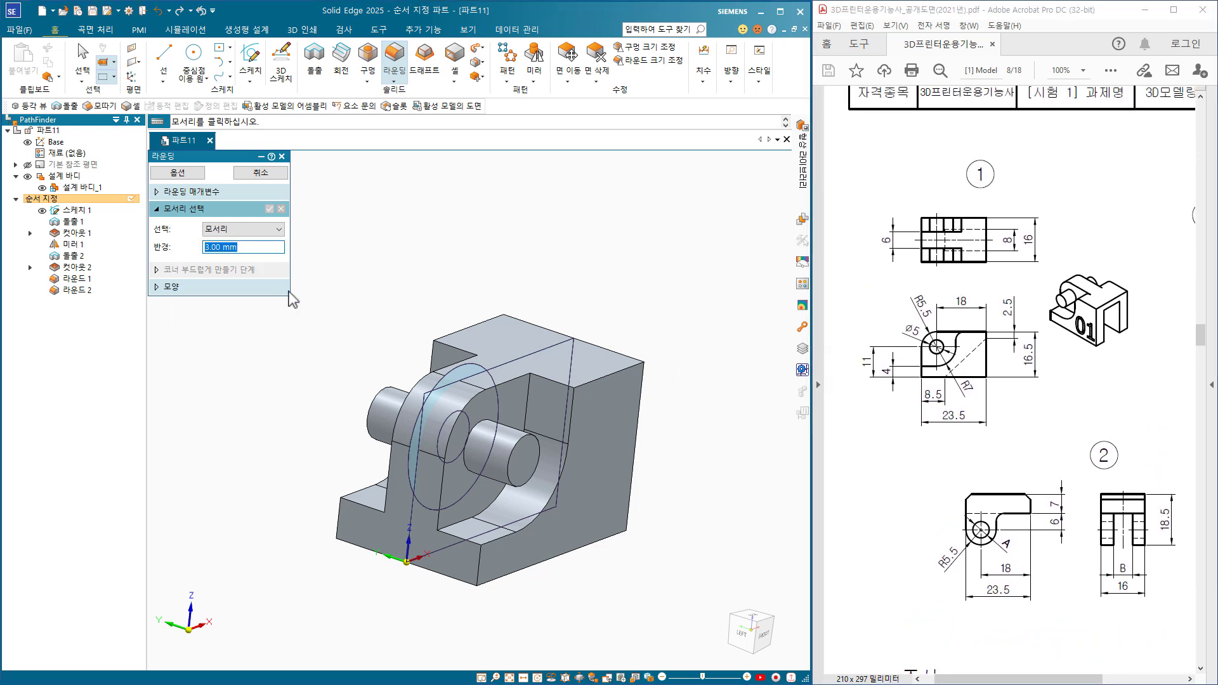
pyautogui.click(436, 347)
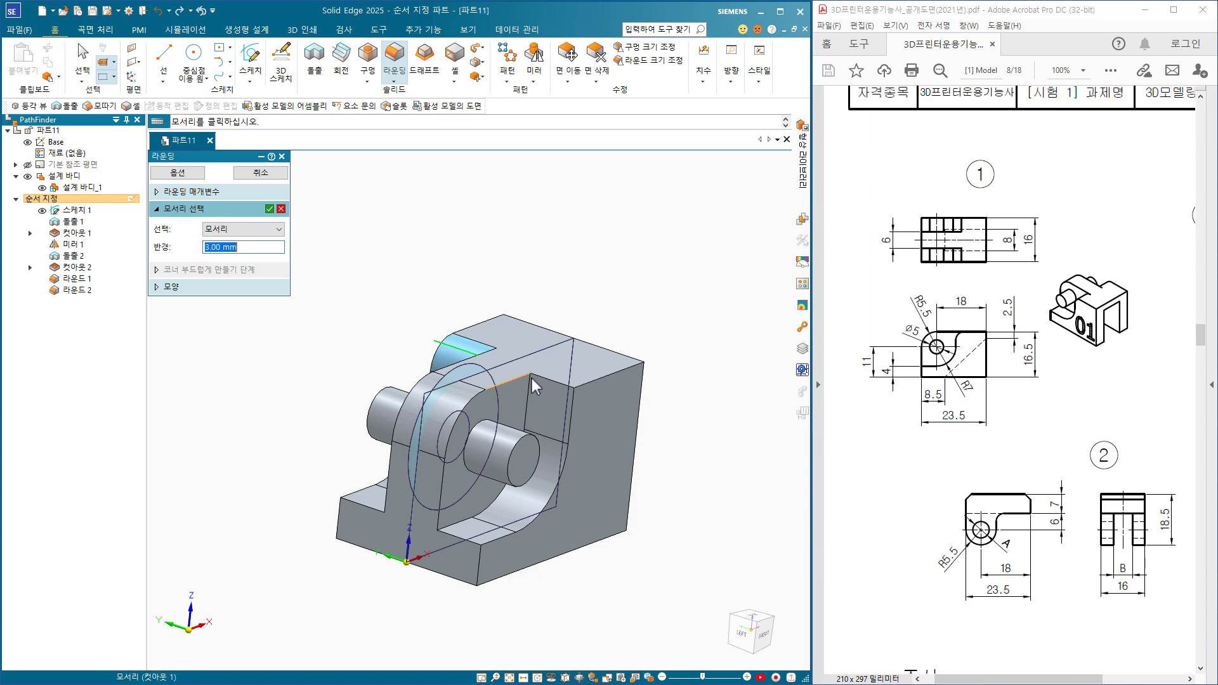
pyautogui.click(269, 208)
pyautogui.click(268, 175)
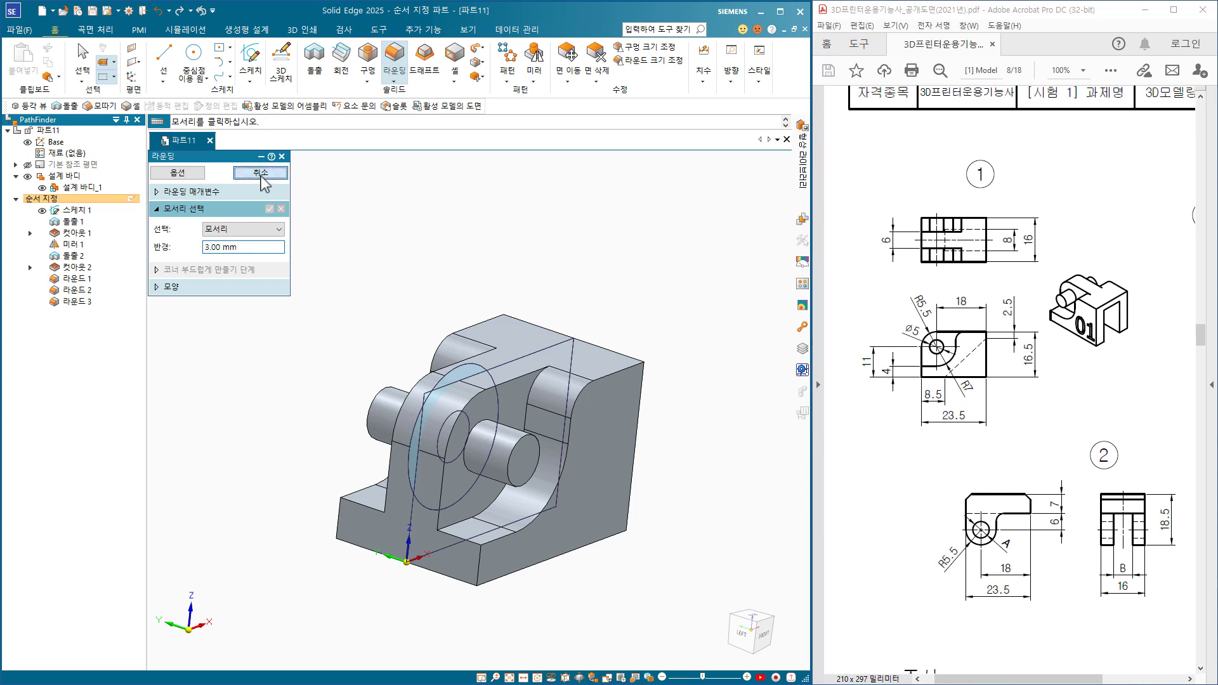
pyautogui.click(260, 173)
# Hide the sketch of the block profile so only the solid body is displayed.
pyautogui.hotkey('ctrl', 'f')
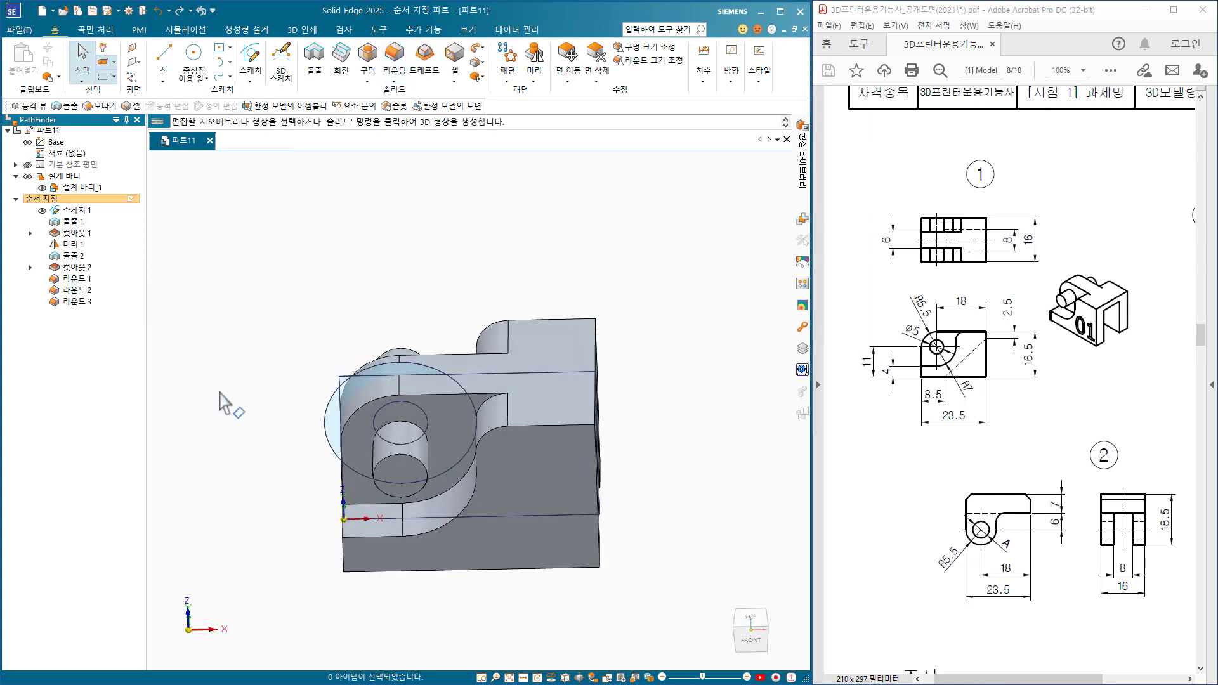
pyautogui.click(42, 210)
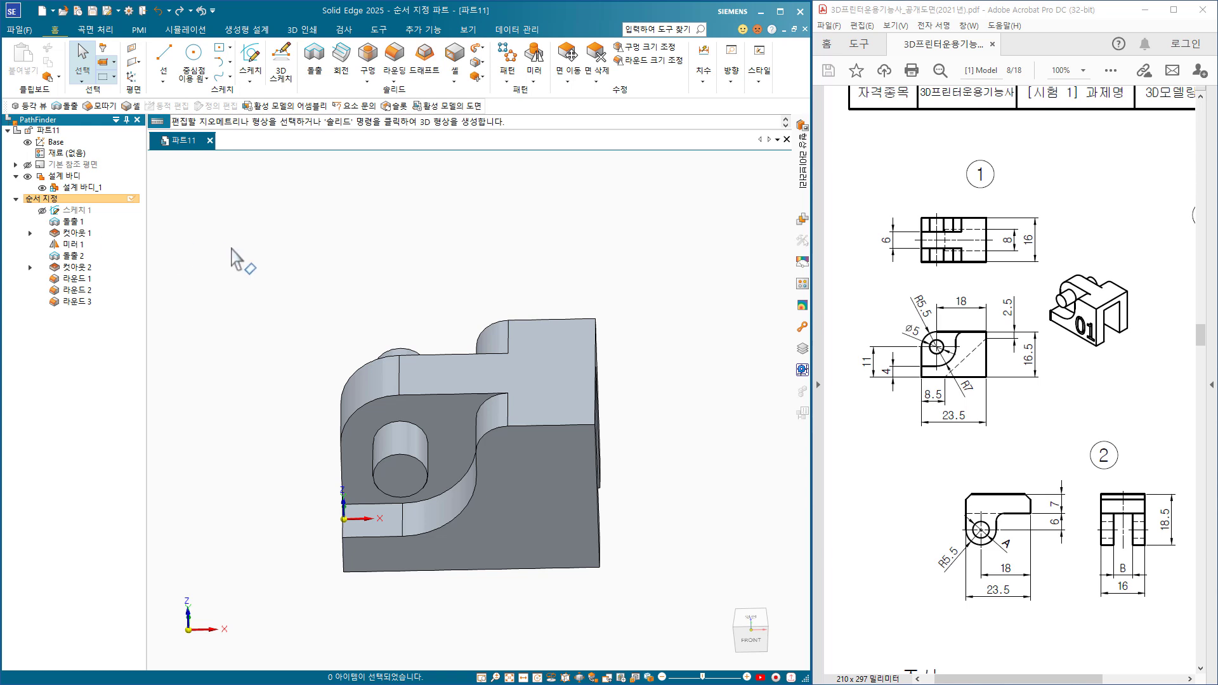
pyautogui.hotkey('ctrl', 'i')
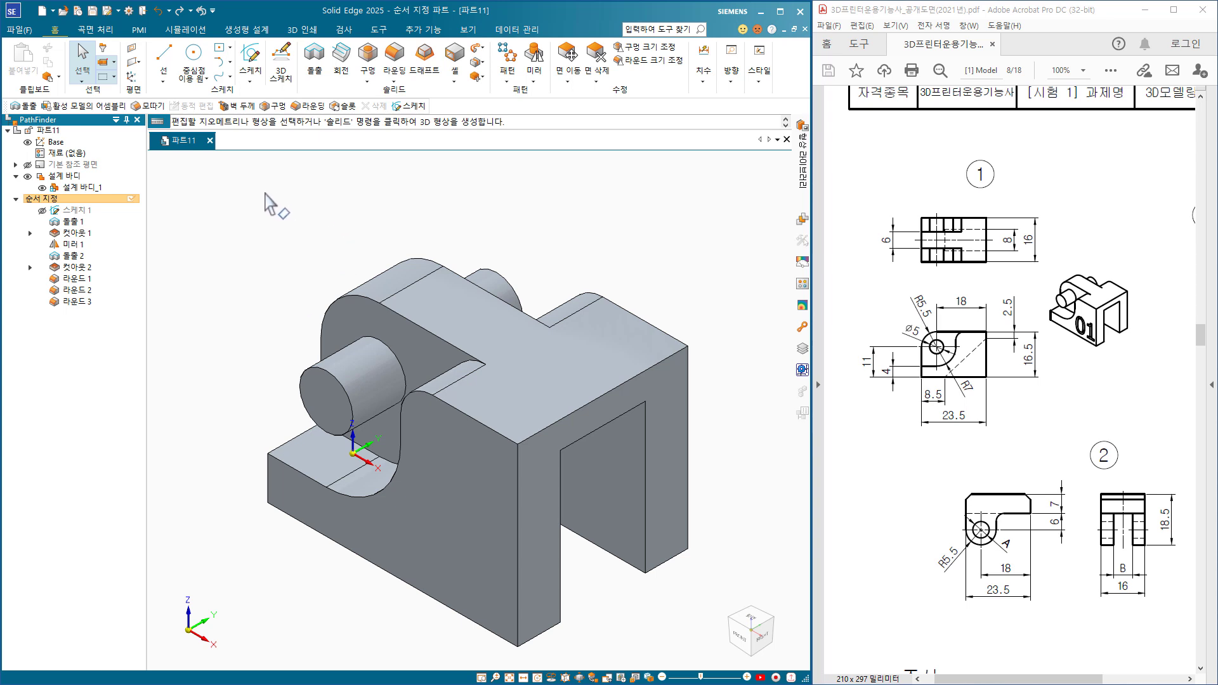
# Start an extrusion sketch on the block's front side face and create the text profile "08" in the 나눔명조 ExtraBold font.
pyautogui.click(314, 60)
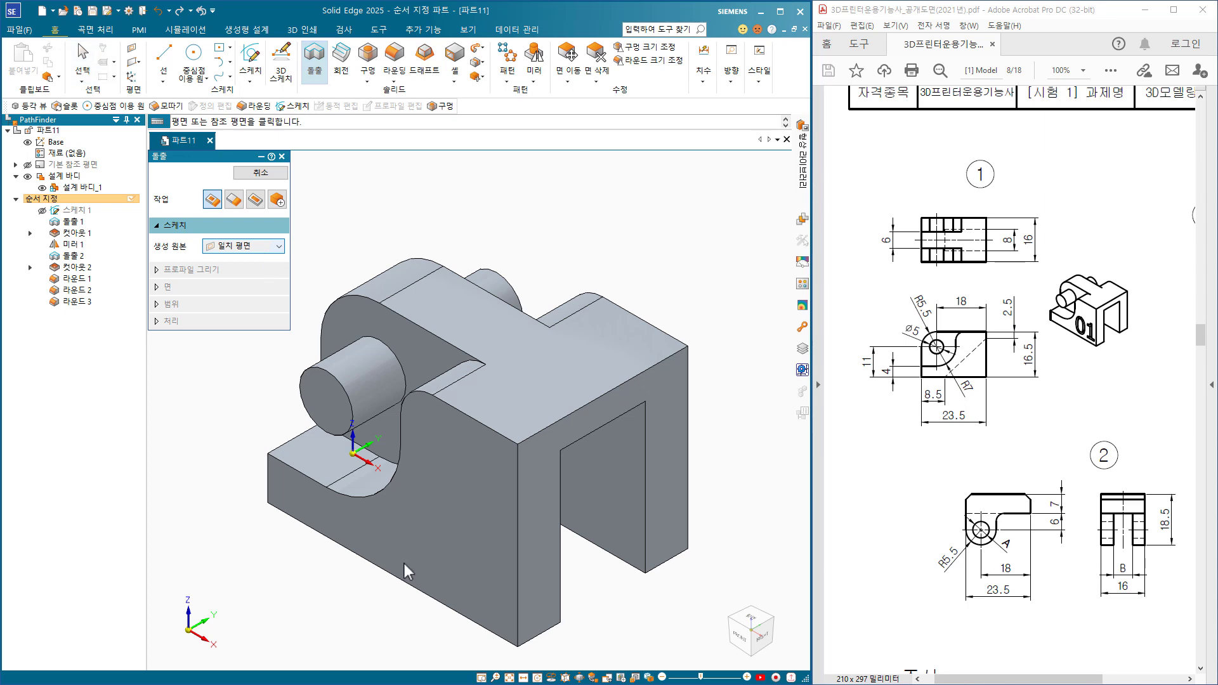
pyautogui.click(444, 531)
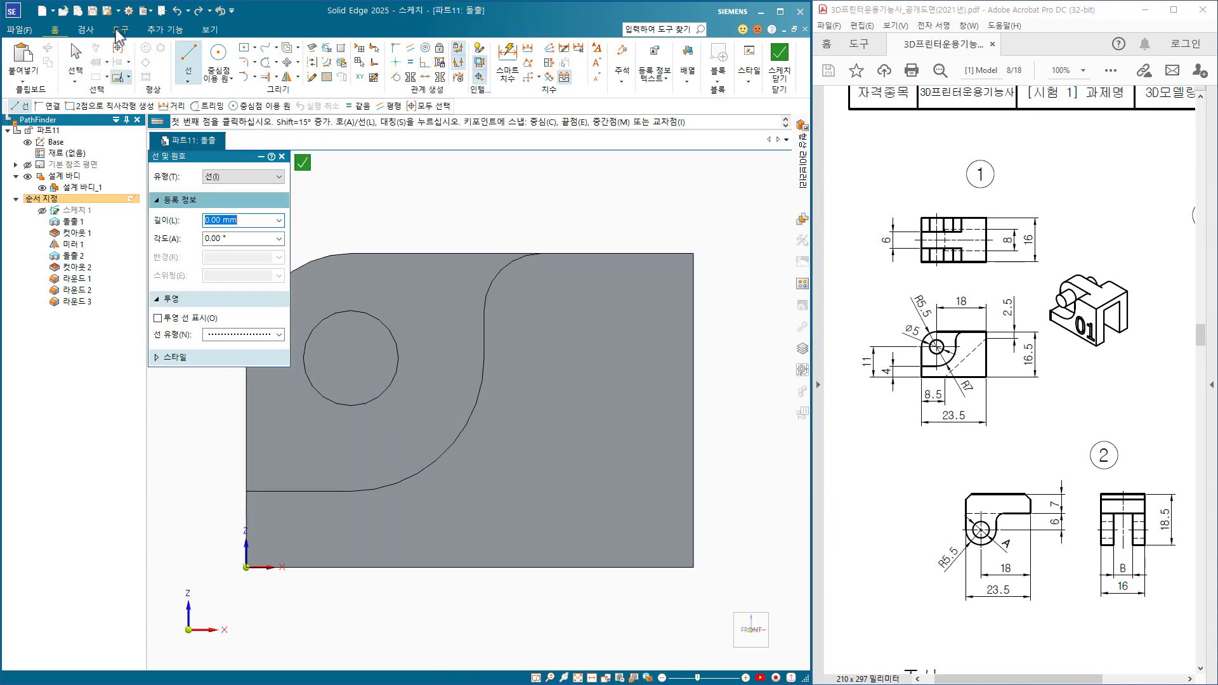
pyautogui.click(120, 29)
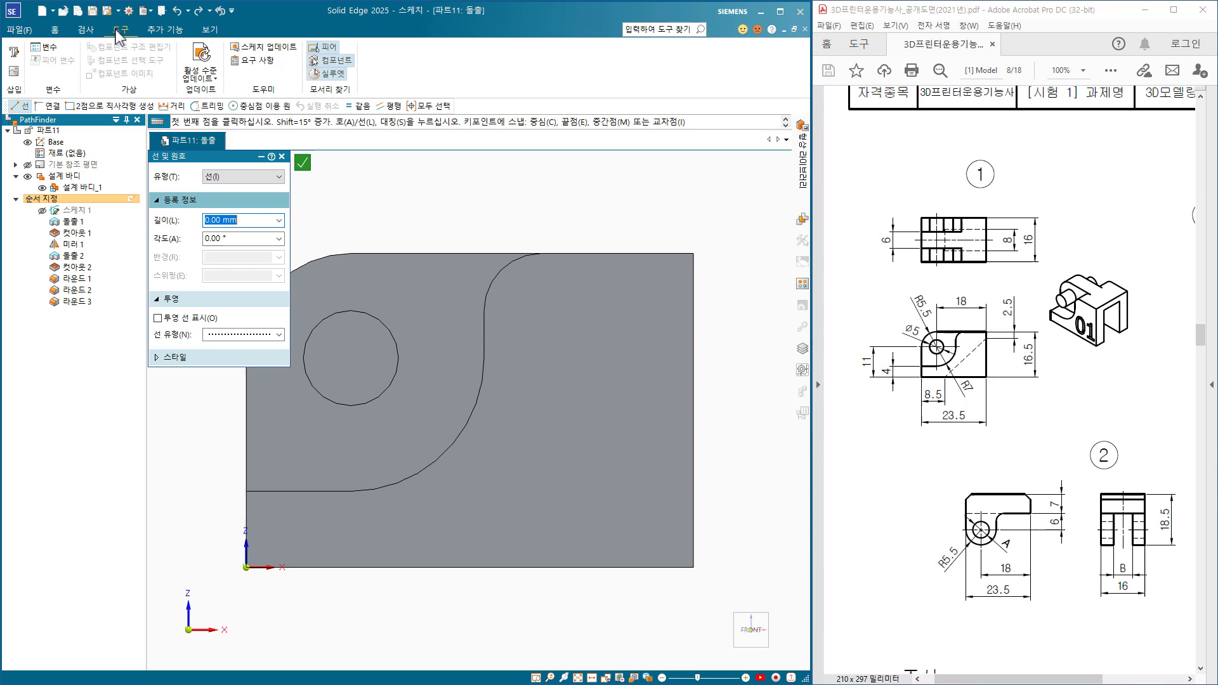
pyautogui.click(14, 56)
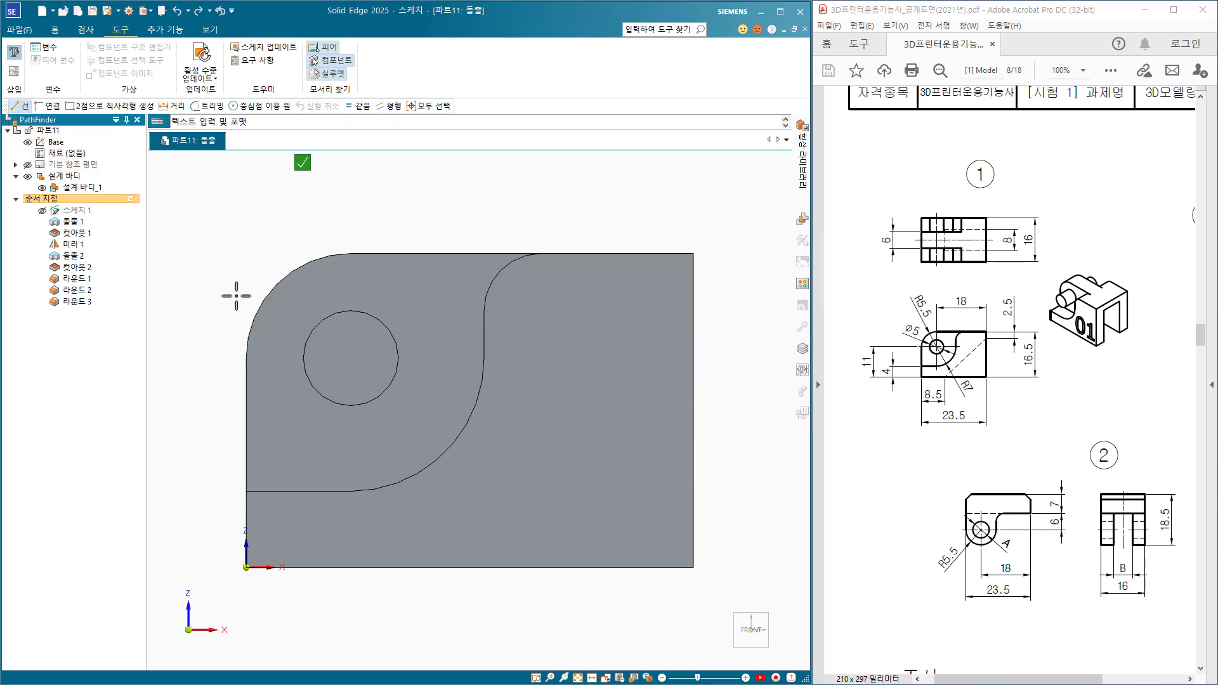
pyautogui.write('08')
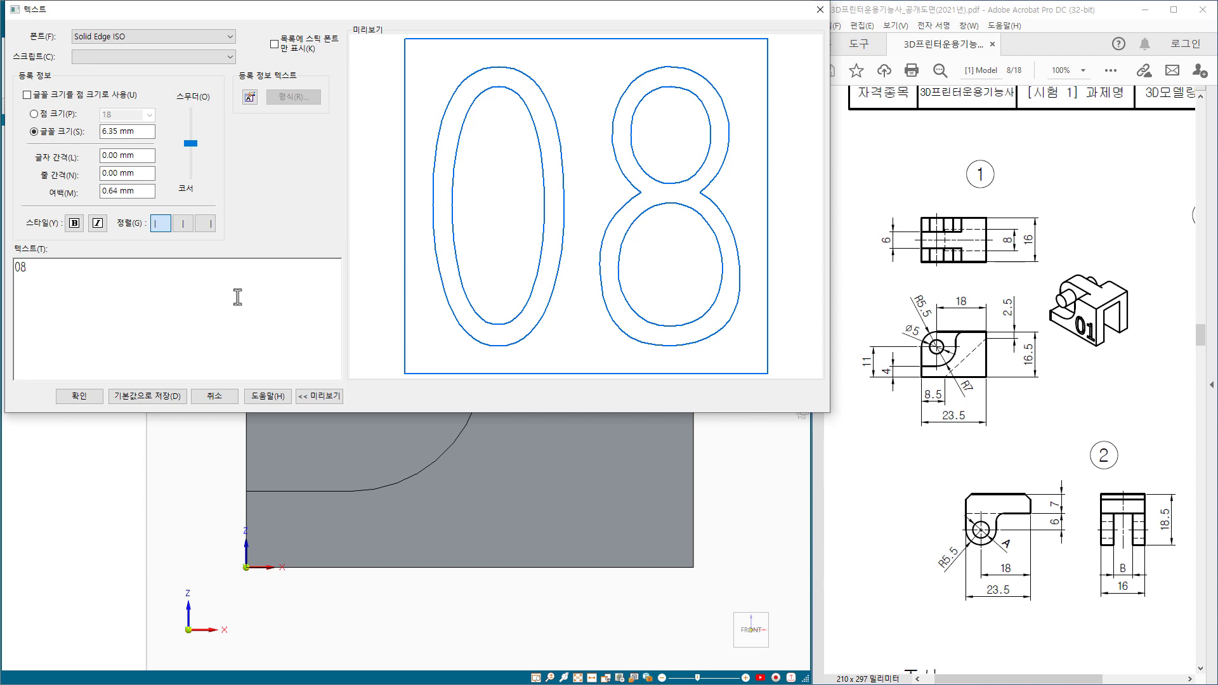
pyautogui.click(223, 37)
pyautogui.scroll(-8, 180, 279)
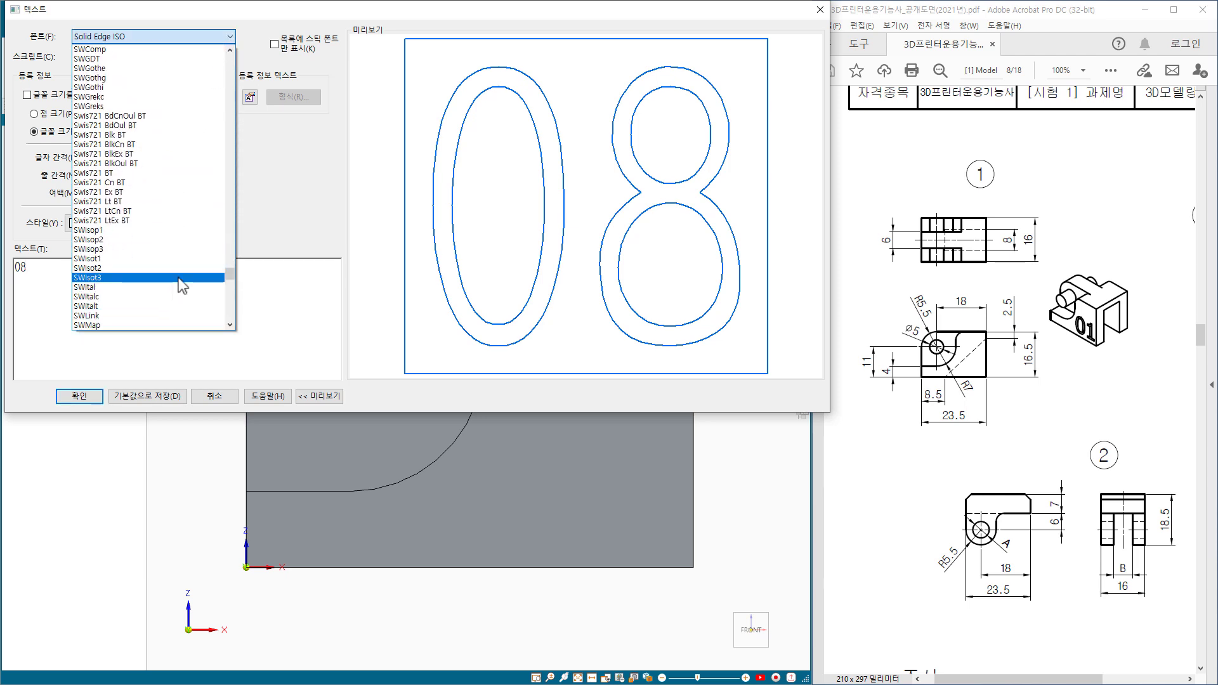
pyautogui.scroll(-10, 177, 295)
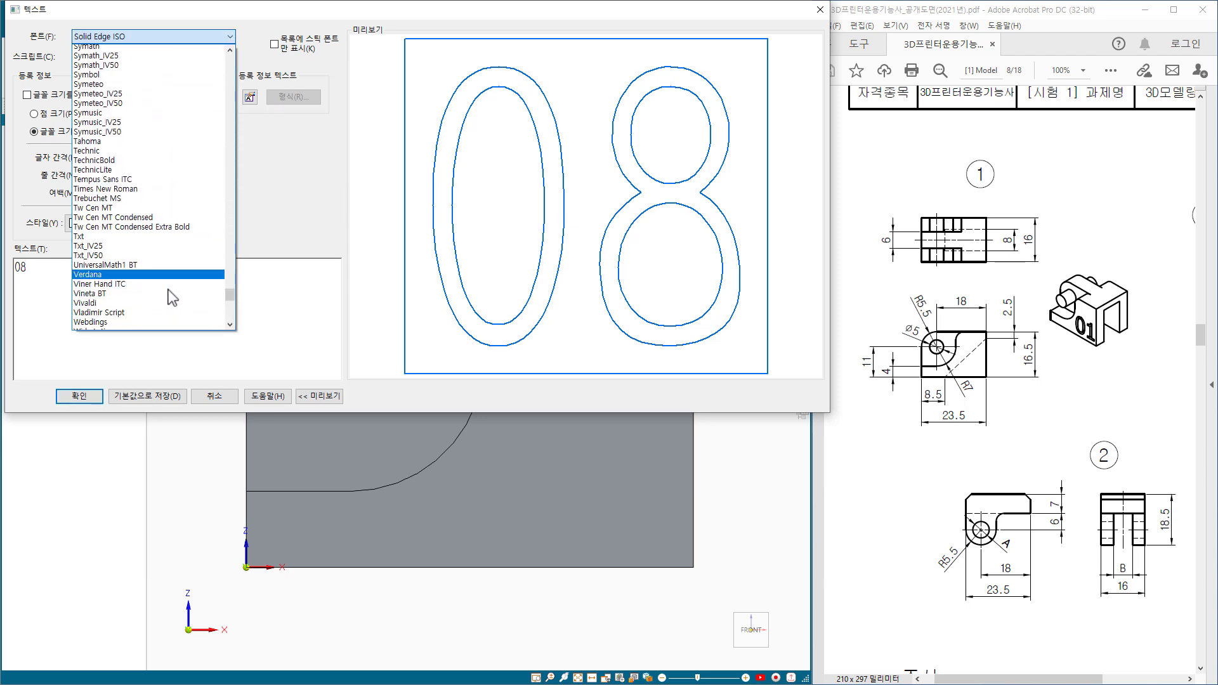
pyautogui.scroll(-7, 229, 306)
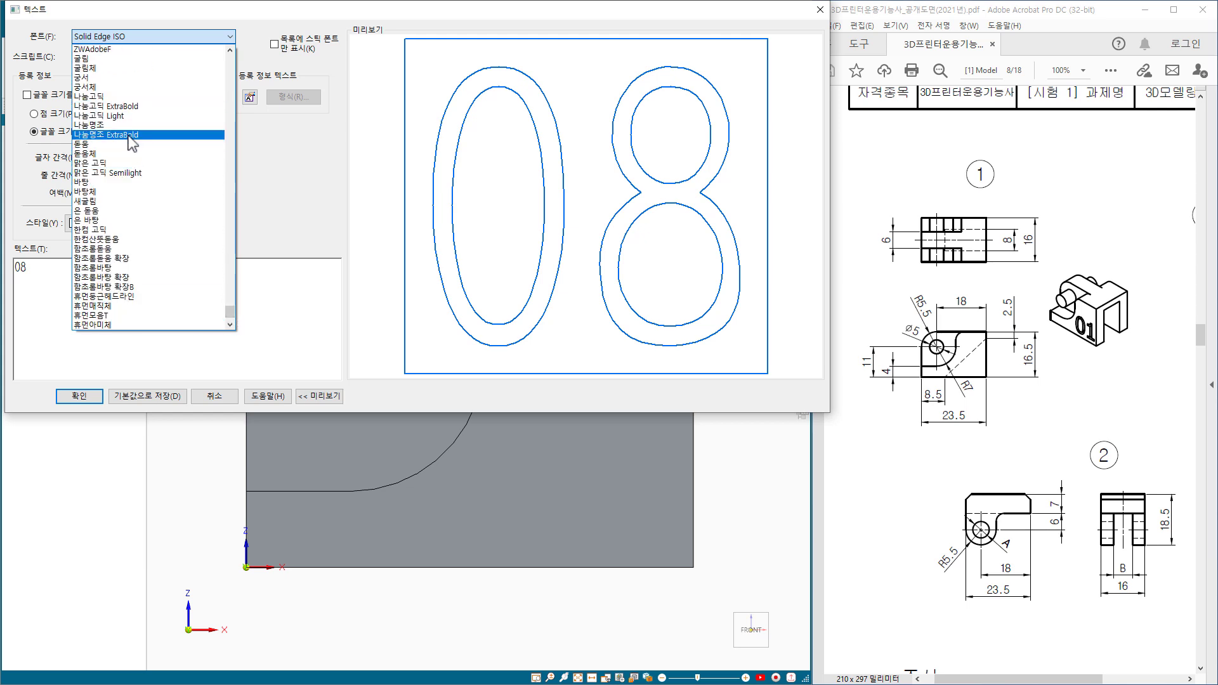
pyautogui.click(130, 134)
pyautogui.click(79, 395)
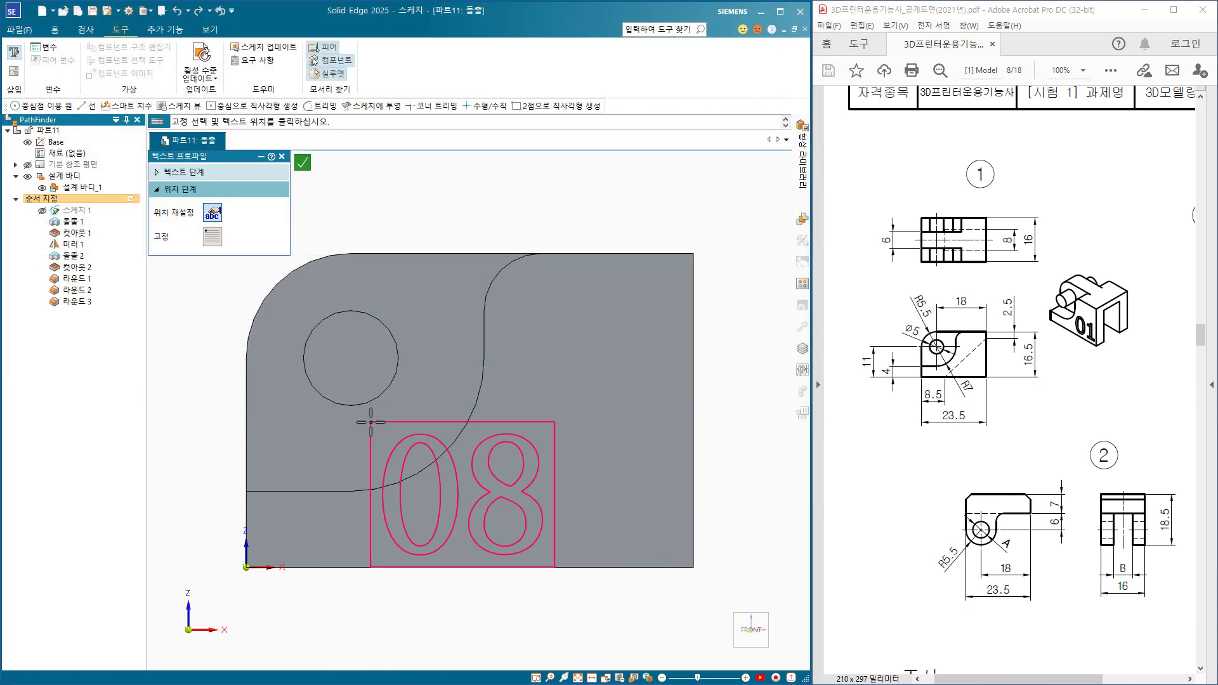
# Place the "08" text in the lower area of the front face beside the cutout curve and close the sketch.
pyautogui.click(490, 405)
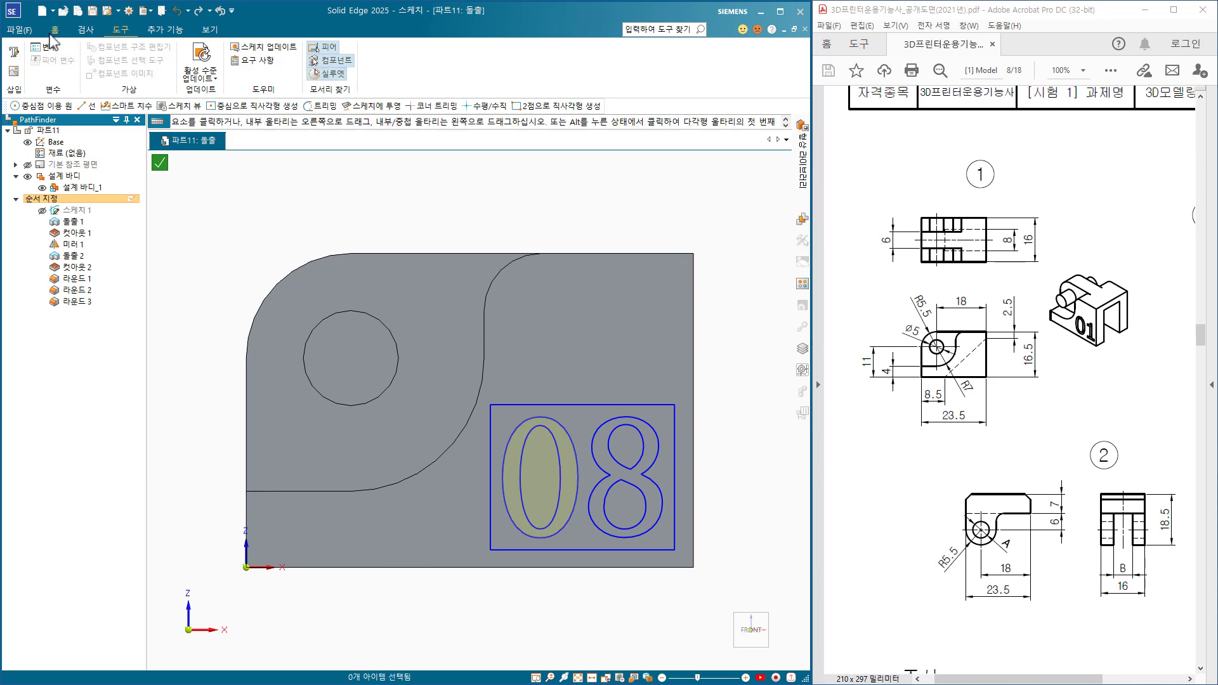
pyautogui.click(55, 30)
pyautogui.click(159, 163)
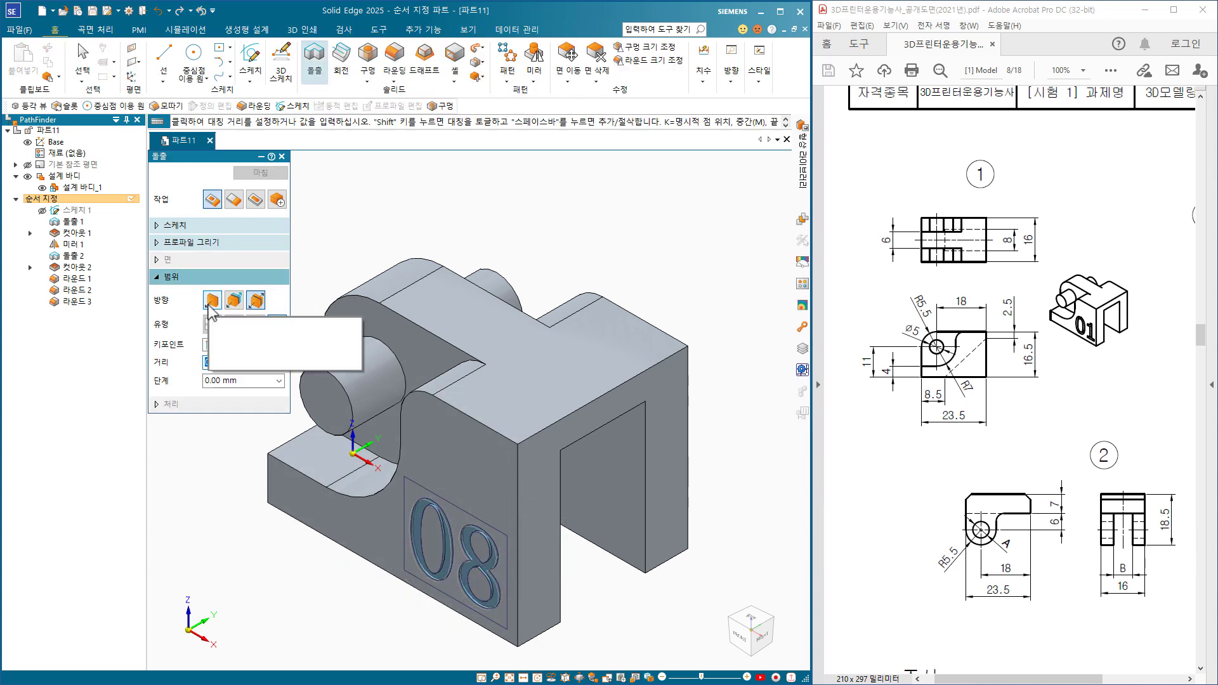
# Engrave the "08" text 0.5 mm deep into the front face, extending it in one direction only.
pyautogui.click(213, 300)
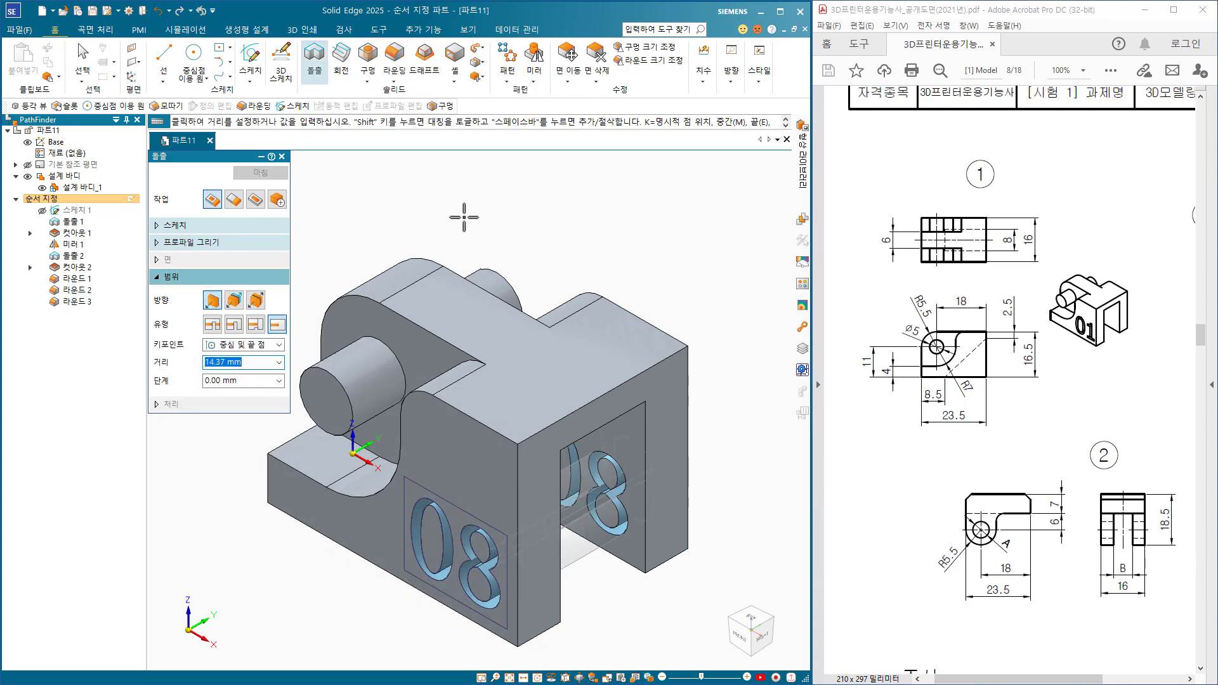
pyautogui.write('0.5')
pyautogui.press('Tab')
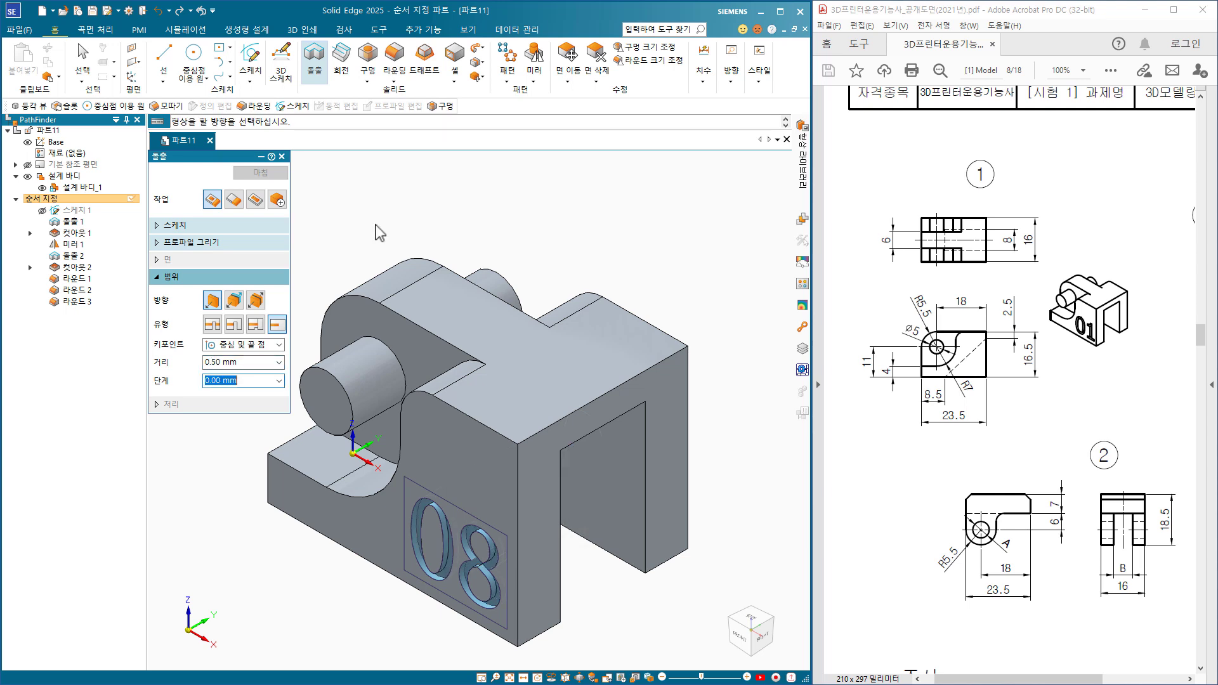
pyautogui.click(443, 175)
pyautogui.click(261, 174)
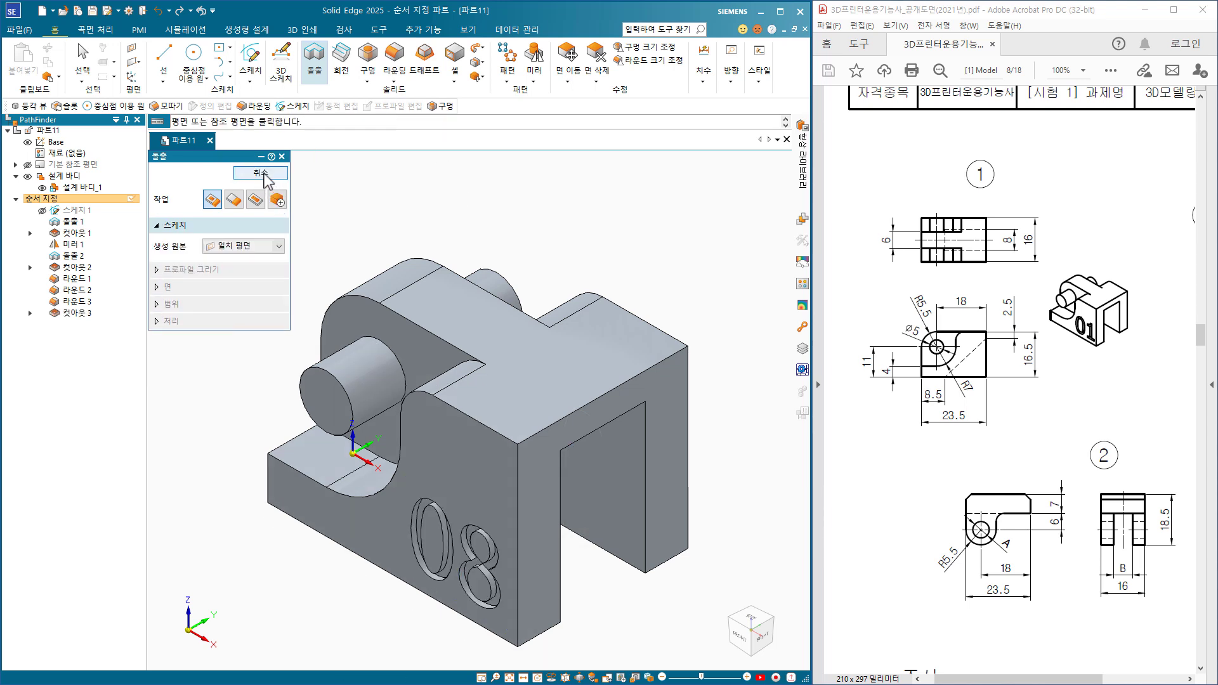
pyautogui.click(262, 173)
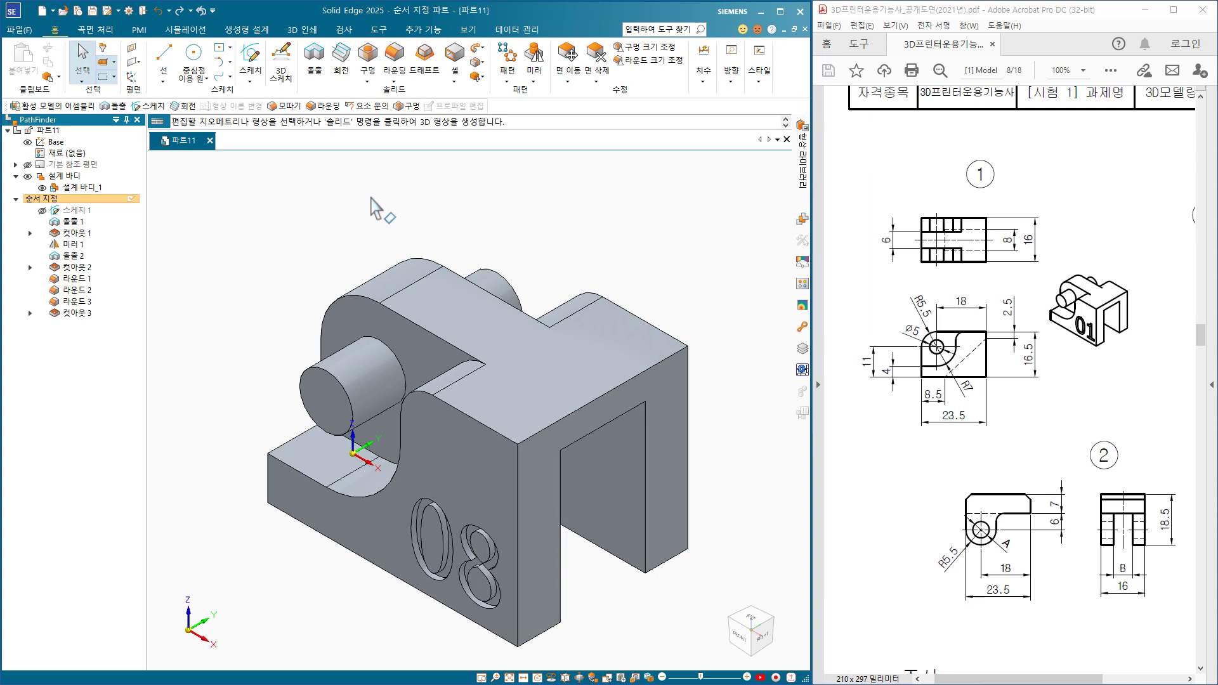
# Start saving the part and create a new folder named 08 inside the 01_Solid Edge folder.
pyautogui.hotkey('ctrl', 's')
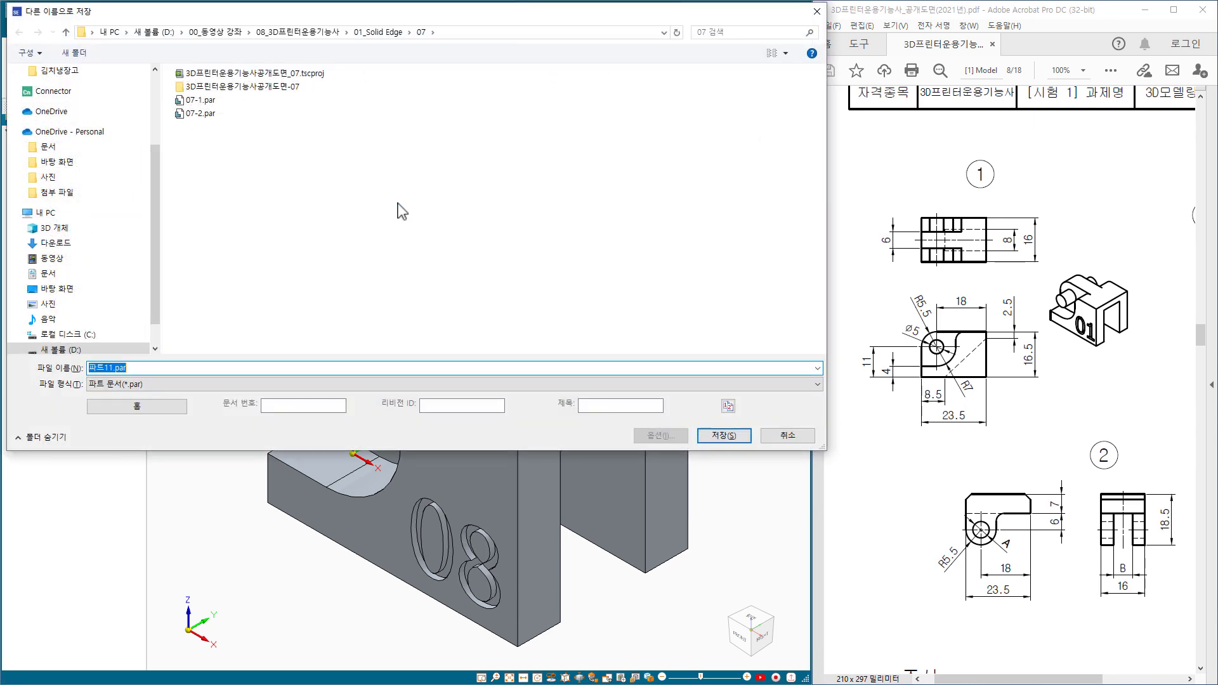
pyautogui.click(374, 32)
pyautogui.rightClick(231, 218)
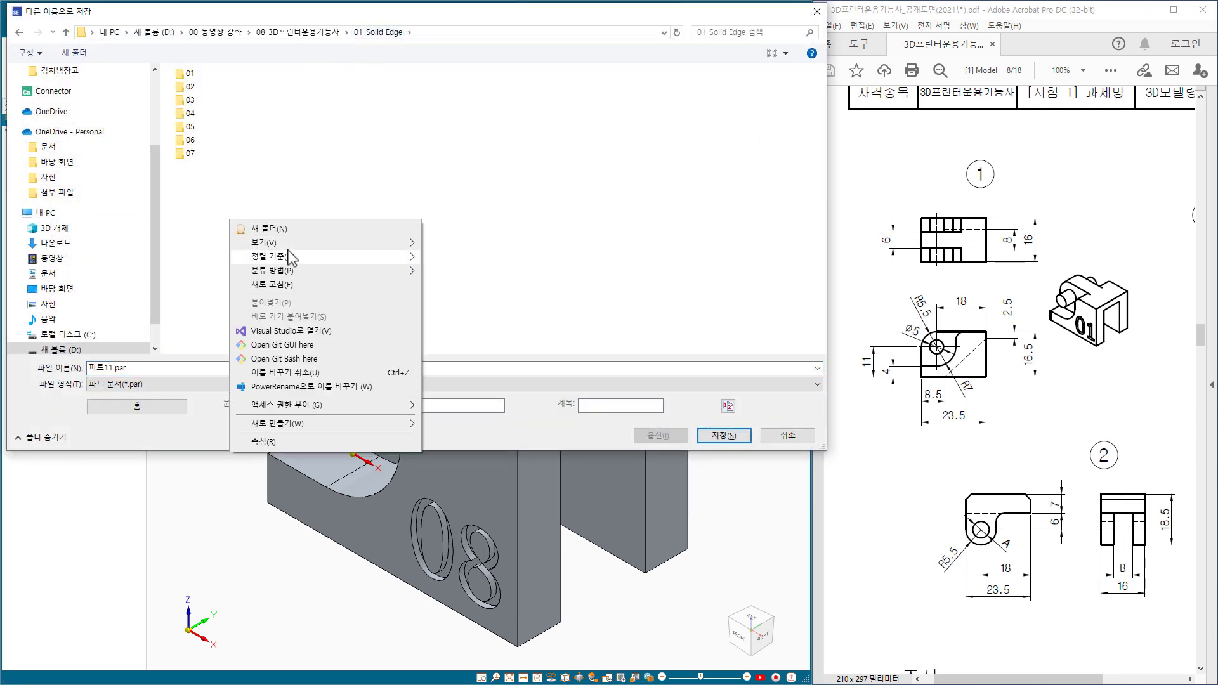
pyautogui.click(271, 229)
pyautogui.write('0')
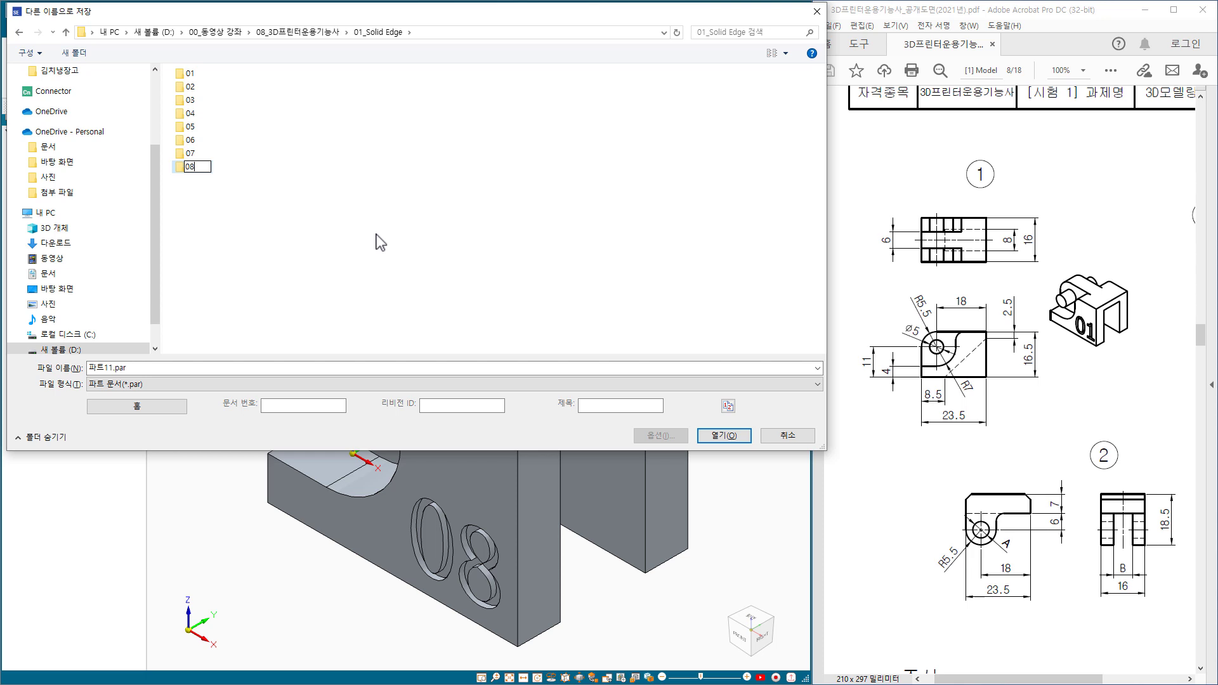
pyautogui.write('8')
pyautogui.press('Return')
# Save the part in the 08 folder under the file name 08-1.
pyautogui.doubleClick(189, 167)
pyautogui.click(151, 368)
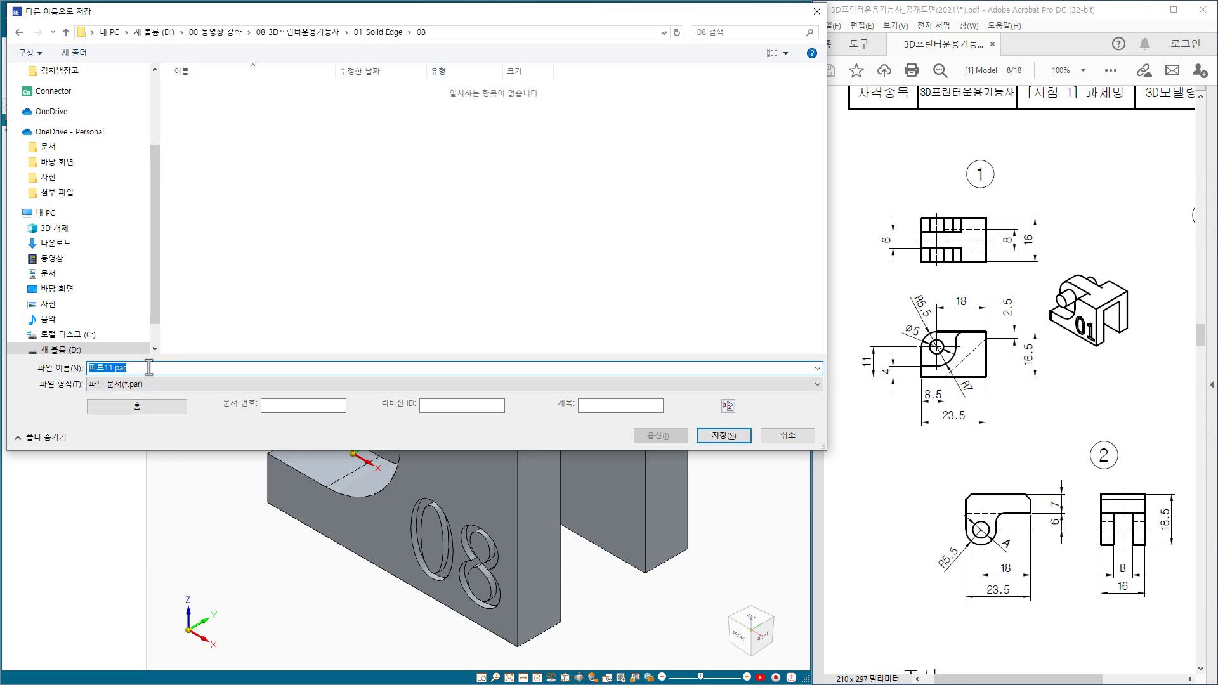
pyautogui.write('08-1')
pyautogui.press('Return')
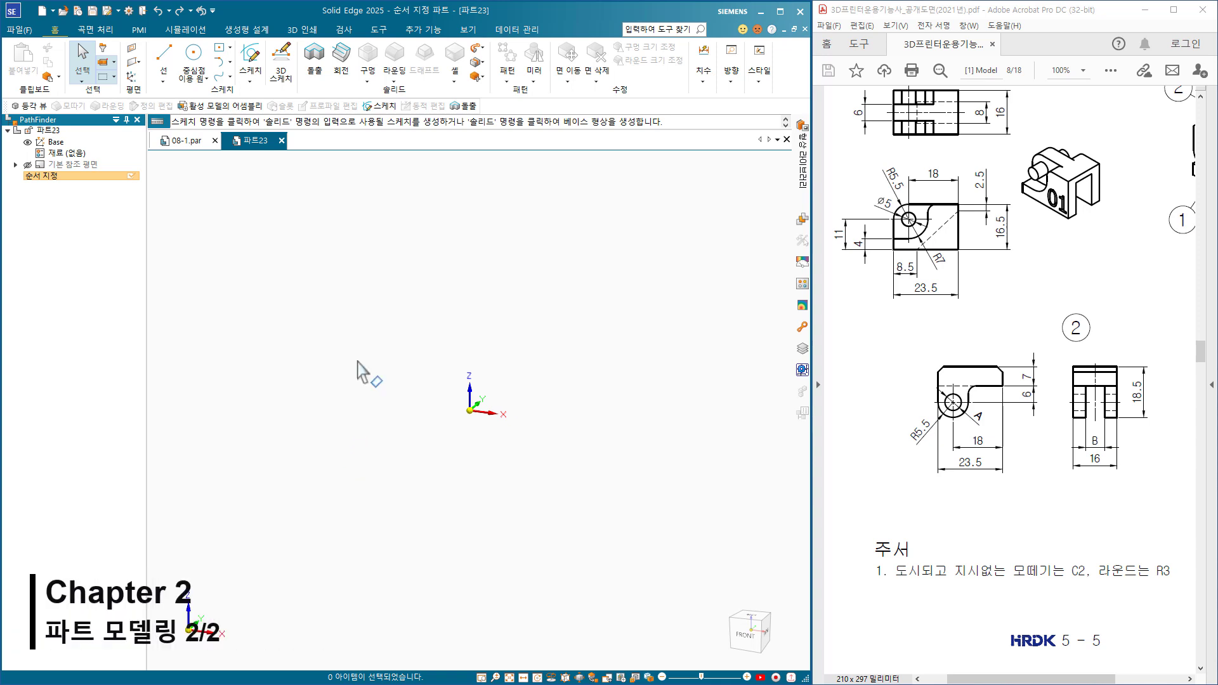
# Start an extrusion in the new part and sketch a closed L-shaped profile from the origin on the xz plane, about 44 mm wide.
pyautogui.click(322, 60)
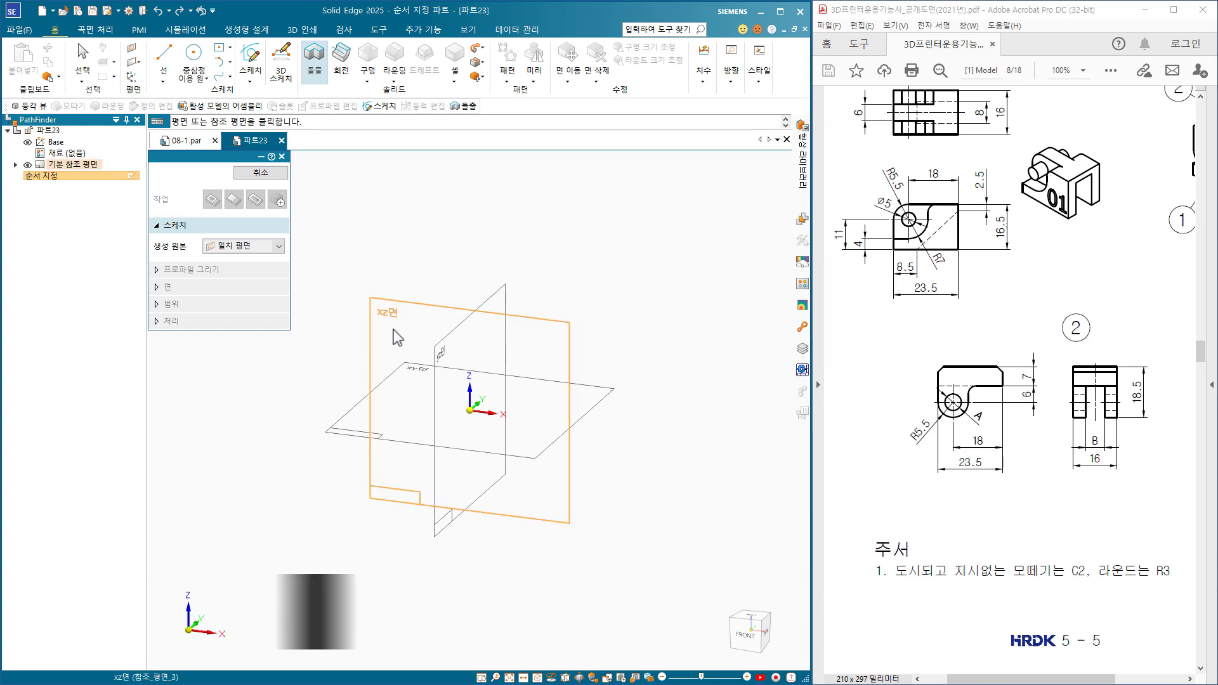
pyautogui.click(393, 340)
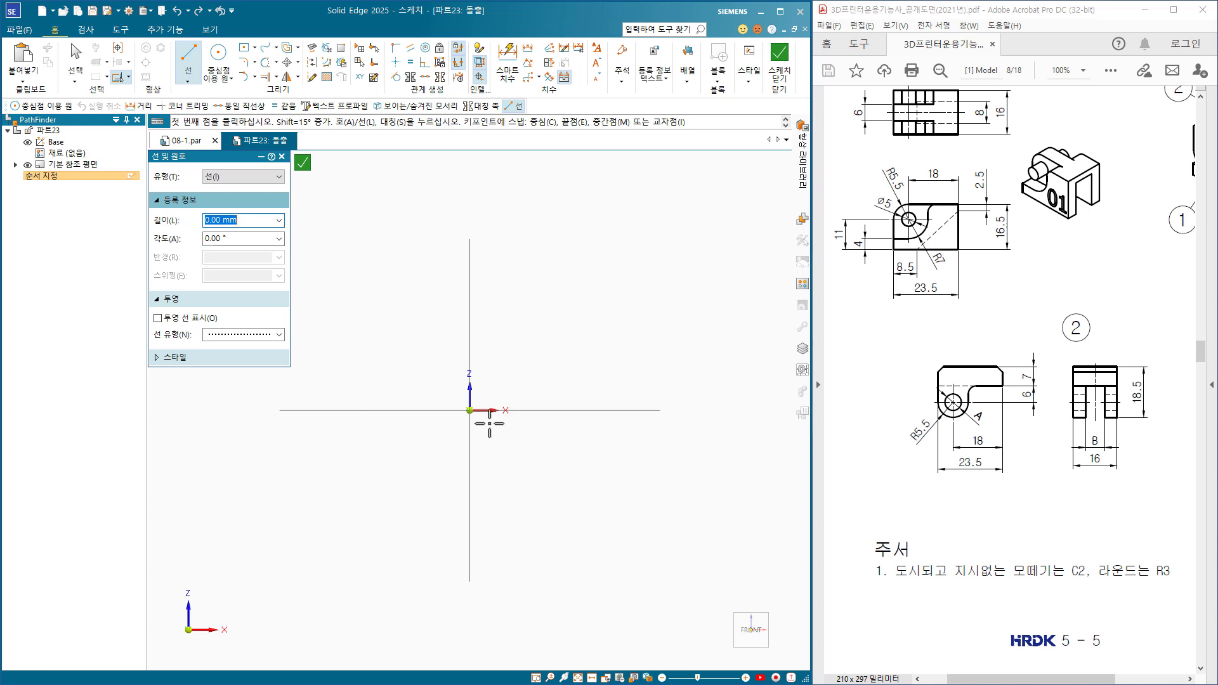
pyautogui.click(470, 410)
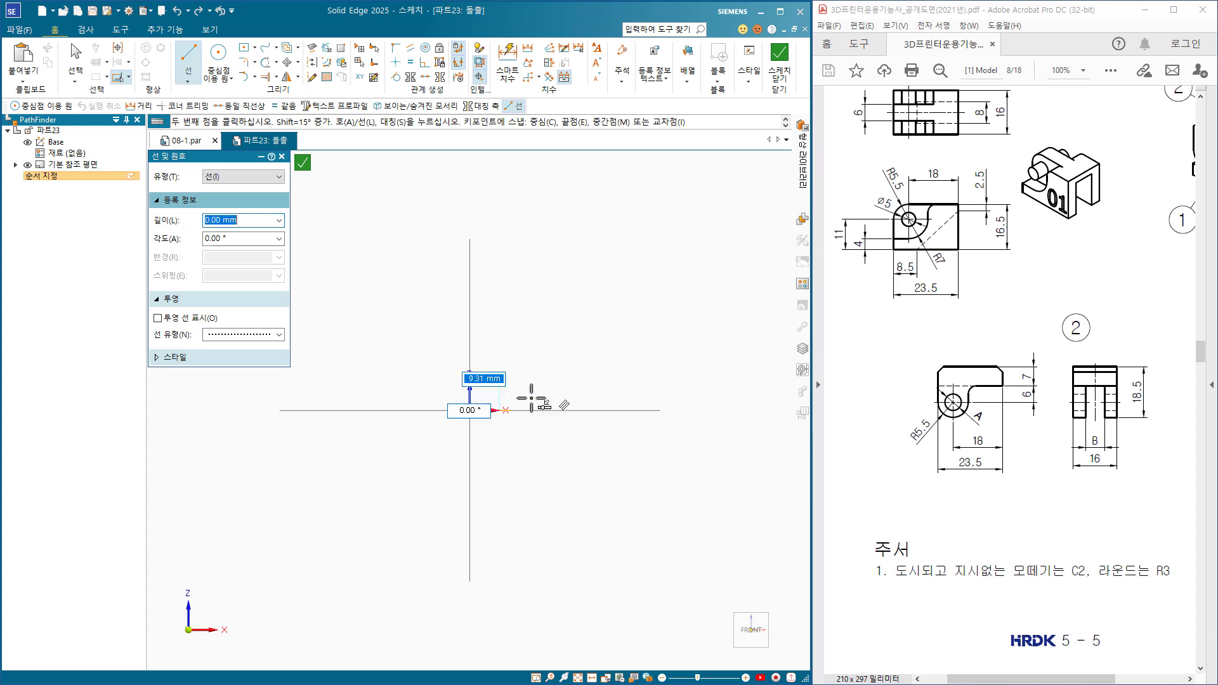
pyautogui.click(470, 302)
pyautogui.click(609, 301)
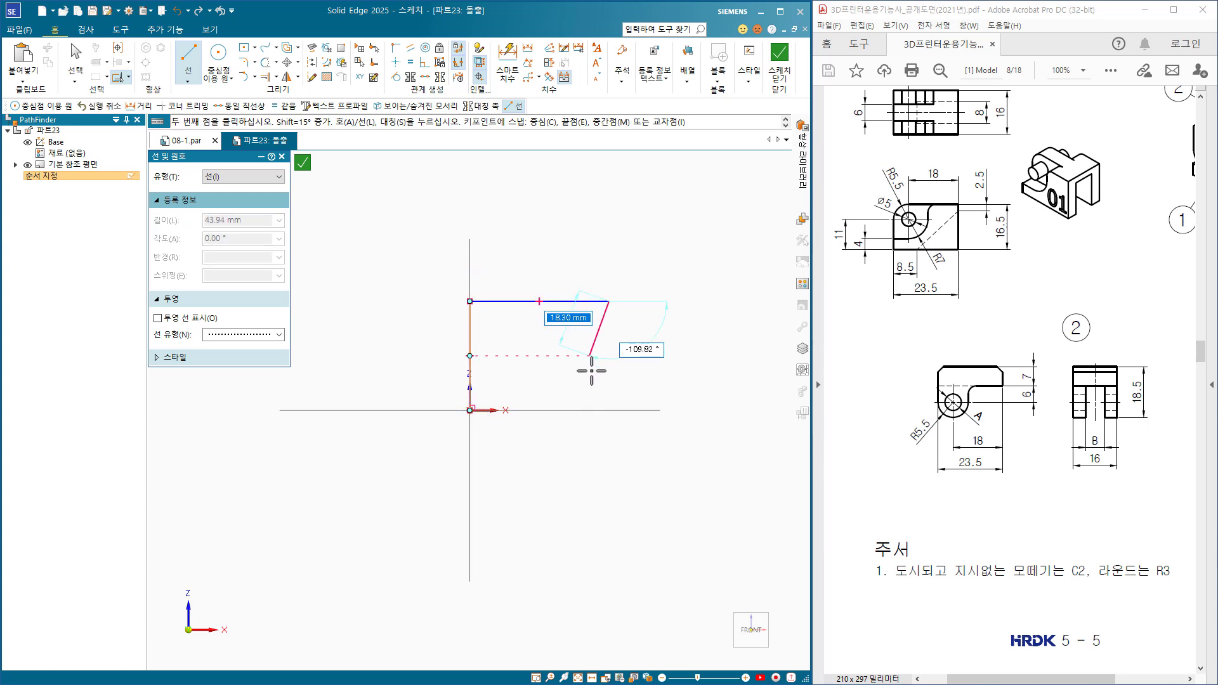
pyautogui.click(608, 378)
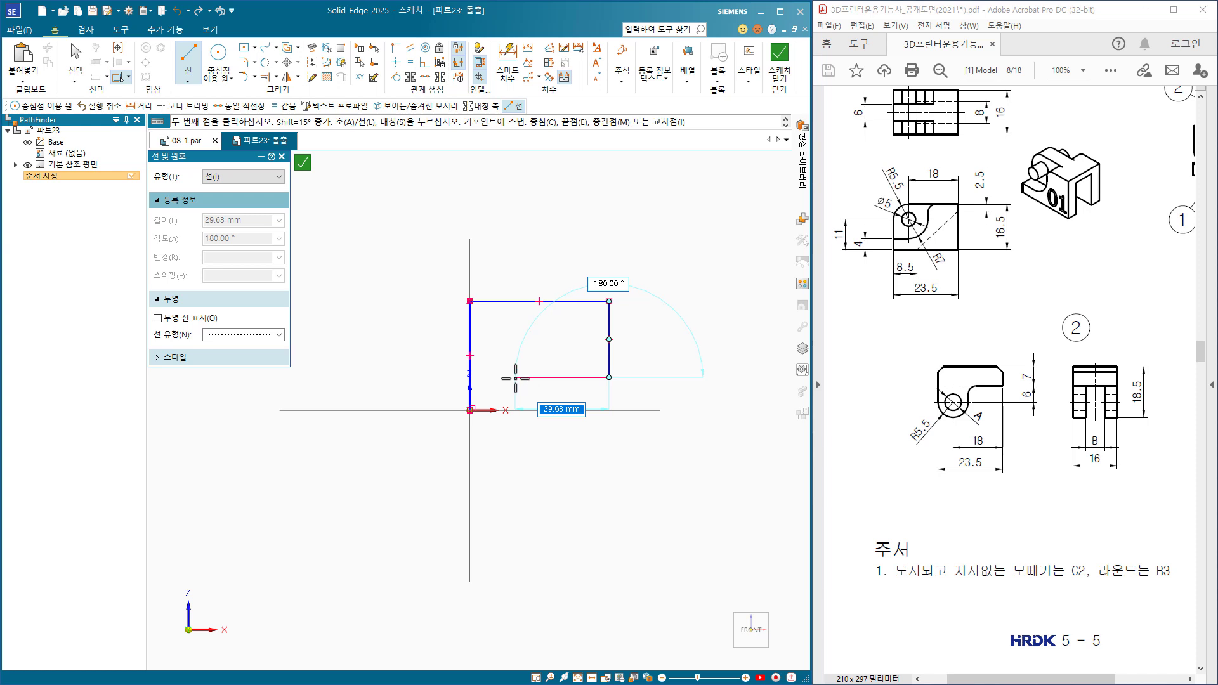
pyautogui.click(515, 378)
pyautogui.click(515, 411)
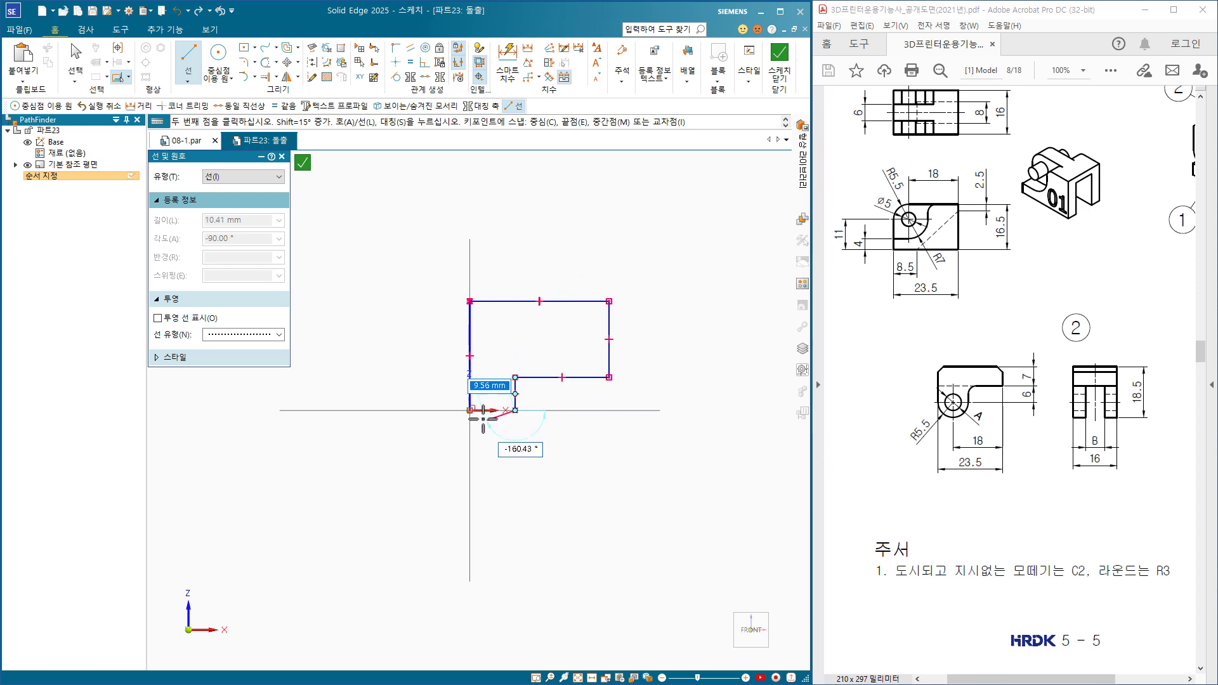
pyautogui.click(469, 411)
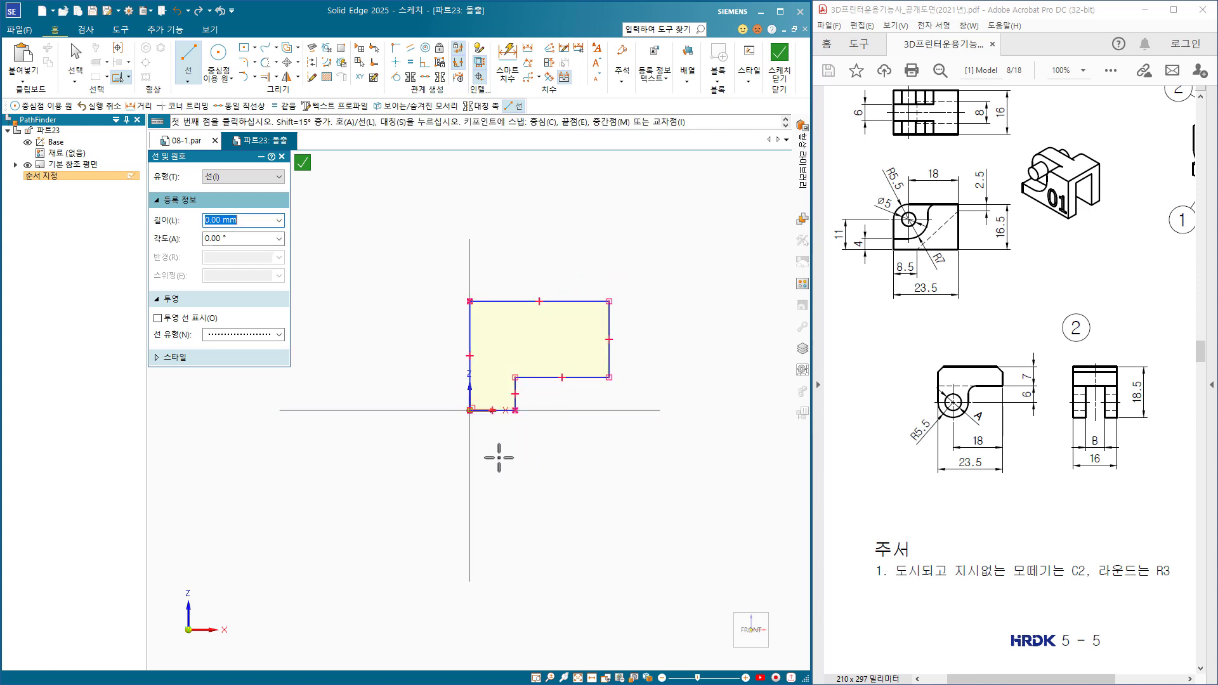
# Dimension the L-shaped profile's horizontal arm thickness as 7 mm and its overall height as 18.5 mm.
pyautogui.click(508, 64)
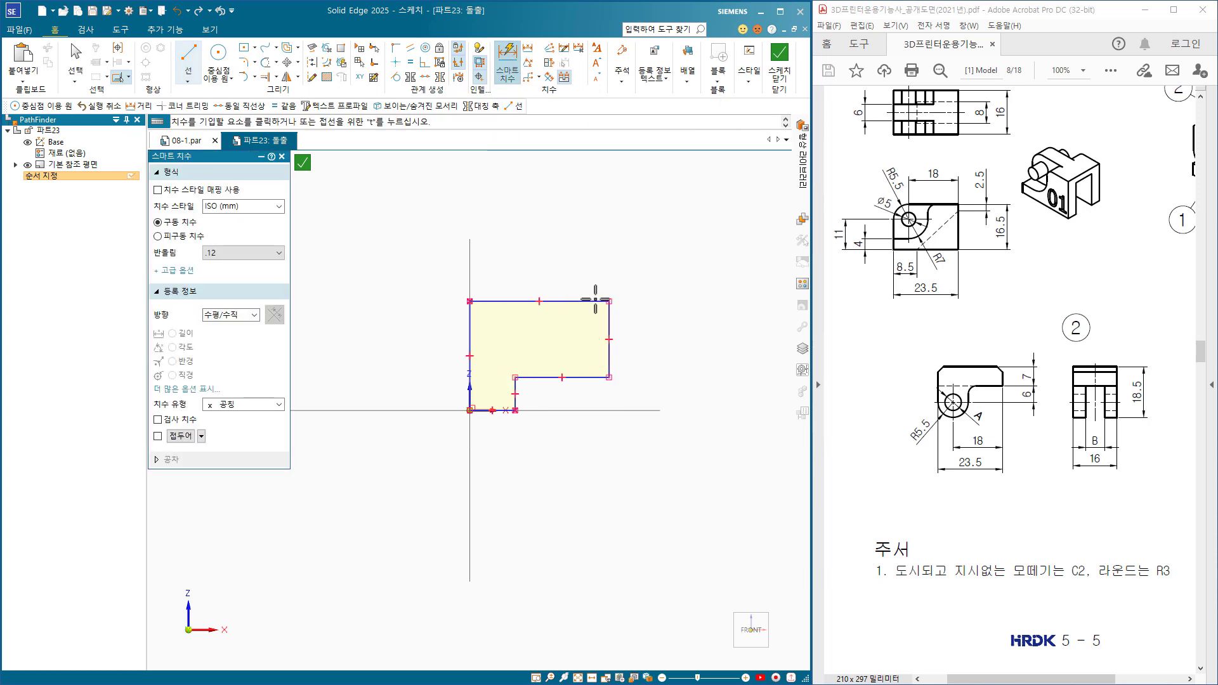
pyautogui.click(608, 345)
pyautogui.click(660, 343)
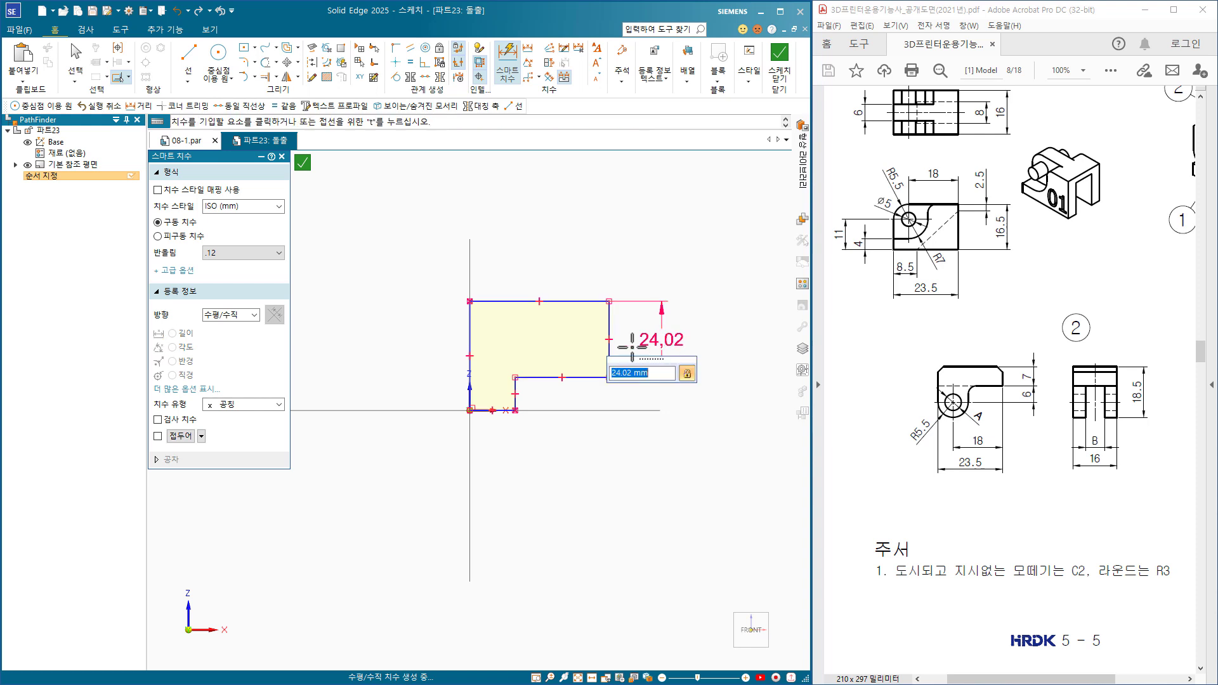
pyautogui.write('7')
pyautogui.press('Return')
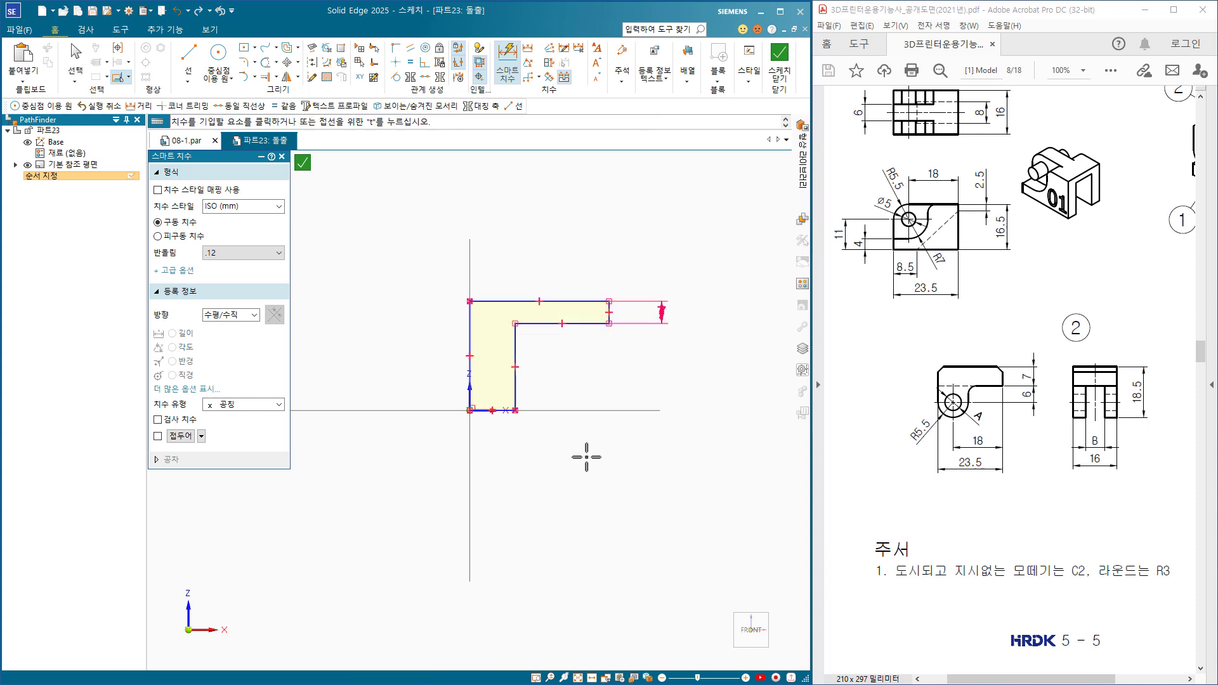
pyautogui.click(584, 411)
pyautogui.click(583, 302)
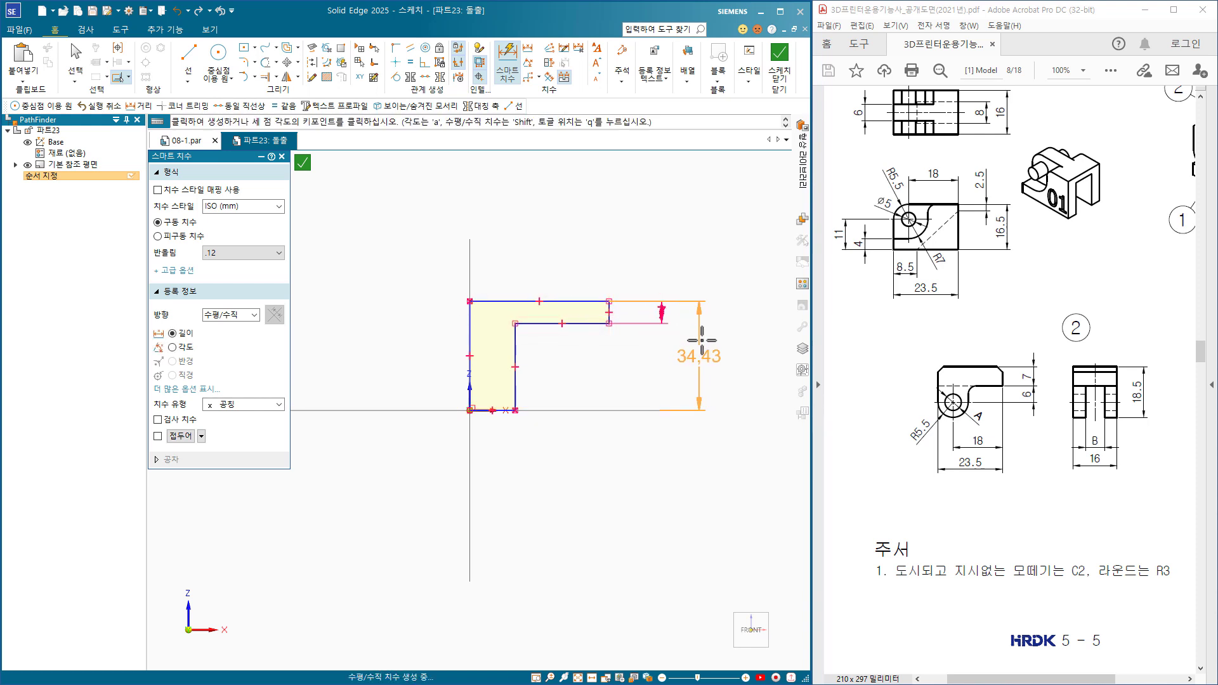
pyautogui.click(701, 341)
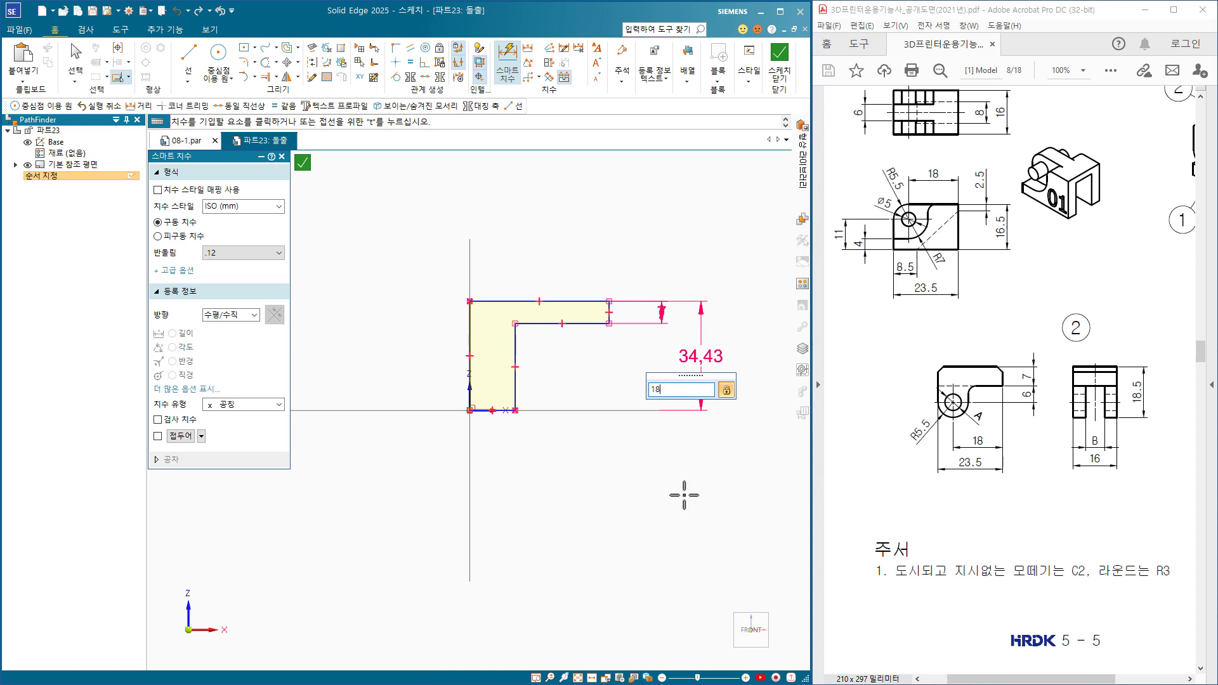
pyautogui.press('Return')
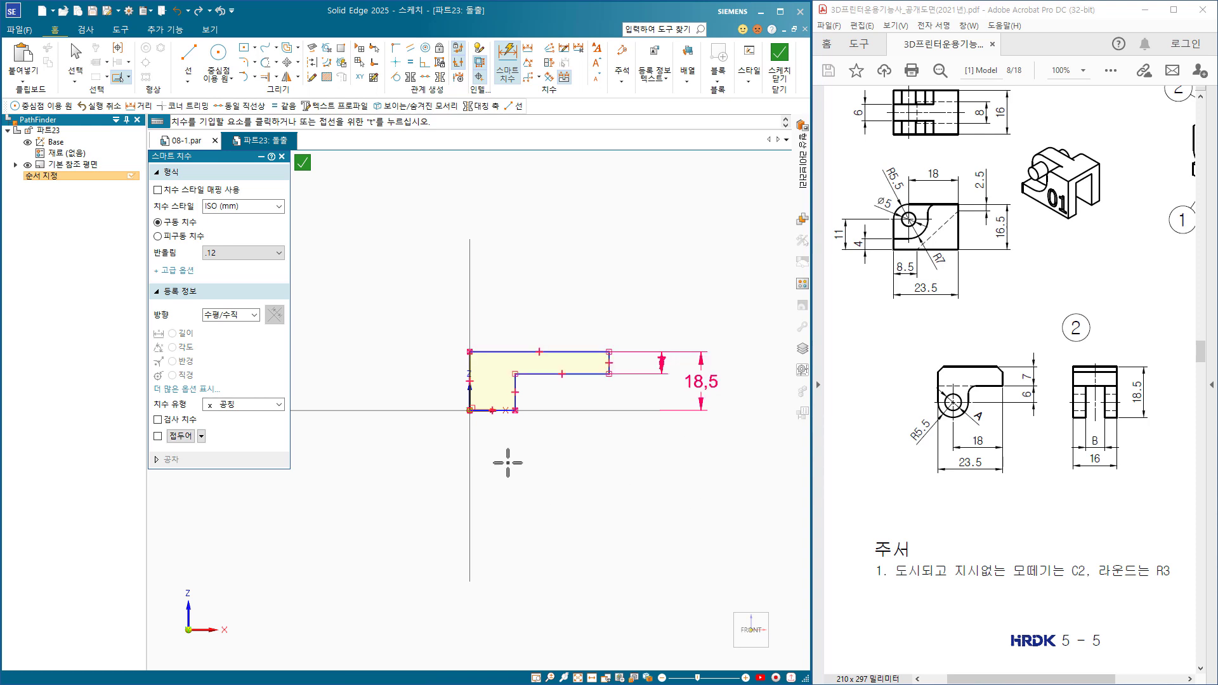
# Dimension the profile's vertical leg width as 5.5*2 and its overall width as 23.5 mm.
pyautogui.click(469, 390)
pyautogui.click(515, 392)
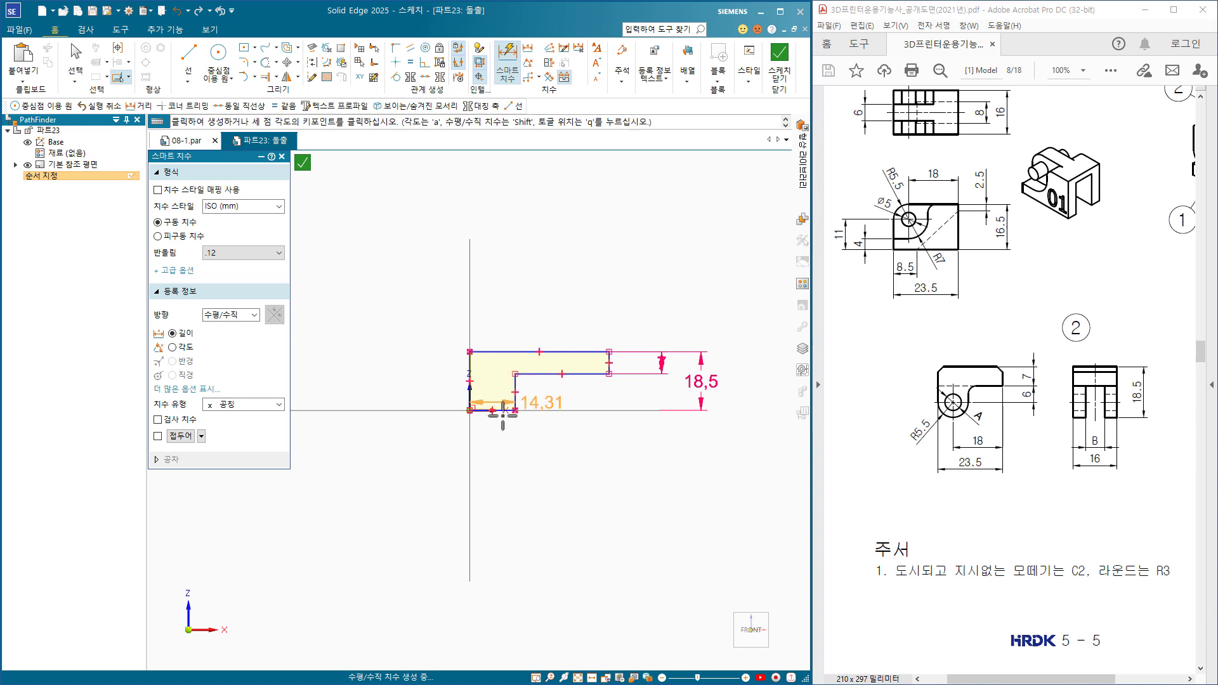
pyautogui.click(496, 452)
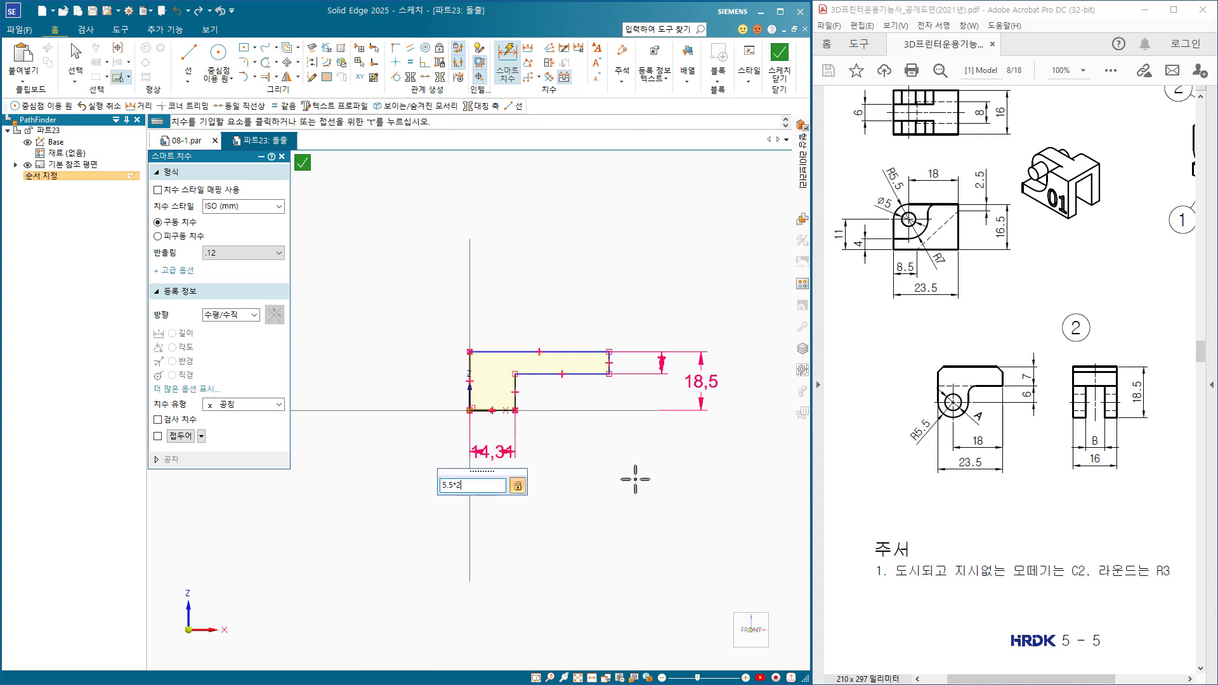
pyautogui.press('Return')
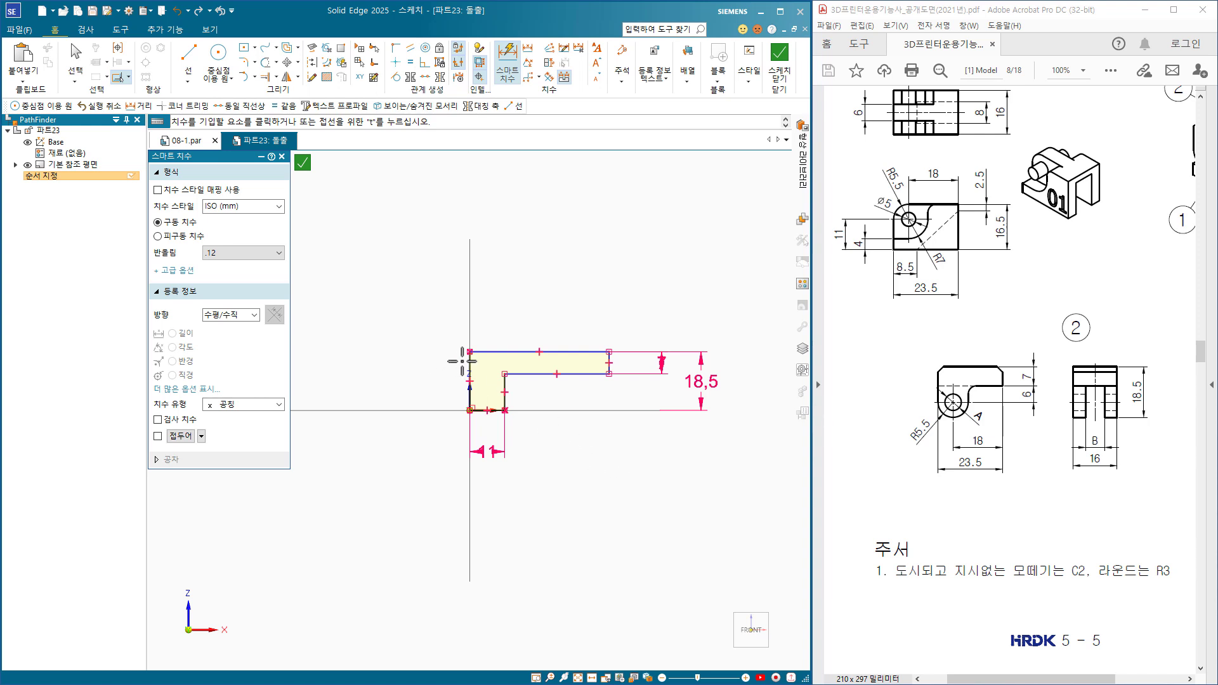
pyautogui.click(600, 352)
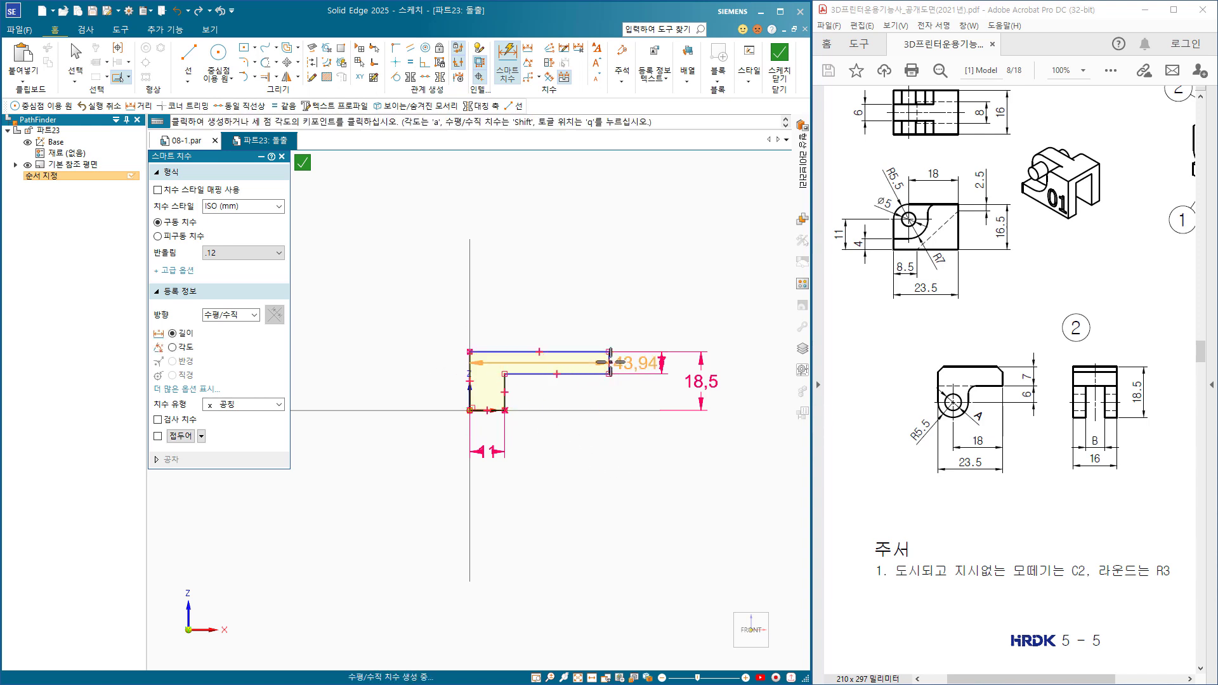
pyautogui.click(560, 319)
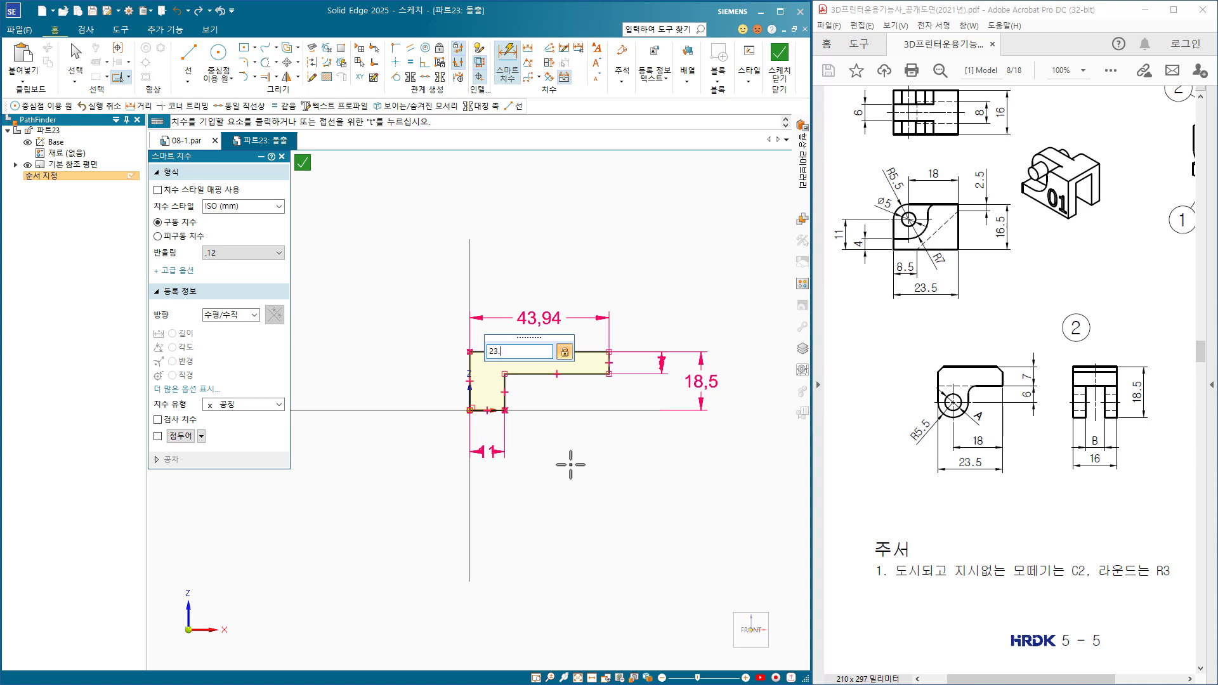
pyautogui.press('Return')
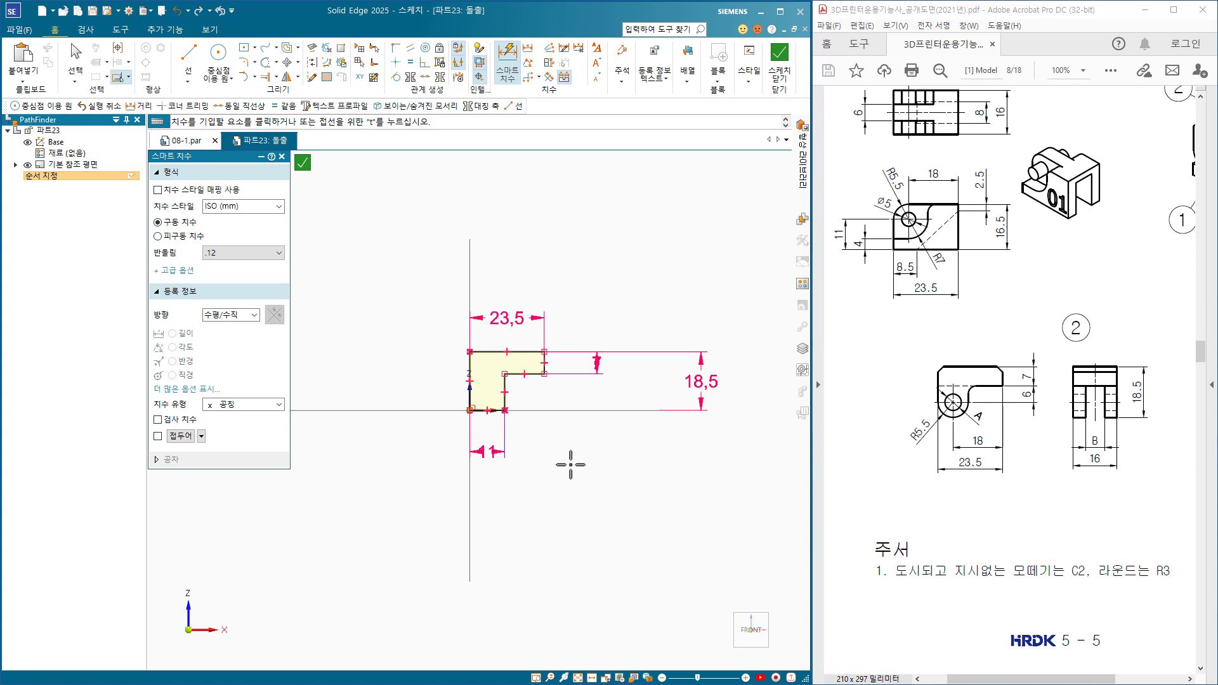
# Try to finish the sketch and examine which profile elements the profile error assistant flags.
pyautogui.click(779, 64)
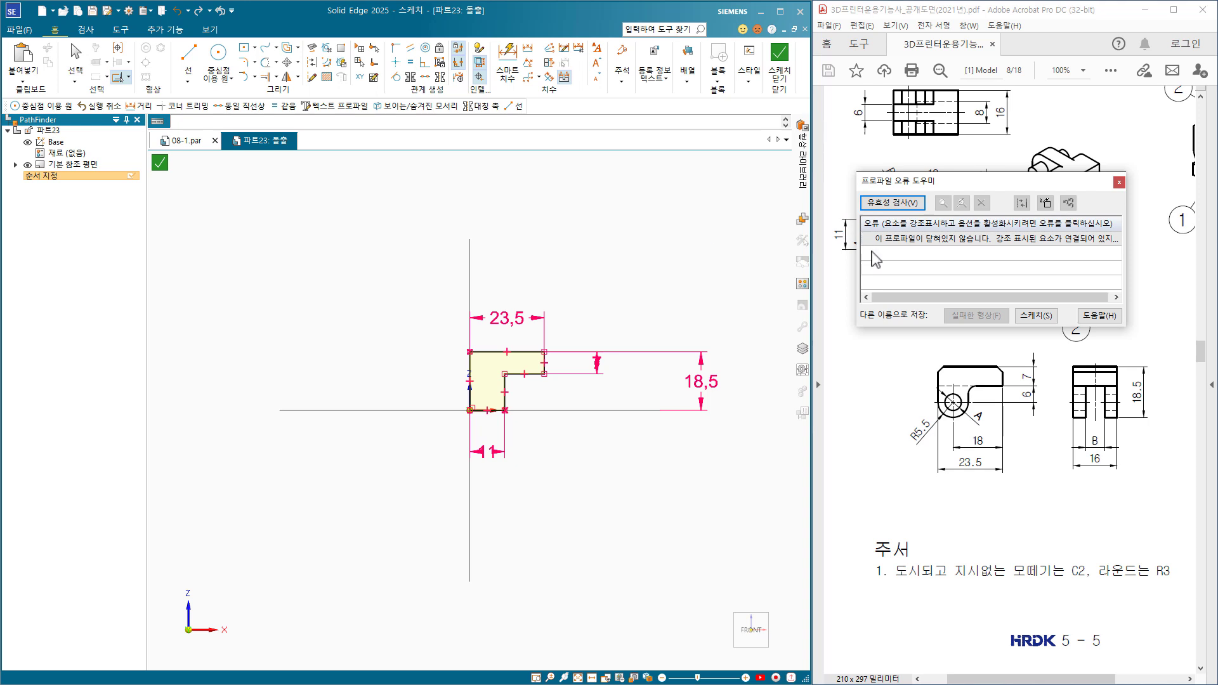
pyautogui.click(901, 240)
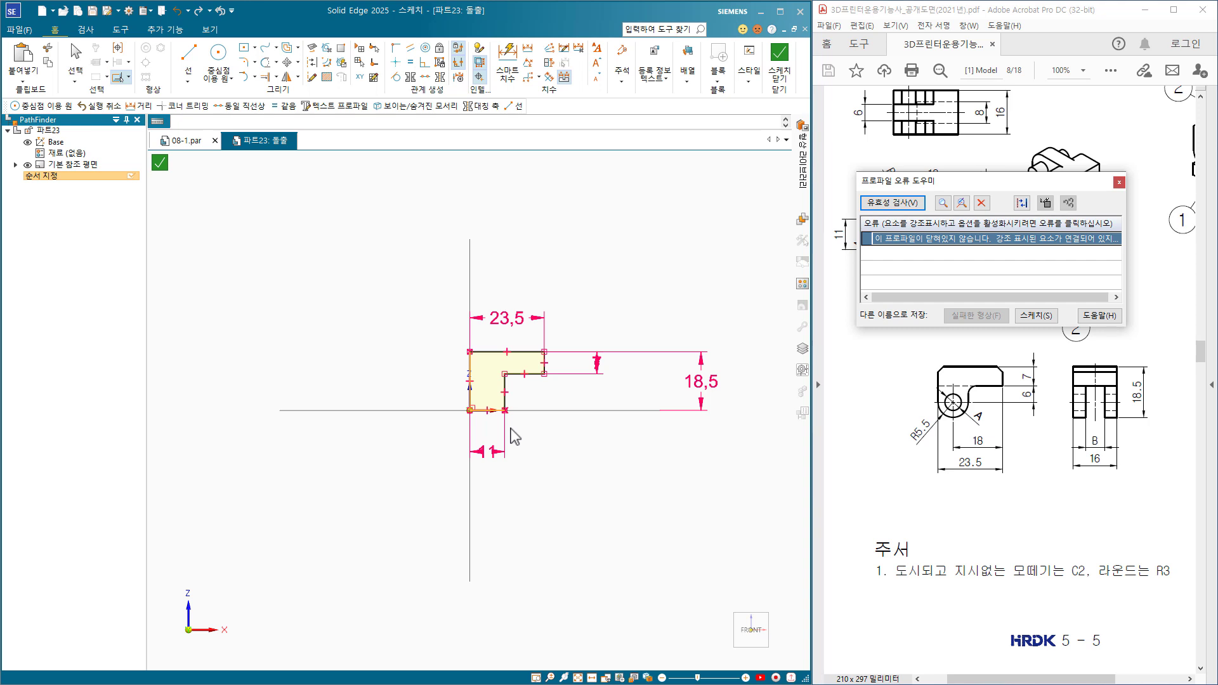
pyautogui.click(1119, 184)
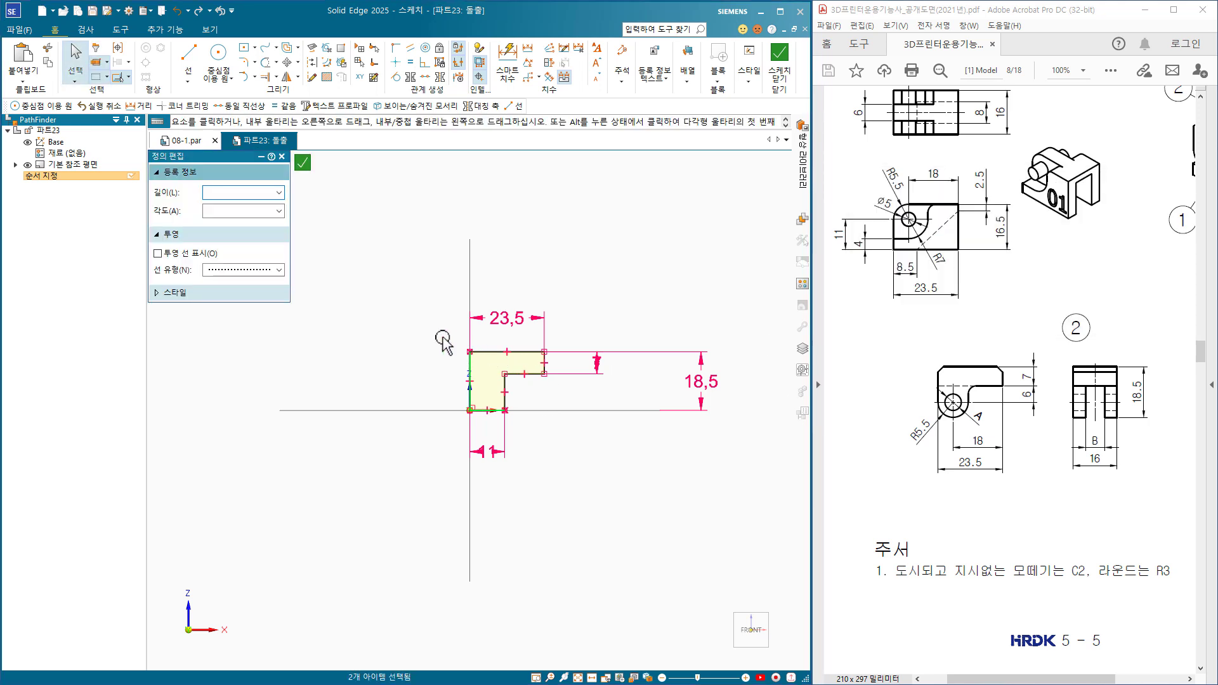
pyautogui.moveTo(435, 334)
pyautogui.mouseDown()
pyautogui.moveTo(543, 489)
pyautogui.moveTo(564, 499)
pyautogui.mouseUp()
pyautogui.press('Escape')
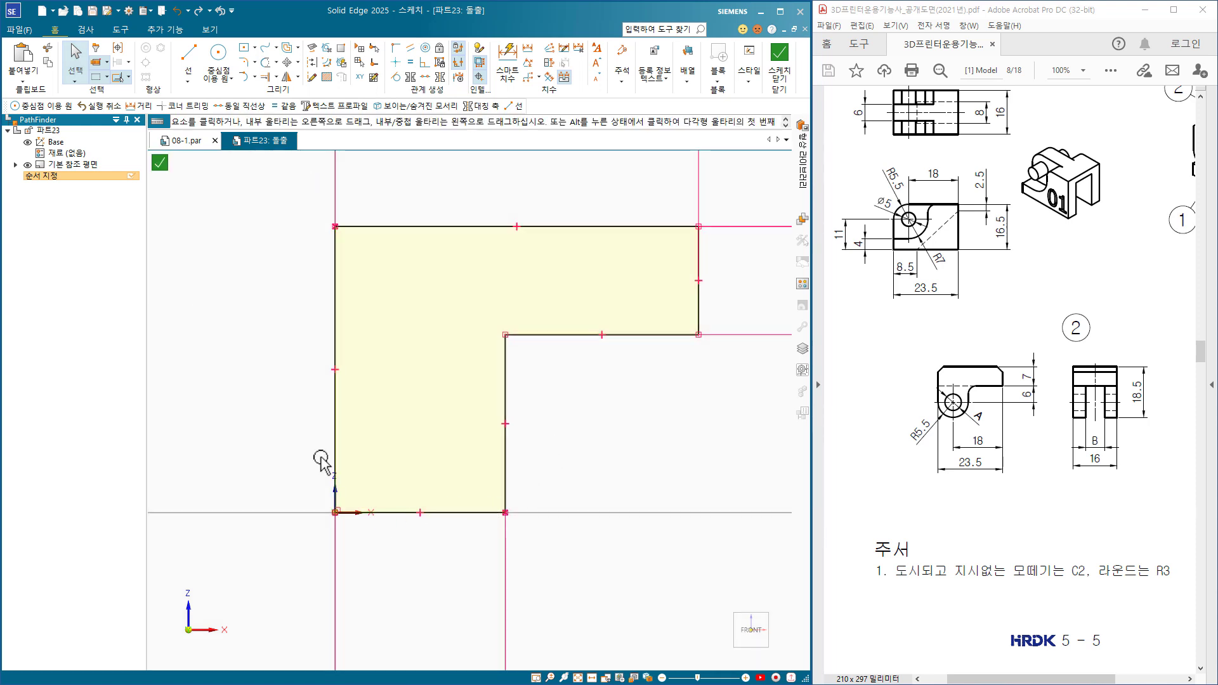
# Join the two profile lines at the origin corner with Corner Trim and finish the sketch.
pyautogui.click(266, 62)
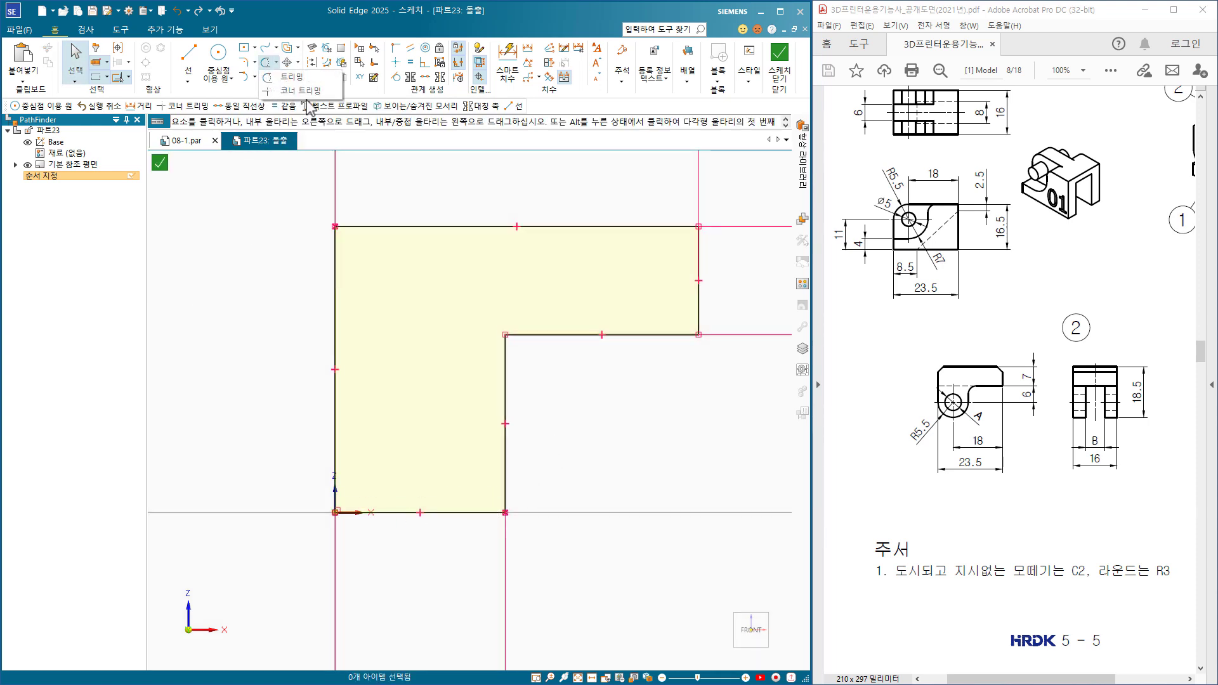
pyautogui.click(301, 91)
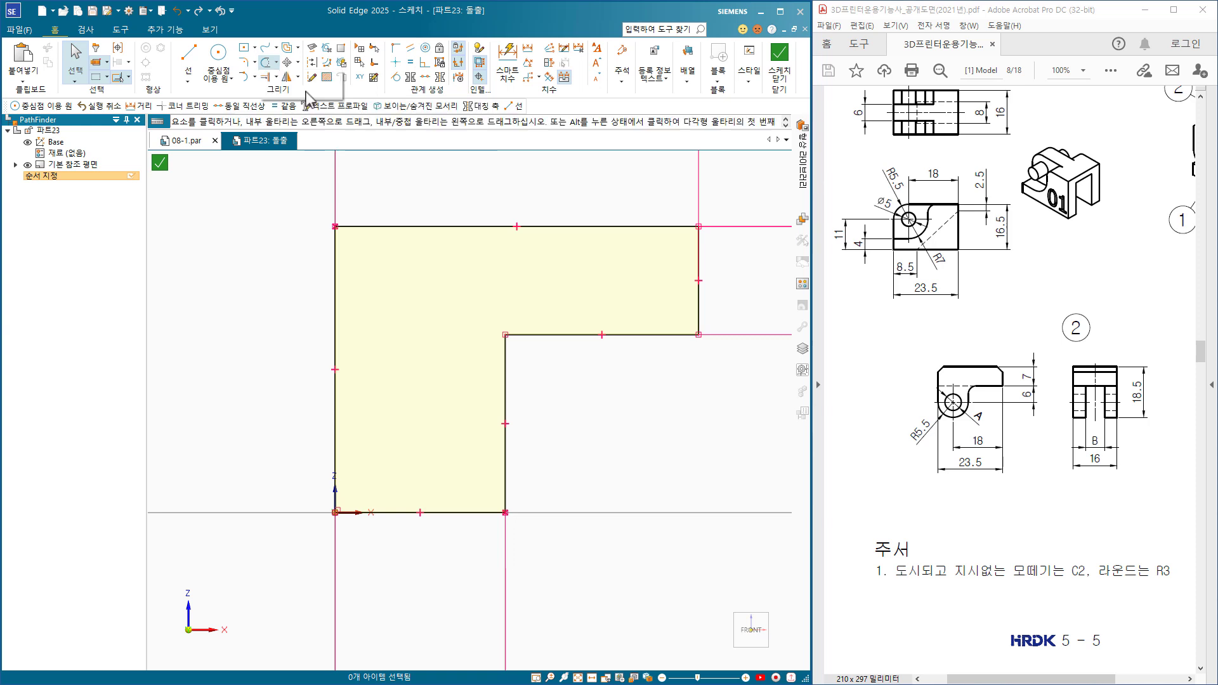
pyautogui.moveTo(277, 379)
pyautogui.mouseDown()
pyautogui.moveTo(318, 389)
pyautogui.moveTo(426, 556)
pyautogui.mouseUp()
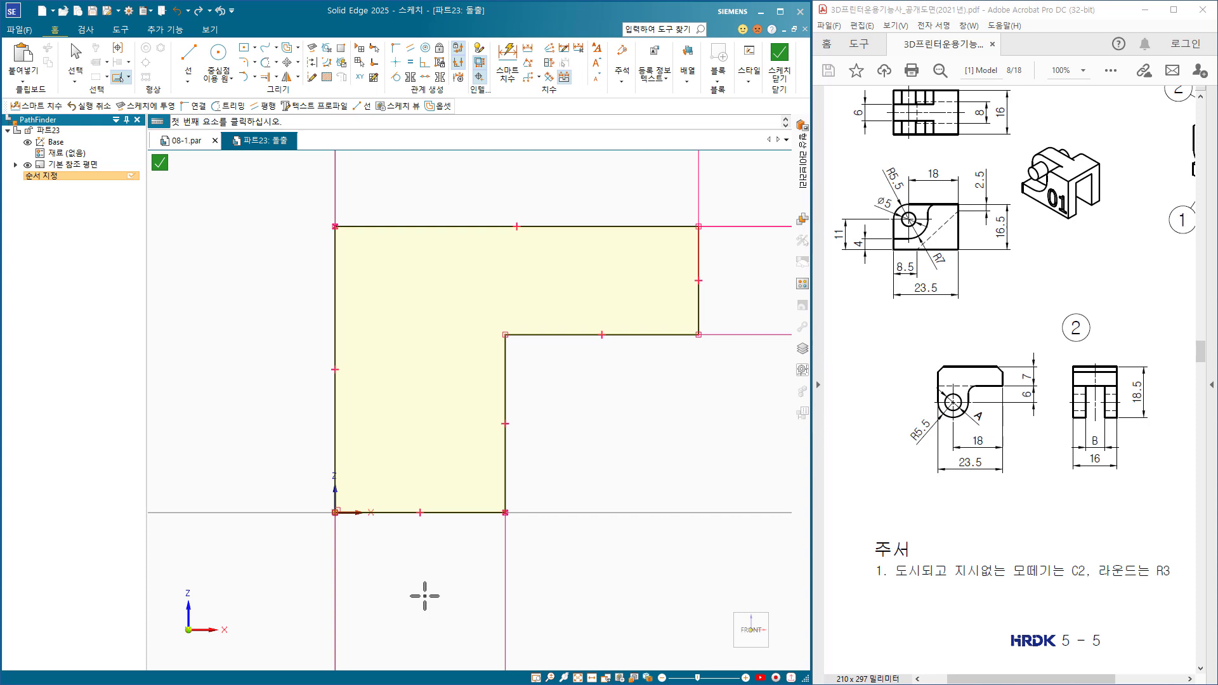
pyautogui.click(780, 62)
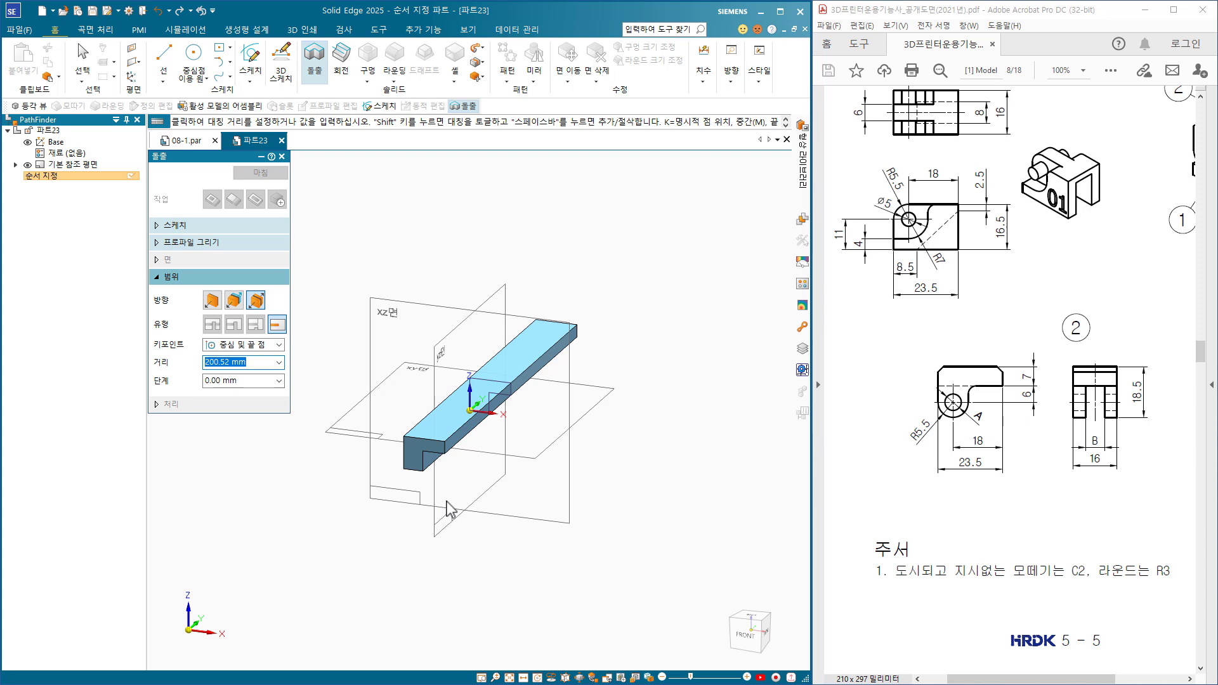
# Extrude the L-shaped profile symmetrically about the xz plane by 18.5 mm and complete the feature.
pyautogui.write('18.5')
pyautogui.press('Return')
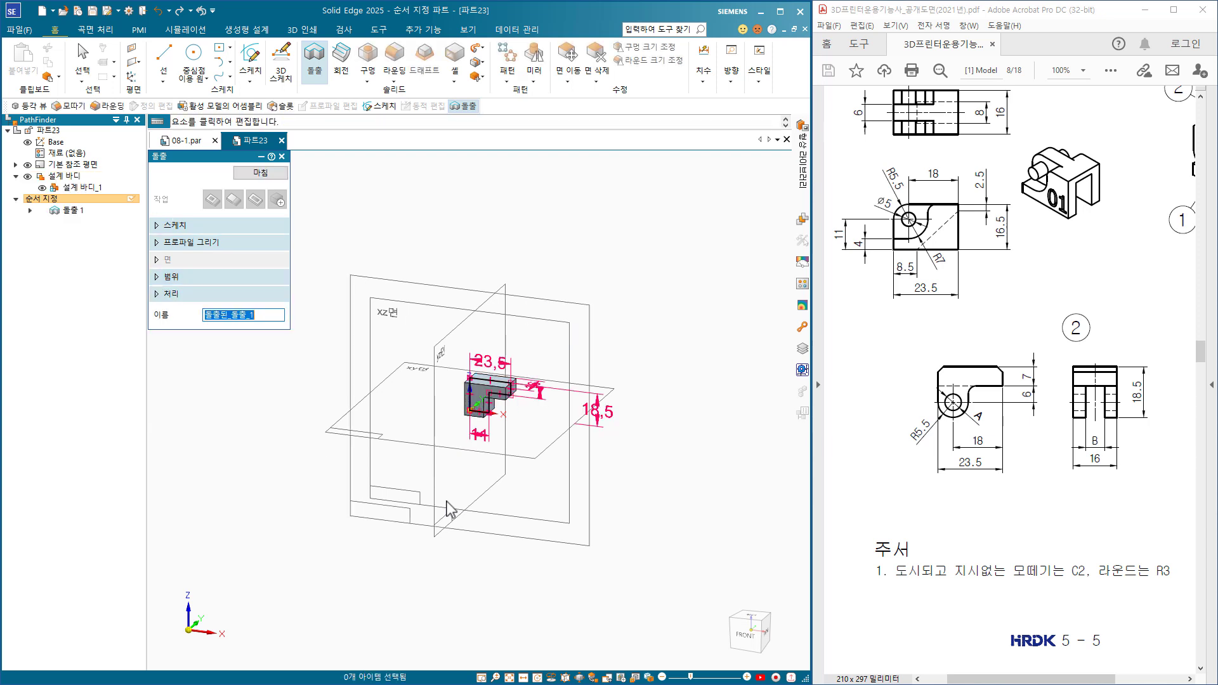
pyautogui.click(283, 175)
pyautogui.press('Escape')
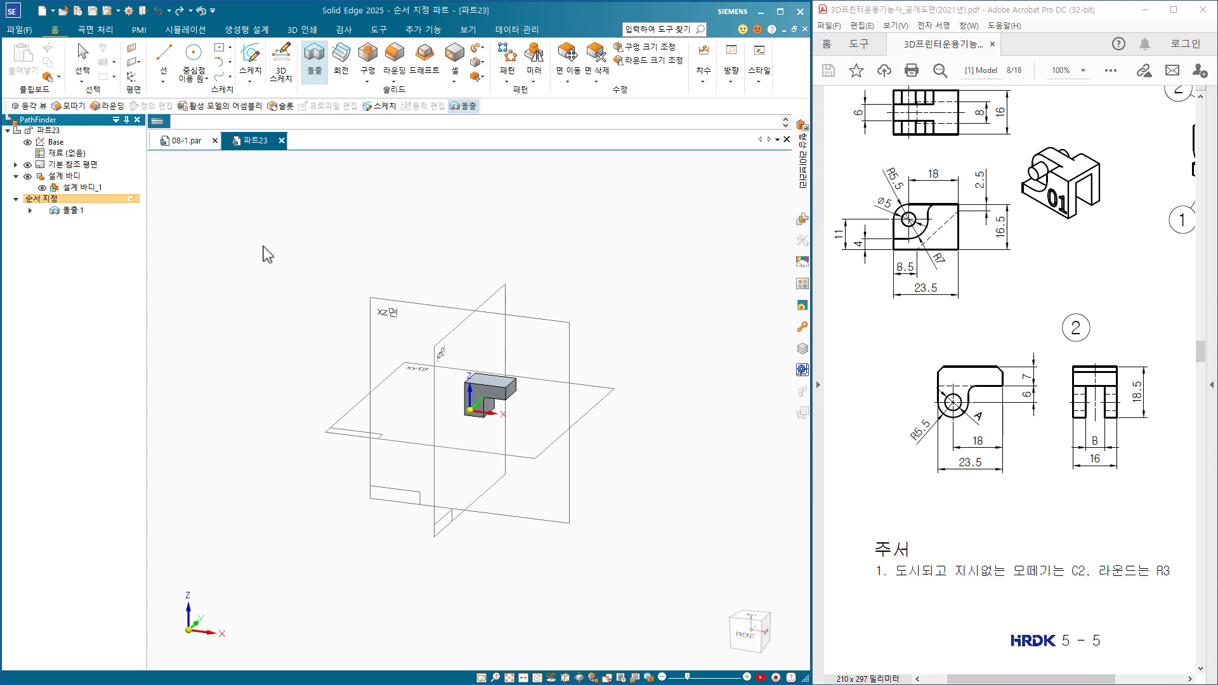
# Round both bottom edges of the vertical leg with a 5.5 mm radius.
pyautogui.keyDown('alt'); pyautogui.moveTo(391, 335); pyautogui.dragTo(546, 450, button='middle'); pyautogui.keyUp('alt')
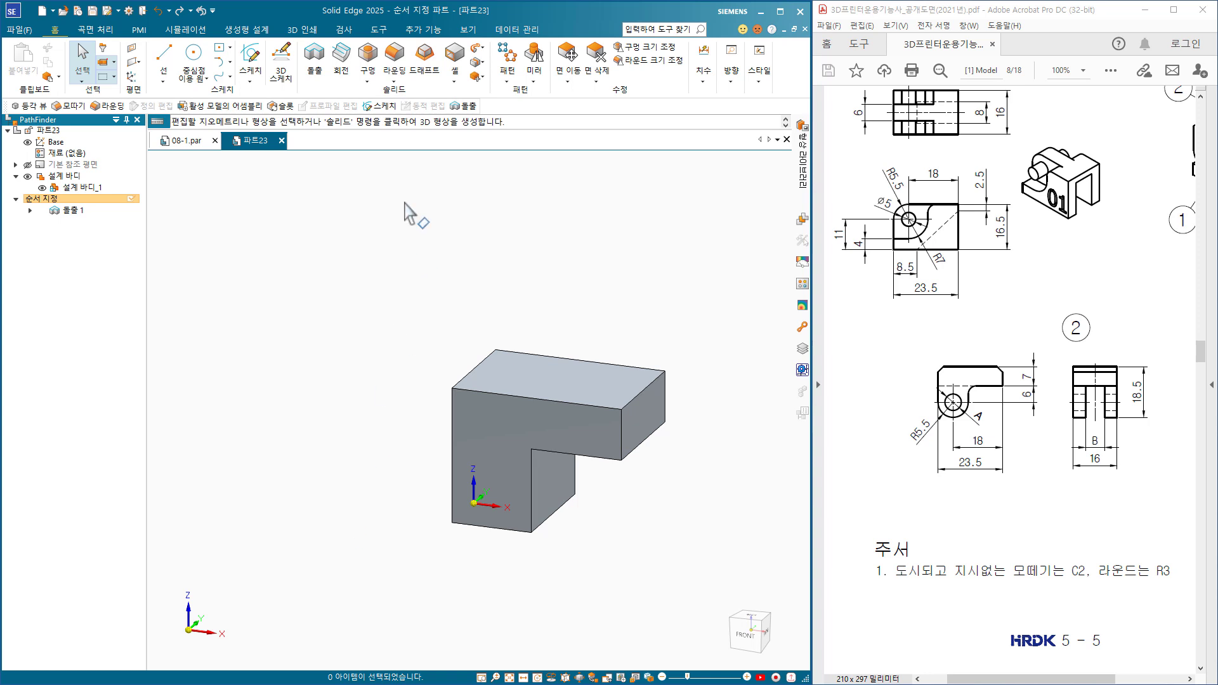
pyautogui.click(394, 63)
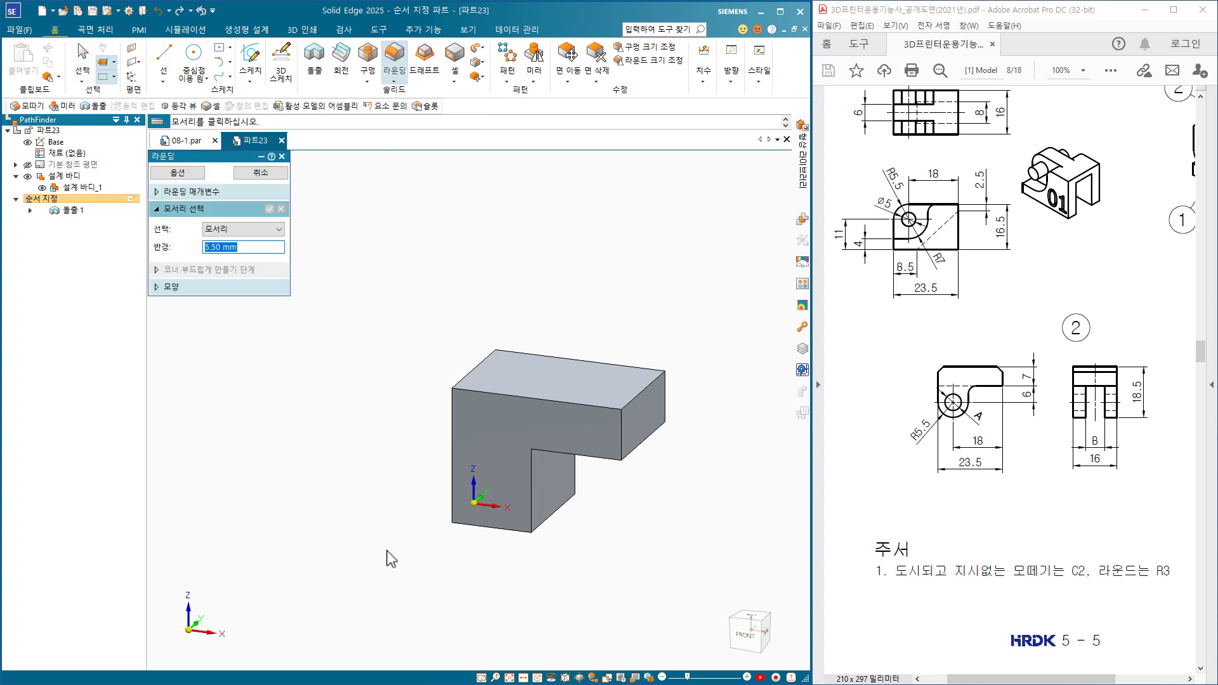
pyautogui.moveTo(414, 595); pyautogui.dragTo(436, 452, button='middle')
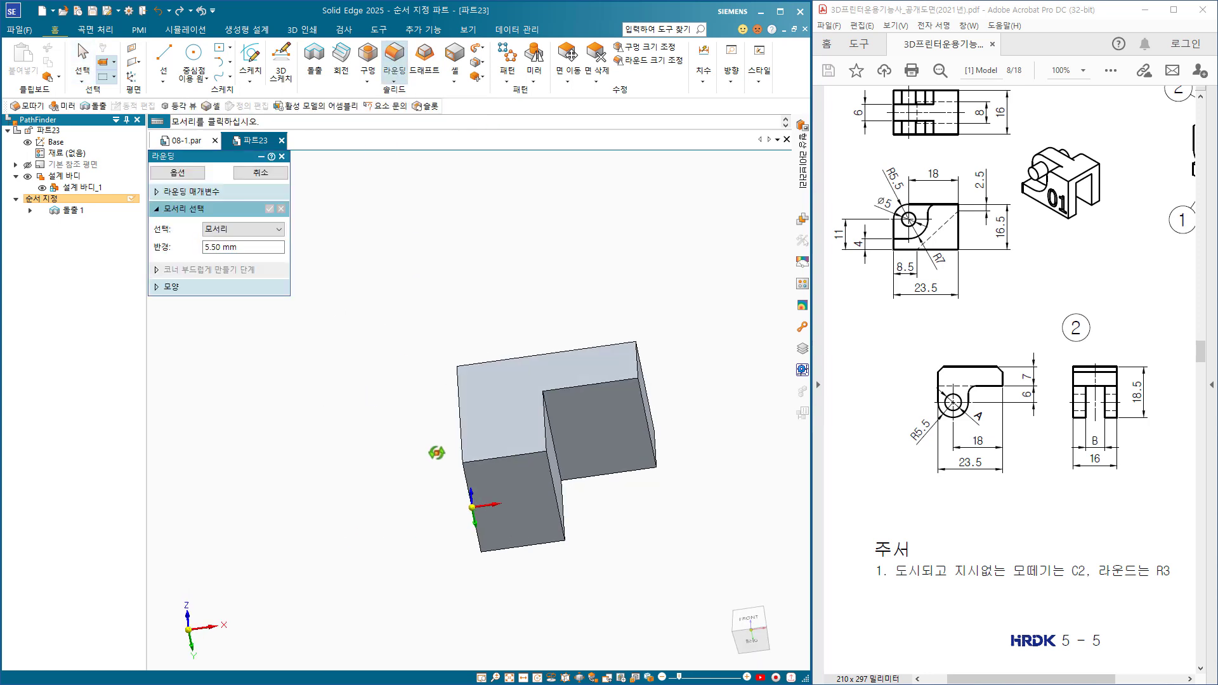
pyautogui.click(468, 492)
pyautogui.click(555, 488)
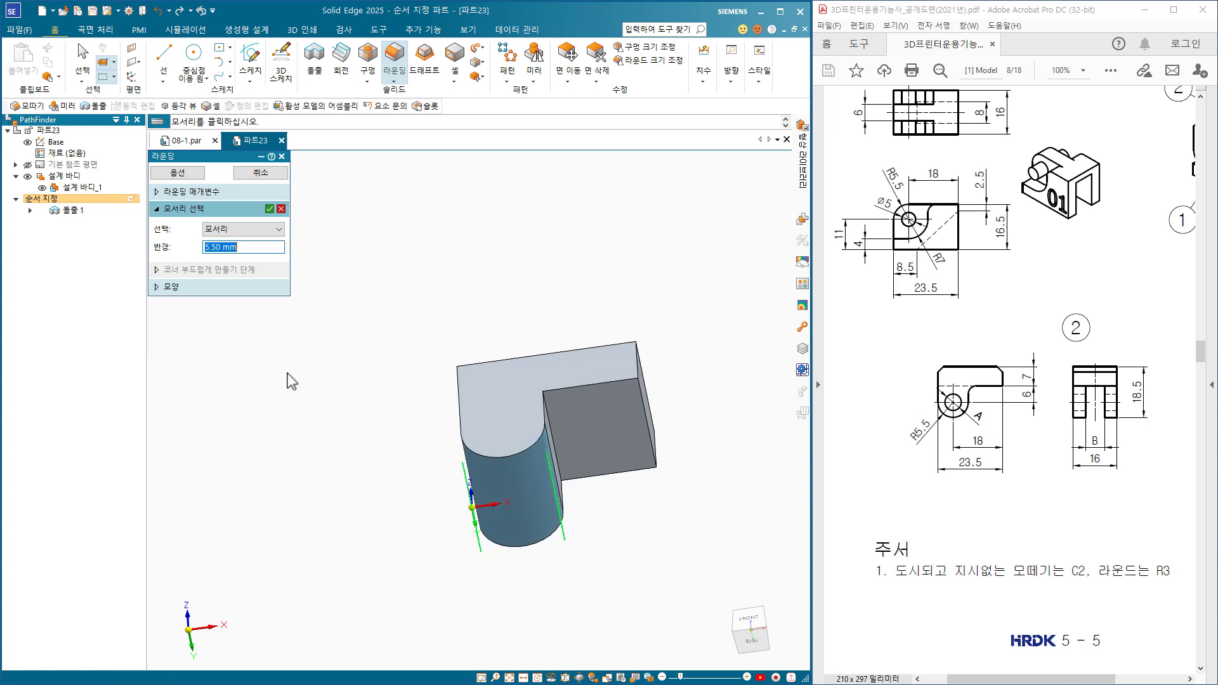
pyautogui.click(269, 209)
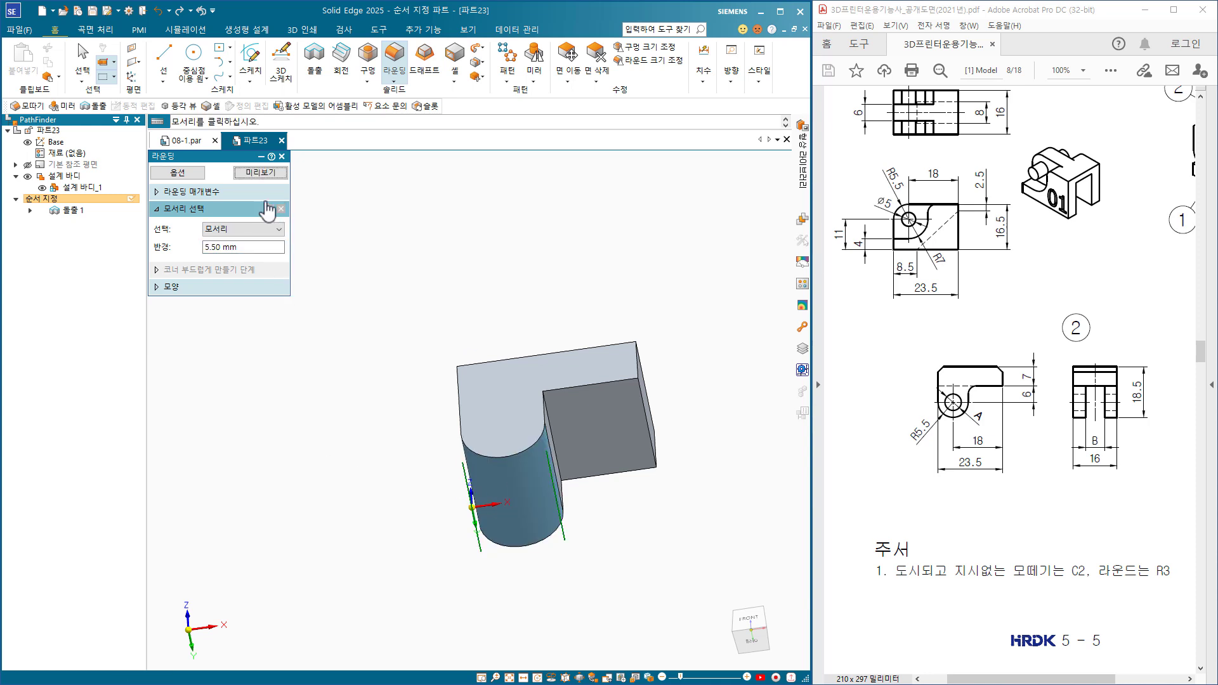
pyautogui.click(260, 173)
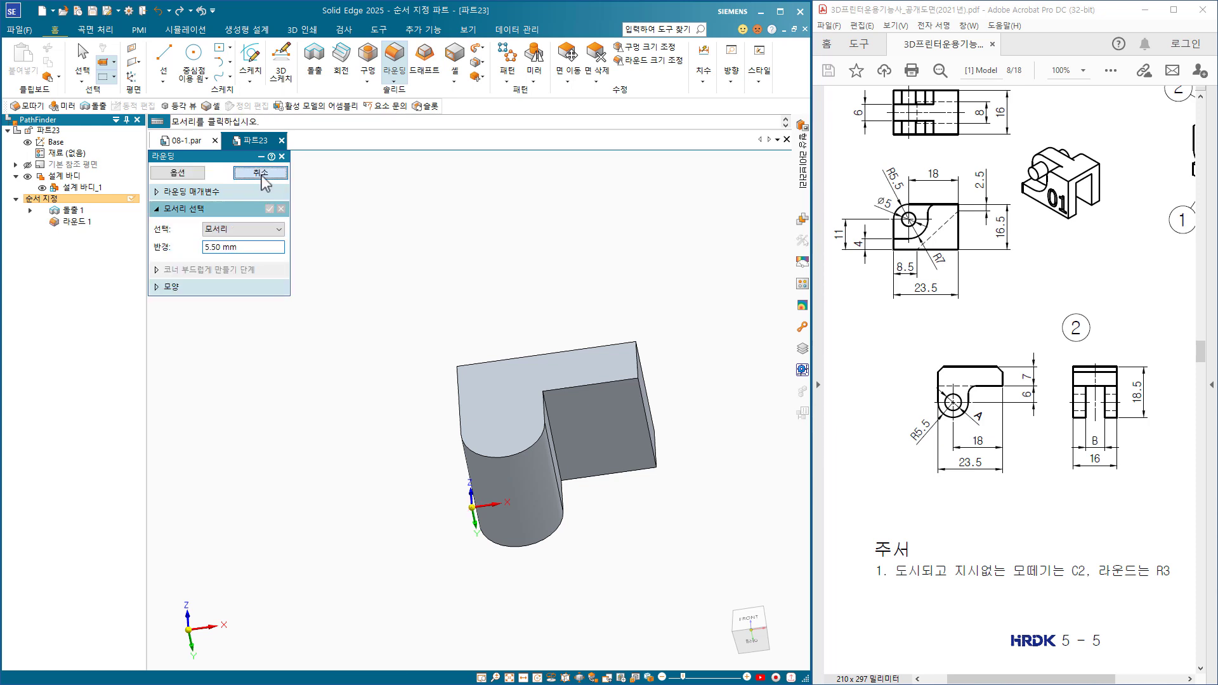
# Start a new extrusion sketch on the front face and draw a circle about 4.9 mm in diameter, concentric with the rounded leg end.
pyautogui.moveTo(340, 354); pyautogui.dragTo(348, 406, button='middle')
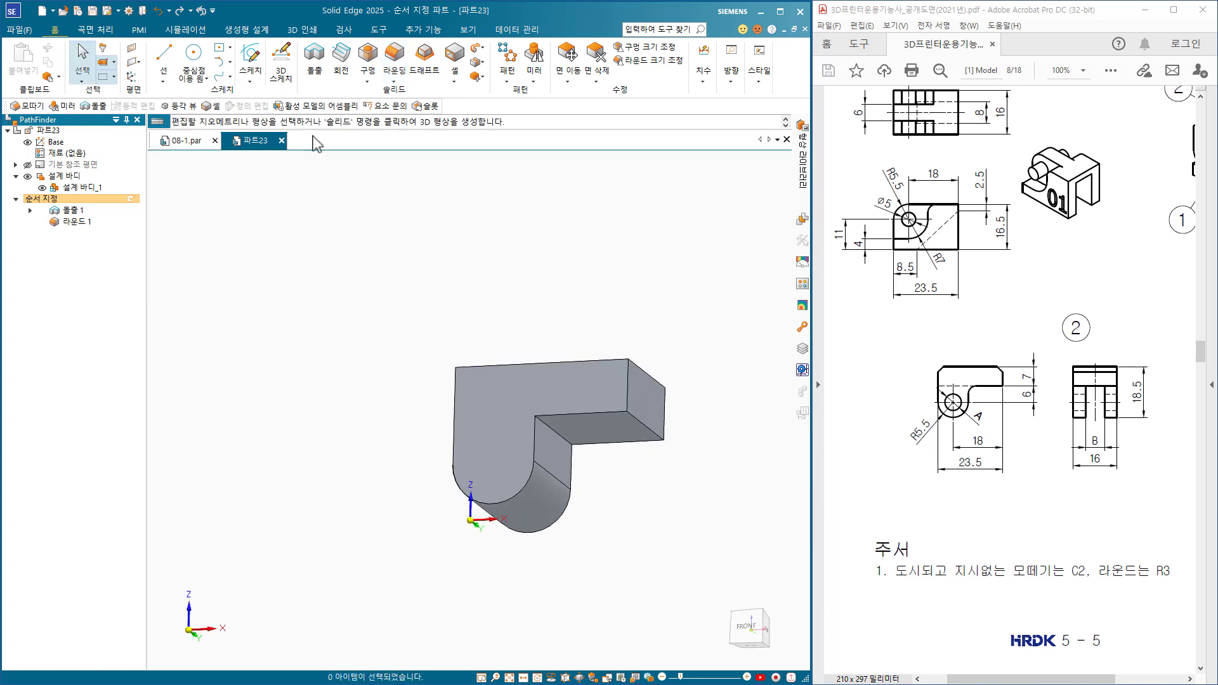
pyautogui.click(316, 64)
pyautogui.click(477, 410)
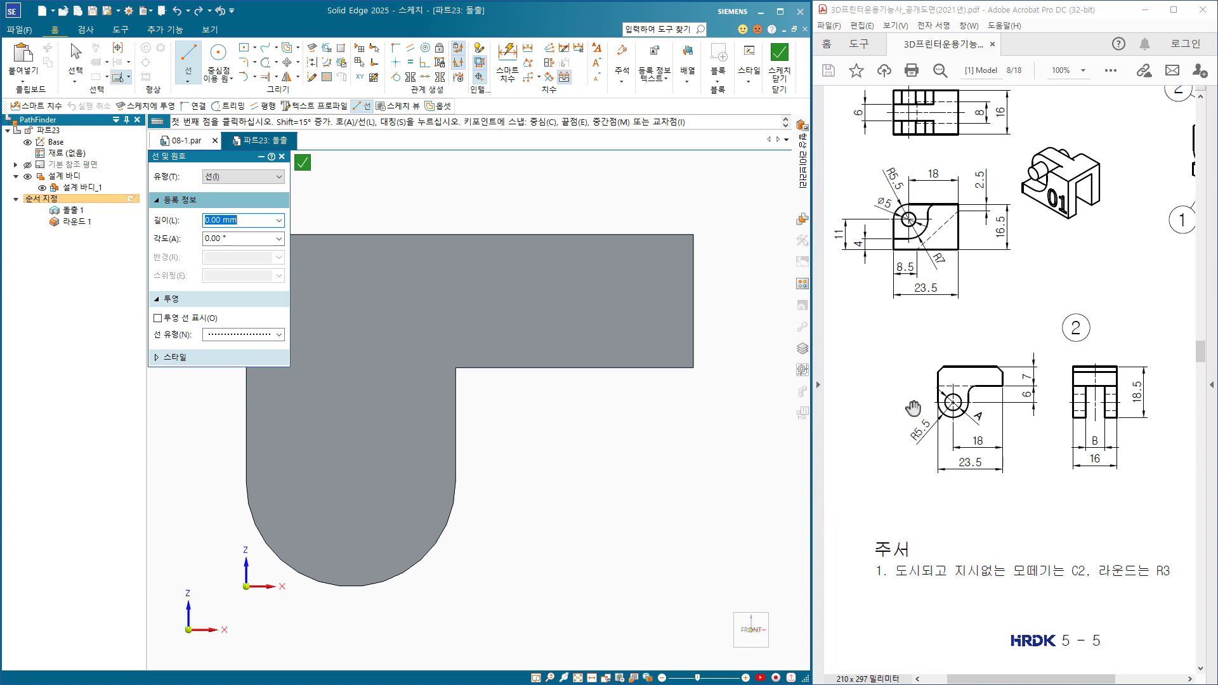
pyautogui.click(219, 56)
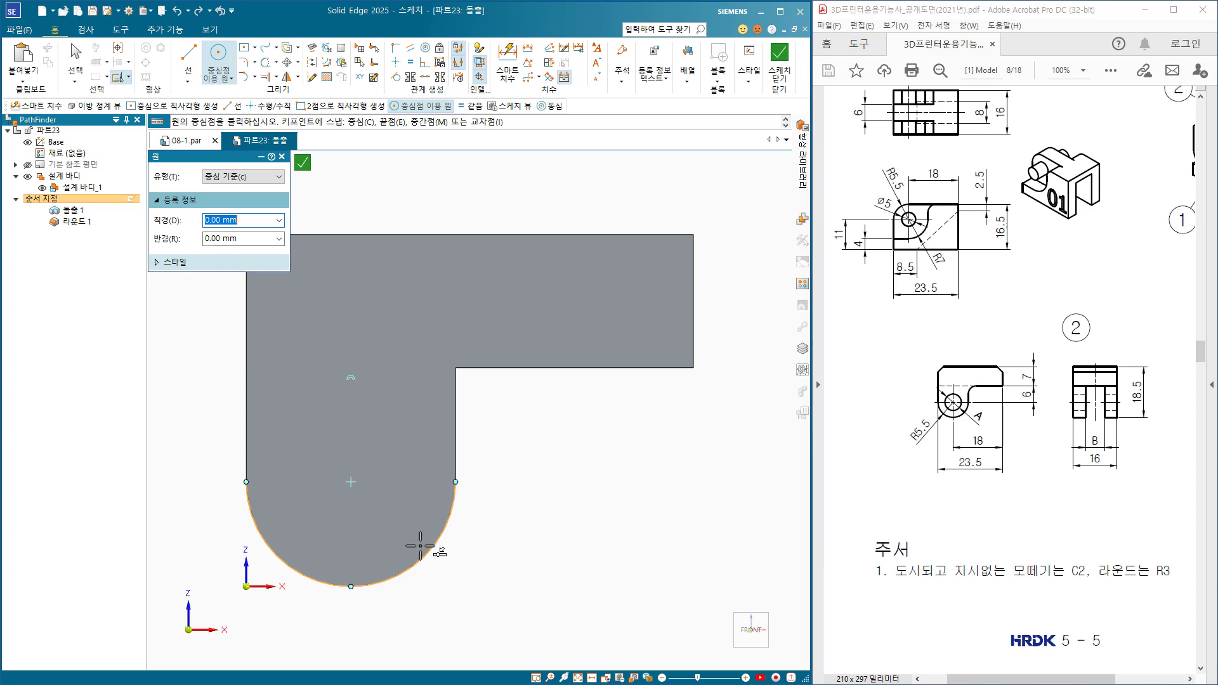
pyautogui.click(350, 482)
pyautogui.click(359, 528)
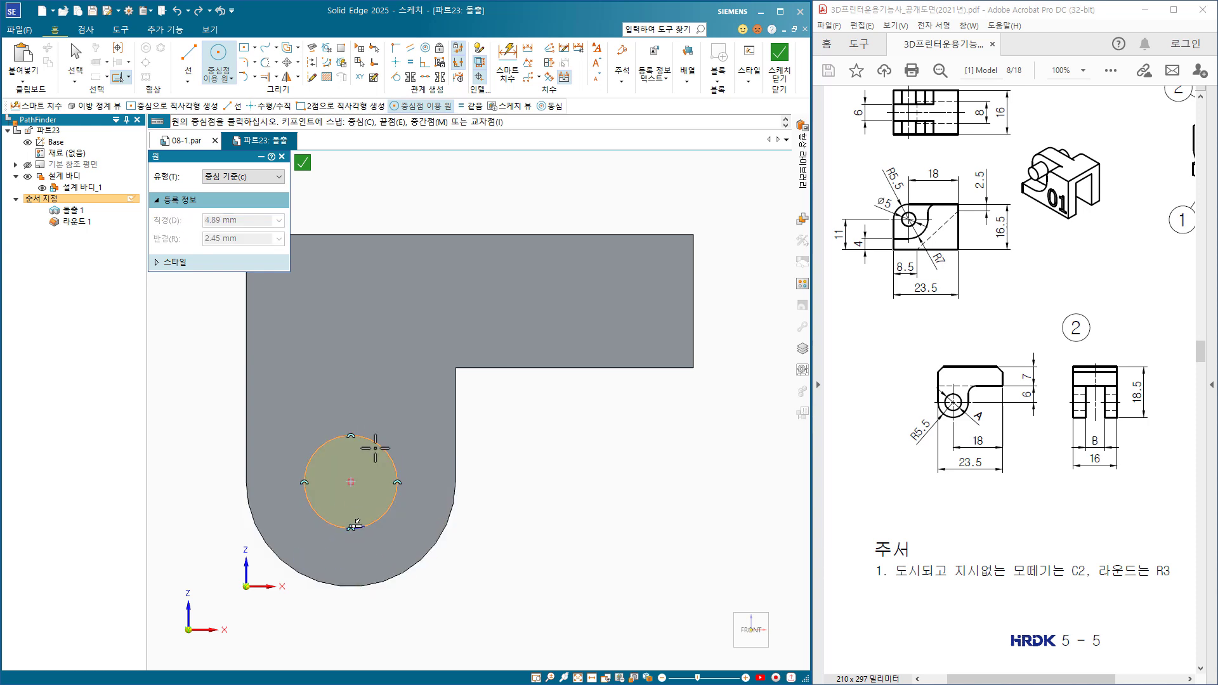
# Dimension the circle's diameter as 5 mm.
pyautogui.click(513, 57)
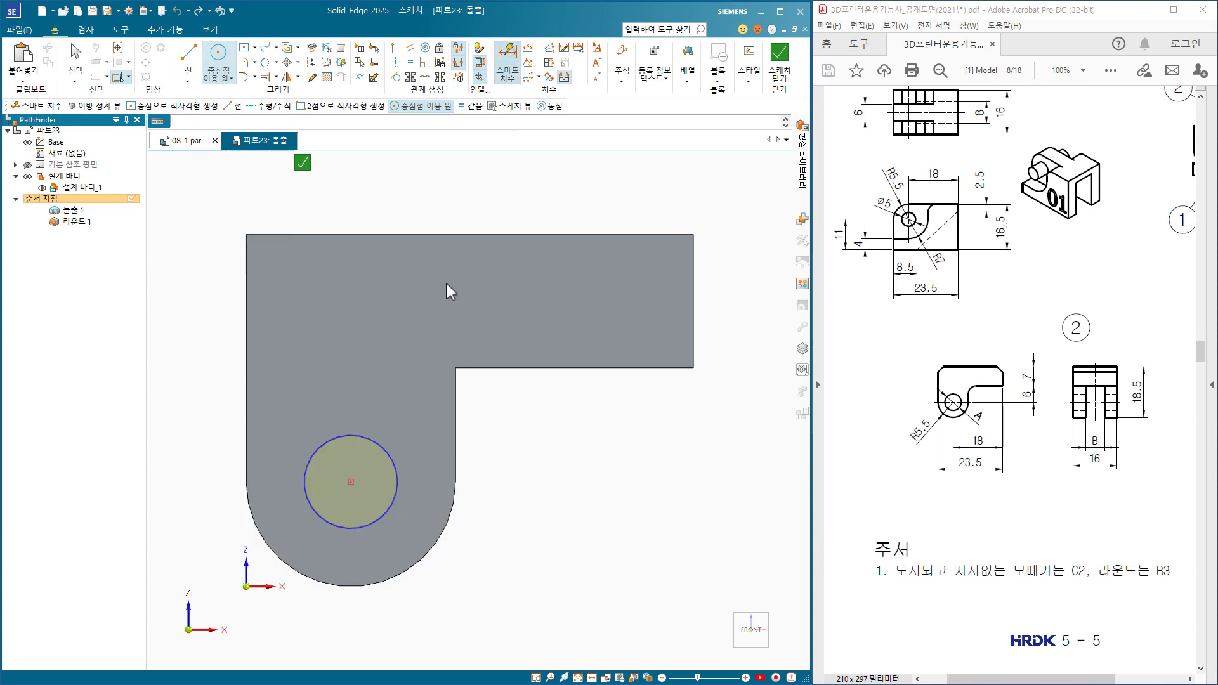
pyautogui.click(383, 511)
pyautogui.click(556, 575)
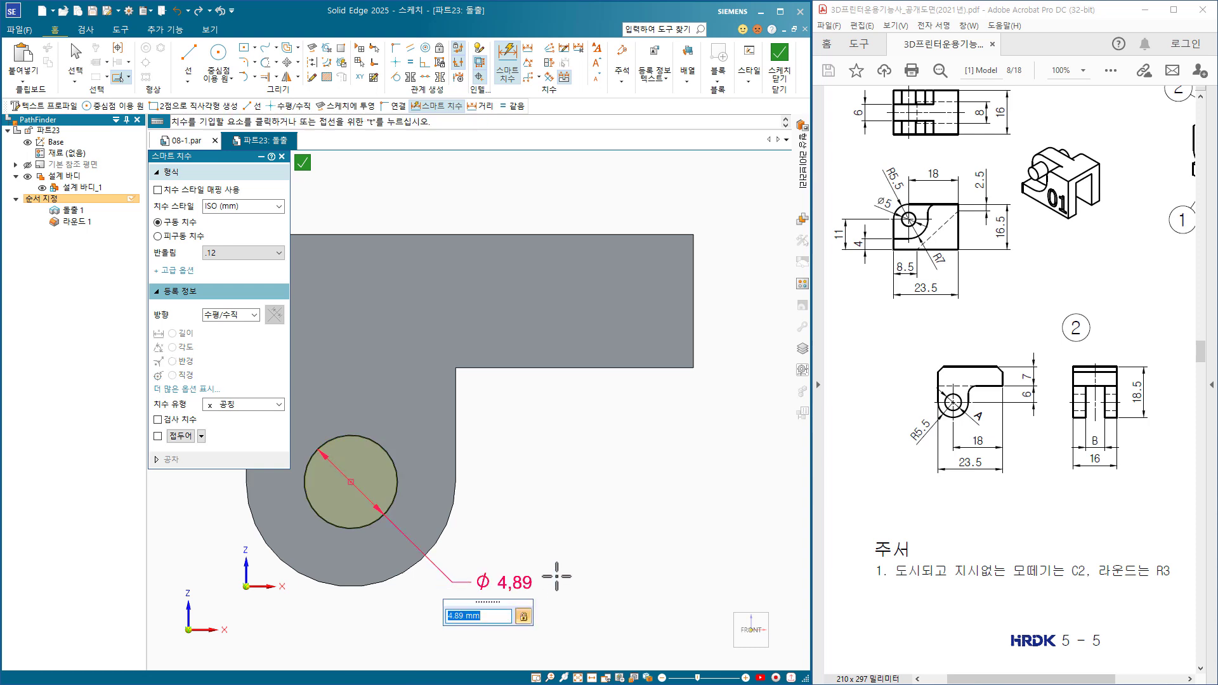
pyautogui.write('5')
pyautogui.press('Return')
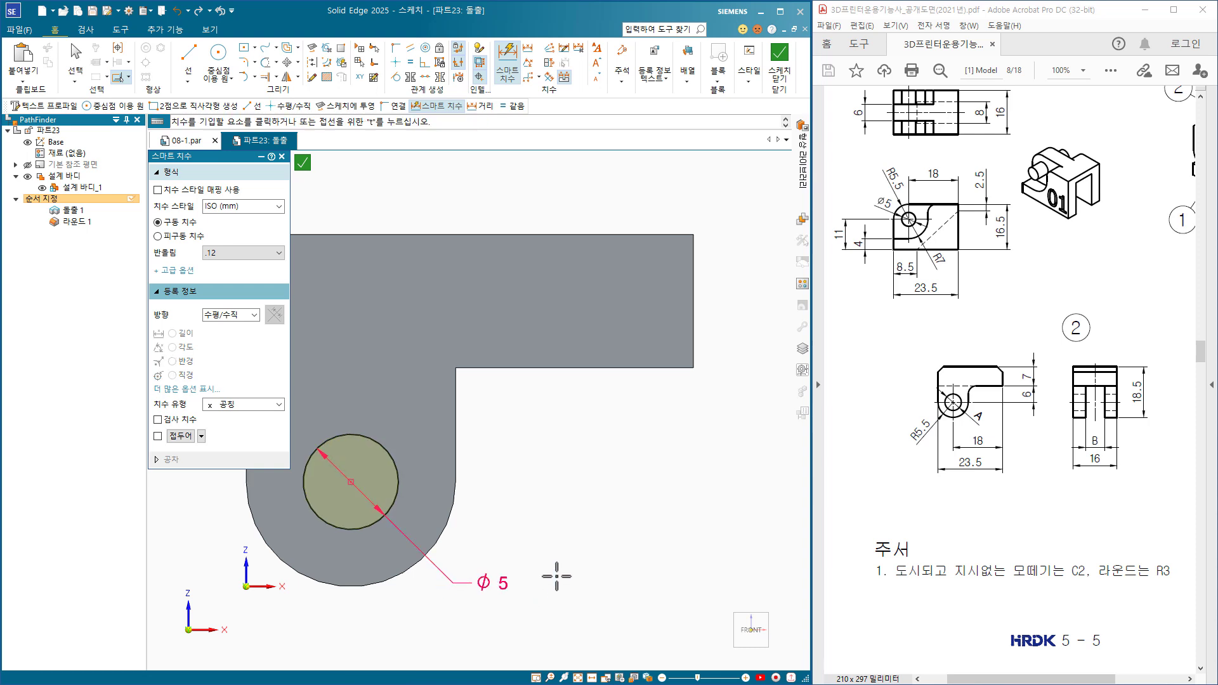
# Cut the 5 mm circle through the whole part in one direction and finish the feature.
pyautogui.click(779, 57)
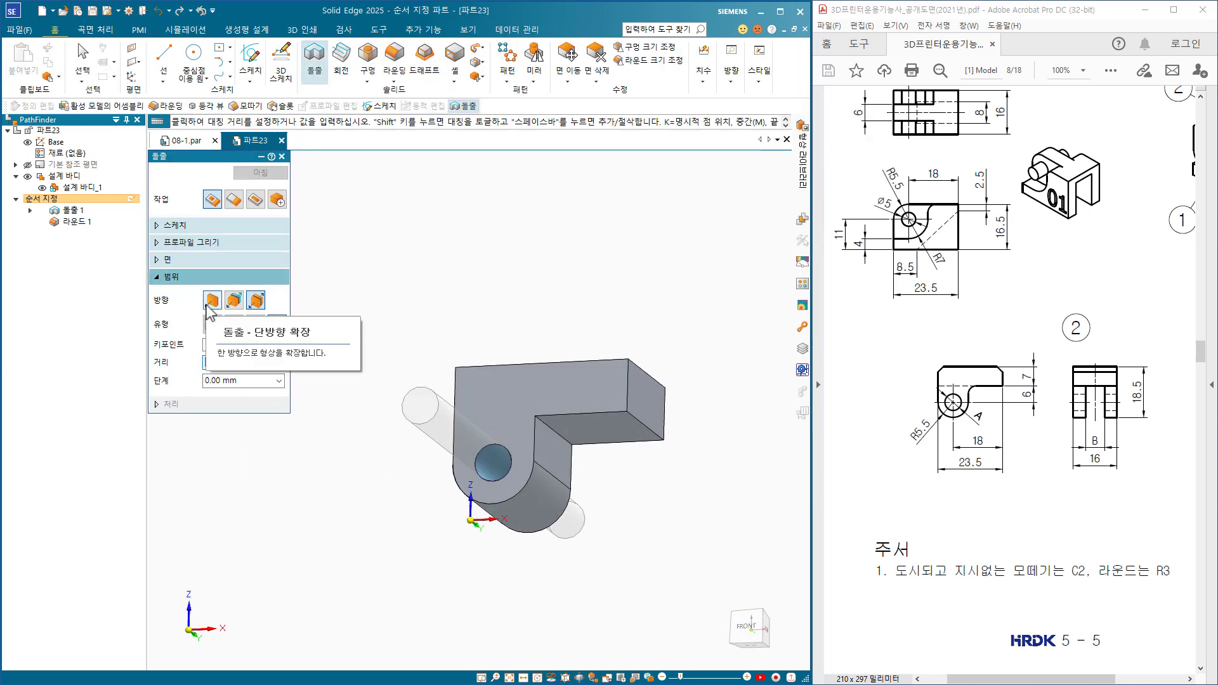
pyautogui.click(211, 300)
pyautogui.click(214, 325)
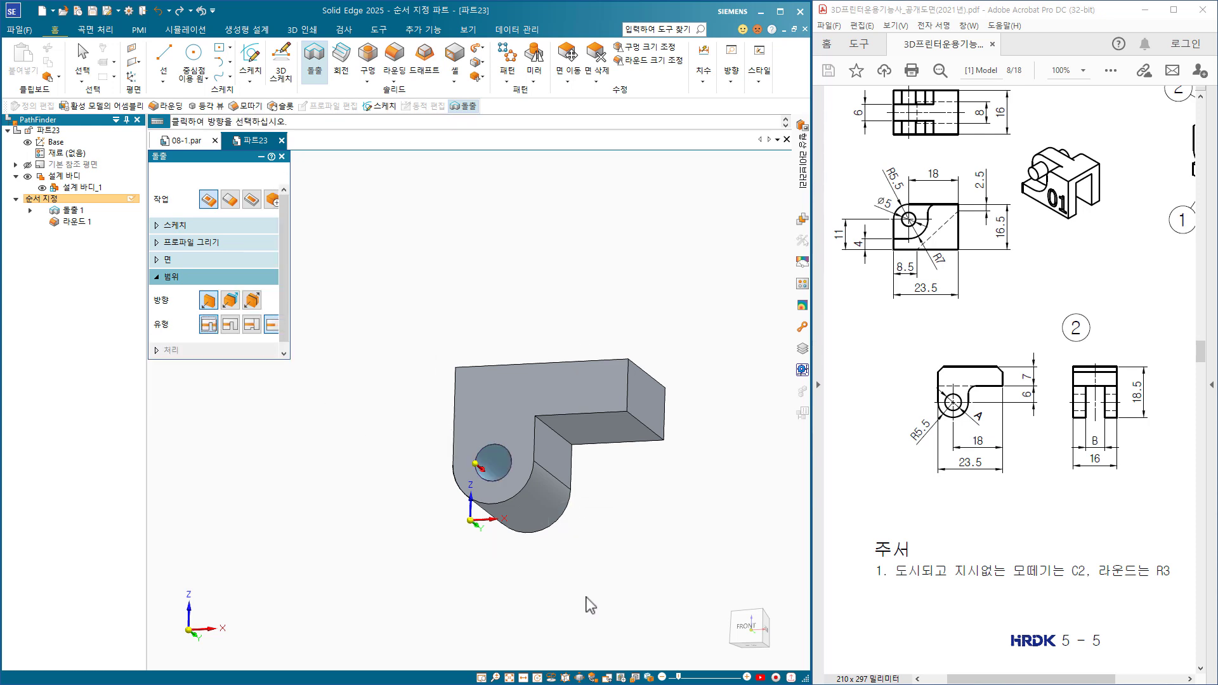
pyautogui.click(584, 603)
pyautogui.click(260, 176)
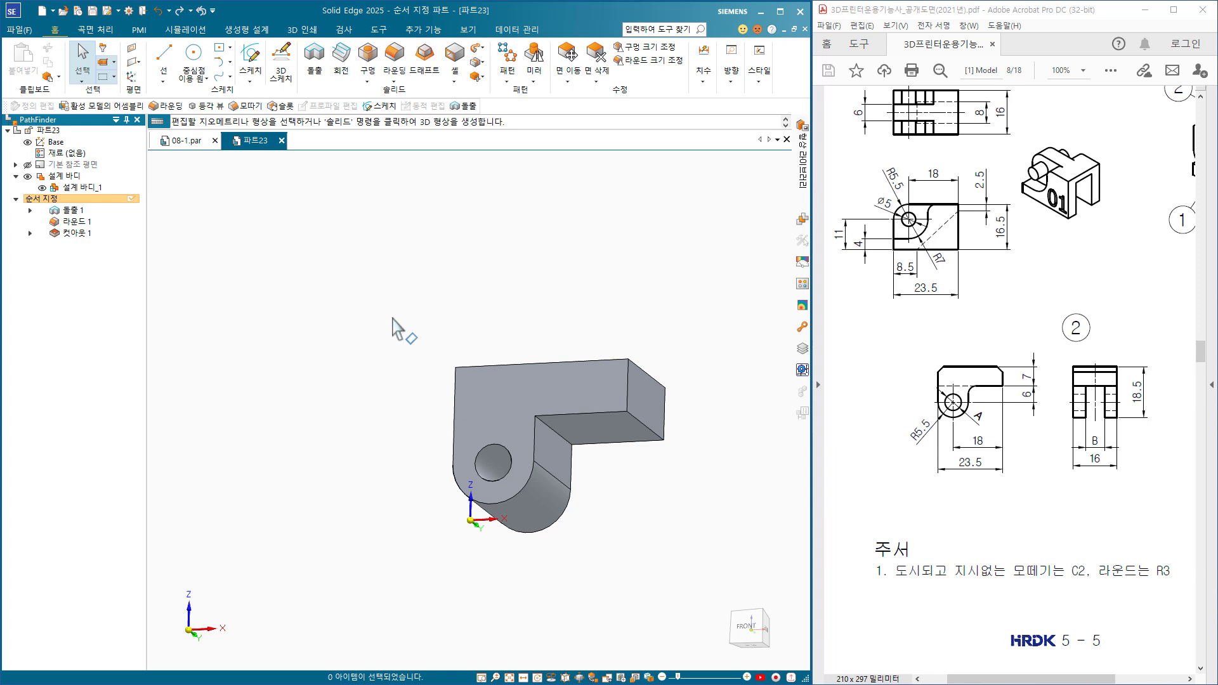
# Start a new extrusion sketch on the vertical leg's face below the arm and draw a two-point rectangle extending past the leg's lower end.
pyautogui.click(314, 61)
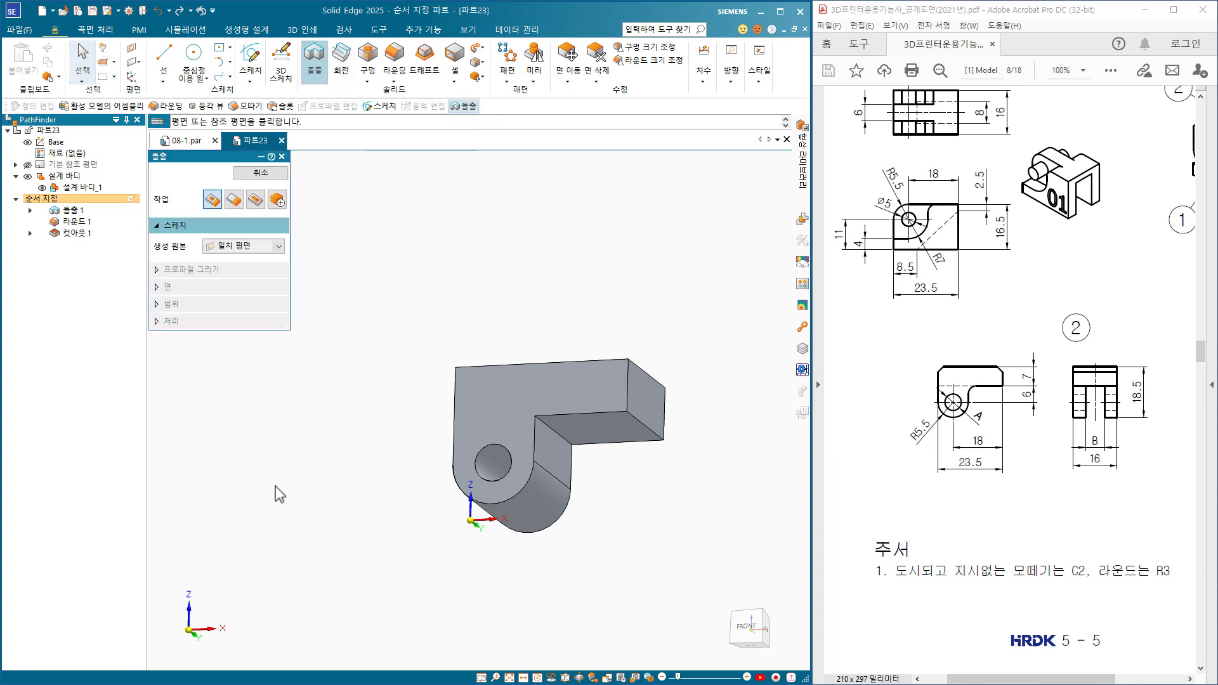
pyautogui.click(549, 460)
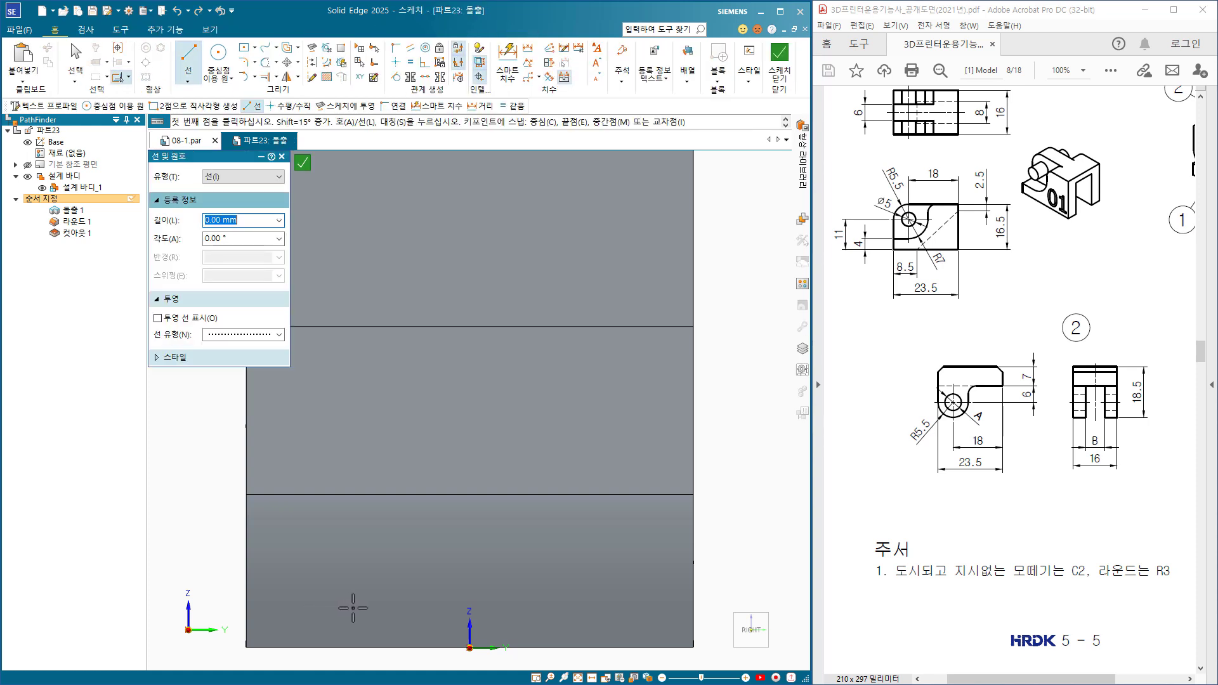
pyautogui.keyDown('shift'); pyautogui.moveTo(380, 553); pyautogui.dragTo(456, 454, button='middle'); pyautogui.keyUp('shift')
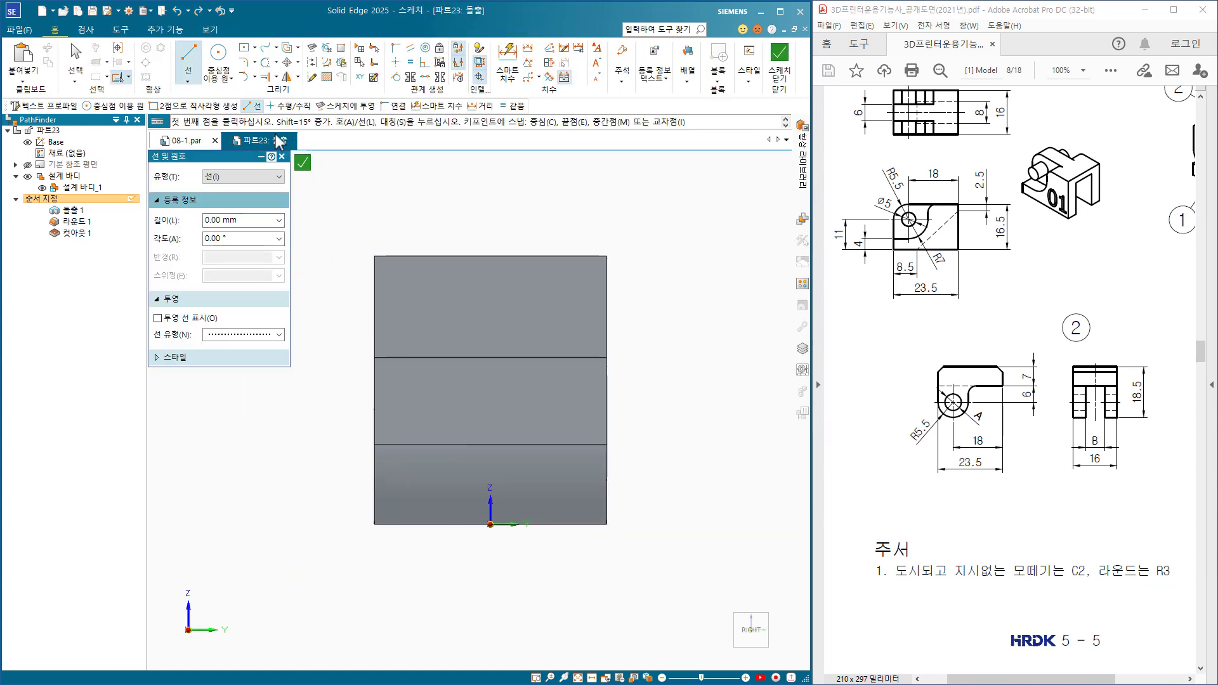
pyautogui.click(254, 47)
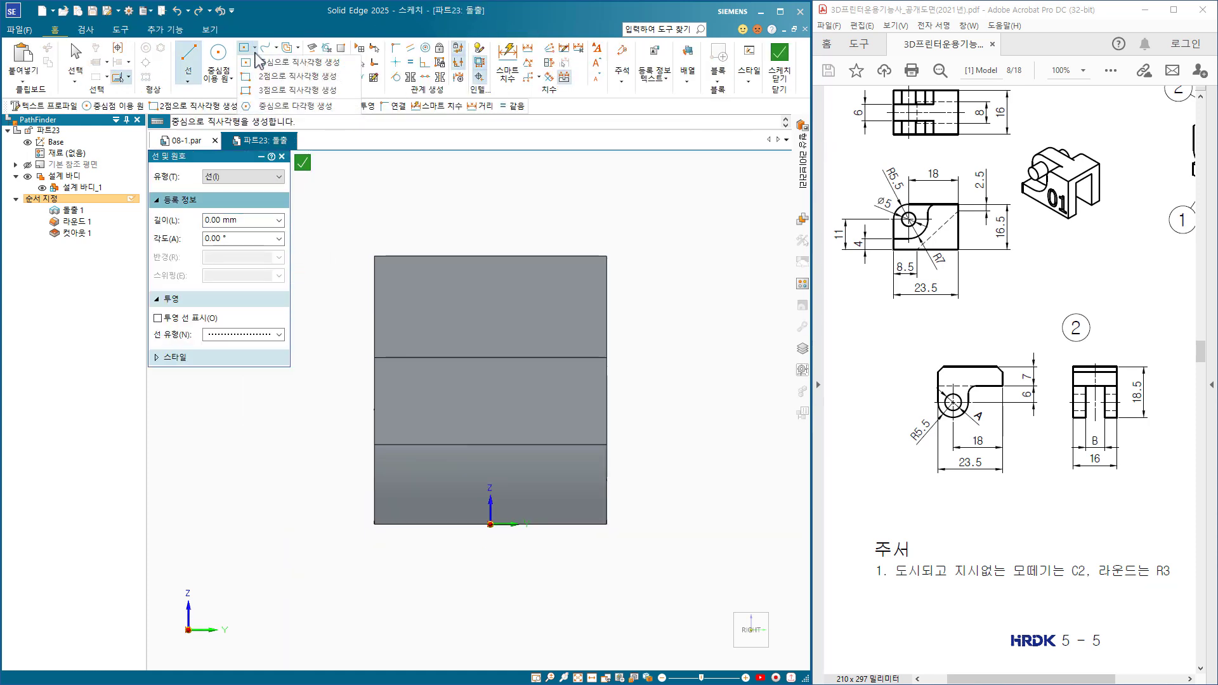
pyautogui.click(277, 77)
pyautogui.click(442, 402)
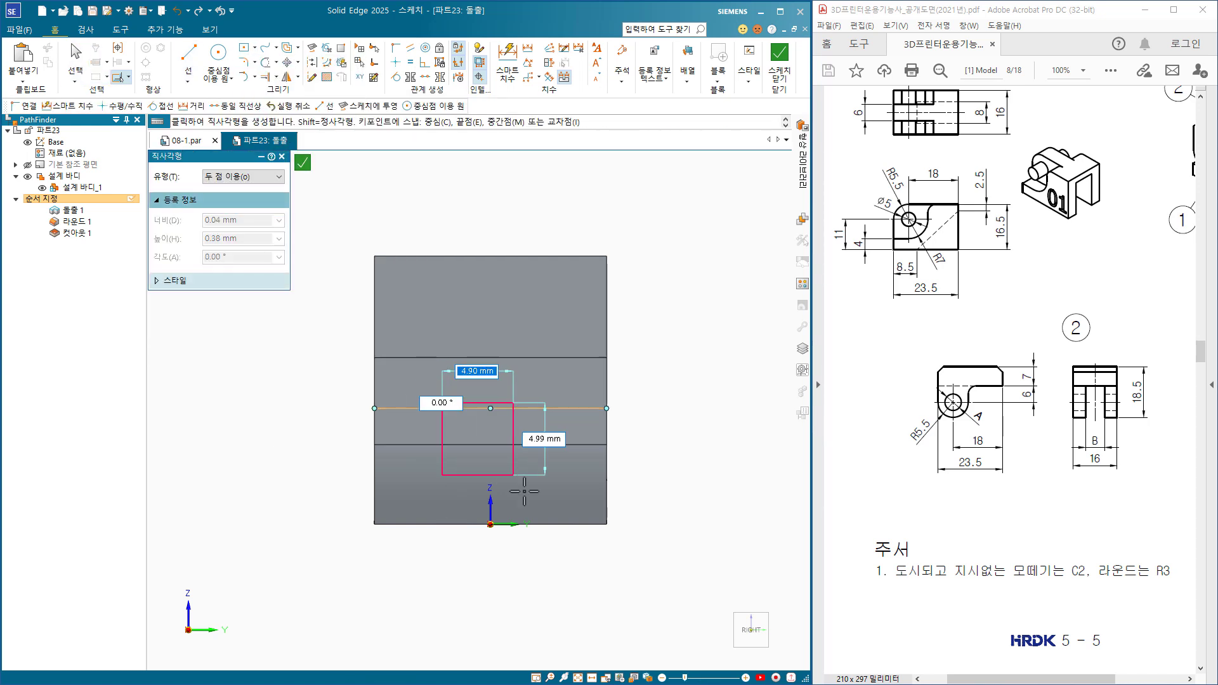
pyautogui.click(543, 575)
pyautogui.press('Escape')
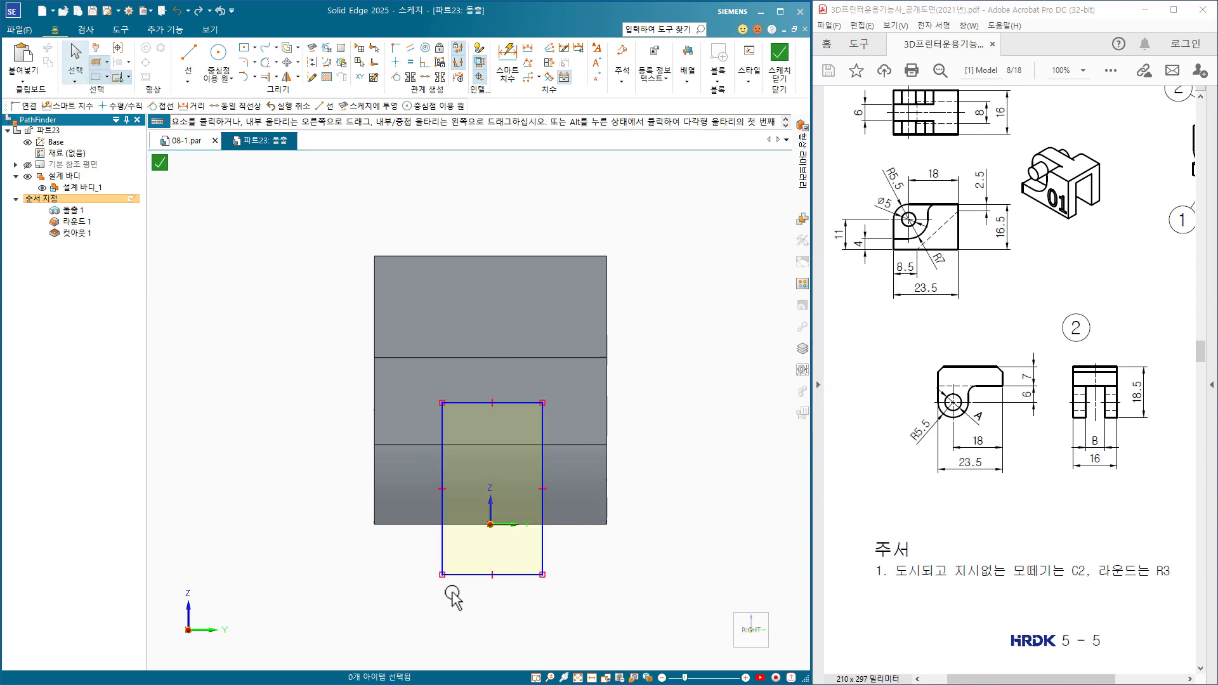
# Connect the rectangle's upper edge midpoint to the arm's underside midpoint and its lower edge midpoint to the leg's bottom center.
pyautogui.click(395, 53)
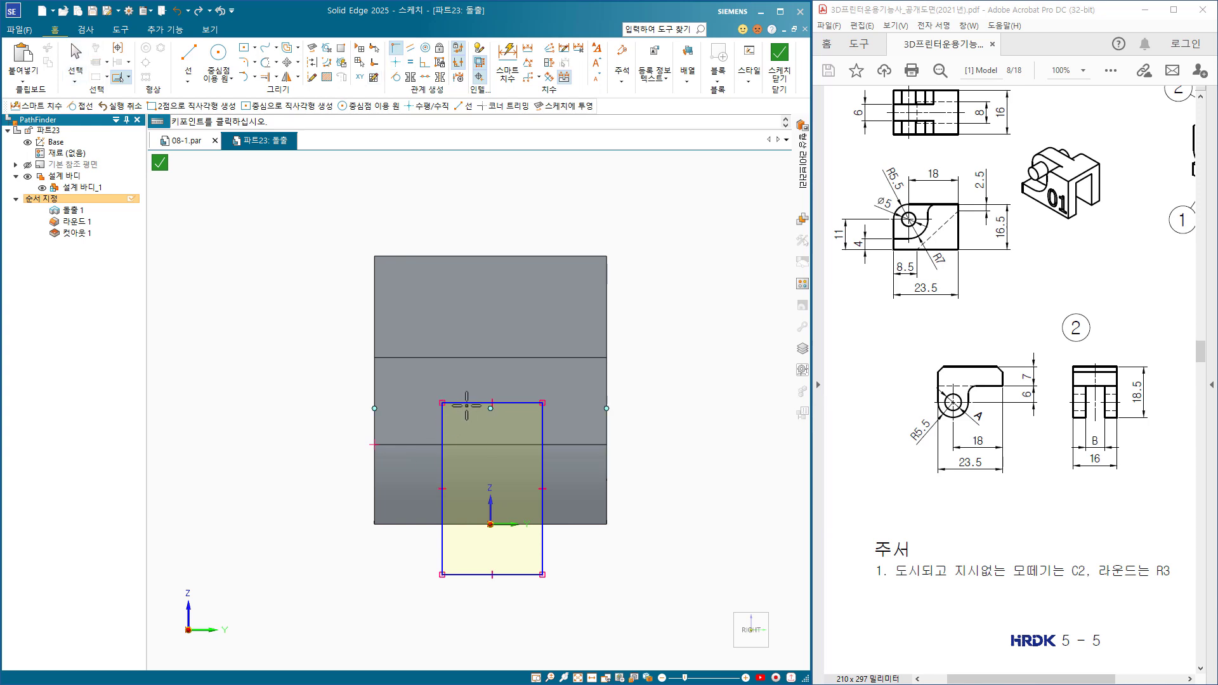
pyautogui.click(493, 402)
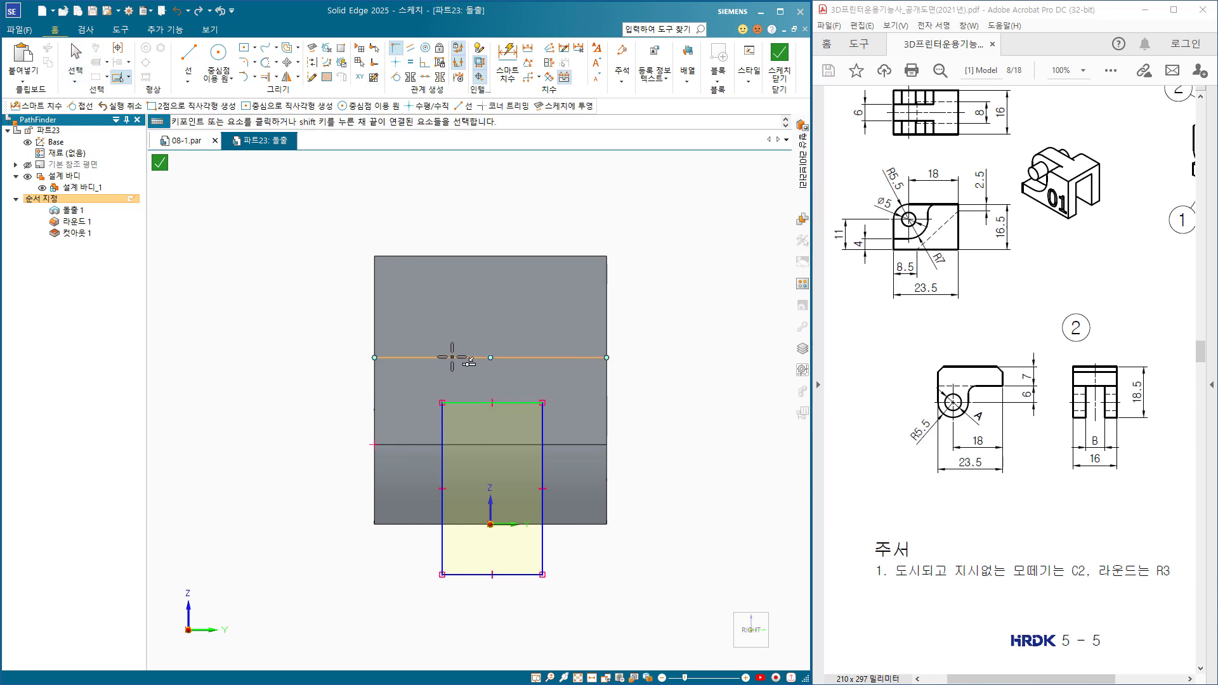
pyautogui.click(484, 358)
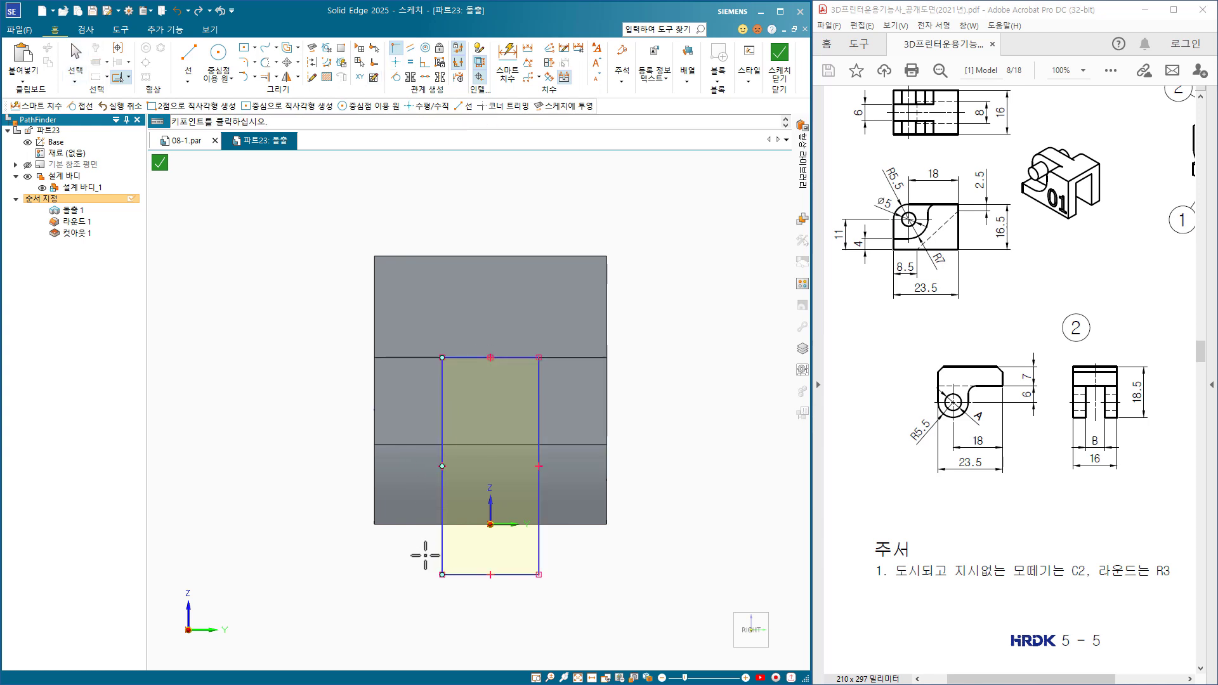
pyautogui.click(490, 574)
pyautogui.click(490, 524)
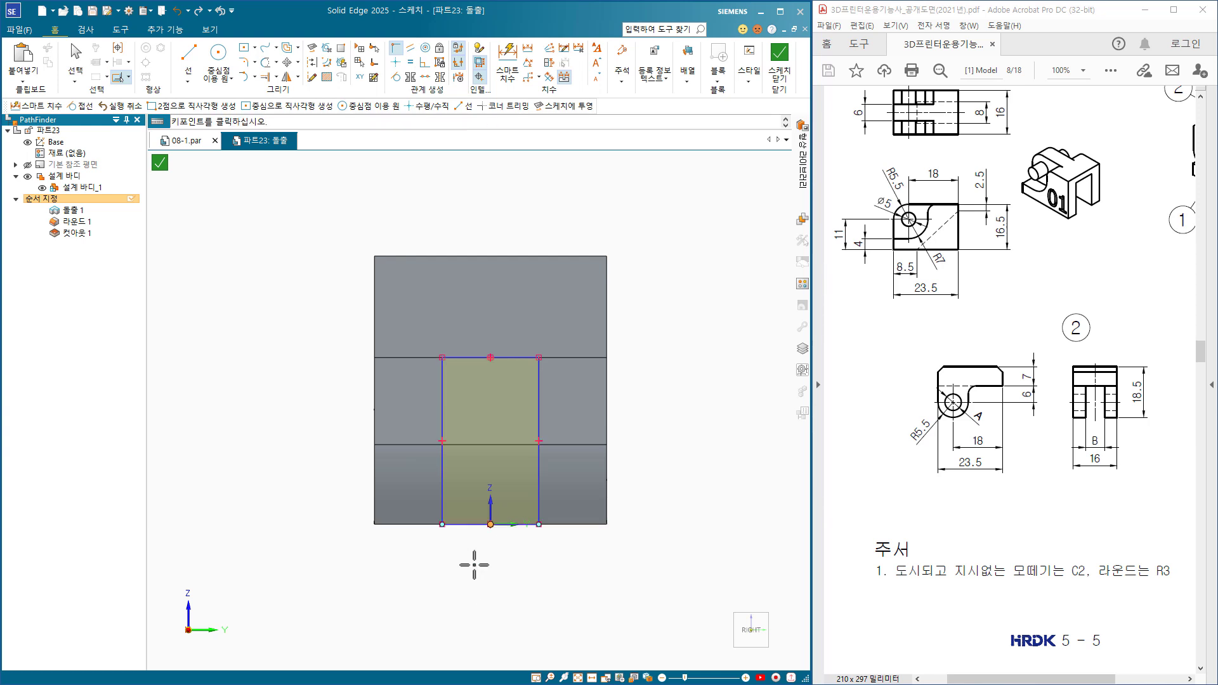
# Dimension the rectangle's width as 6 mm.
pyautogui.click(508, 63)
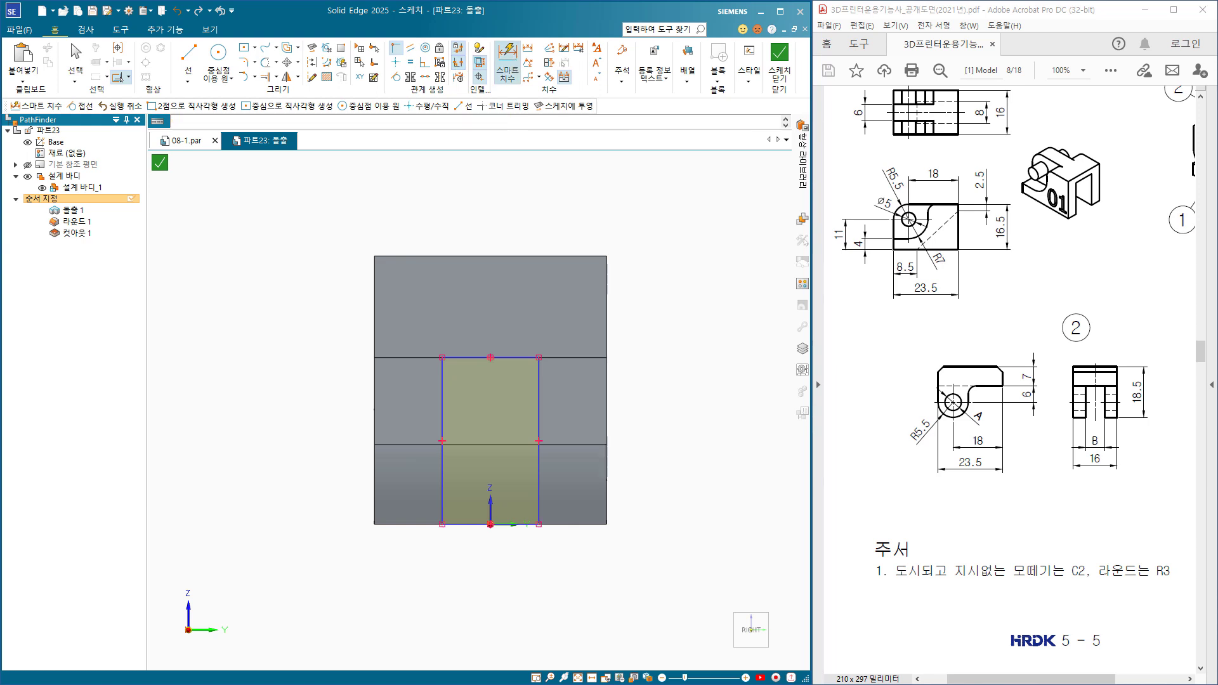
pyautogui.click(528, 524)
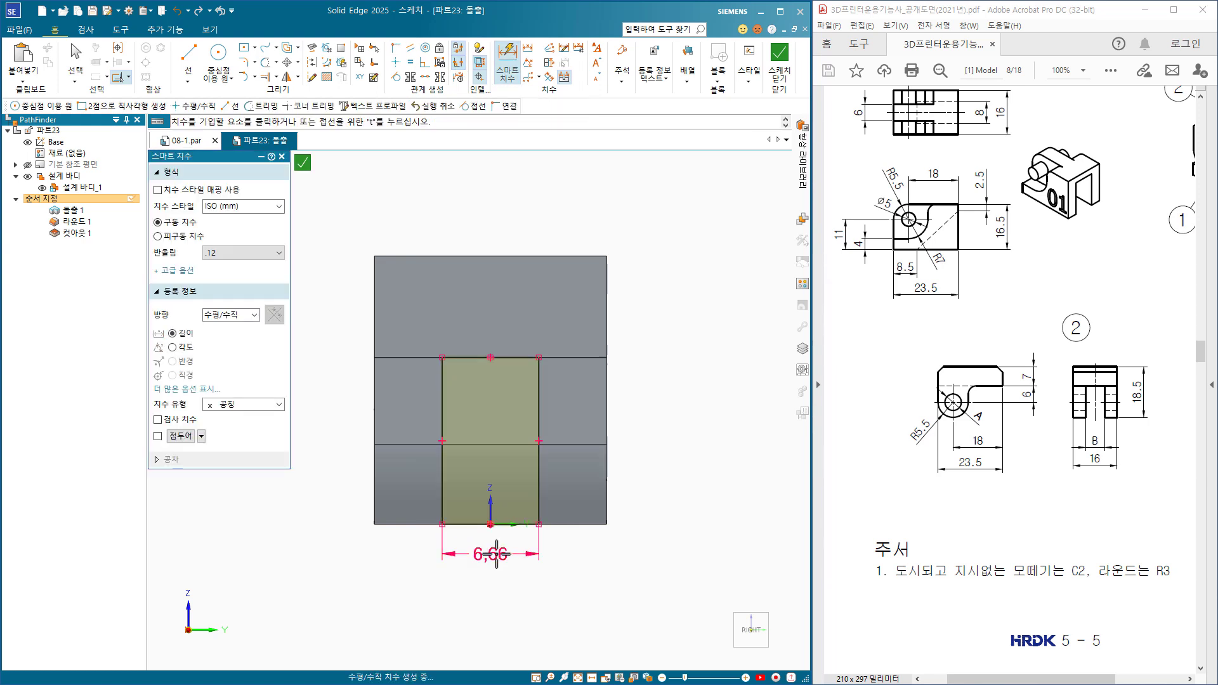
pyautogui.click(491, 553)
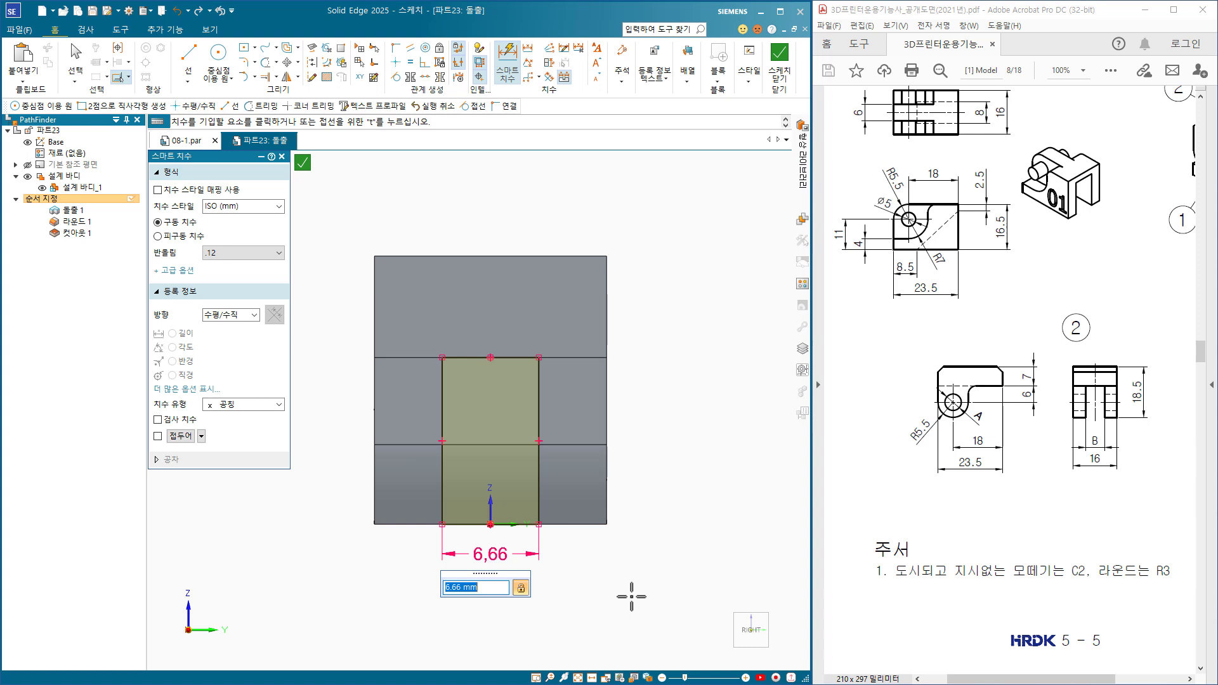
pyautogui.write('6')
pyautogui.press('Return')
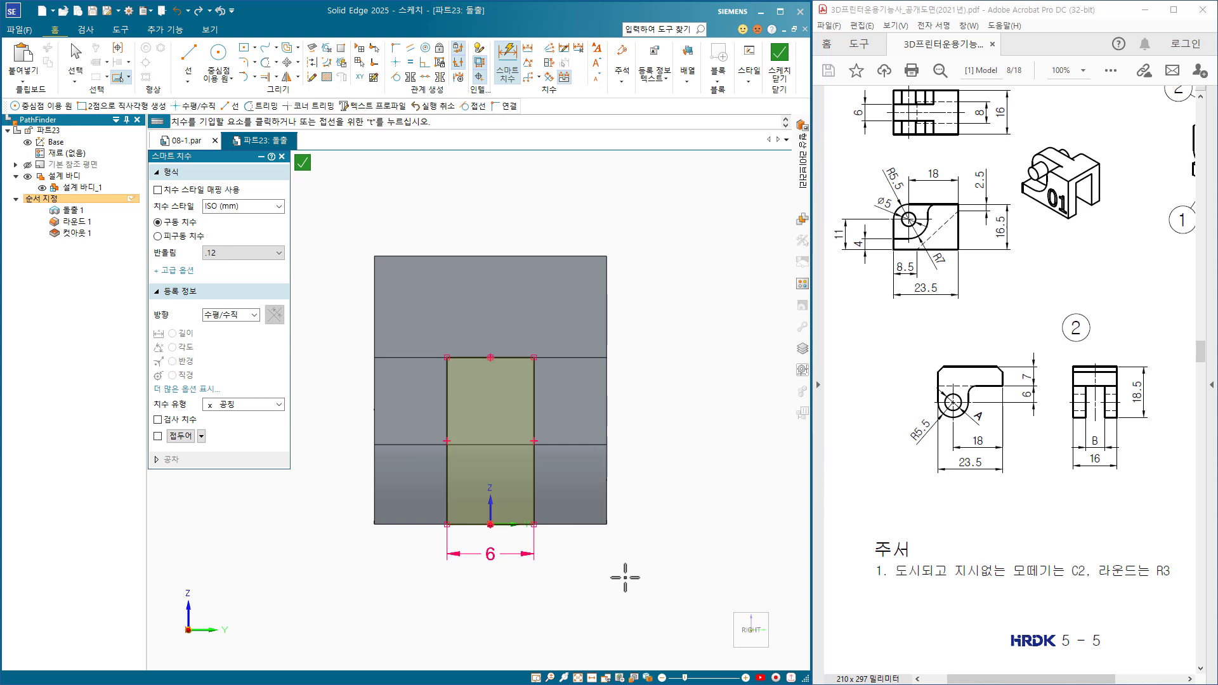
# Cut the rectangle through the whole leg to split it into two hinge lugs, and finish the feature.
pyautogui.click(792, 67)
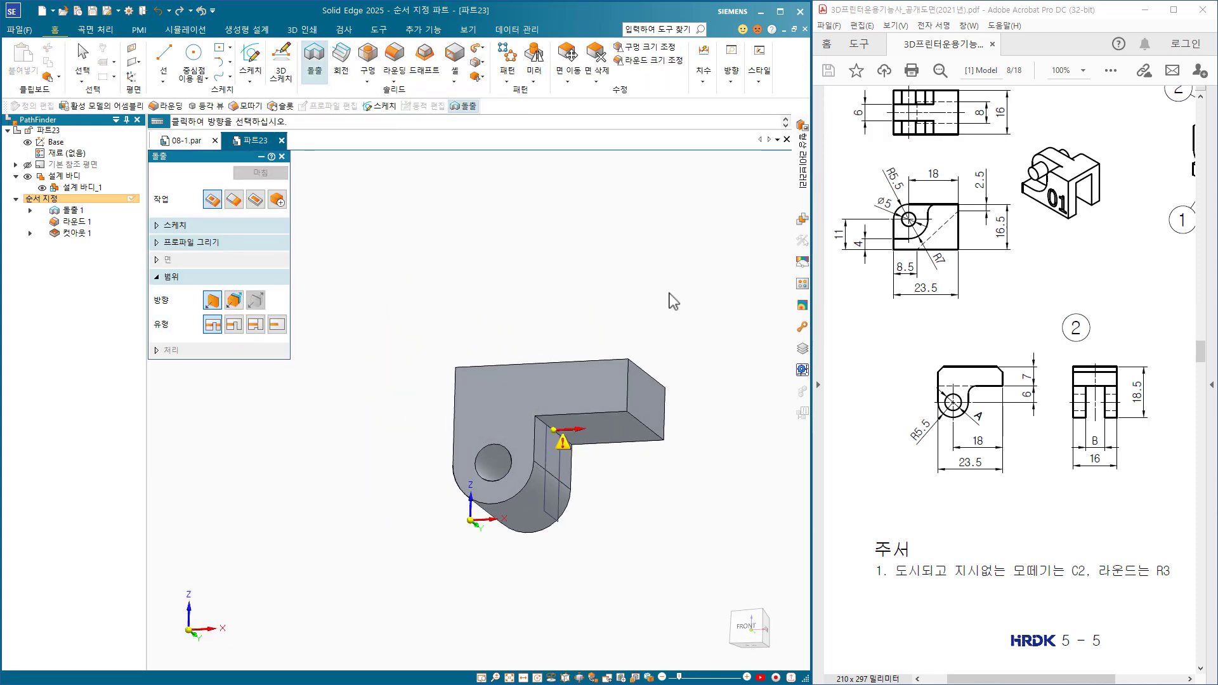
pyautogui.click(385, 477)
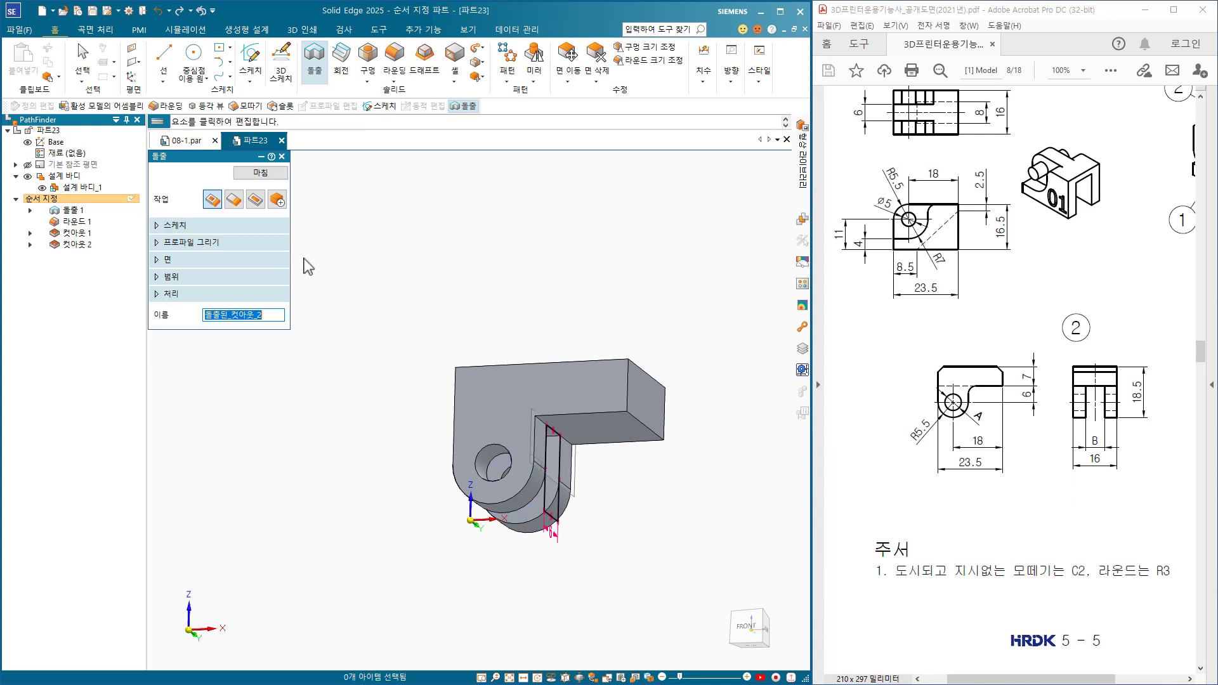
pyautogui.click(271, 176)
pyautogui.click(270, 178)
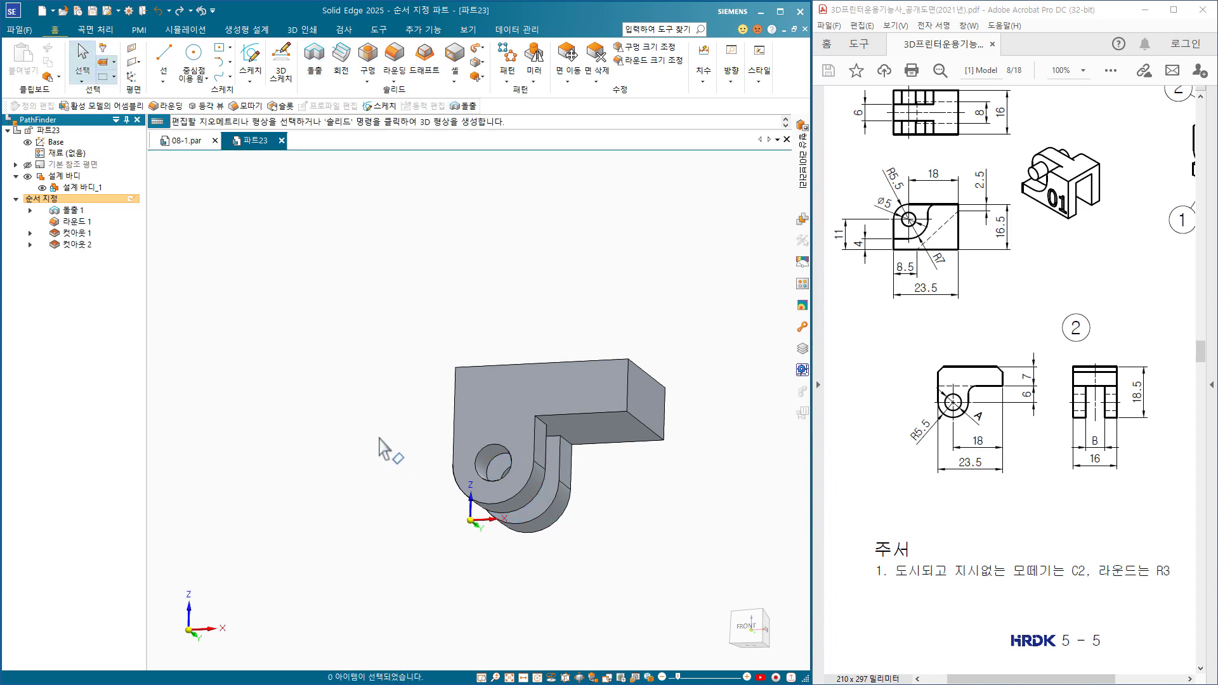
# Chamfer both end edges of the part's top face with an equal 2 mm setback.
pyautogui.moveTo(379, 438); pyautogui.dragTo(356, 517, button='middle')
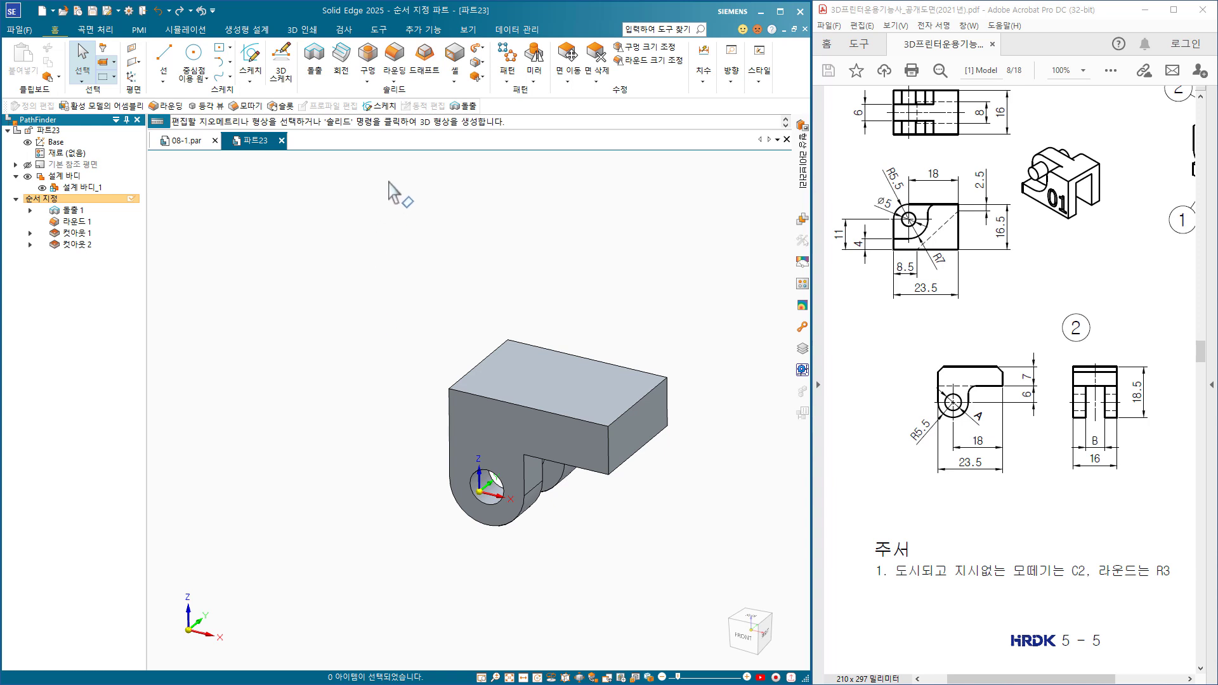
pyautogui.click(394, 81)
pyautogui.click(413, 105)
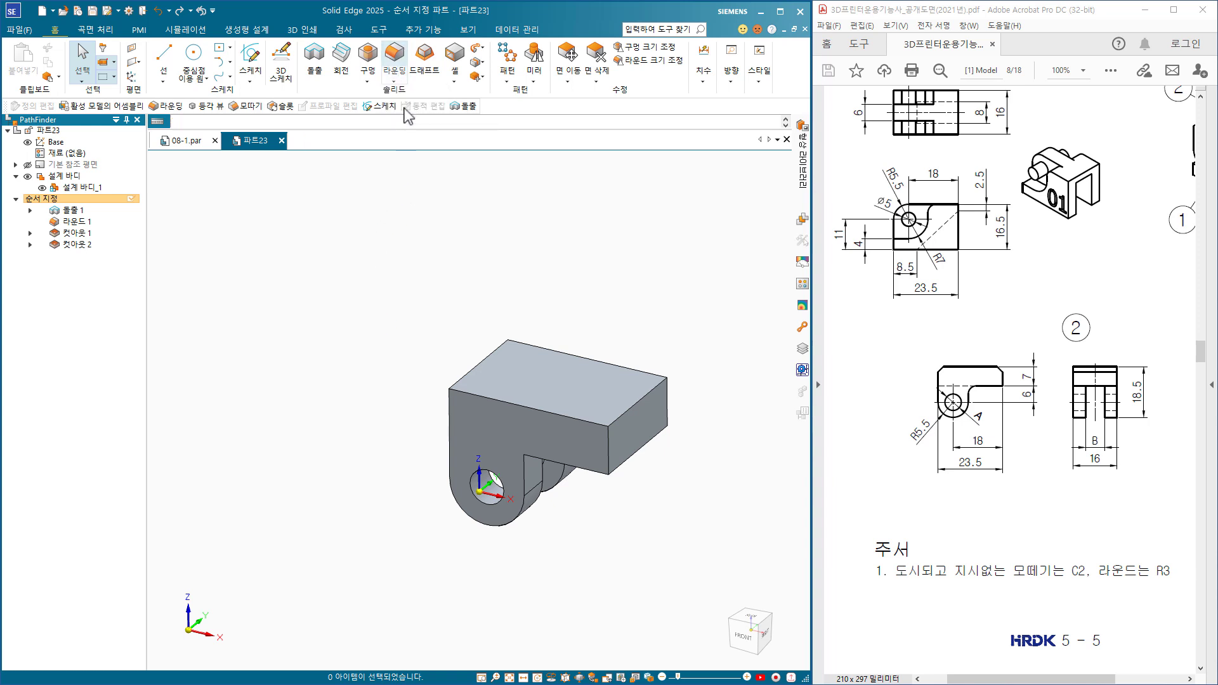
pyautogui.click(481, 368)
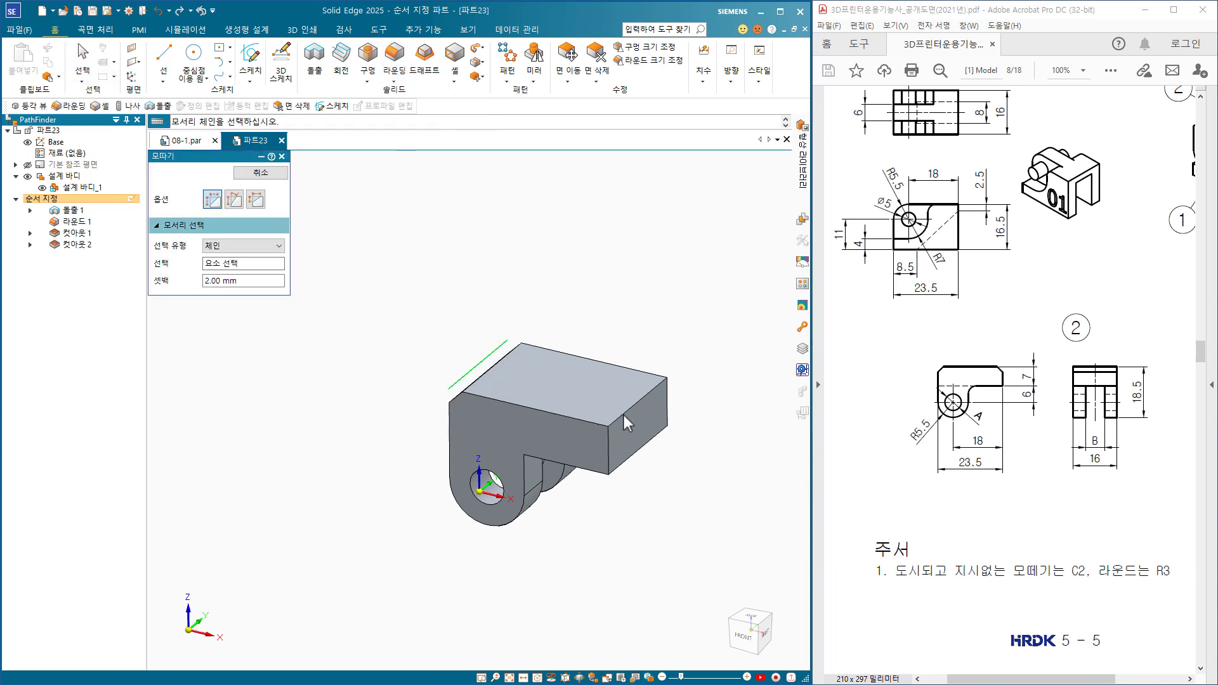
pyautogui.click(628, 411)
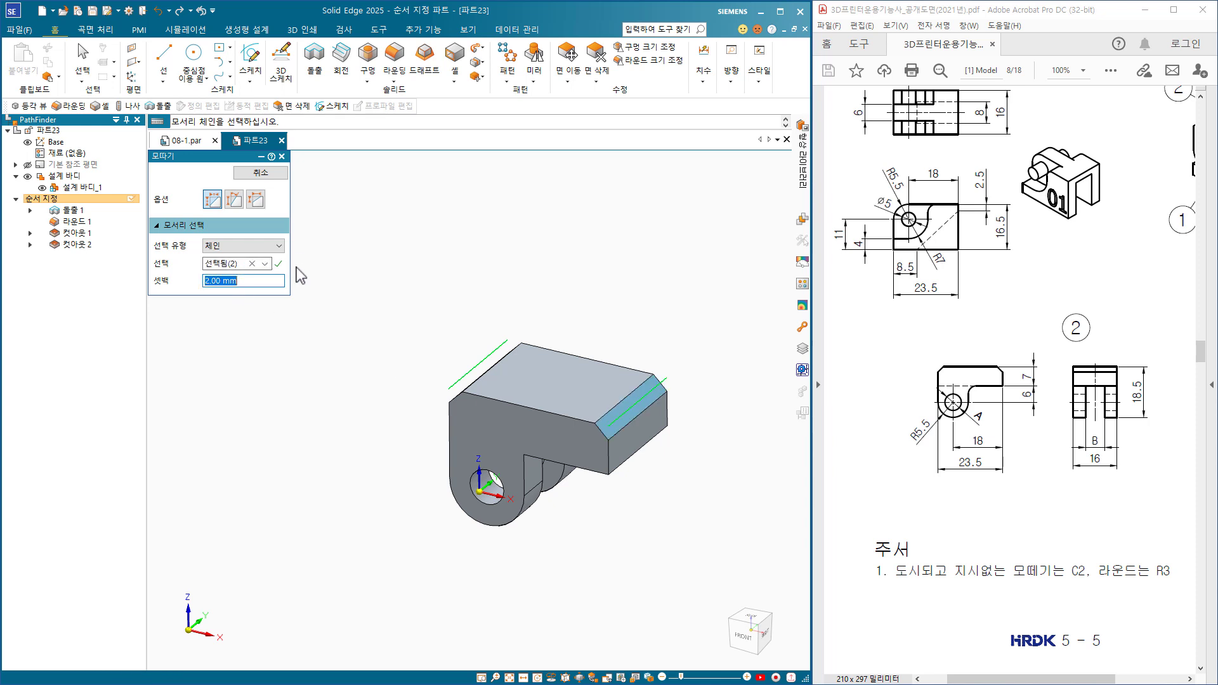
pyautogui.click(278, 263)
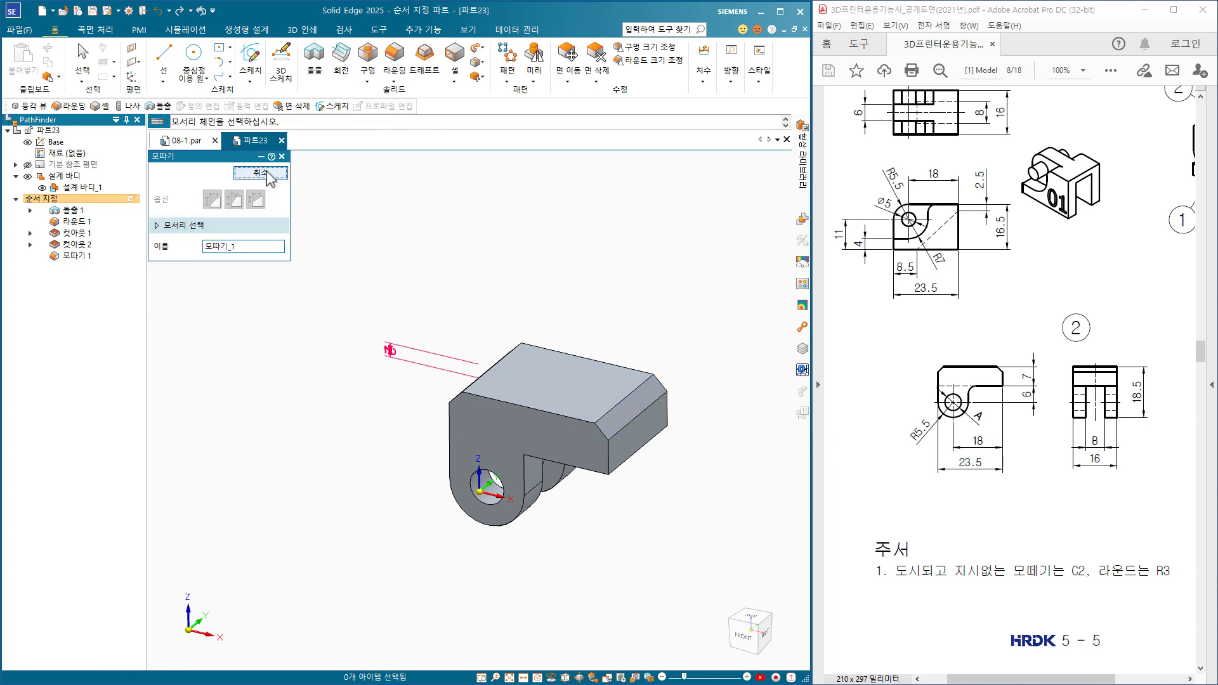
pyautogui.click(261, 171)
# Round the inner corner edges where both lugs meet the arm's underside with a 3 mm radius.
pyautogui.moveTo(304, 353); pyautogui.dragTo(333, 387, button='middle')
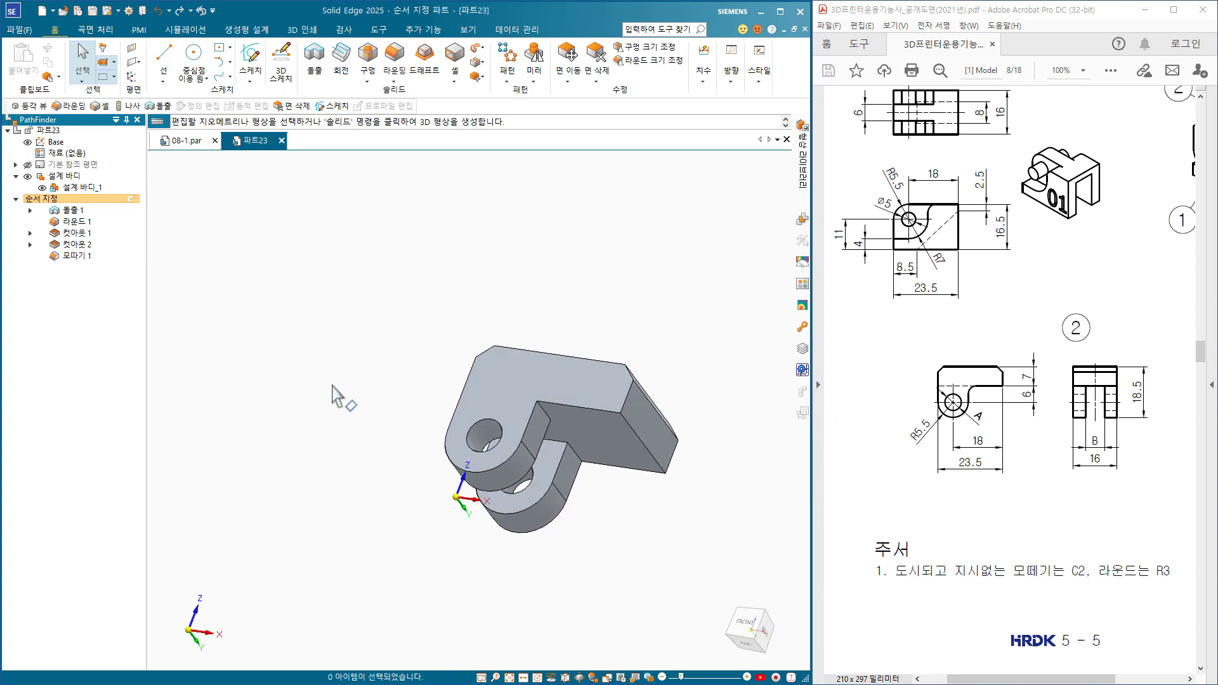
pyautogui.hotkey('ctrl', 'i')
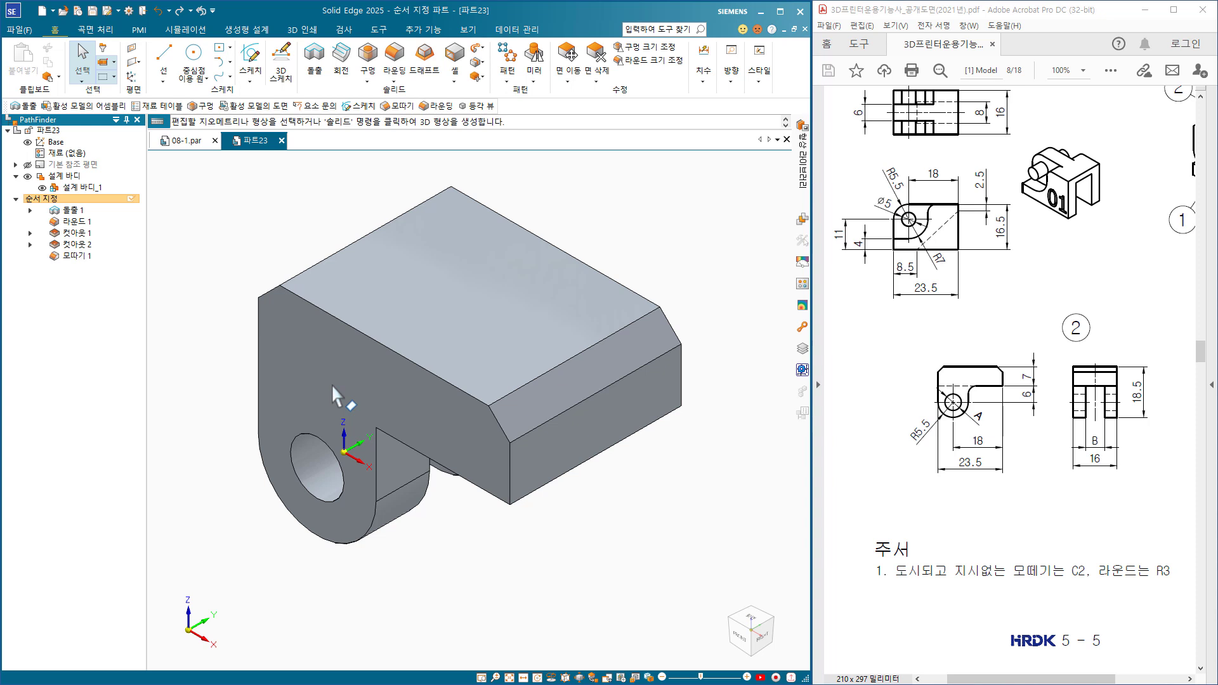
pyautogui.moveTo(495, 533); pyautogui.dragTo(494, 457, button='middle')
pyautogui.click(394, 55)
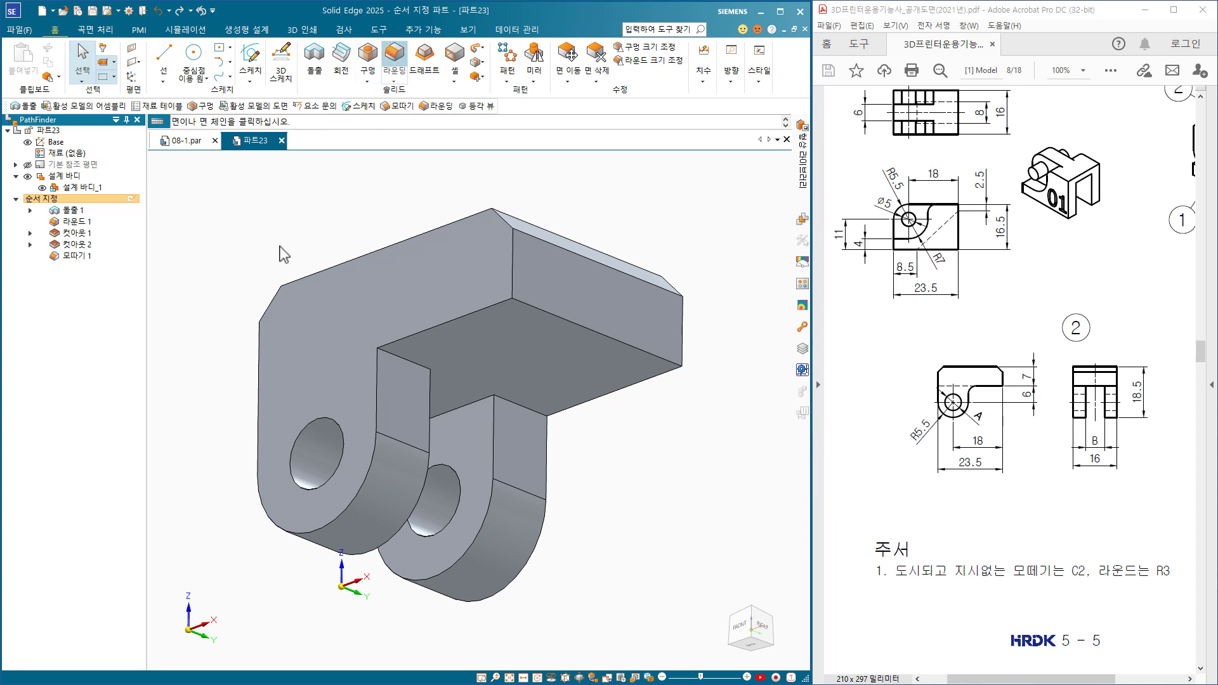
pyautogui.write('3')
pyautogui.press('Return')
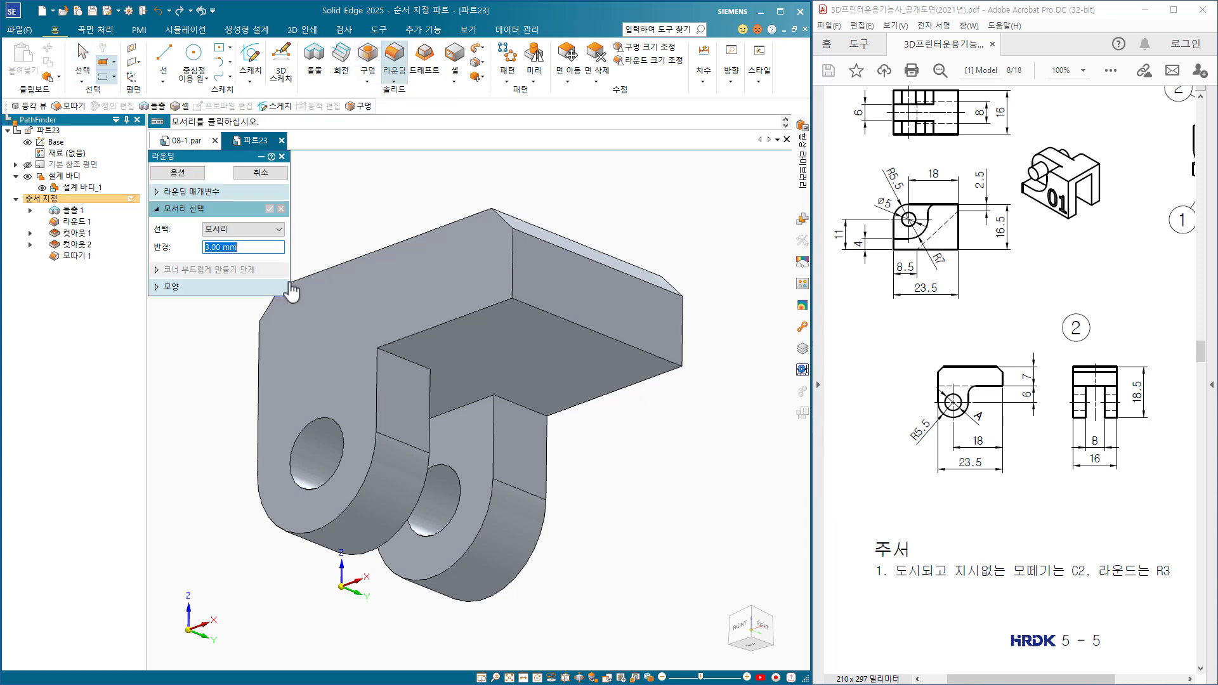
pyautogui.click(394, 357)
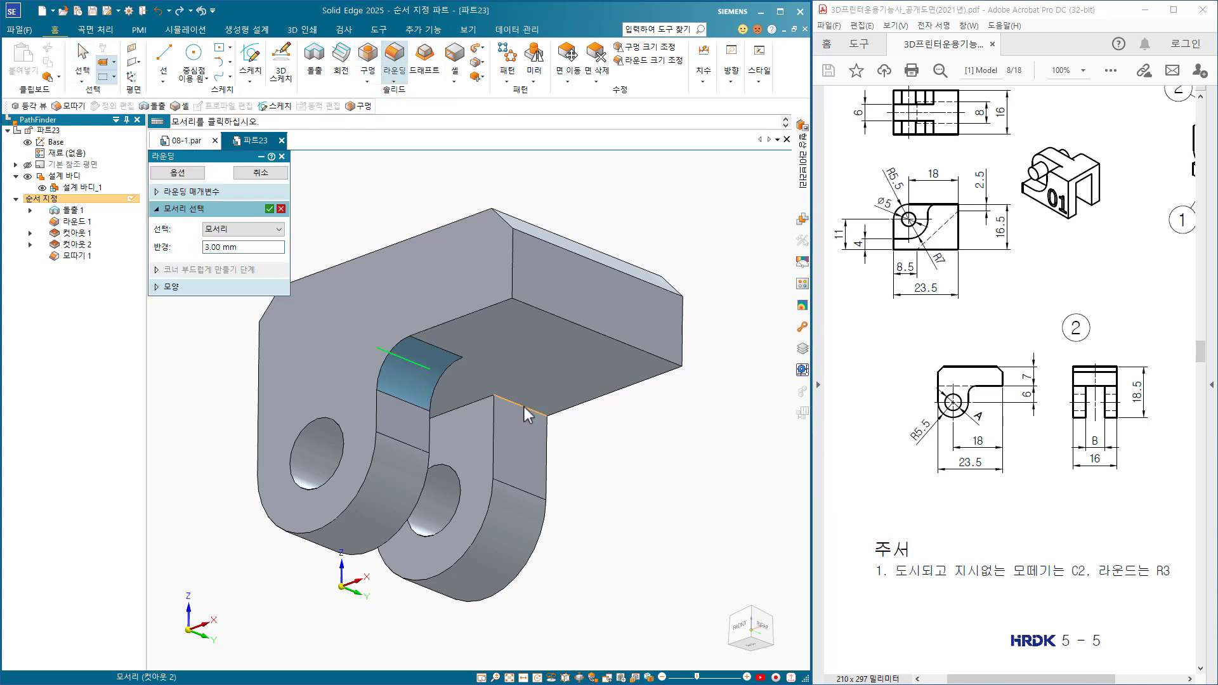
pyautogui.click(526, 406)
pyautogui.click(269, 209)
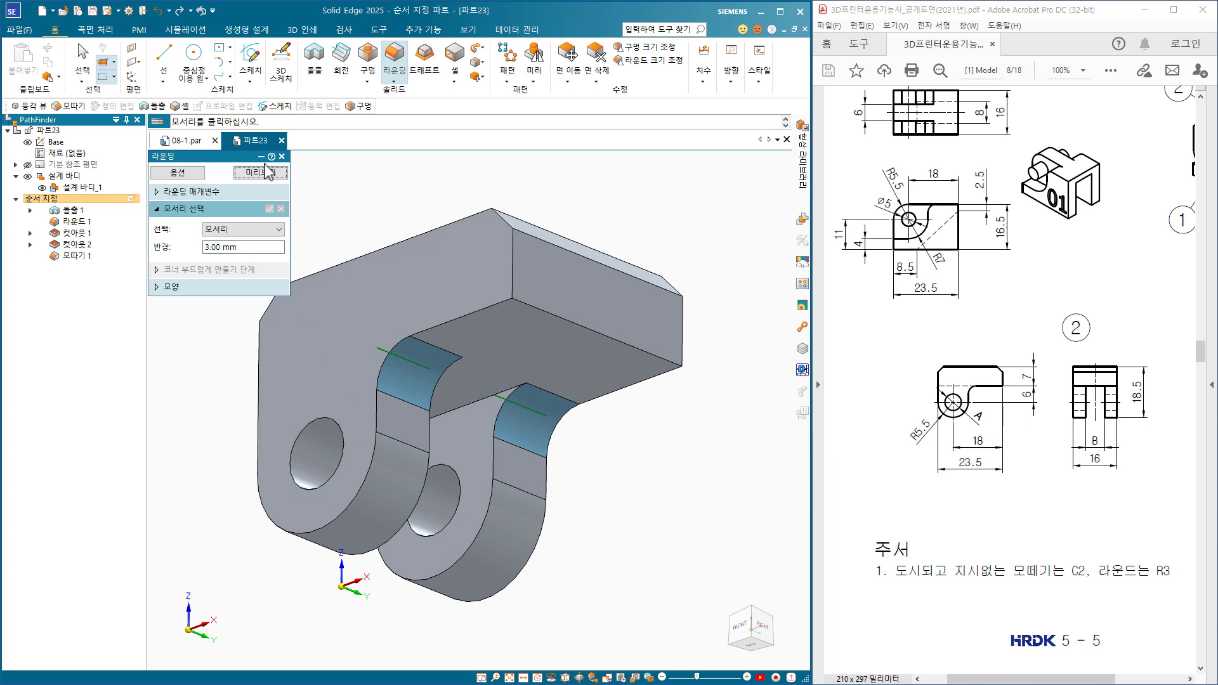
pyautogui.click(260, 173)
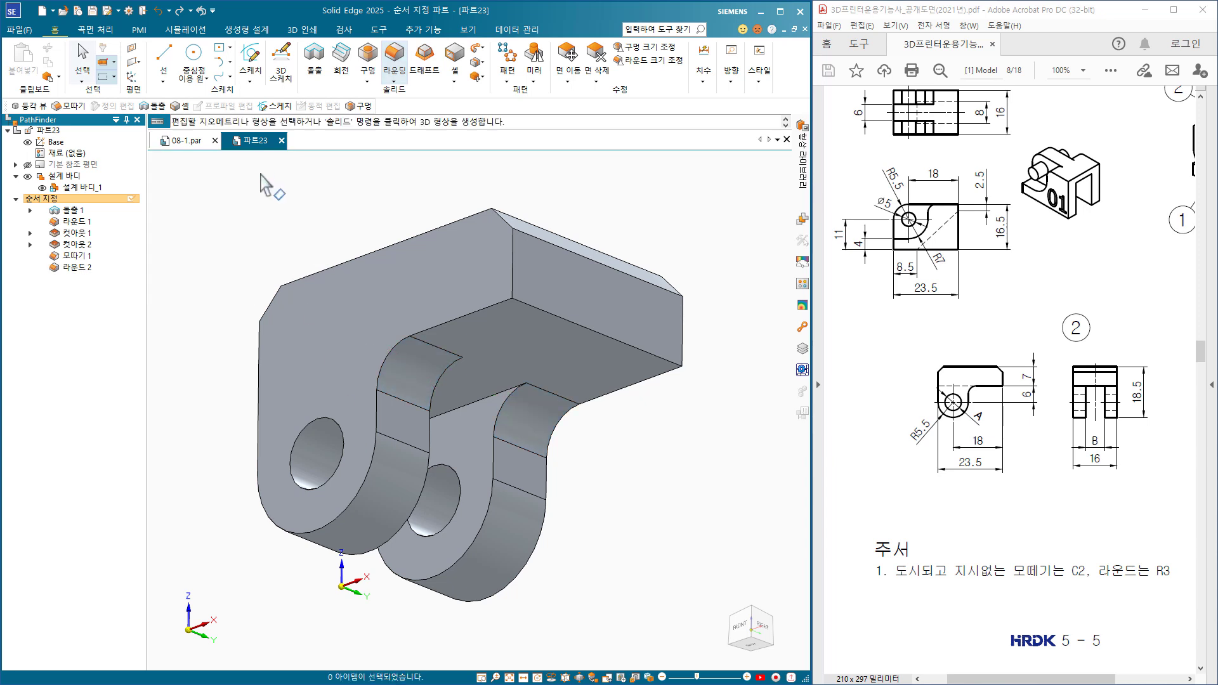
# Set the part to the isometric view and save it as 08-2 in the 08 folder.
pyautogui.moveTo(229, 365); pyautogui.dragTo(507, 552, button='middle')
pyautogui.hotkey('ctrl', 'i')
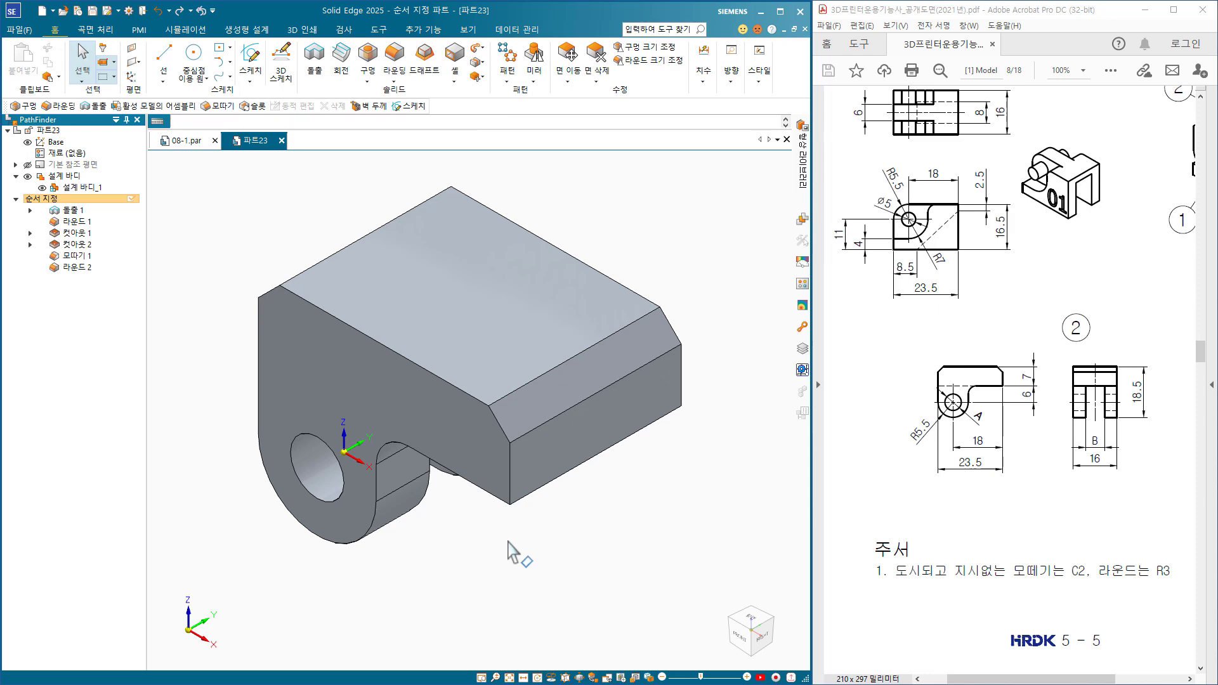
pyautogui.hotkey('ctrl', 's')
pyautogui.write('08-2')
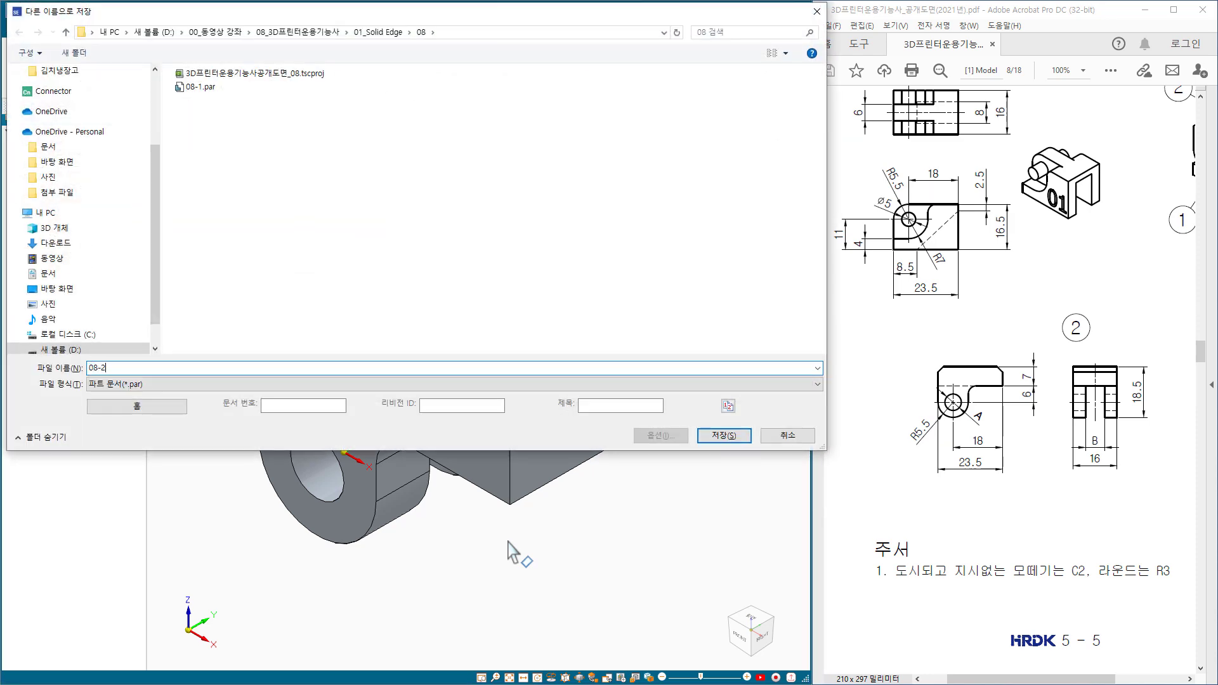
pyautogui.press('Return')
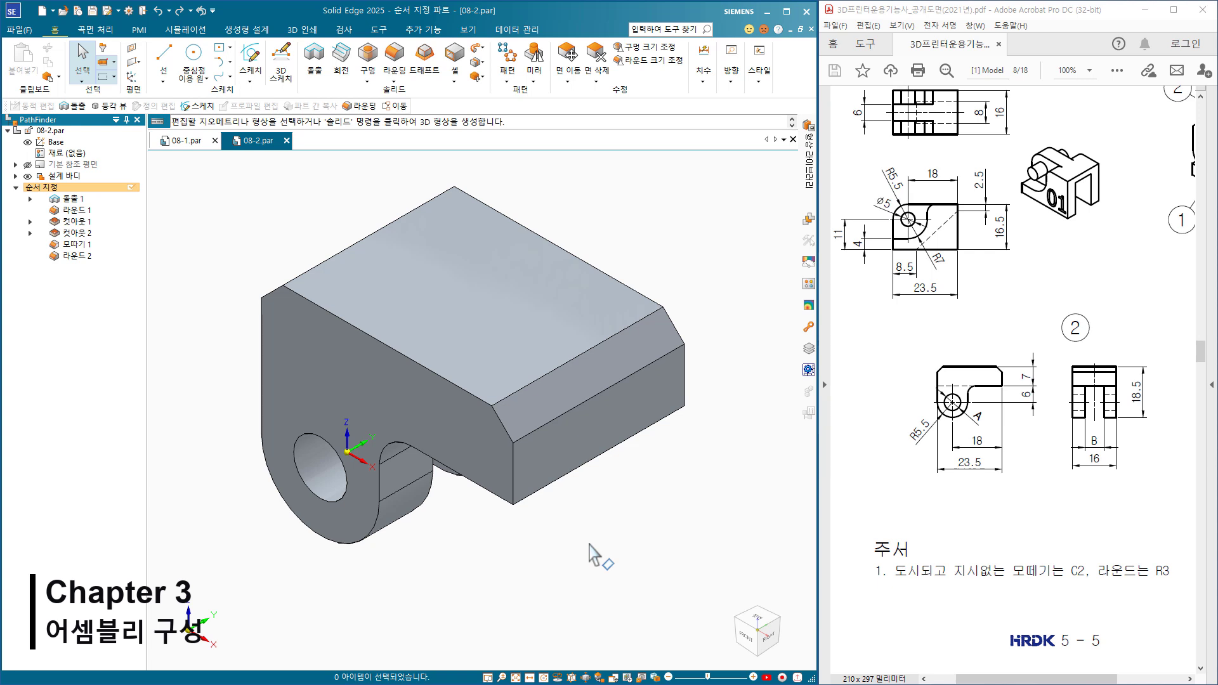
# Close the 08-2 part and create an assembly from the active 08-1 model with the ISO Metric Assembly.asm template.
pyautogui.click(286, 140)
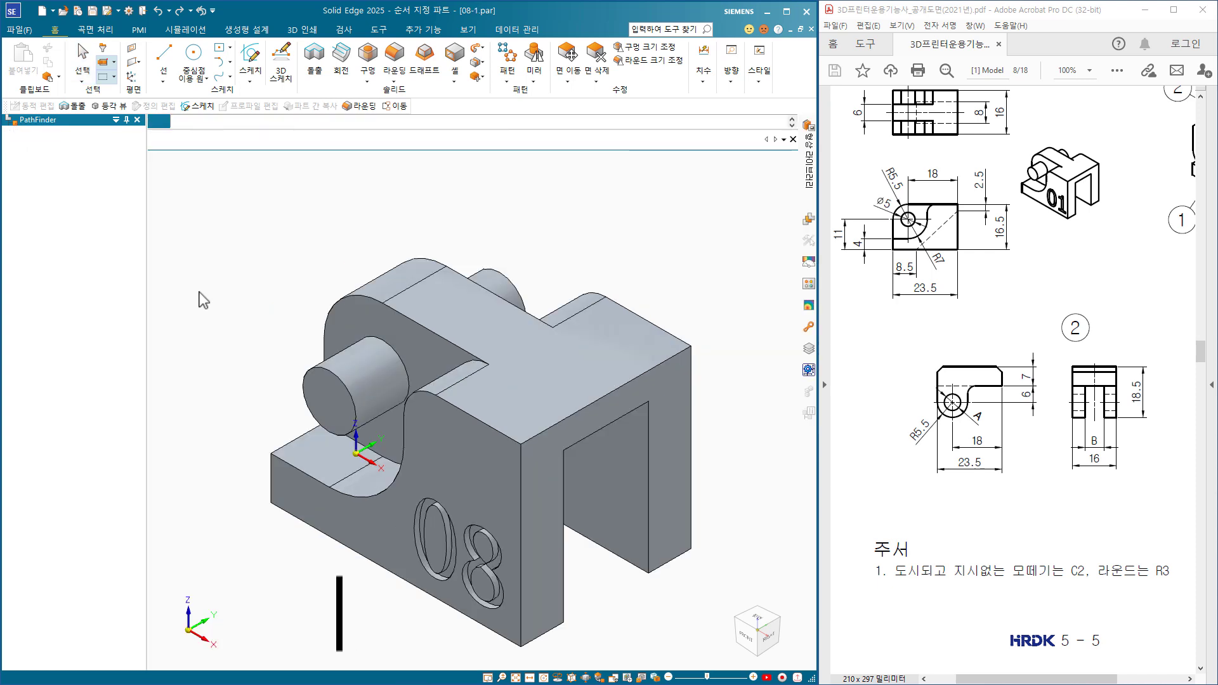
pyautogui.click(53, 11)
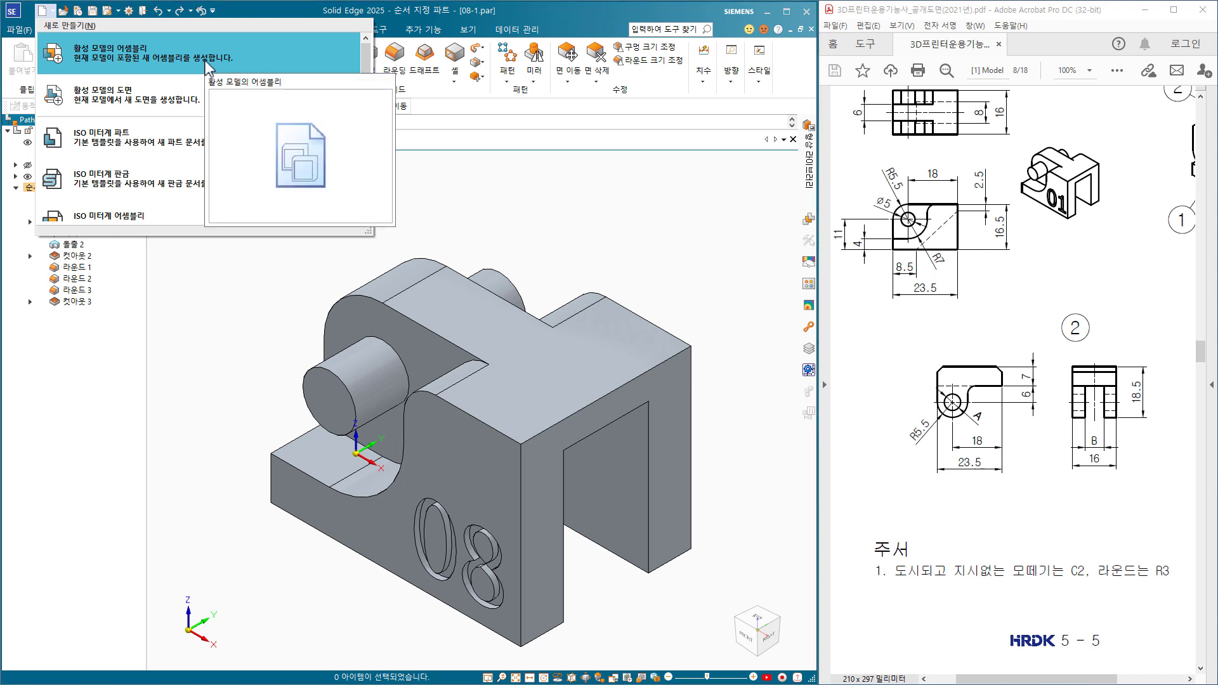
pyautogui.click(208, 67)
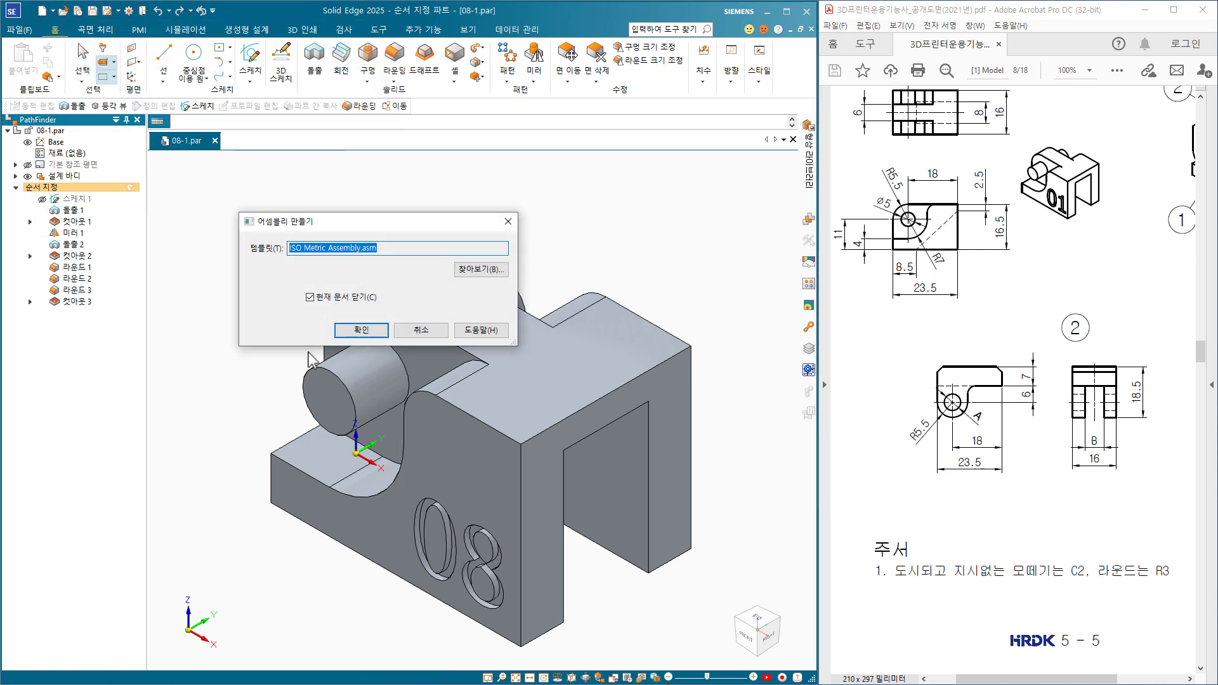
pyautogui.click(359, 330)
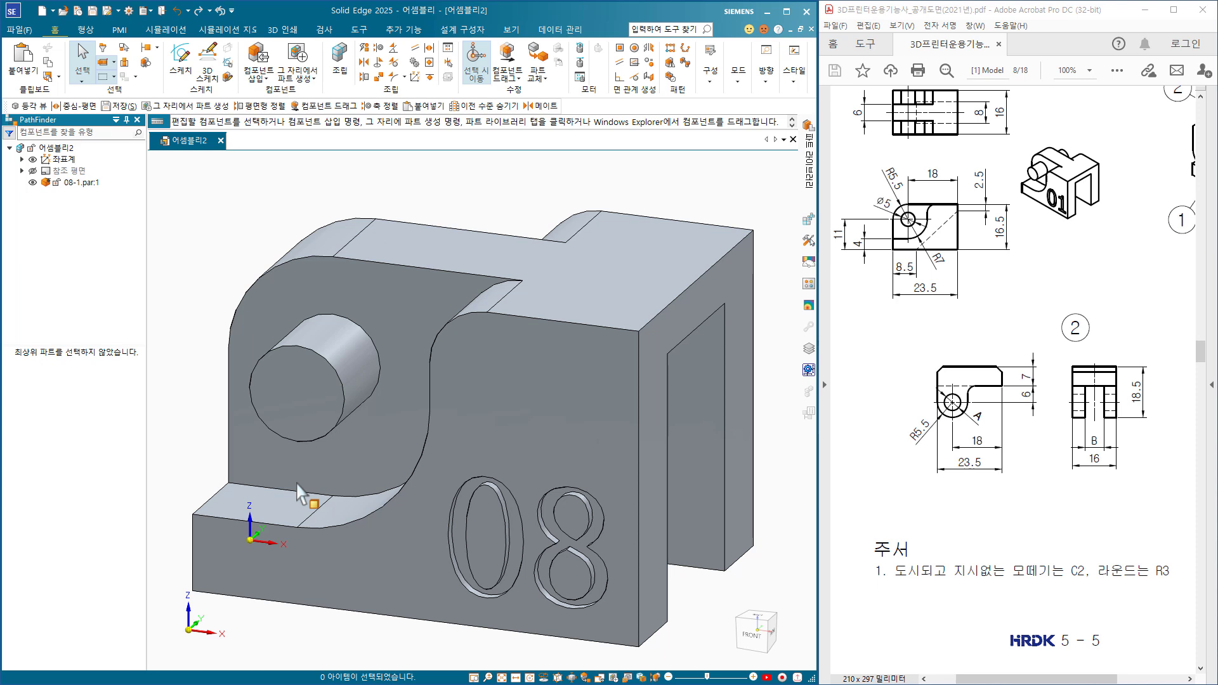
# Save the new assembly as 08 in the 08 folder.
pyautogui.hotkey('ctrl', 's')
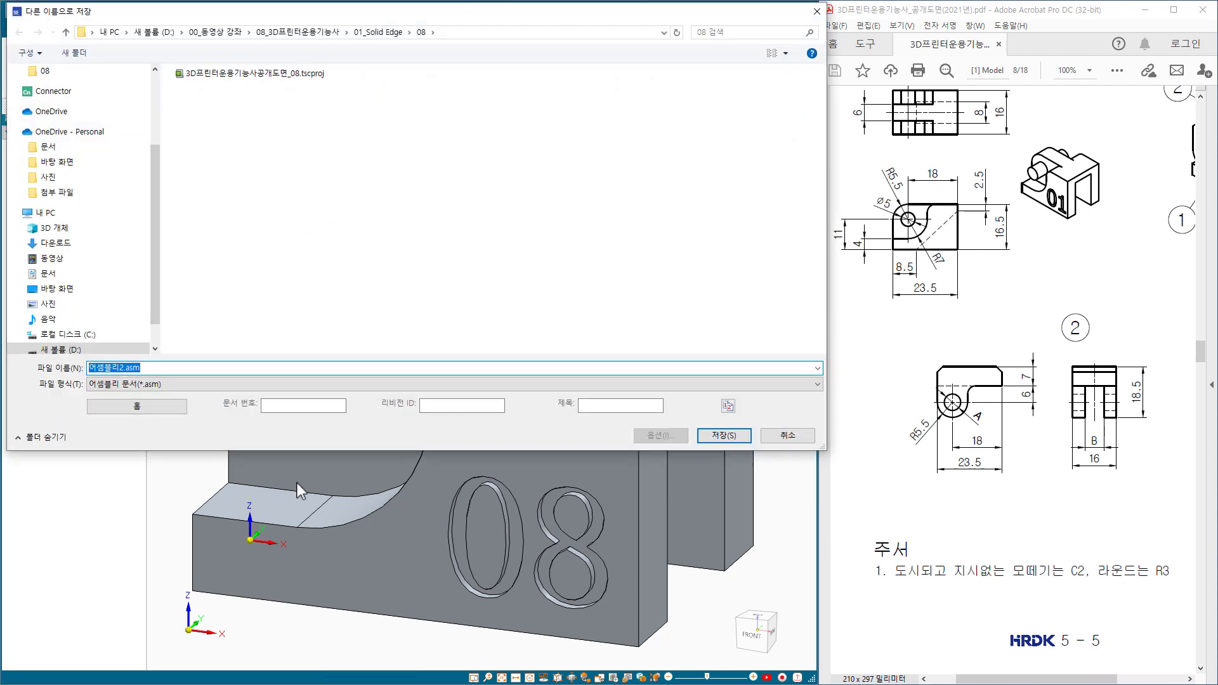
pyautogui.write('08')
pyautogui.press('Return')
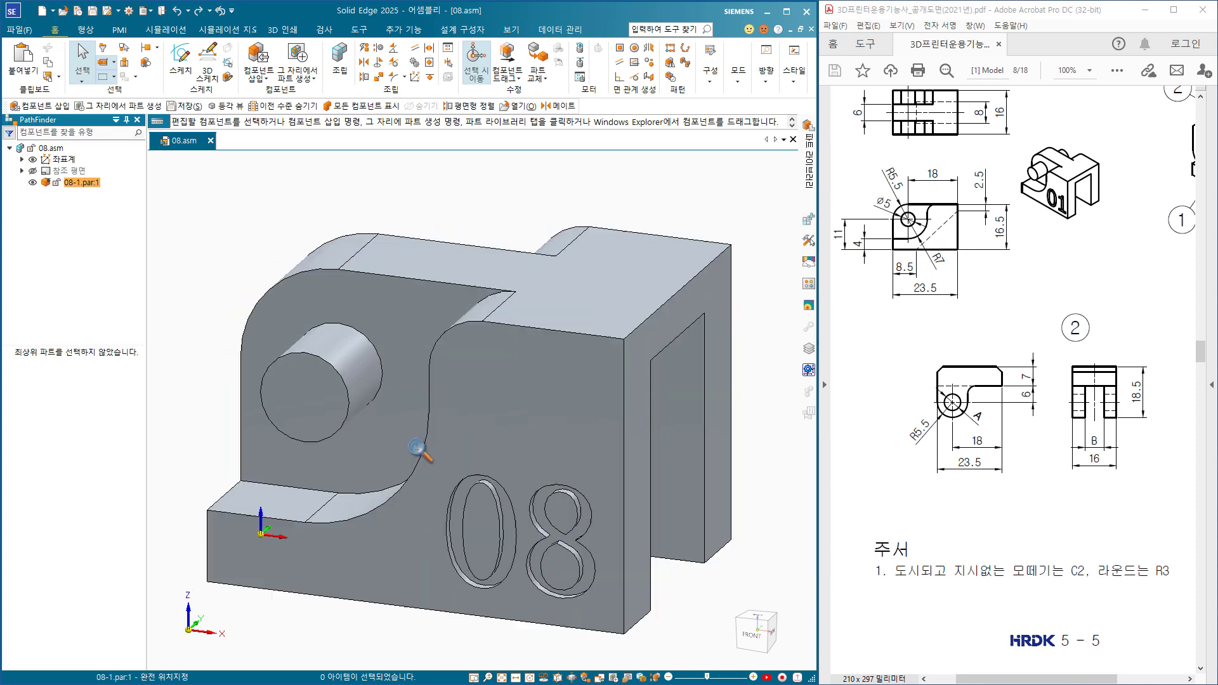
# Insert the 08-2.par component from the 08 folder into the assembly beside 08-1.
pyautogui.scroll(-4, 413, 457)
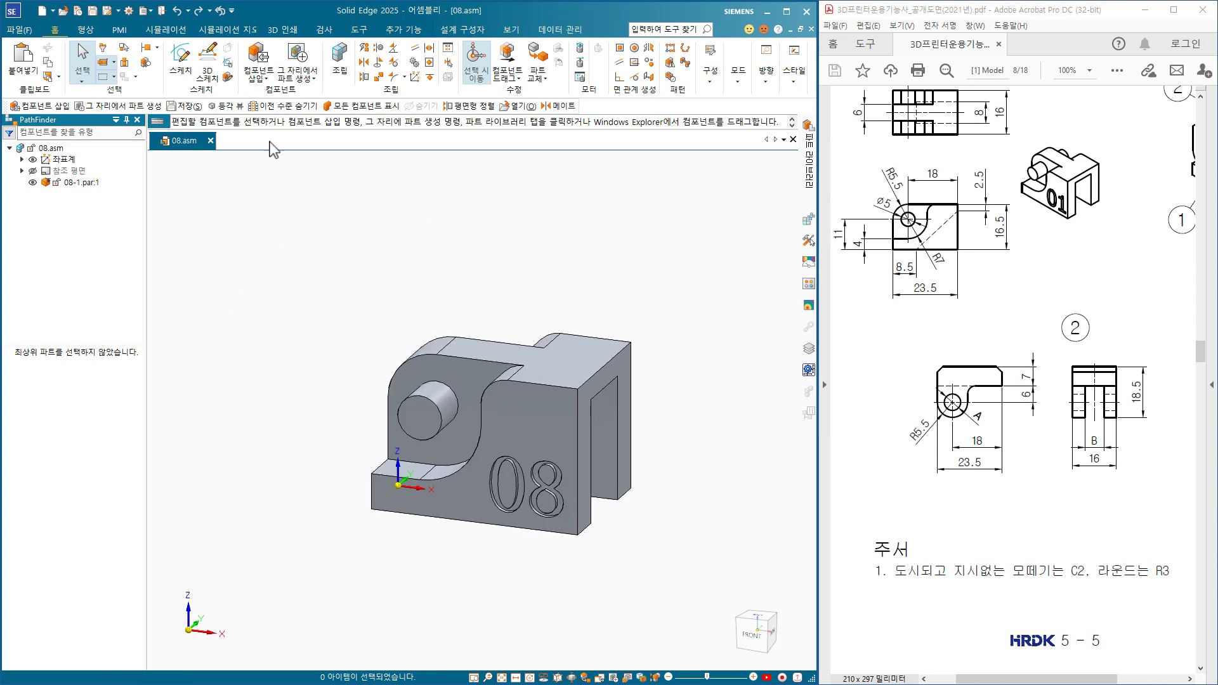
pyautogui.click(254, 56)
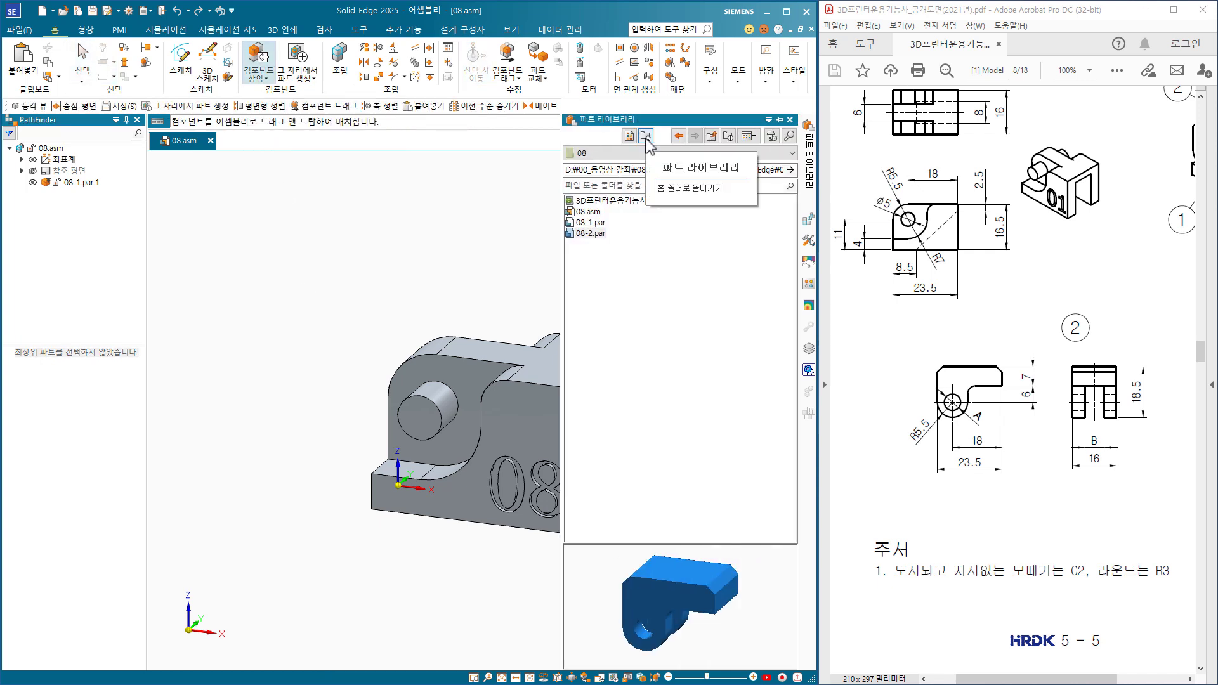
pyautogui.click(646, 144)
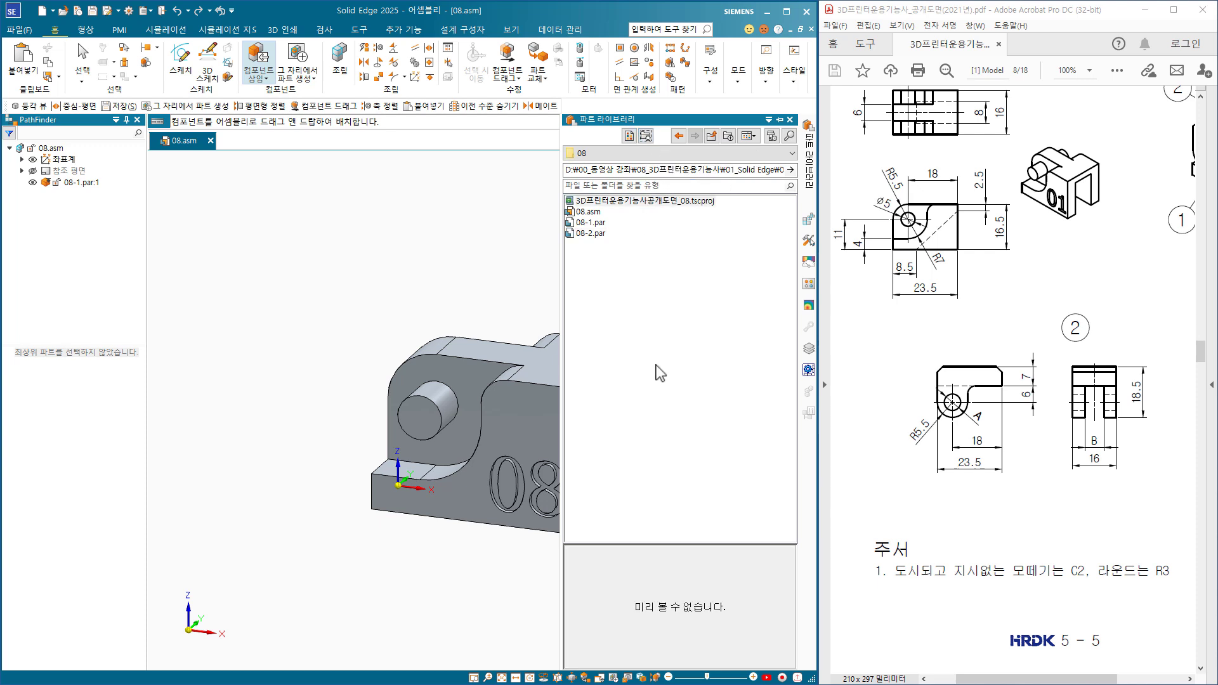
pyautogui.click(590, 234)
pyautogui.click(589, 233)
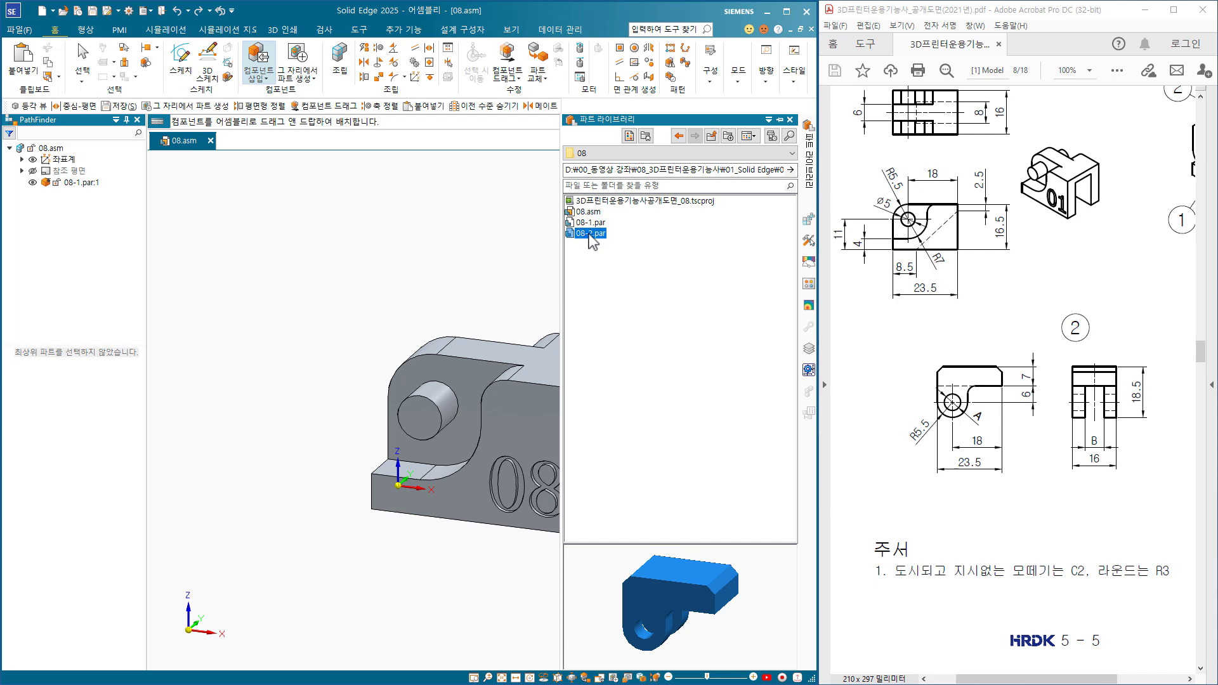
pyautogui.moveTo(589, 233); pyautogui.dragTo(397, 264)
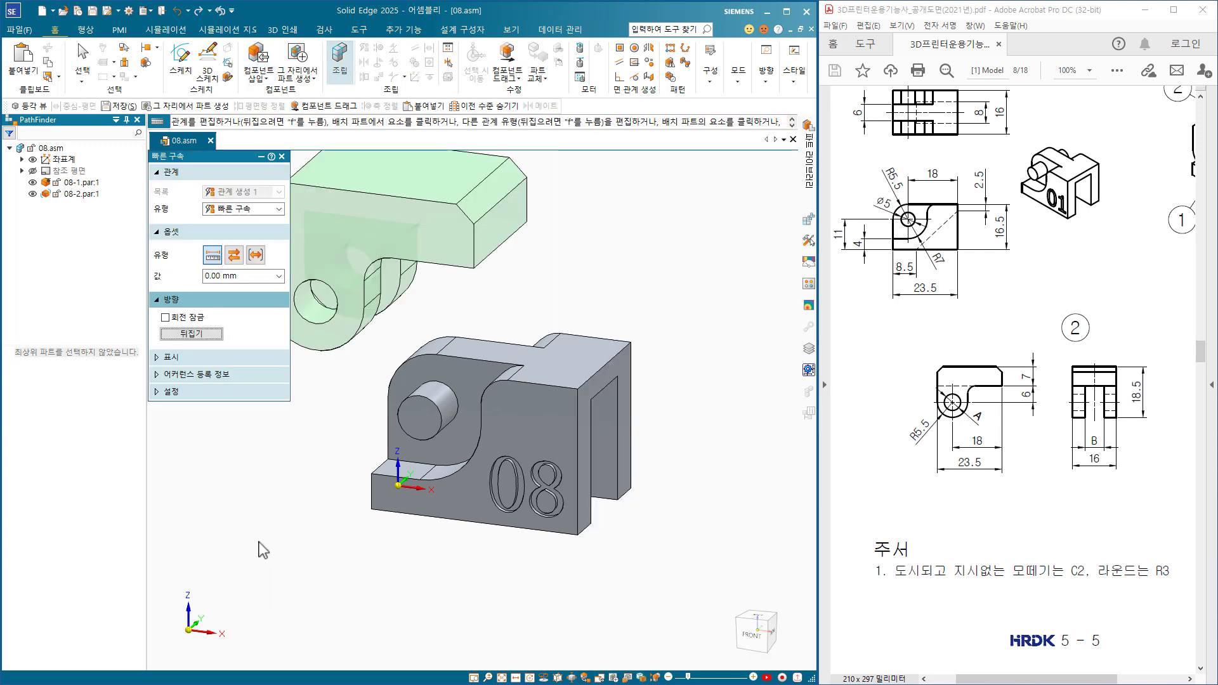
# Axially align the hinge hole of 08-2 with the cylindrical pin of 08-1, leaving rotation unlocked.
pyautogui.click(265, 212)
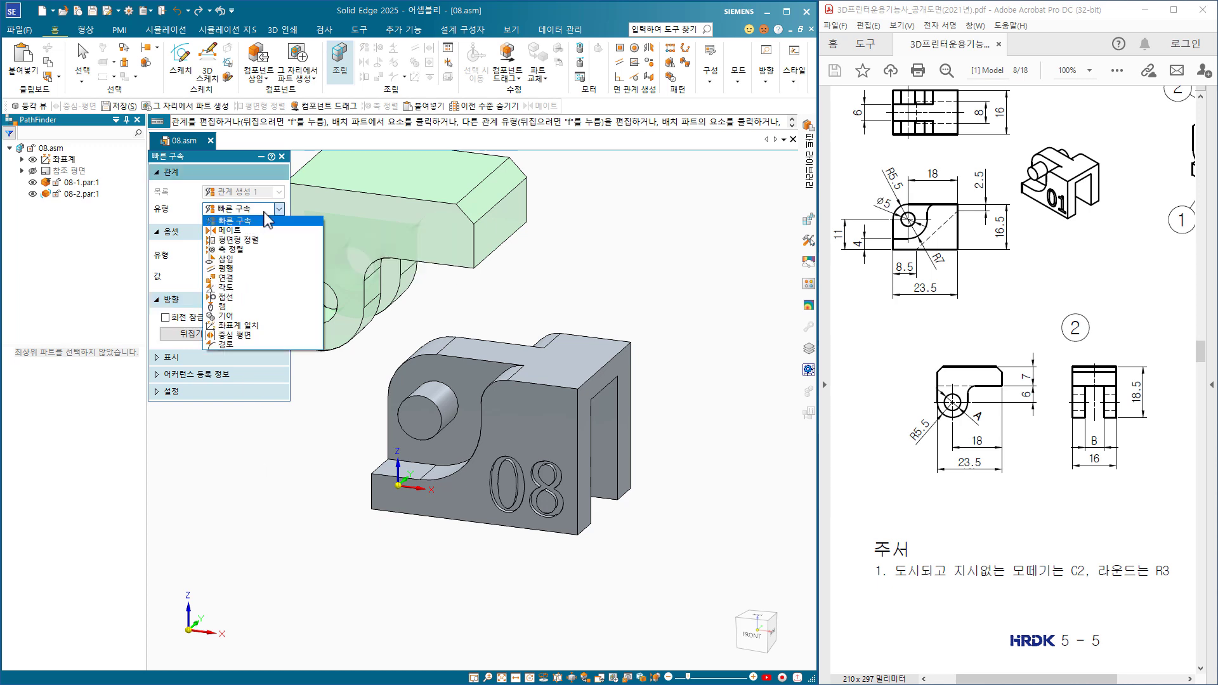
pyautogui.click(232, 249)
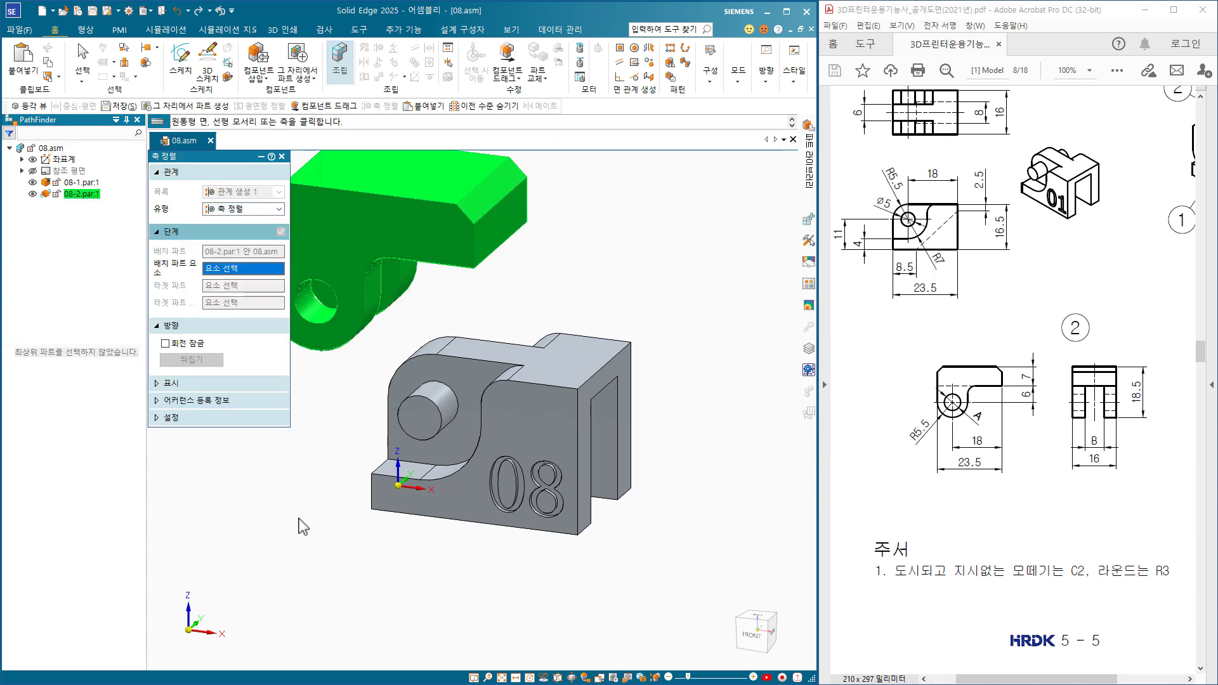
pyautogui.click(314, 320)
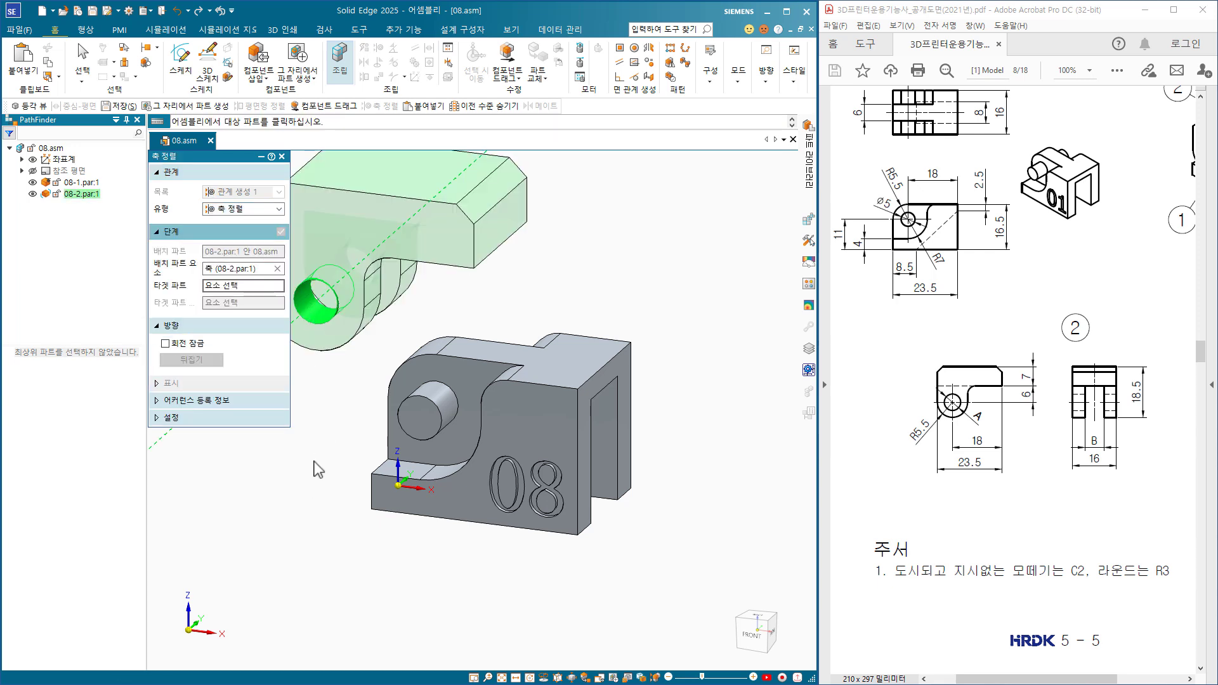
pyautogui.click(512, 418)
pyautogui.click(436, 402)
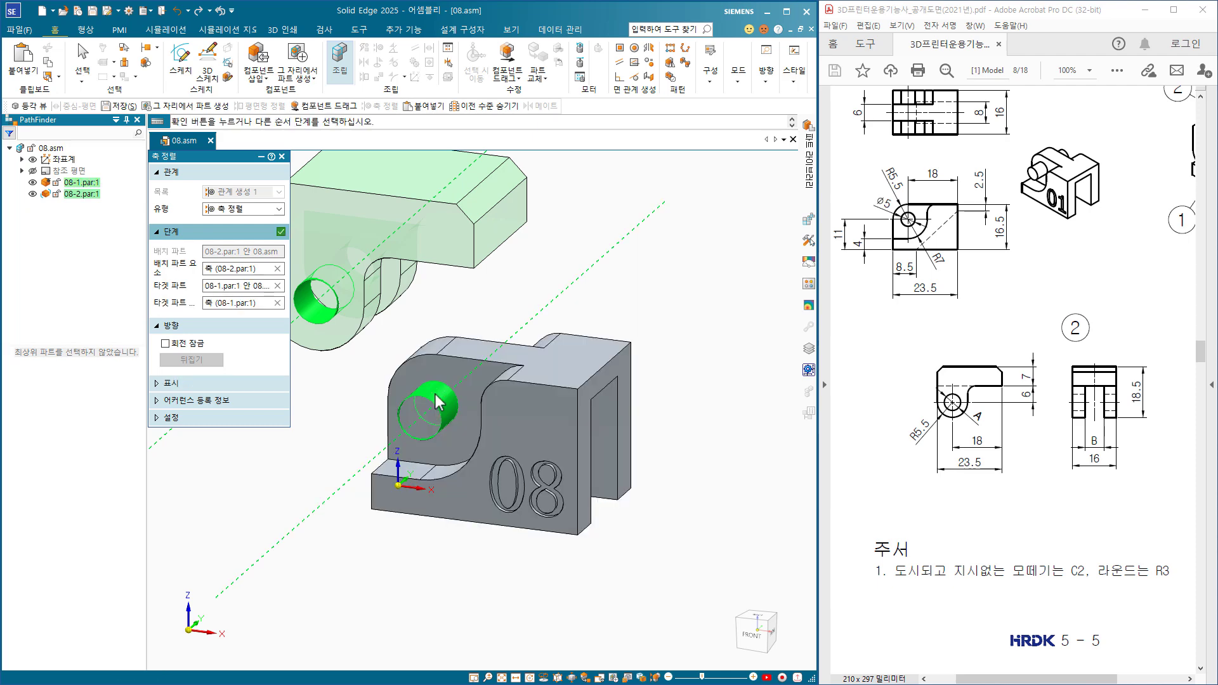
pyautogui.click(281, 232)
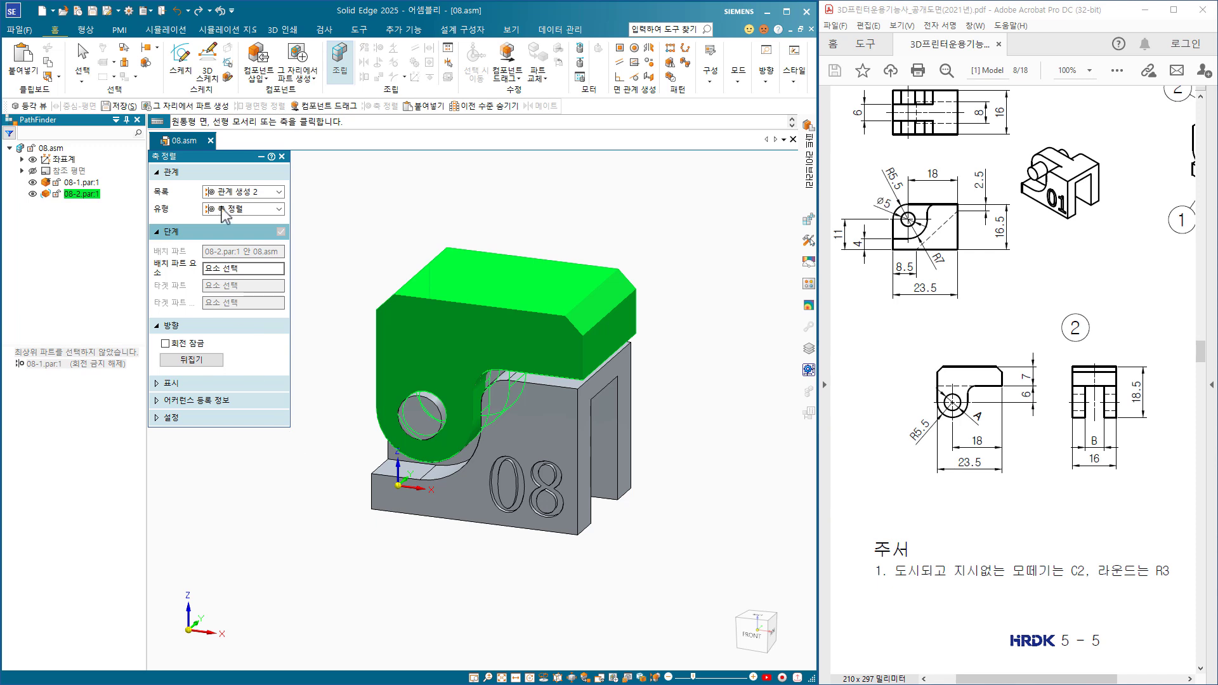
# Centre 08-2 across the width of 08-1 with a double center-plane relationship between both parts' outer side faces.
pyautogui.click(278, 209)
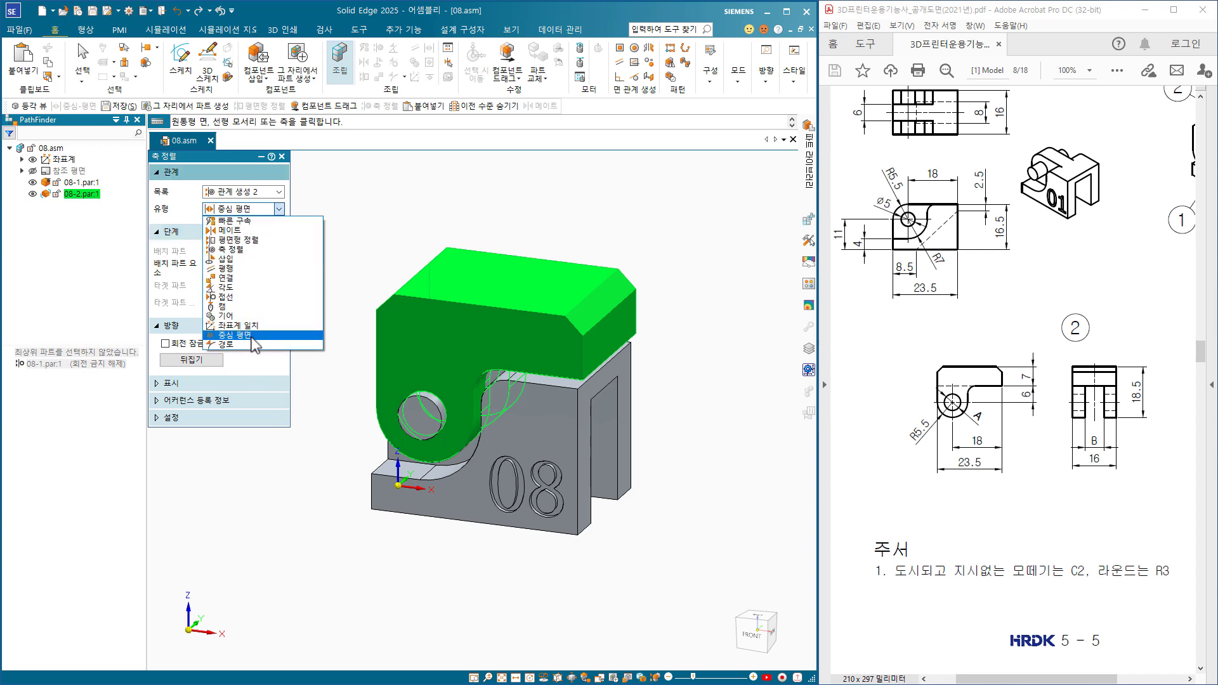
pyautogui.click(253, 336)
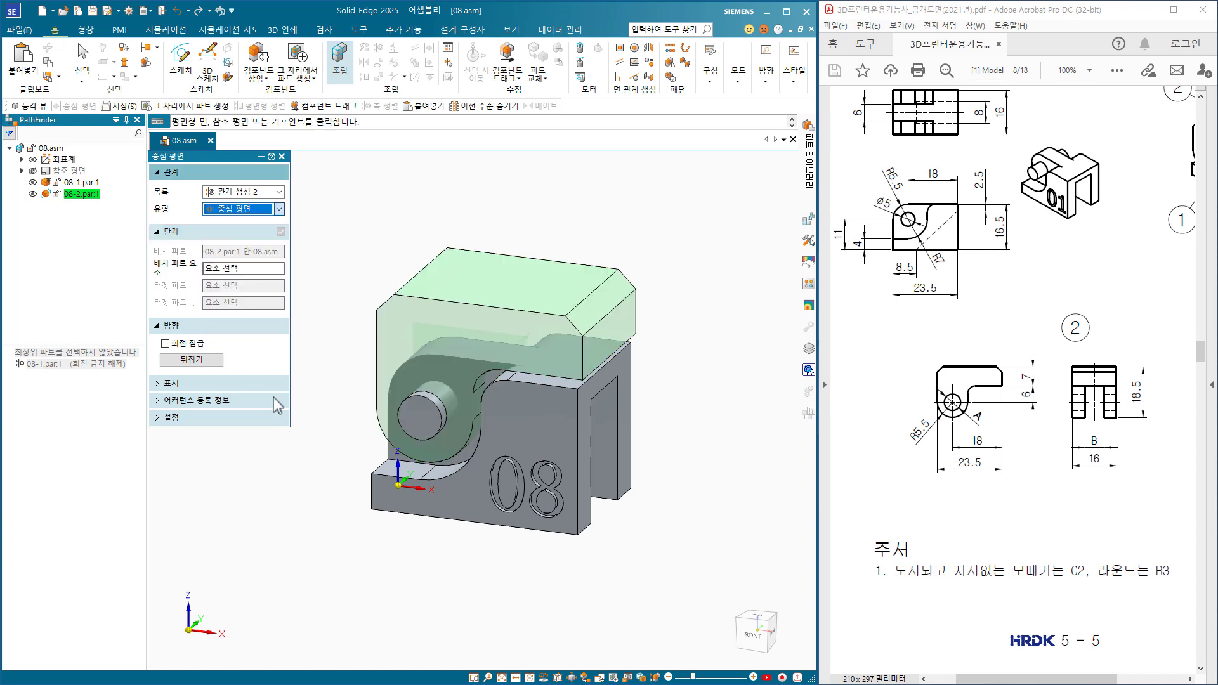
pyautogui.click(402, 331)
pyautogui.moveTo(329, 475); pyautogui.dragTo(459, 329, button='middle')
pyautogui.click(459, 329)
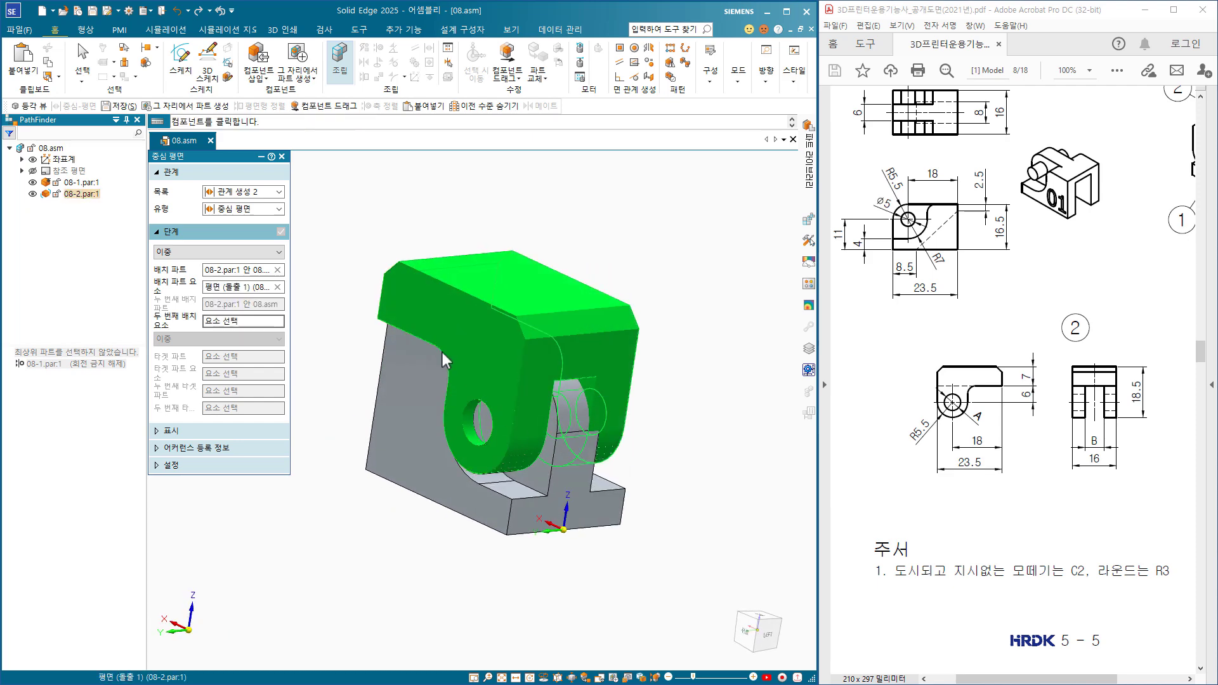
pyautogui.click(402, 409)
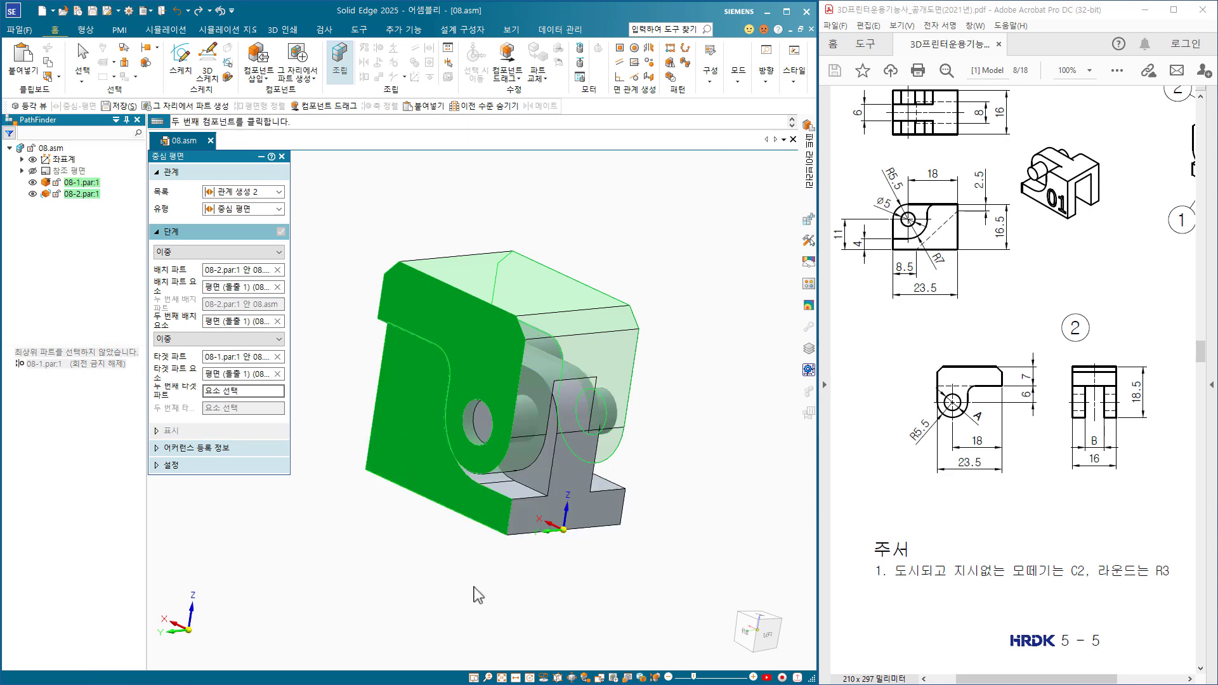
pyautogui.moveTo(477, 594); pyautogui.dragTo(574, 489, button='middle')
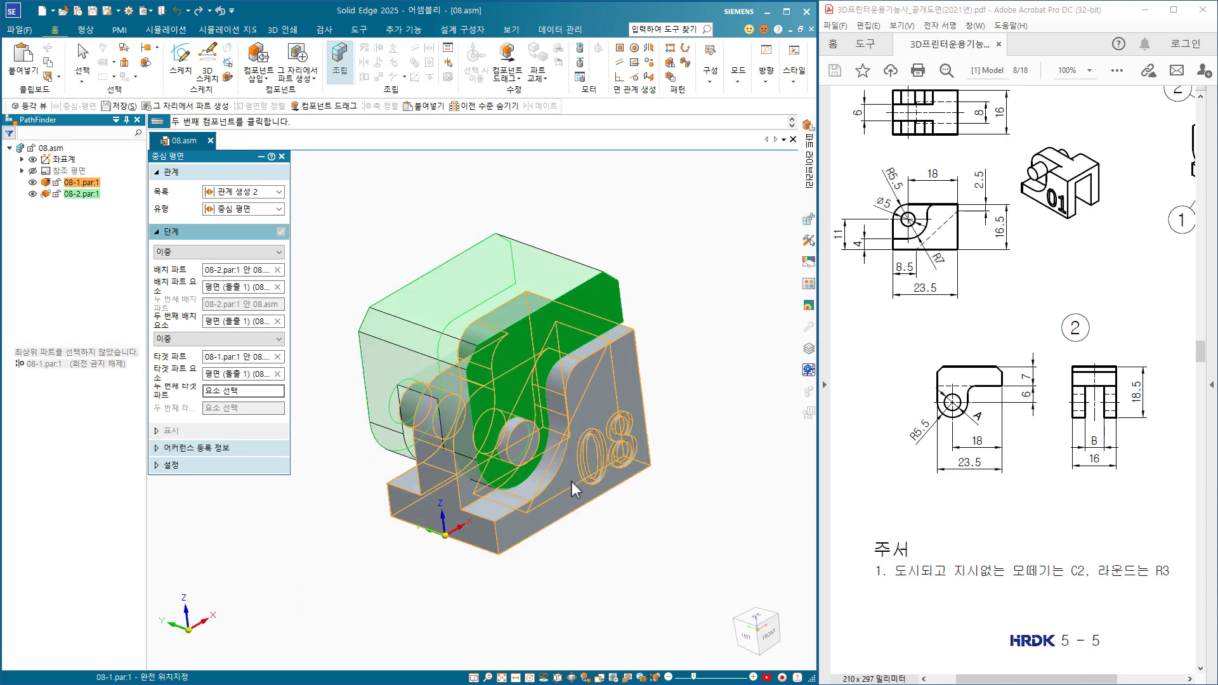
pyautogui.click(571, 484)
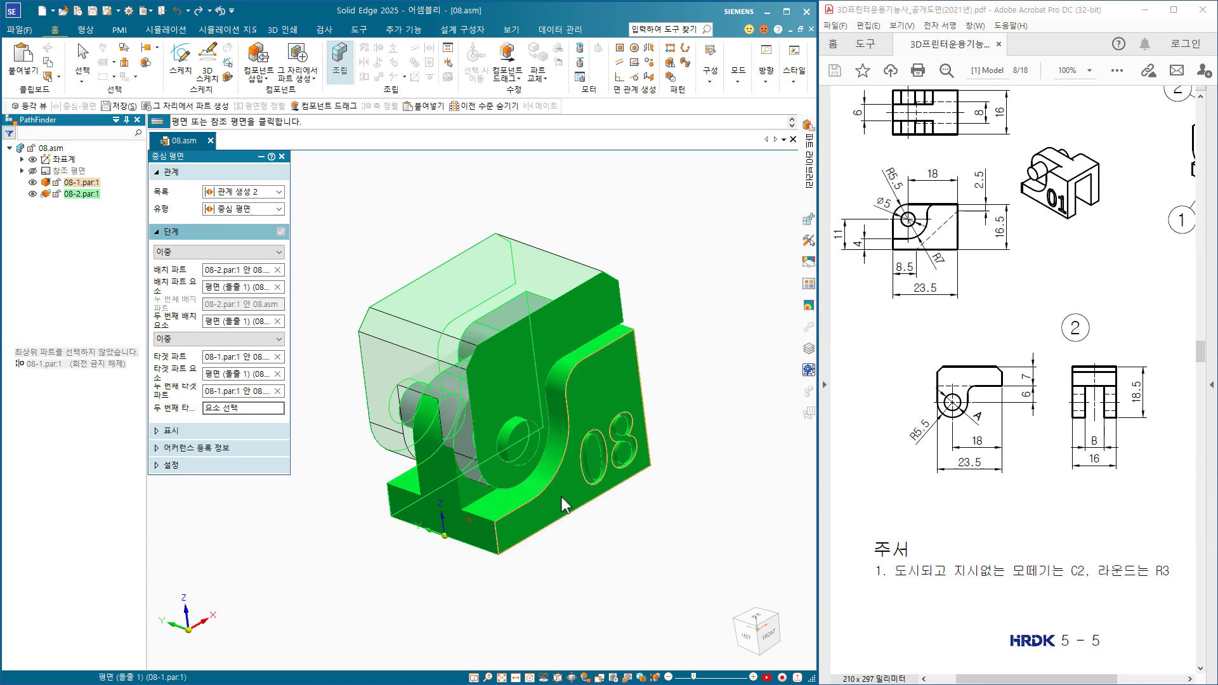
pyautogui.click(562, 496)
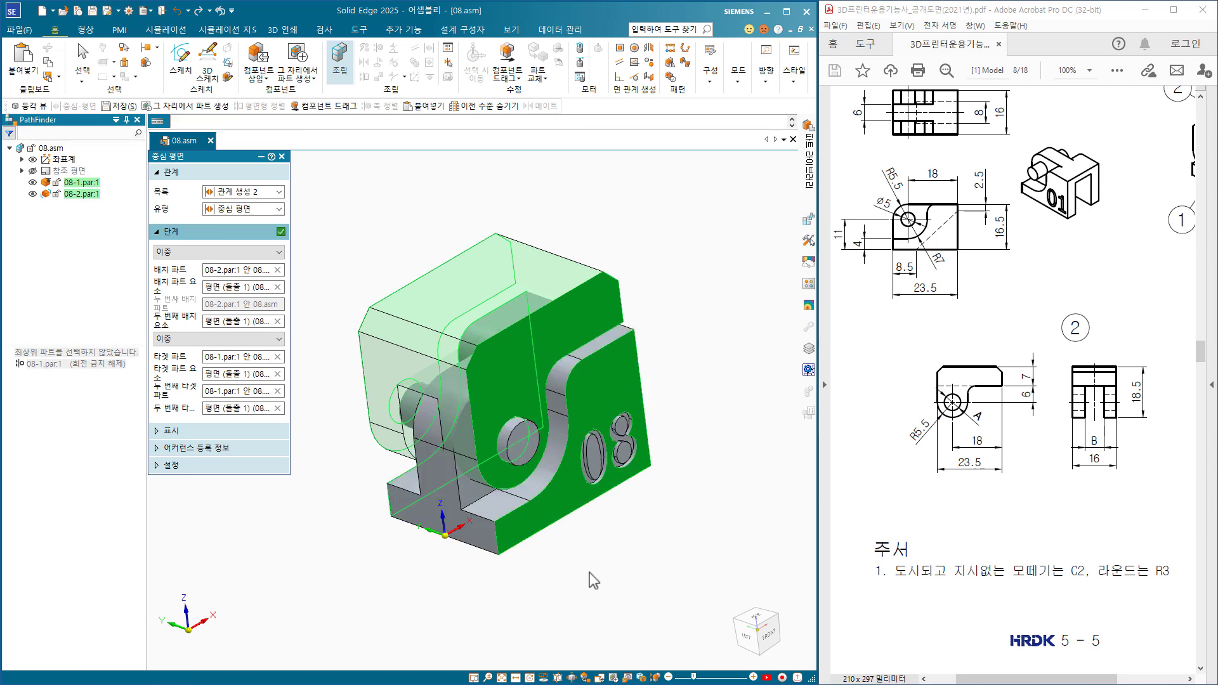
pyautogui.click(281, 232)
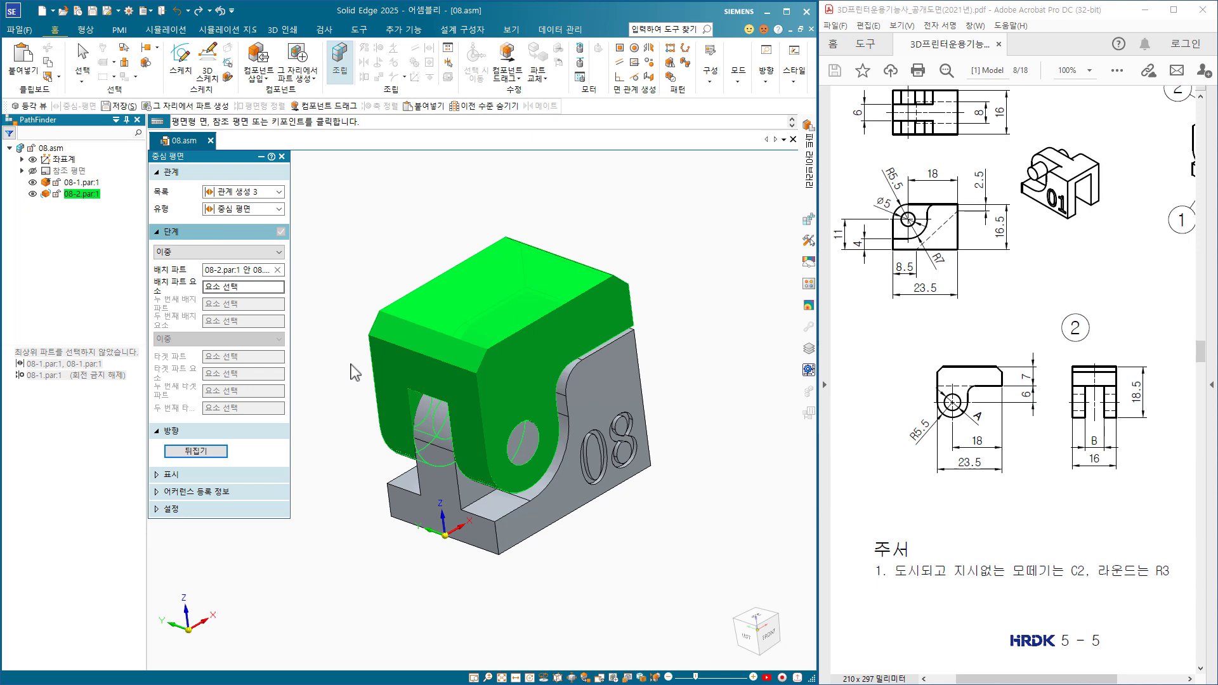
# Planar-align the hinge-side end faces of 08-2 and 08-1 with a floating offset, and finish in the isometric view.
pyautogui.moveTo(356, 373); pyautogui.dragTo(343, 345, button='middle')
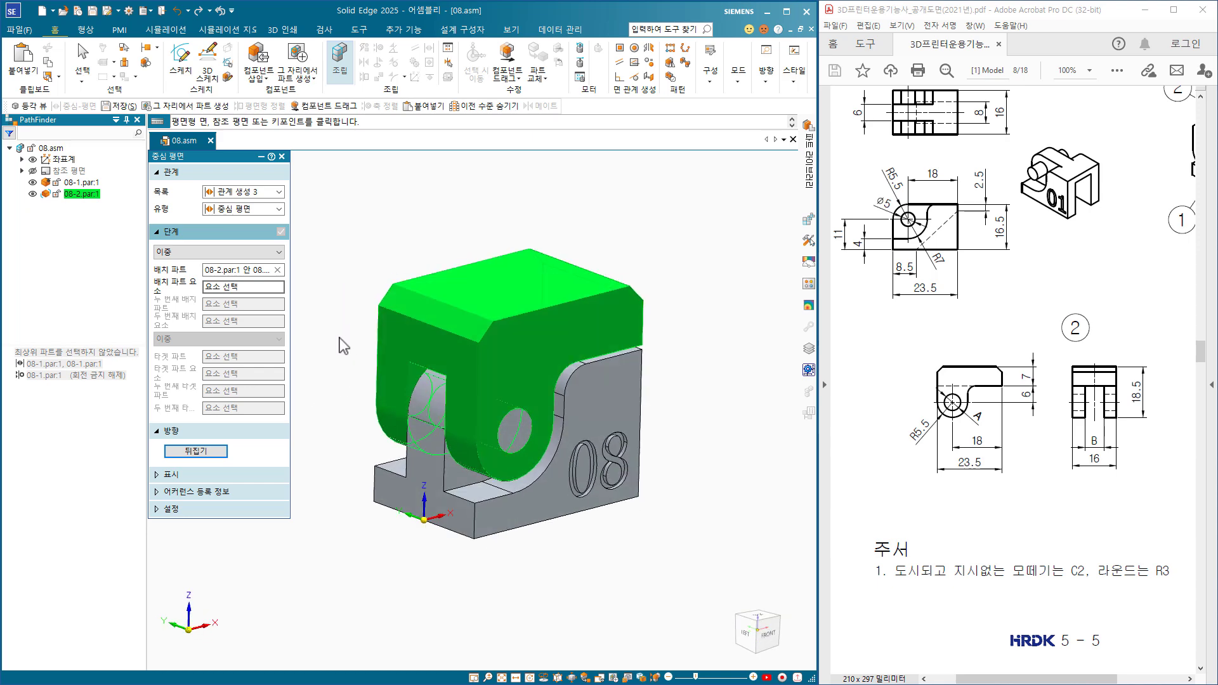
pyautogui.click(232, 213)
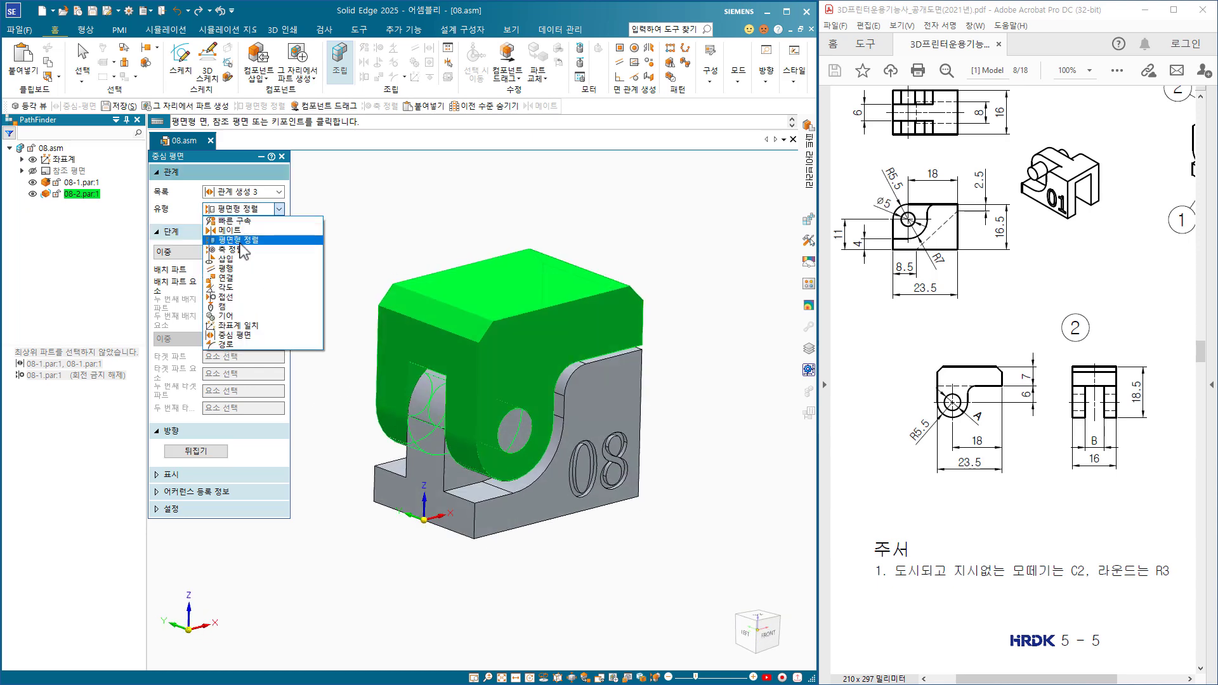
pyautogui.click(239, 240)
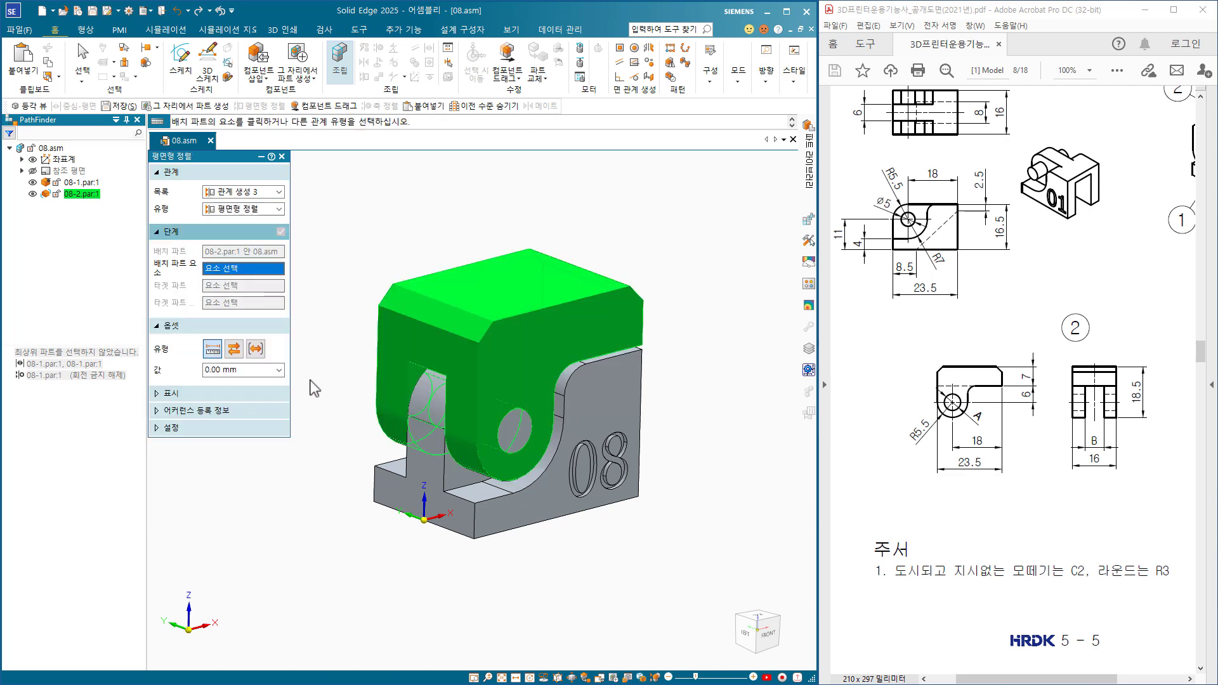
pyautogui.click(383, 329)
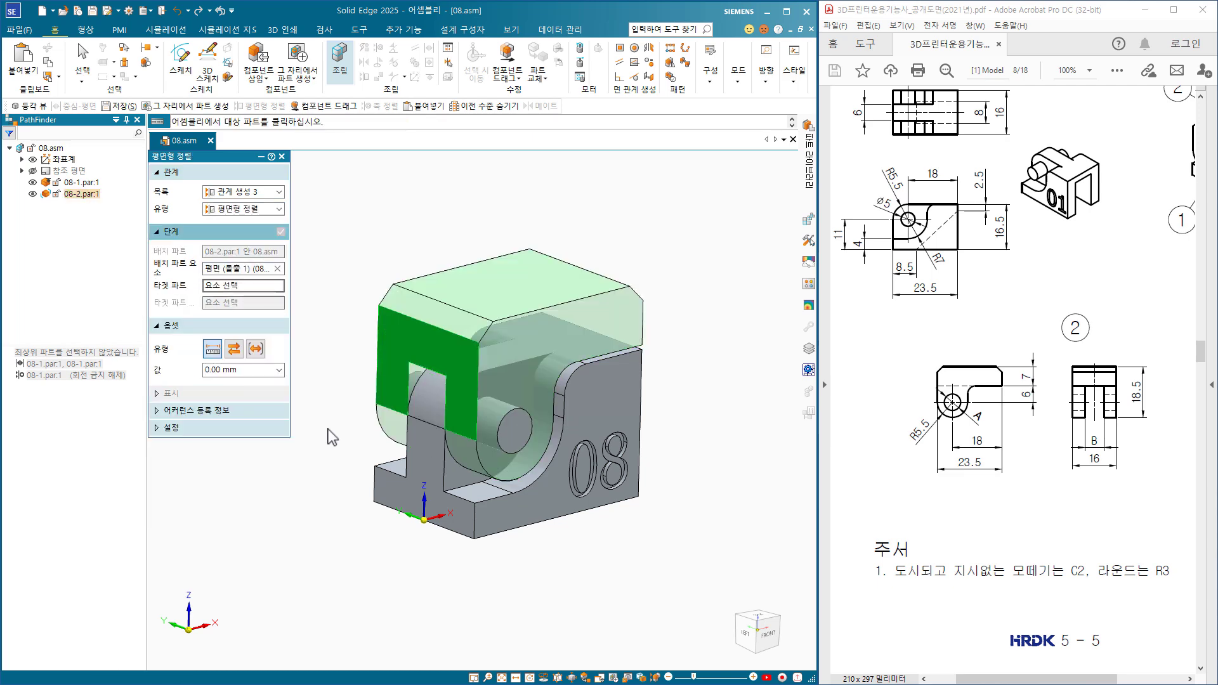
pyautogui.click(399, 500)
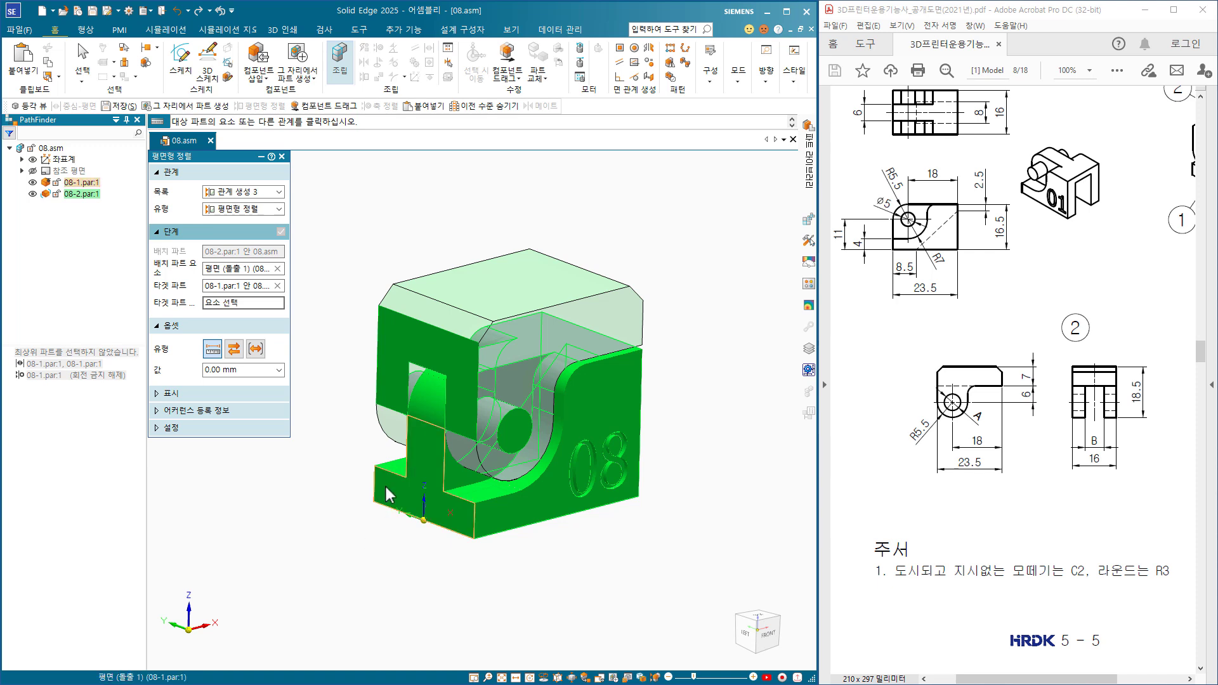
pyautogui.click(396, 498)
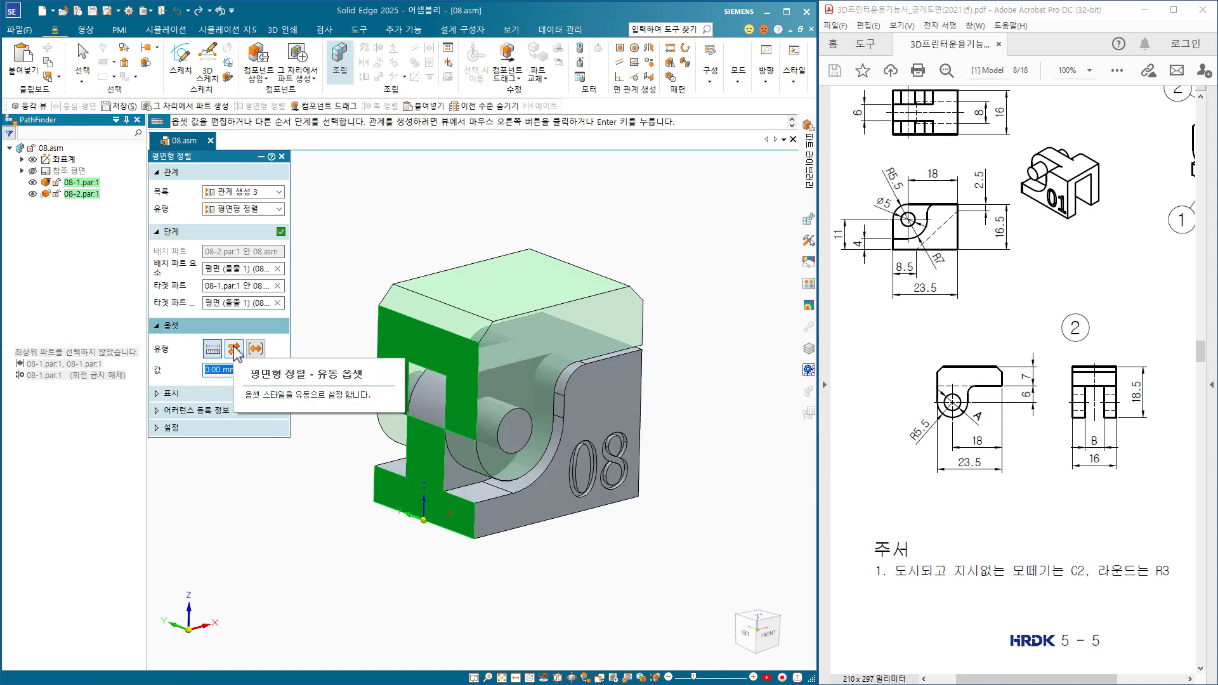
pyautogui.click(234, 349)
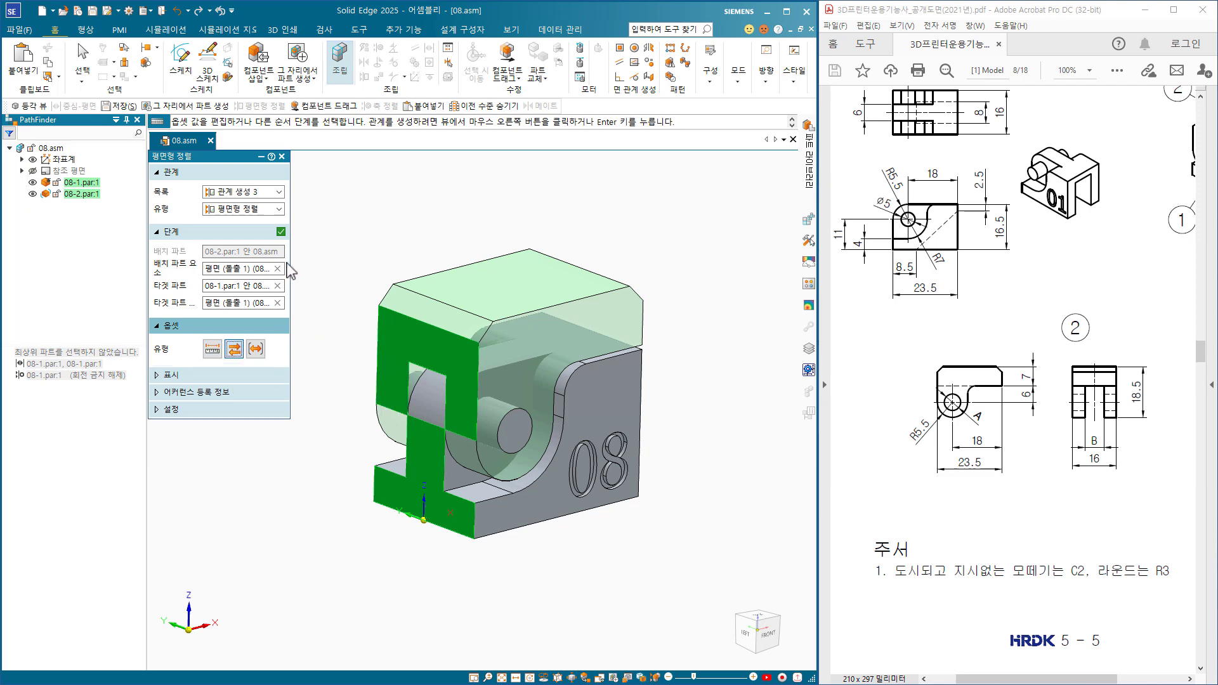
pyautogui.press('Escape')
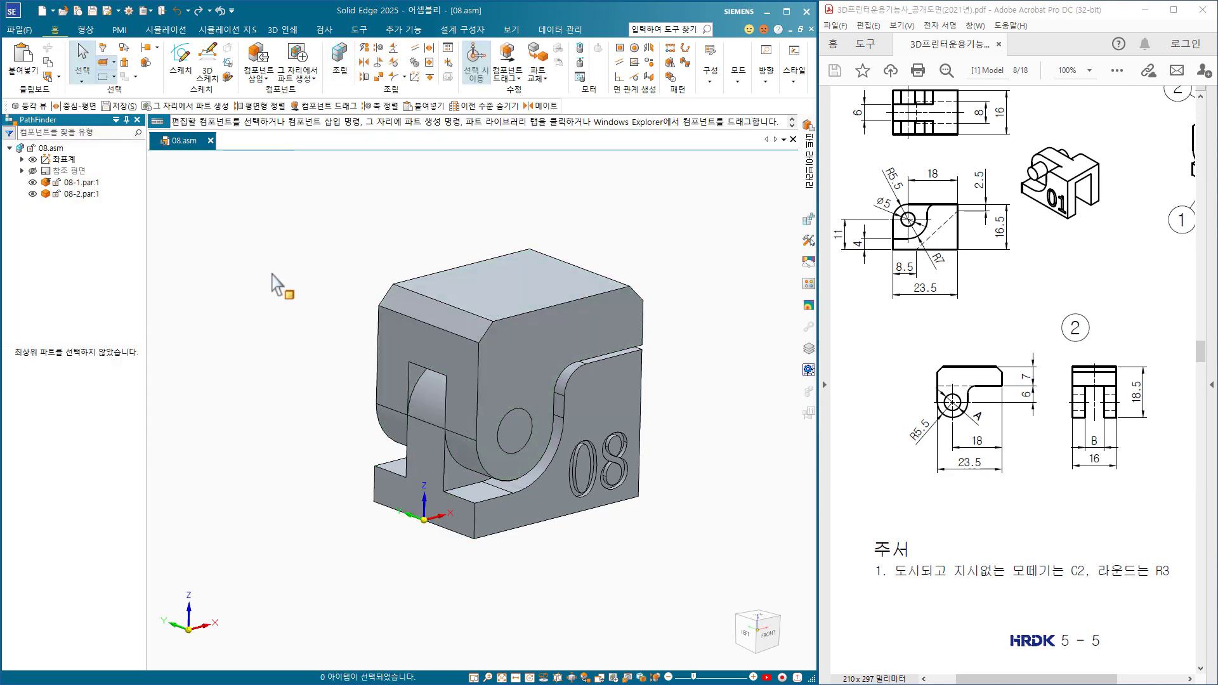
pyautogui.hotkey('ctrl', 'i')
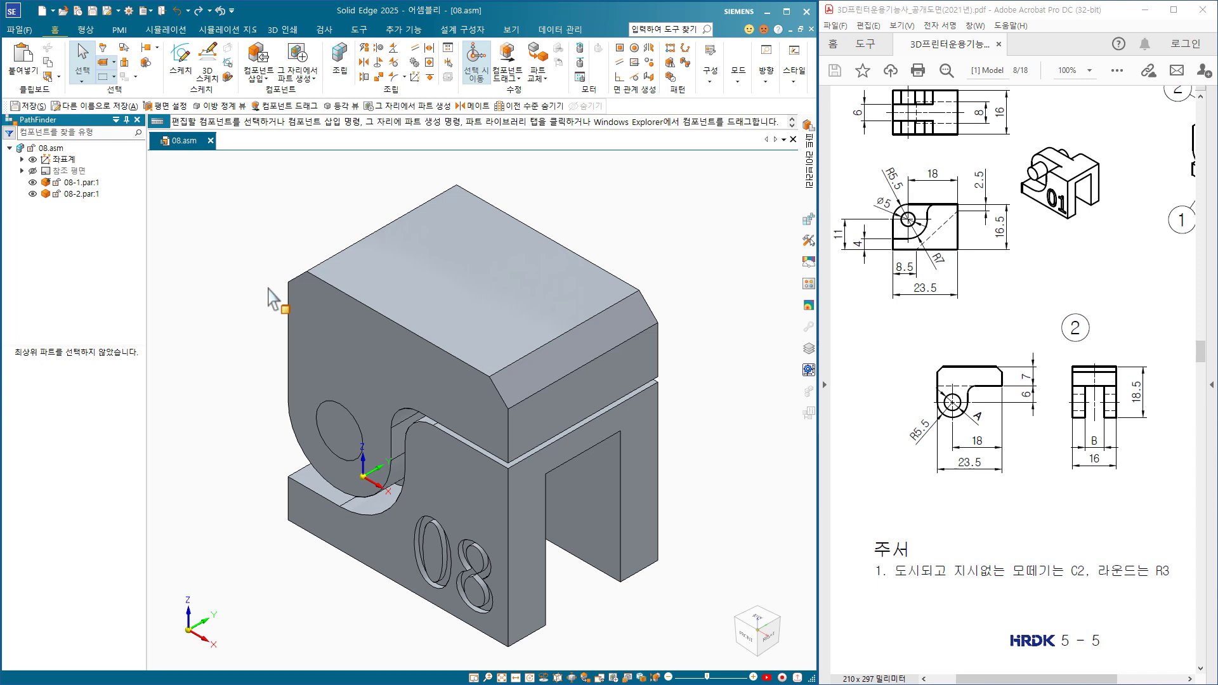
# Bring both parts' drawing views into sight and open 08-2 for in-place editing within the assembly.
pyautogui.moveTo(931, 307); pyautogui.dragTo(950, 373)
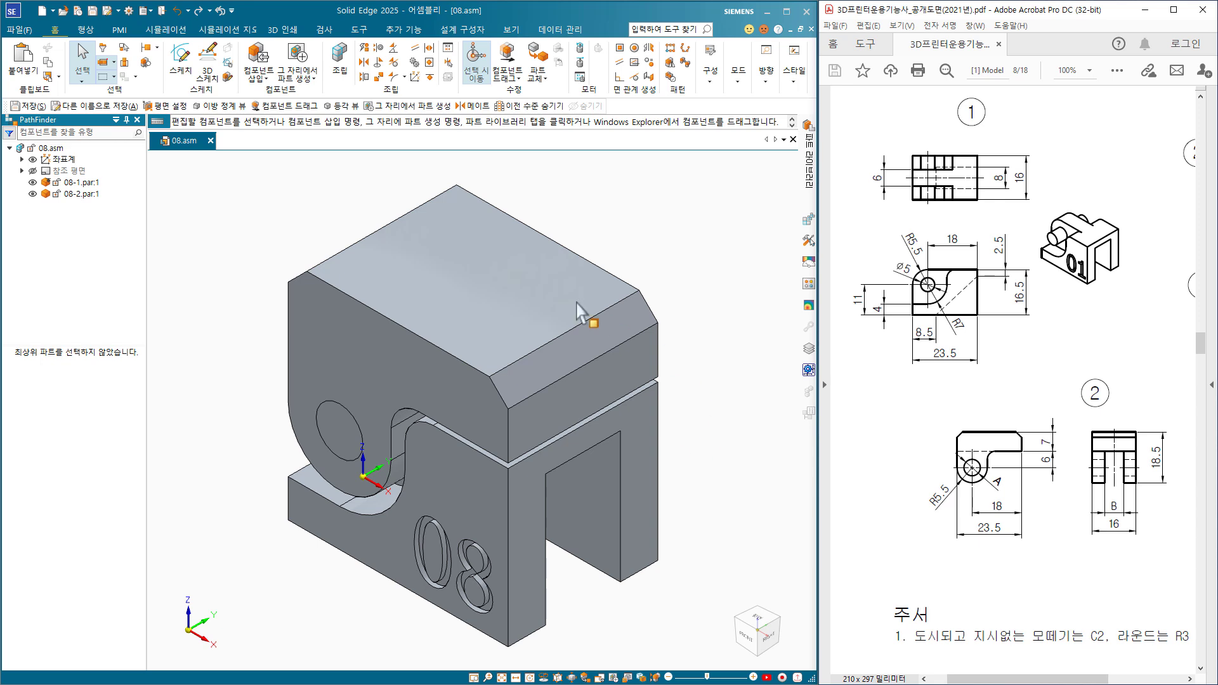
pyautogui.click(489, 272)
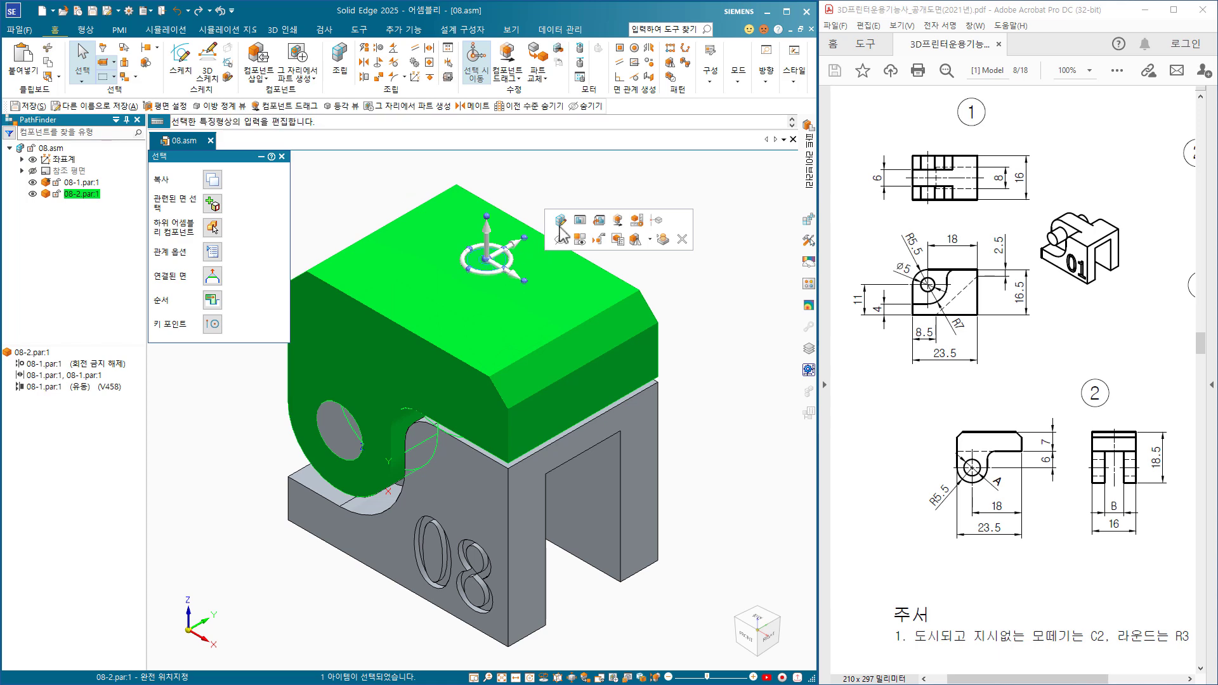
pyautogui.click(579, 220)
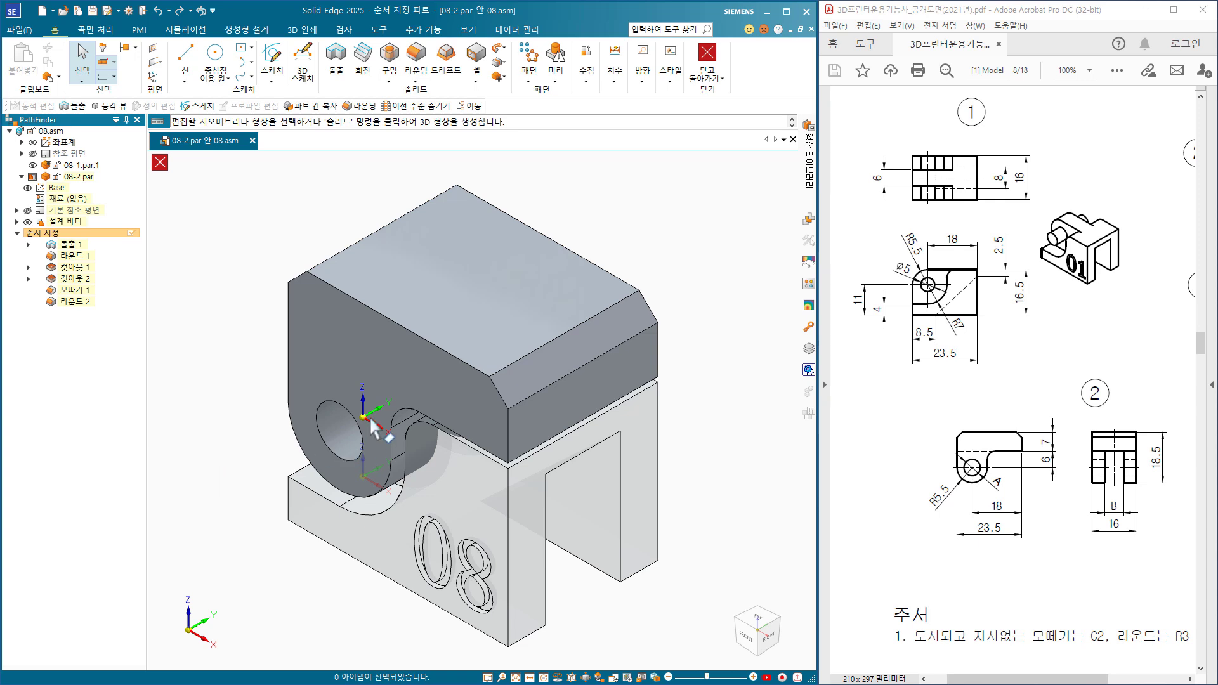
# Edit the profile of the hinge hole cutout in 08-2 and set the hole's diameter to 6 mm.
pyautogui.click(331, 430)
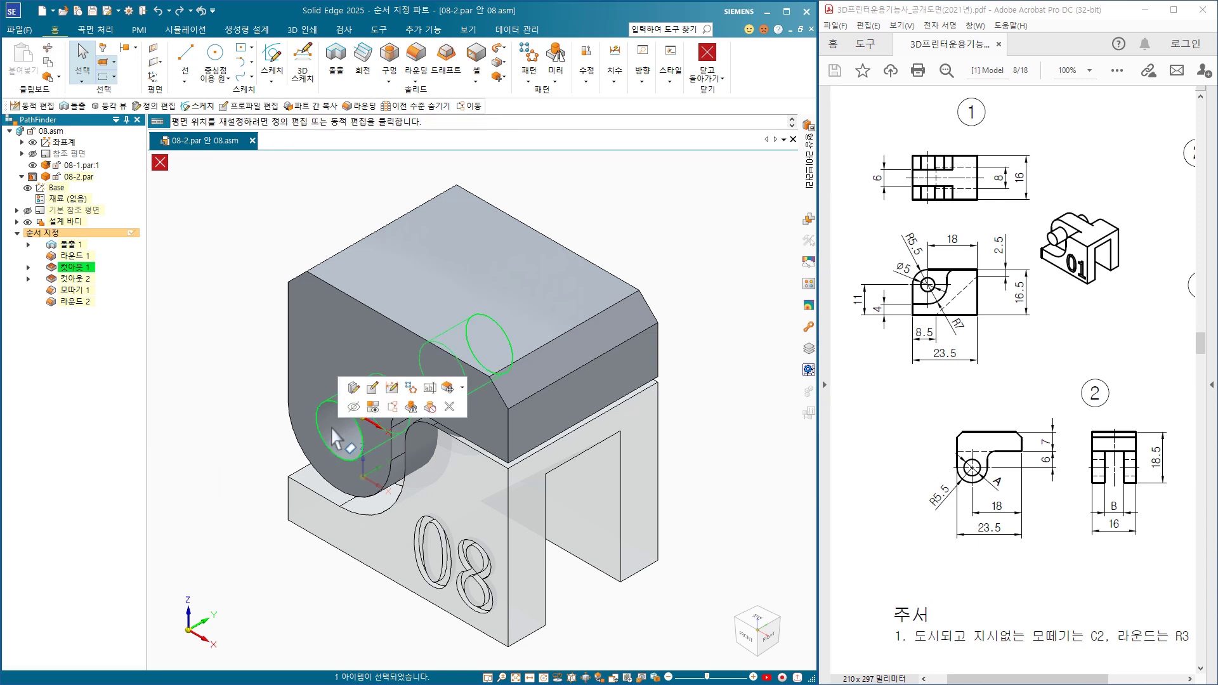
pyautogui.click(393, 388)
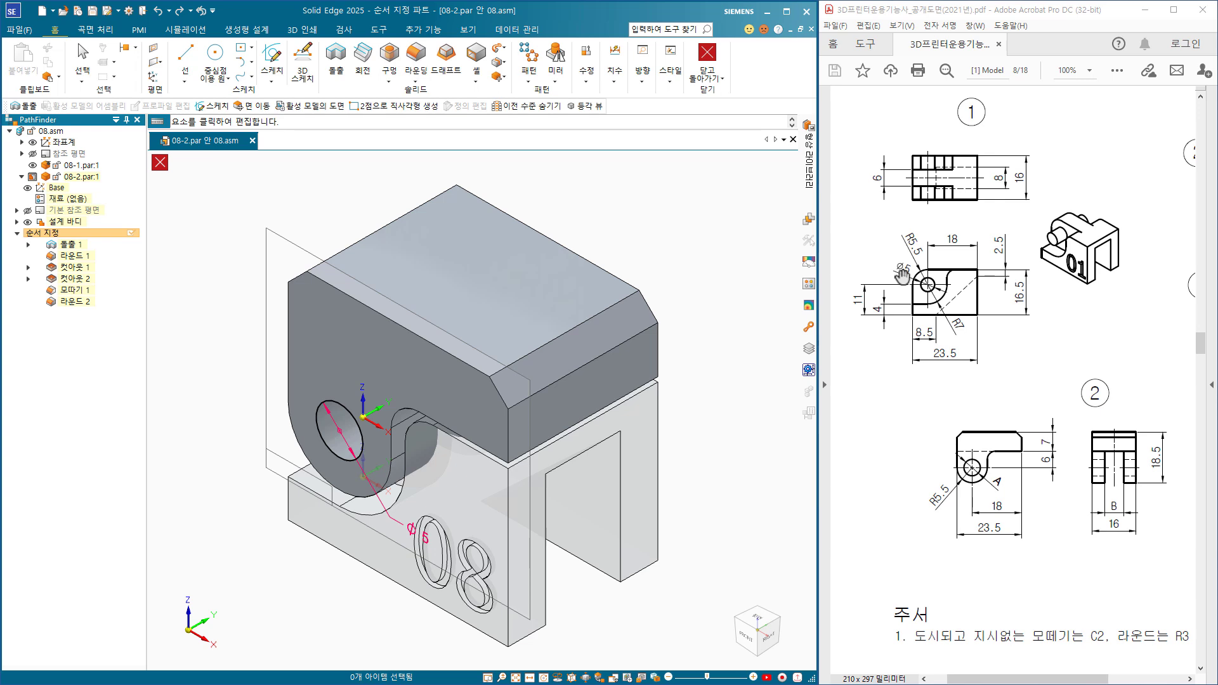
pyautogui.click(416, 531)
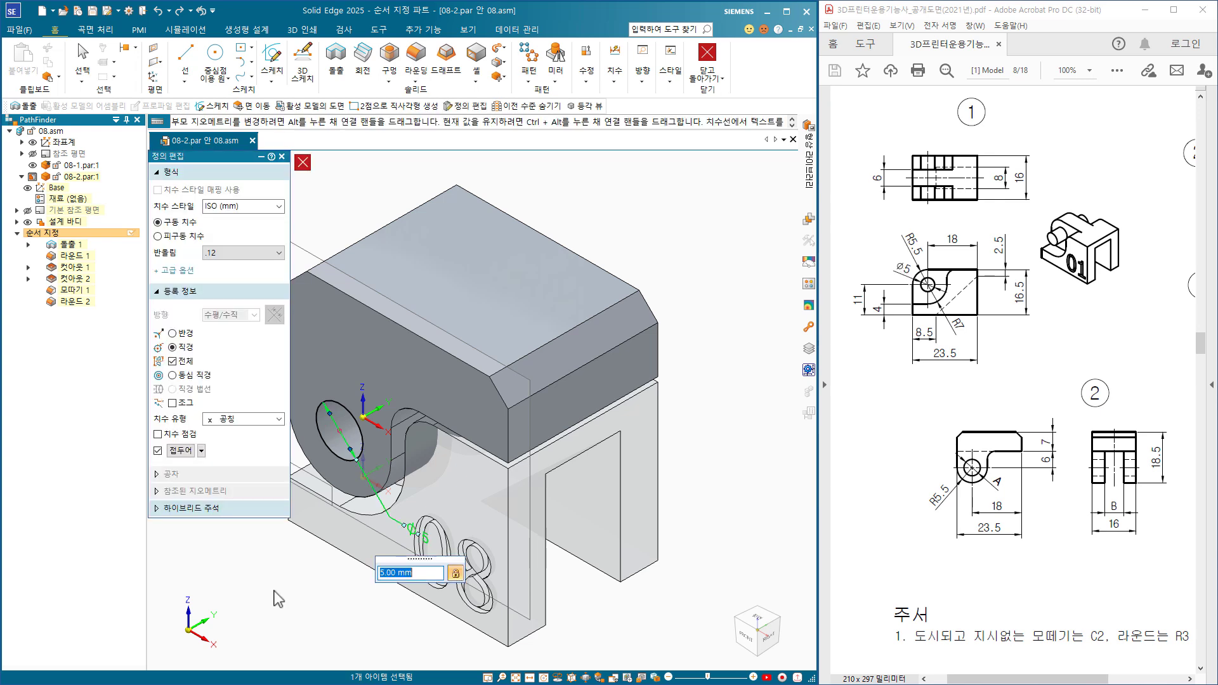
pyautogui.write('6')
pyautogui.press('Return')
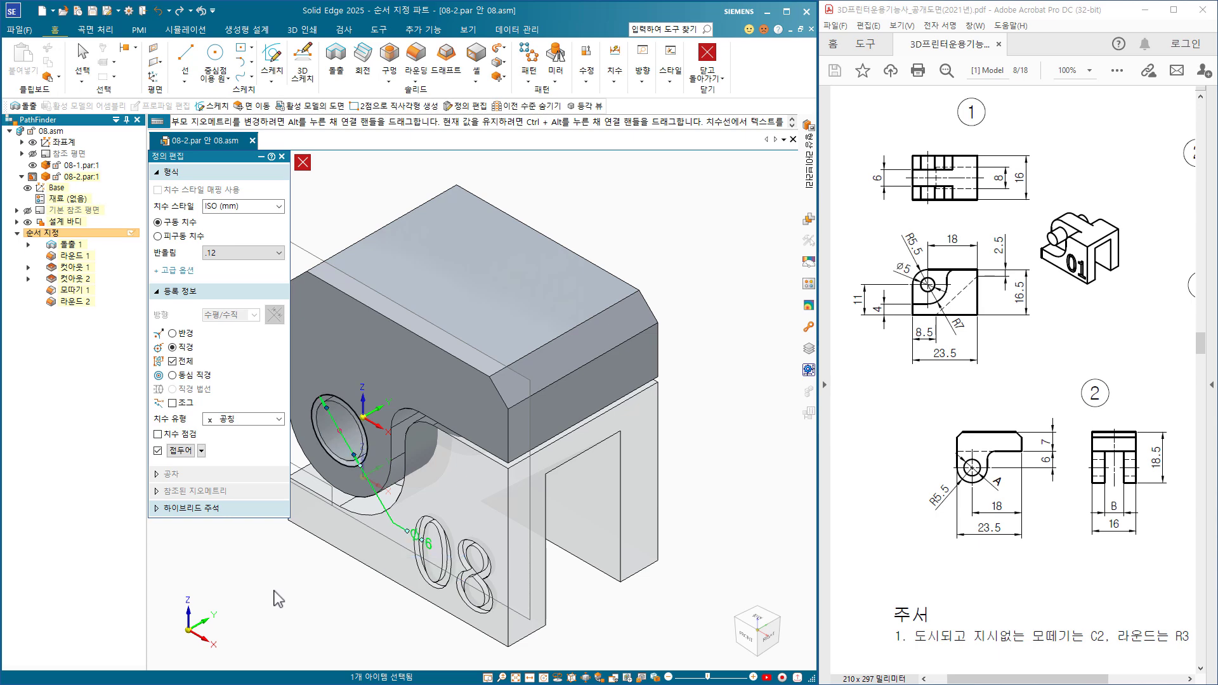
pyautogui.click(406, 180)
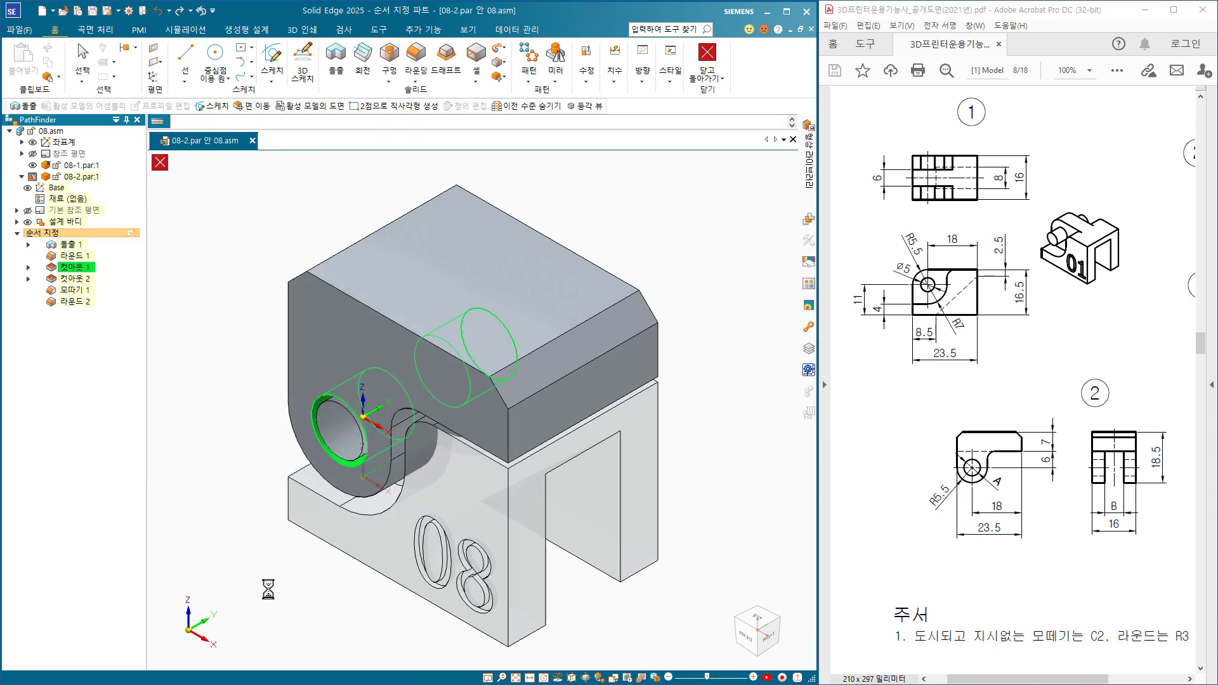
# Set the width of the central slot cutout in 08-2 to 7 mm and return to the assembly.
pyautogui.moveTo(269, 590); pyautogui.dragTo(307, 506, button='middle')
pyautogui.moveTo(442, 525); pyautogui.dragTo(226, 506, button='middle')
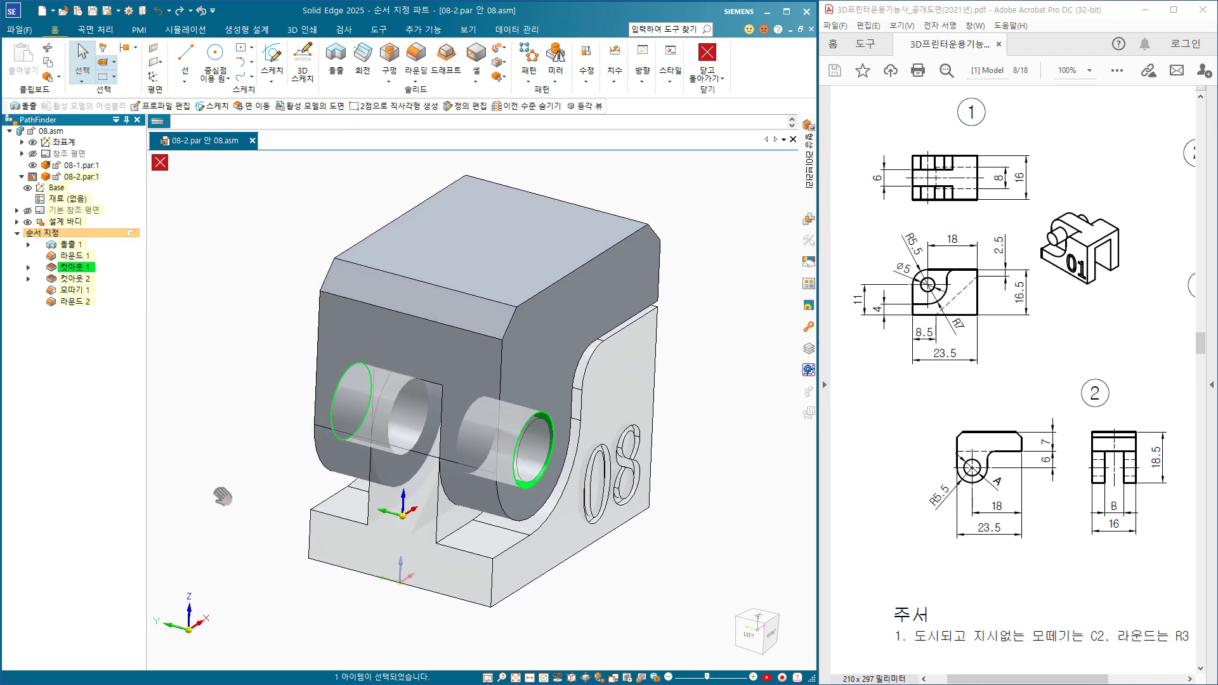
pyautogui.click(383, 396)
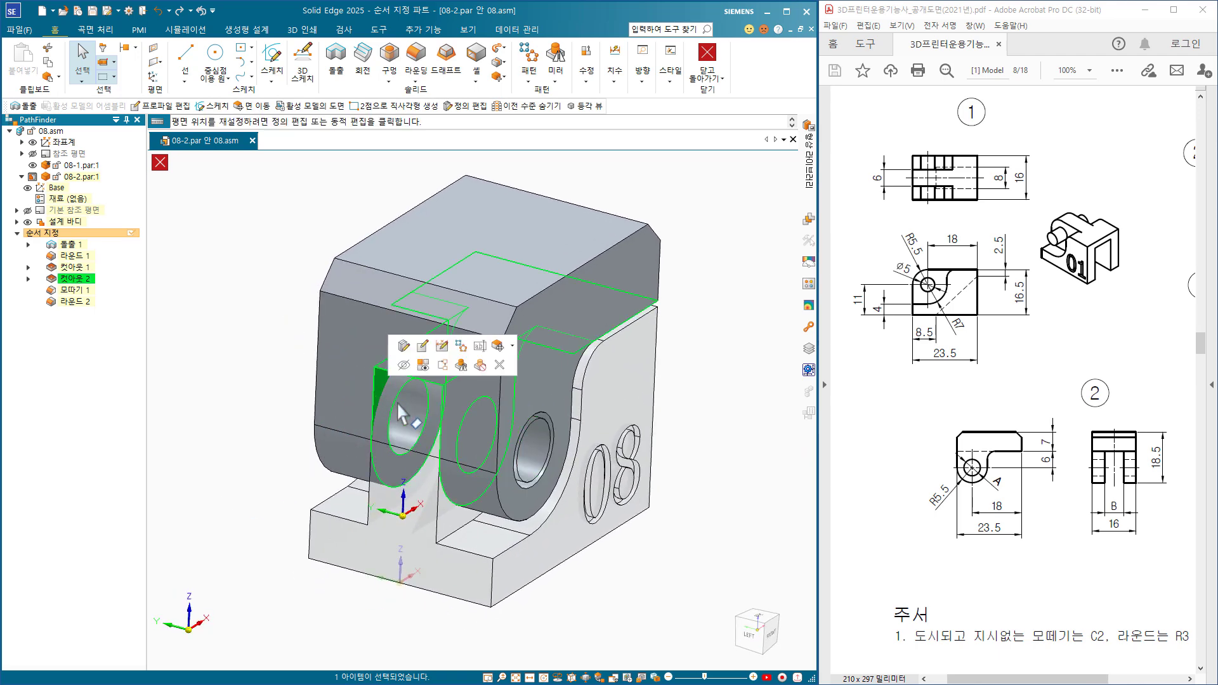
pyautogui.click(438, 350)
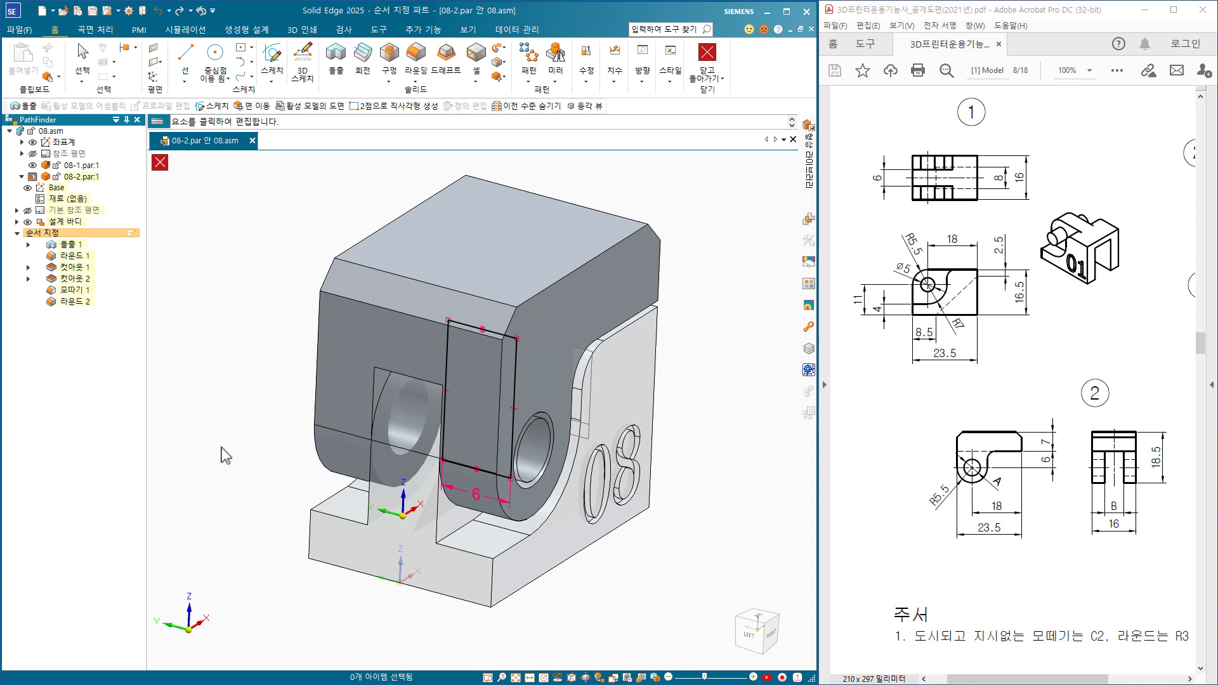
pyautogui.click(477, 494)
pyautogui.write('7')
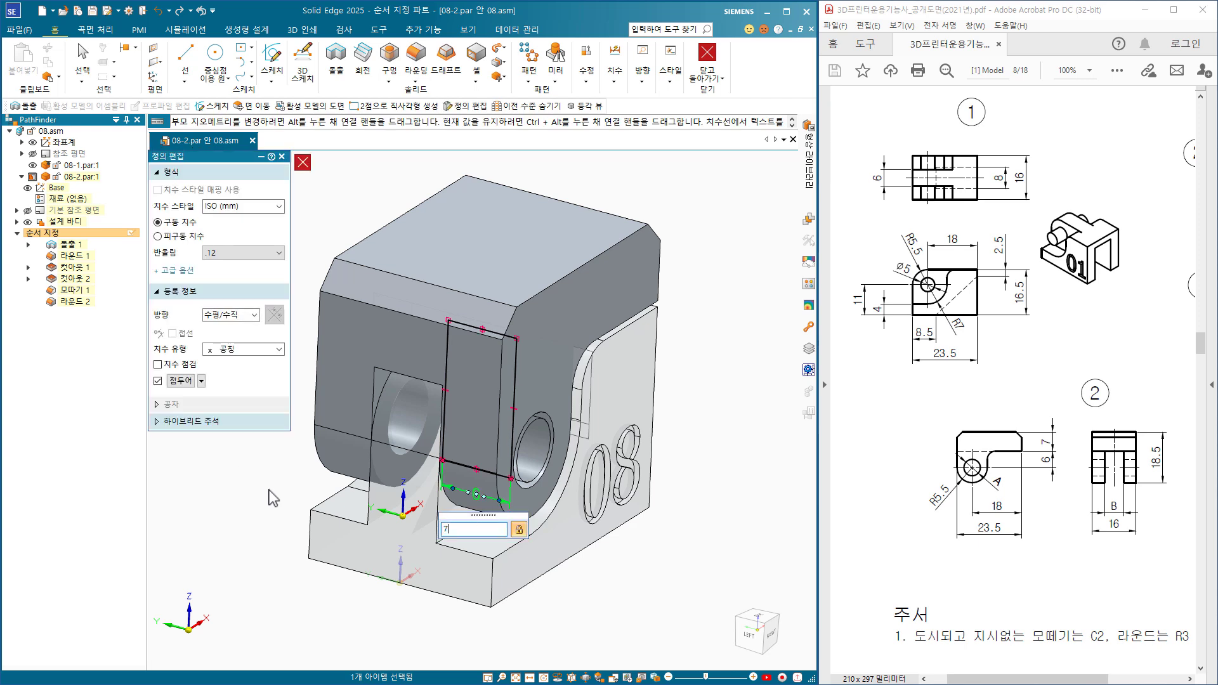
pyautogui.press('Return')
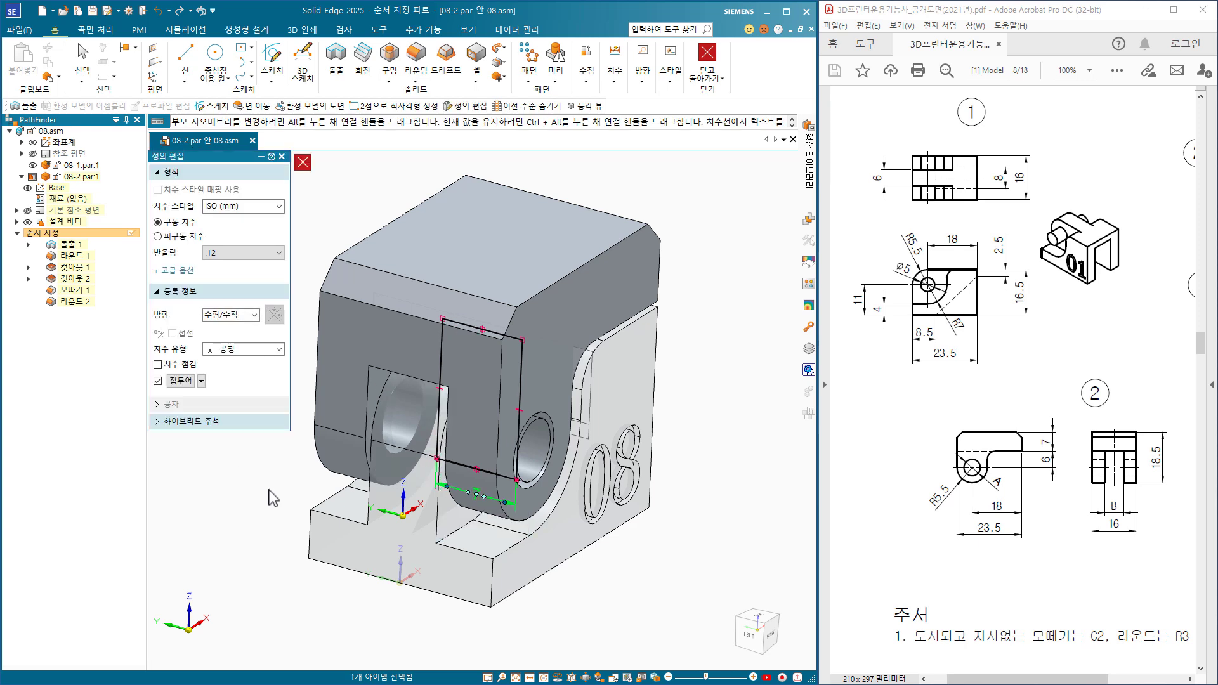
pyautogui.press('Escape')
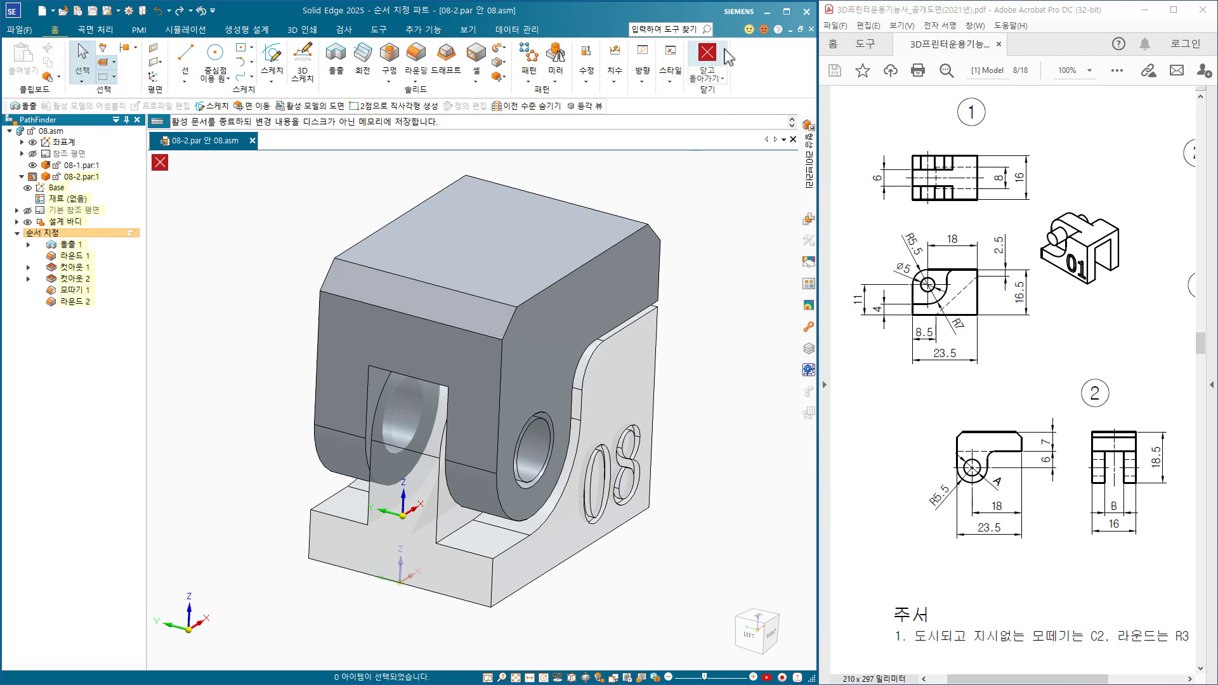
pyautogui.click(726, 57)
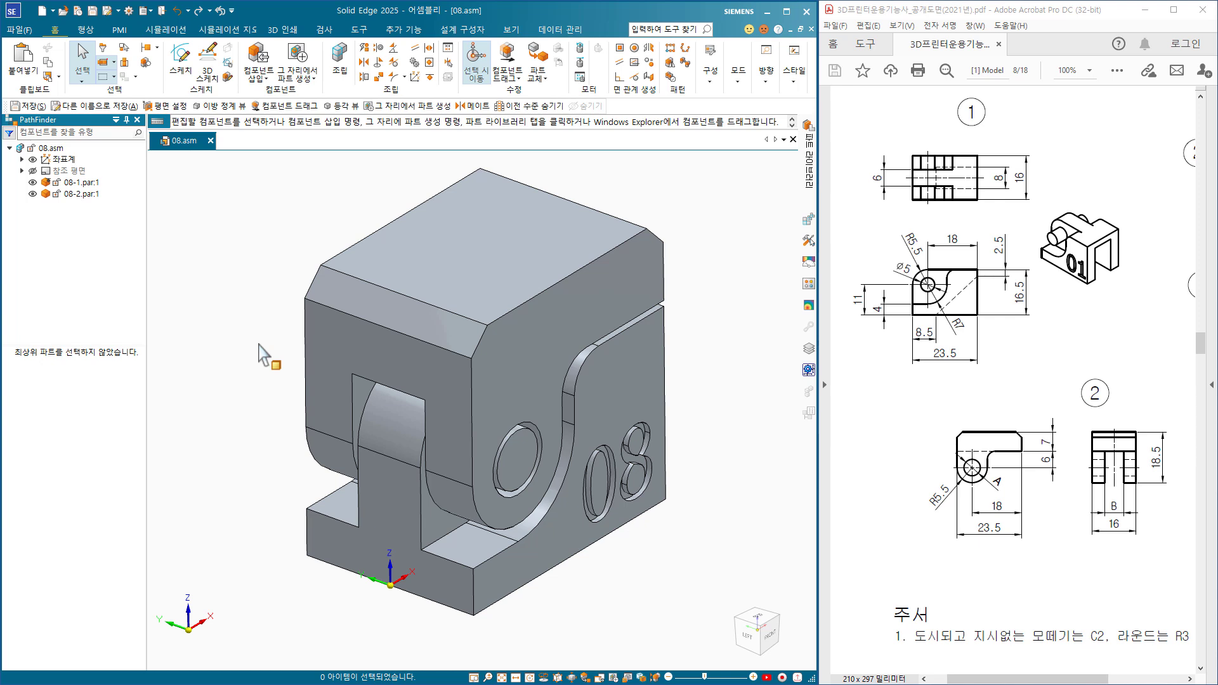
# Clip the assembly with planes parallel to the hinge-side end face and examine the pin and slot clearances from the left view.
pyautogui.click(511, 30)
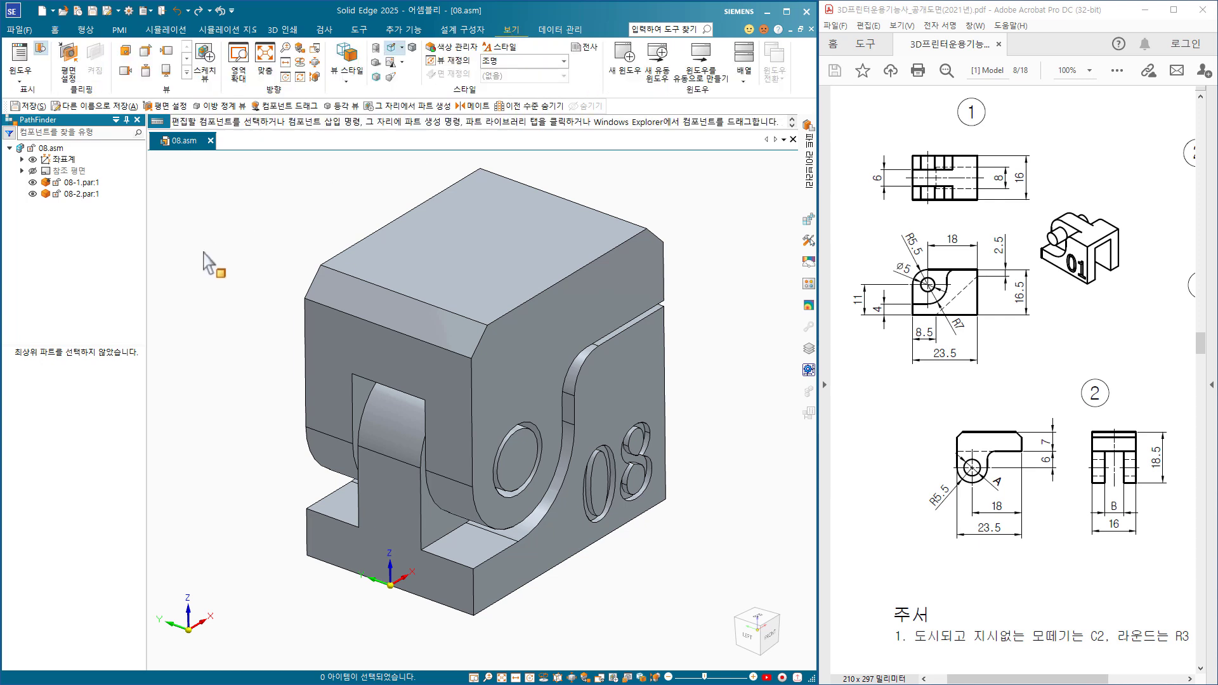
pyautogui.click(63, 79)
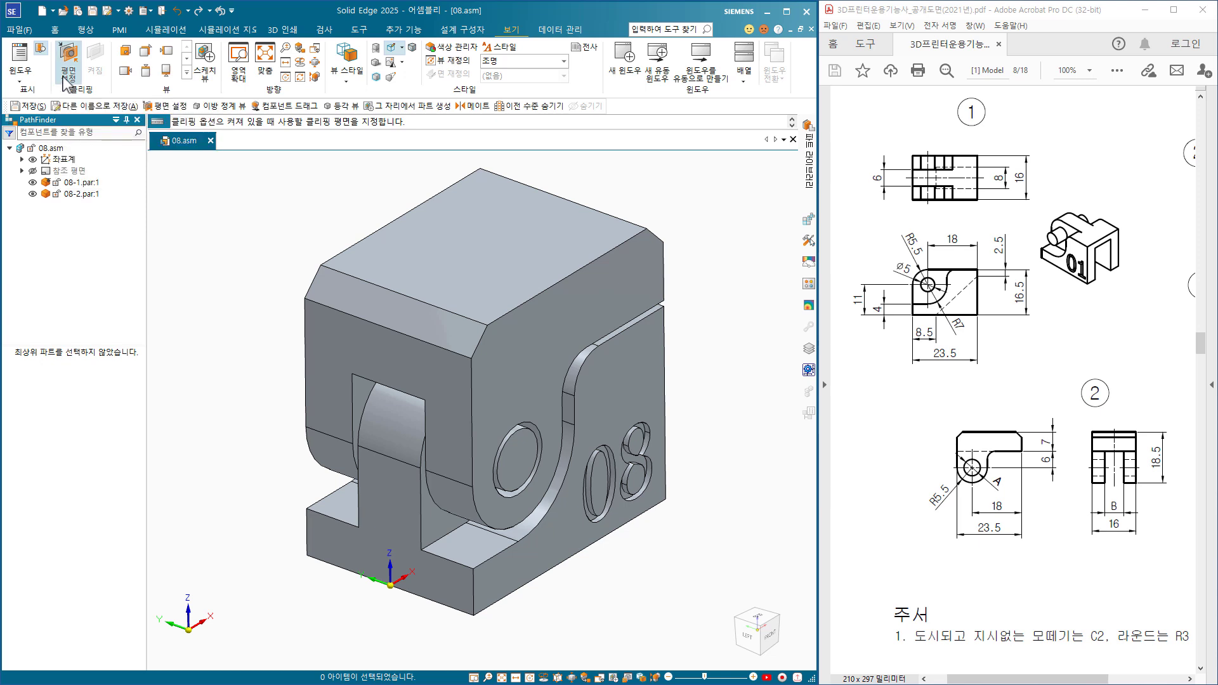
pyautogui.click(350, 354)
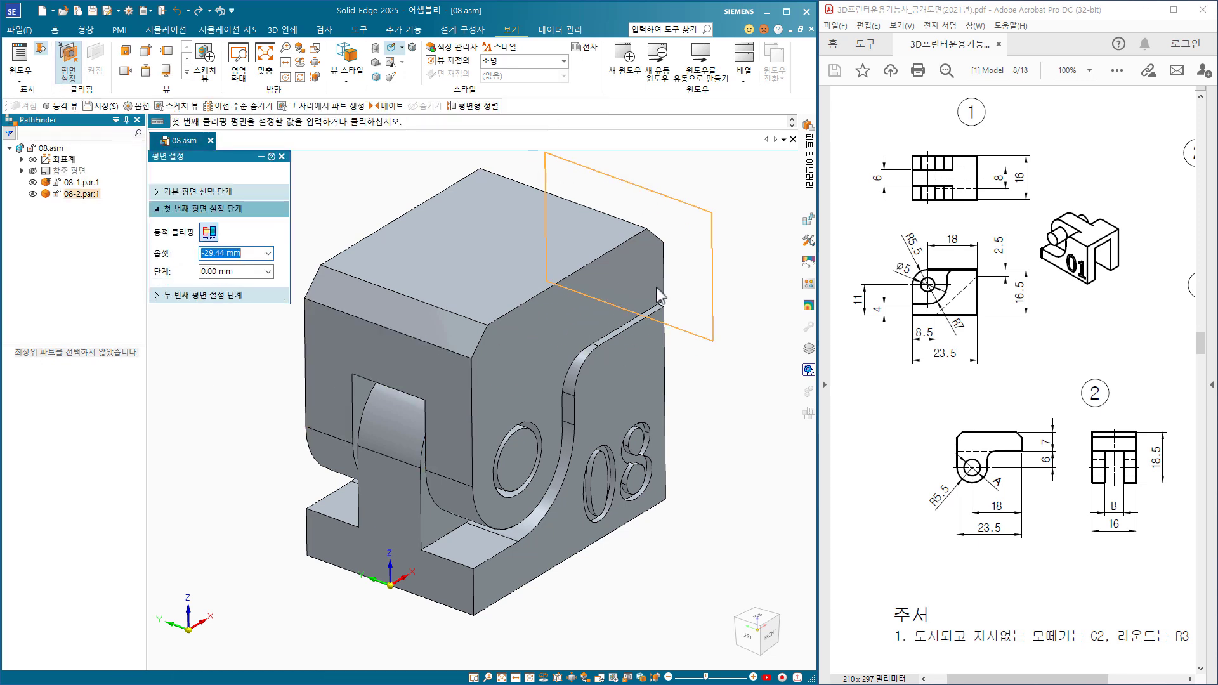
pyautogui.click(698, 263)
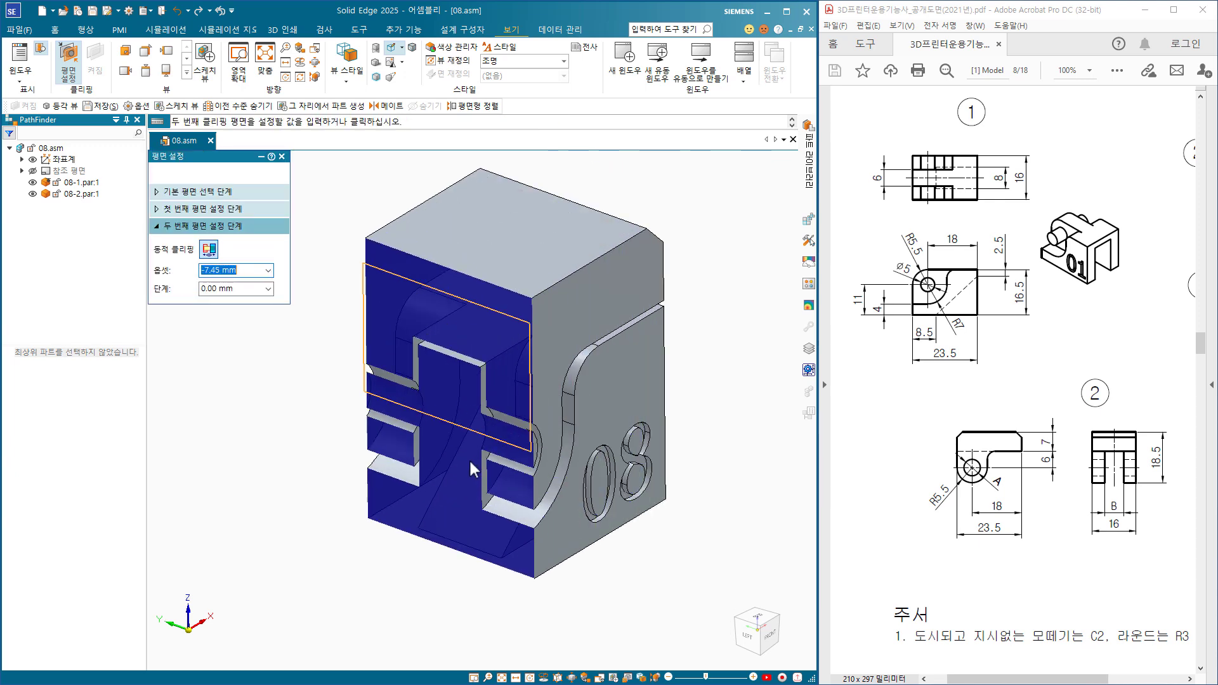
pyautogui.click(464, 468)
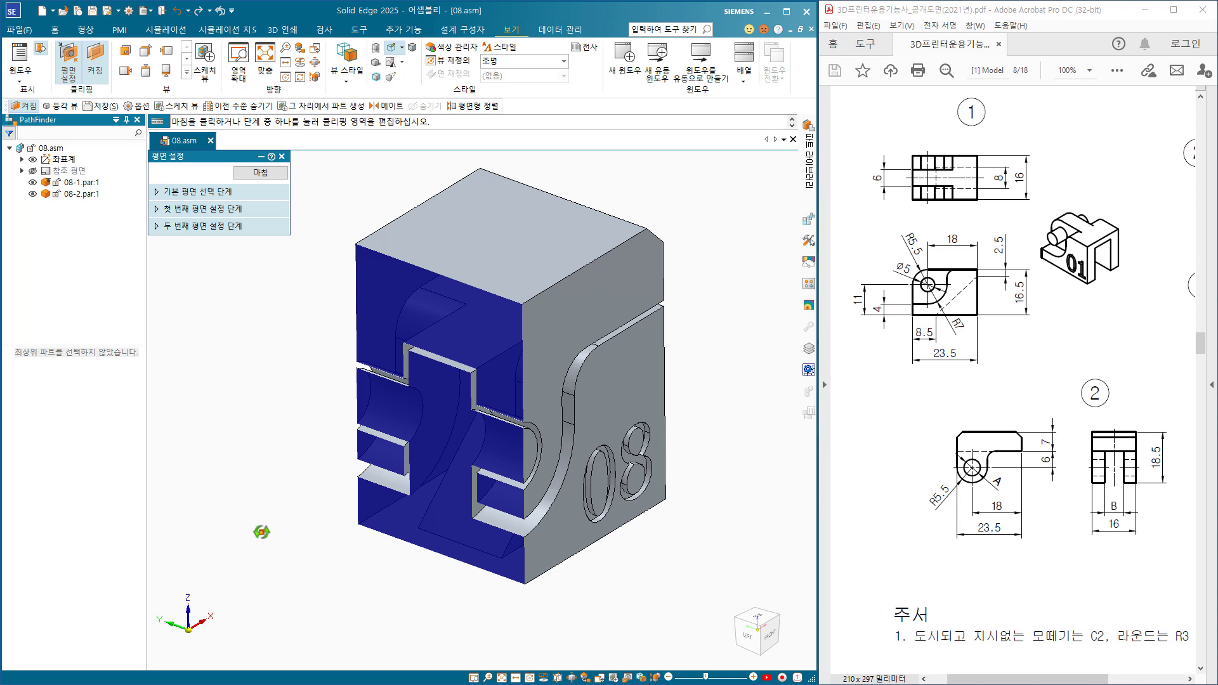
pyautogui.hotkey('ctrl', 'l')
pyautogui.moveTo(319, 491); pyautogui.dragTo(326, 495, button='middle')
pyautogui.scroll(4, 326, 552)
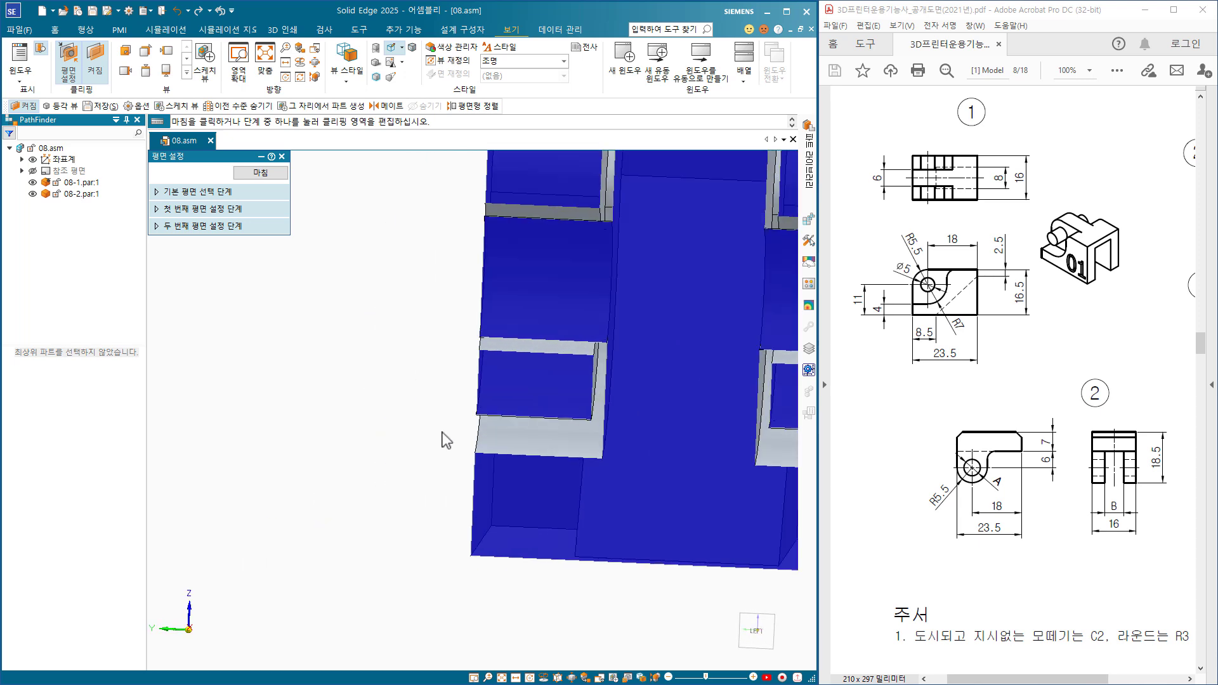
pyautogui.keyDown('shift'); pyautogui.moveTo(406, 380); pyautogui.dragTo(260, 466, button='middle'); pyautogui.keyUp('shift')
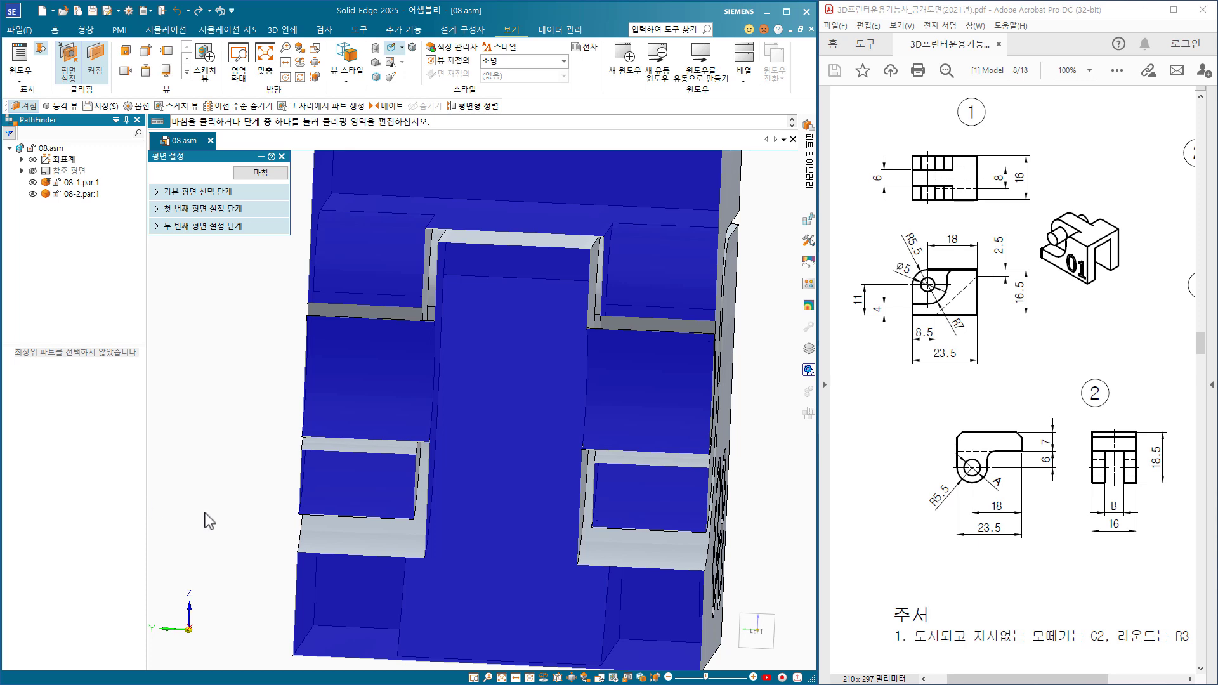
# Finish the clipping plane setup, turn clipping off, and restore the isometric view.
pyautogui.click(259, 174)
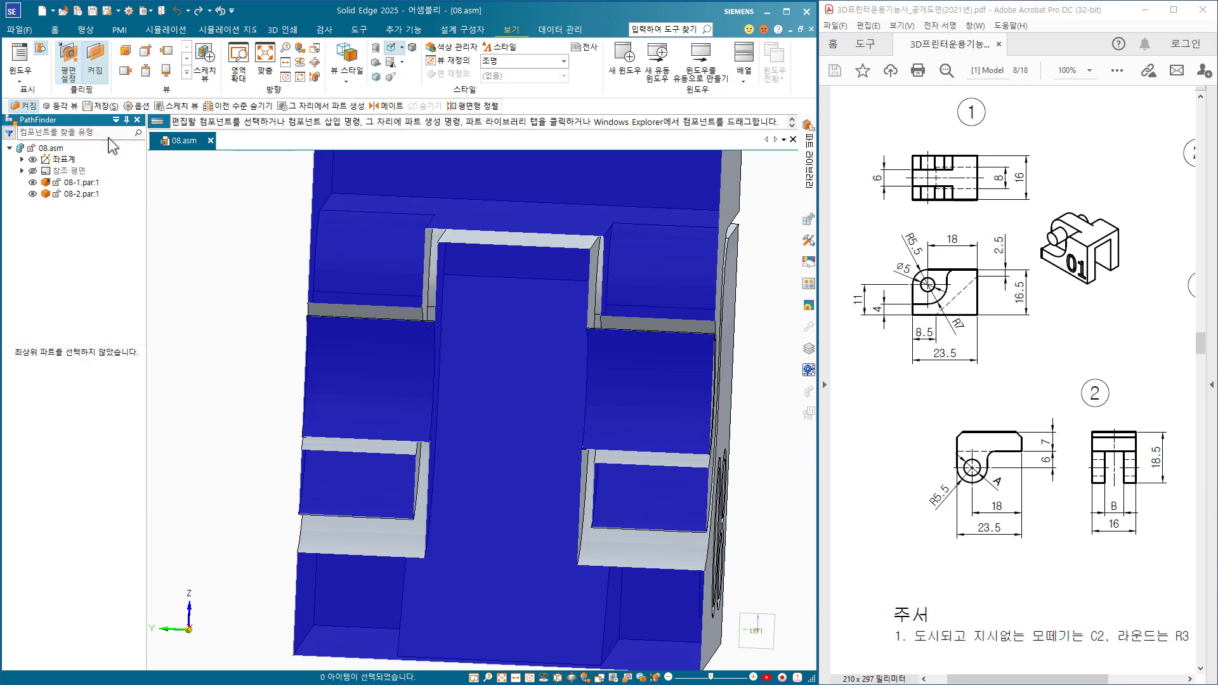
pyautogui.click(96, 63)
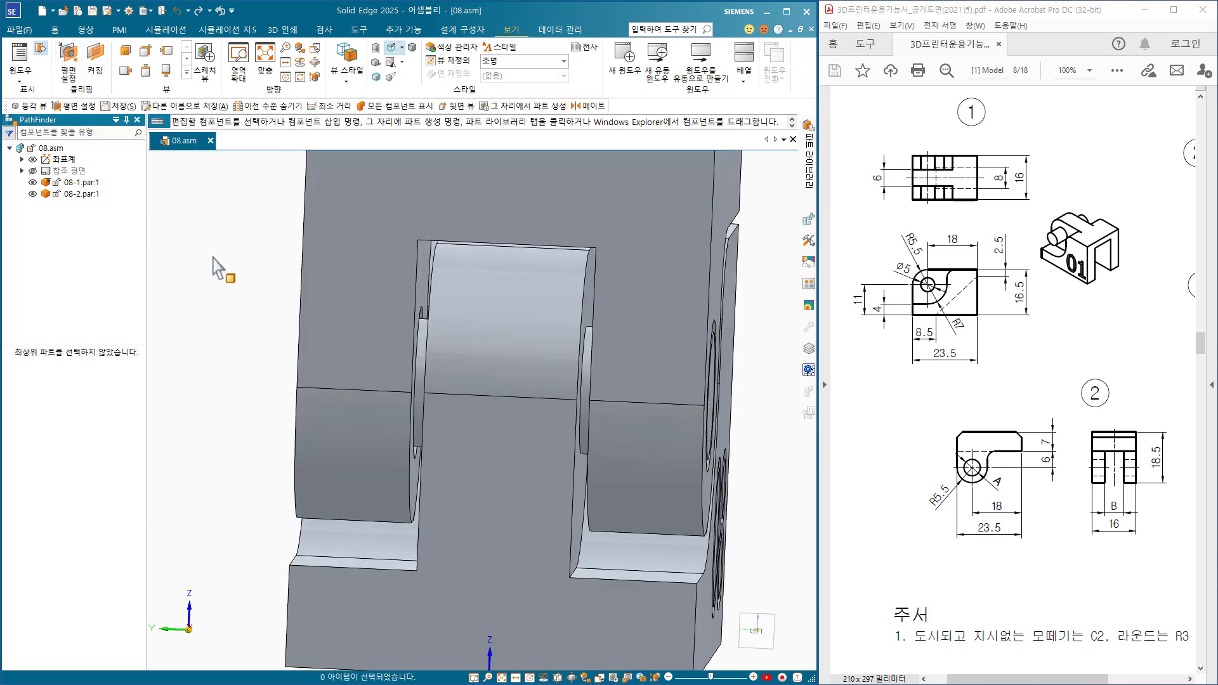
pyautogui.hotkey('ctrl', 'i')
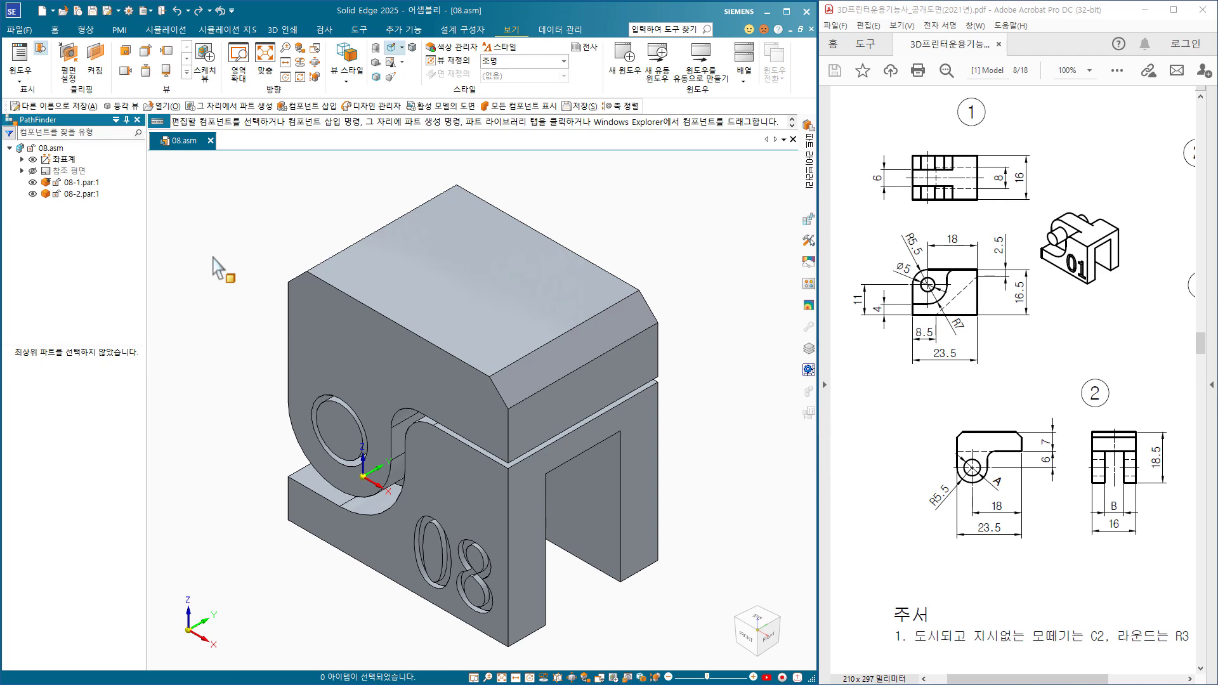
# Save a copy of the assembly in STEP format as 08.stp in the 08 folder.
pyautogui.click(110, 17)
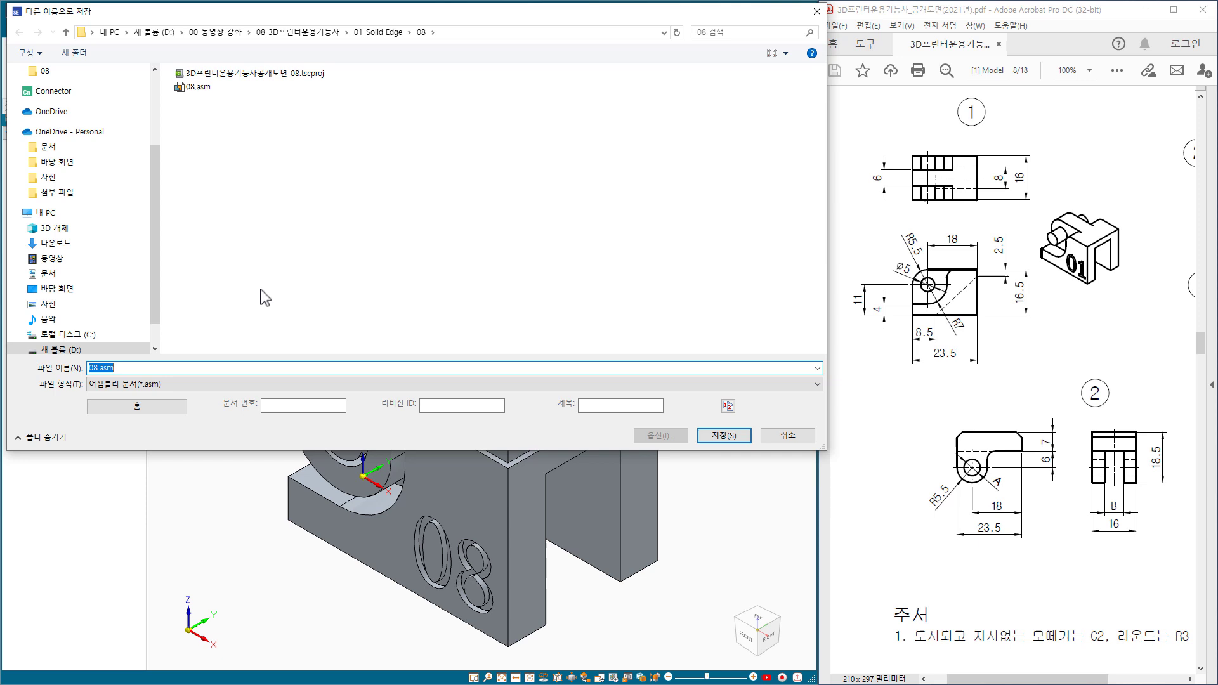
pyautogui.click(195, 384)
pyautogui.click(144, 492)
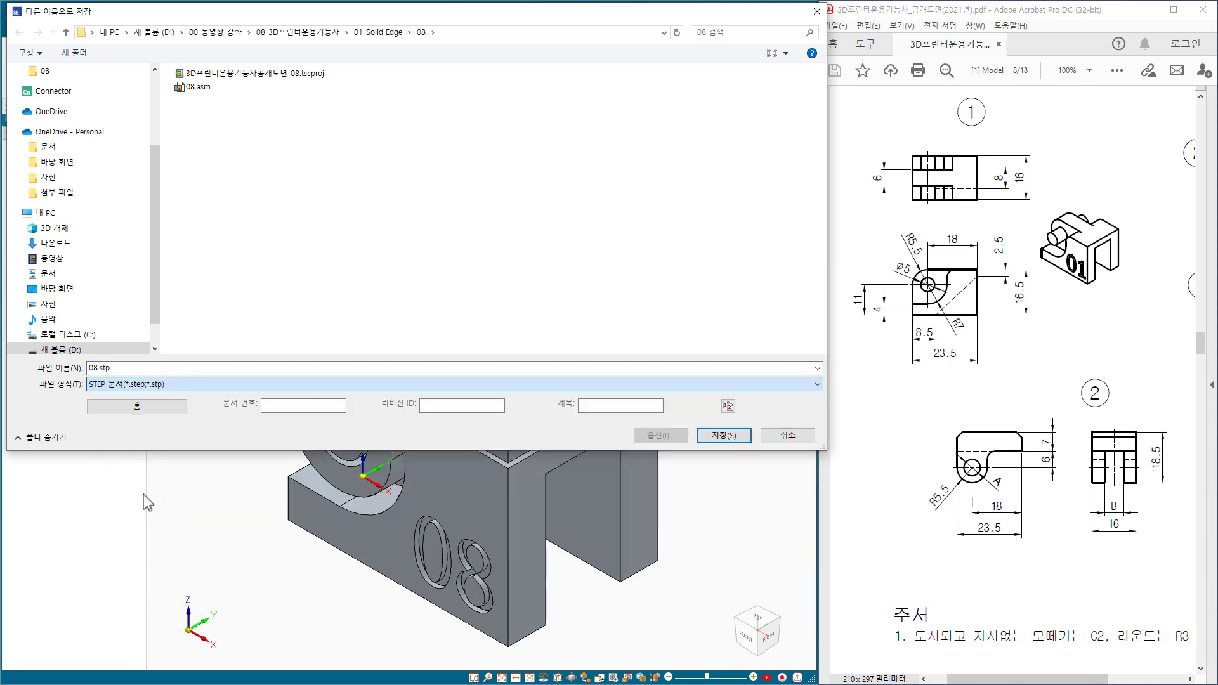
pyautogui.click(714, 438)
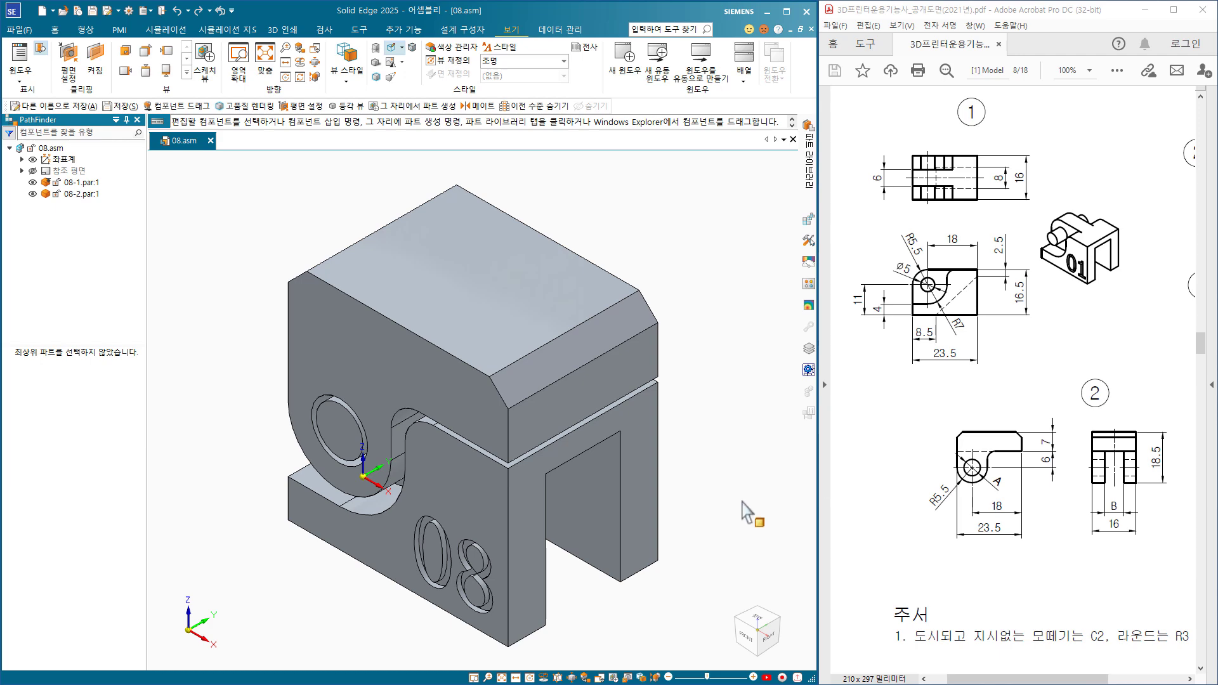
# Inspect the hinge side of the assembly and save a copy in STL format as 08.stl in the 08 folder.
pyautogui.moveTo(727, 515); pyautogui.dragTo(664, 248, button='middle')
pyautogui.moveTo(334, 454); pyautogui.dragTo(413, 516, button='middle')
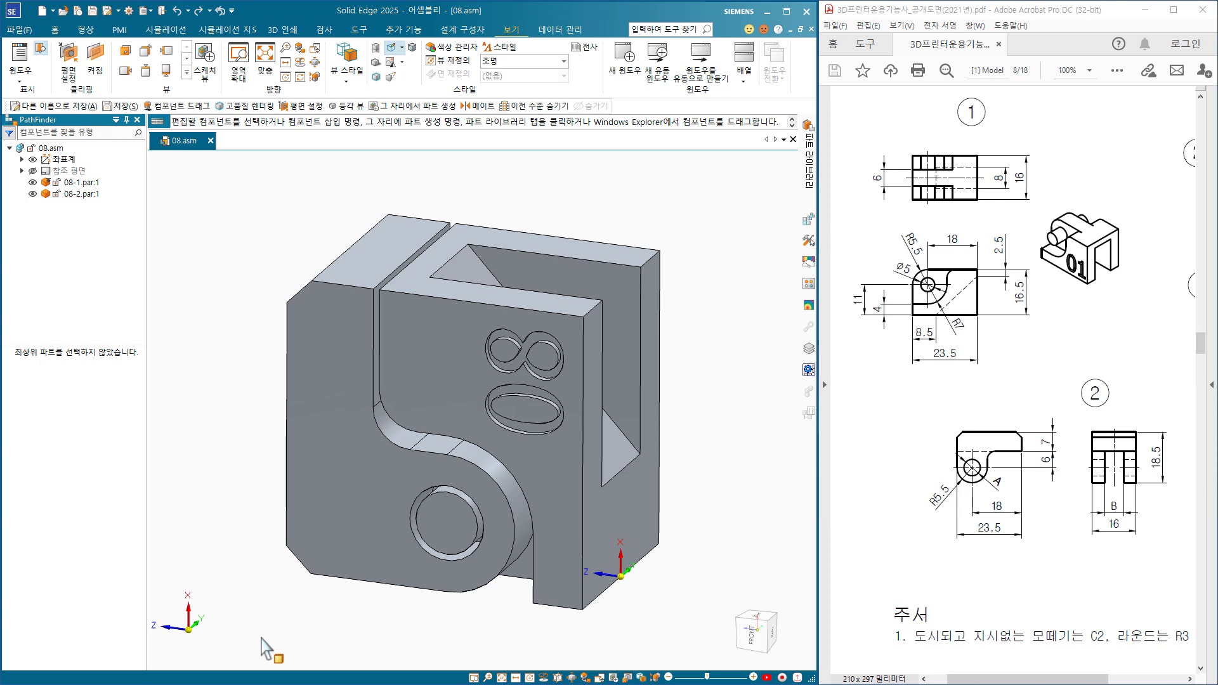
pyautogui.click(107, 10)
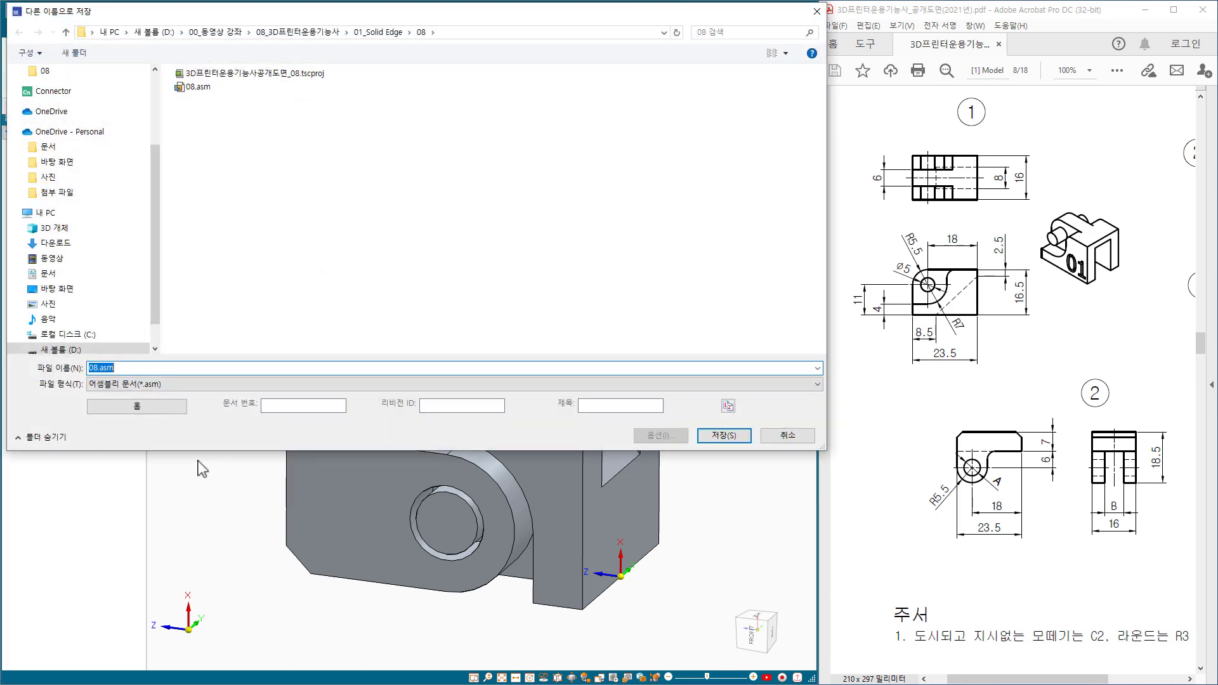
pyautogui.click(210, 385)
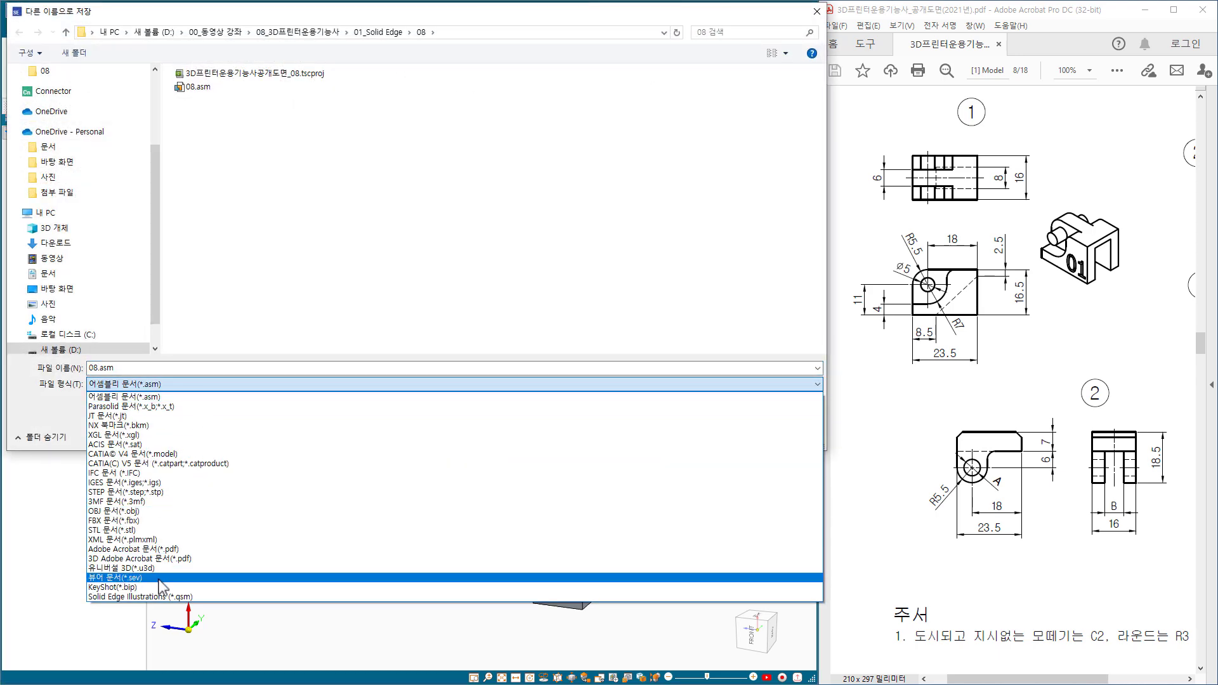
pyautogui.click(149, 531)
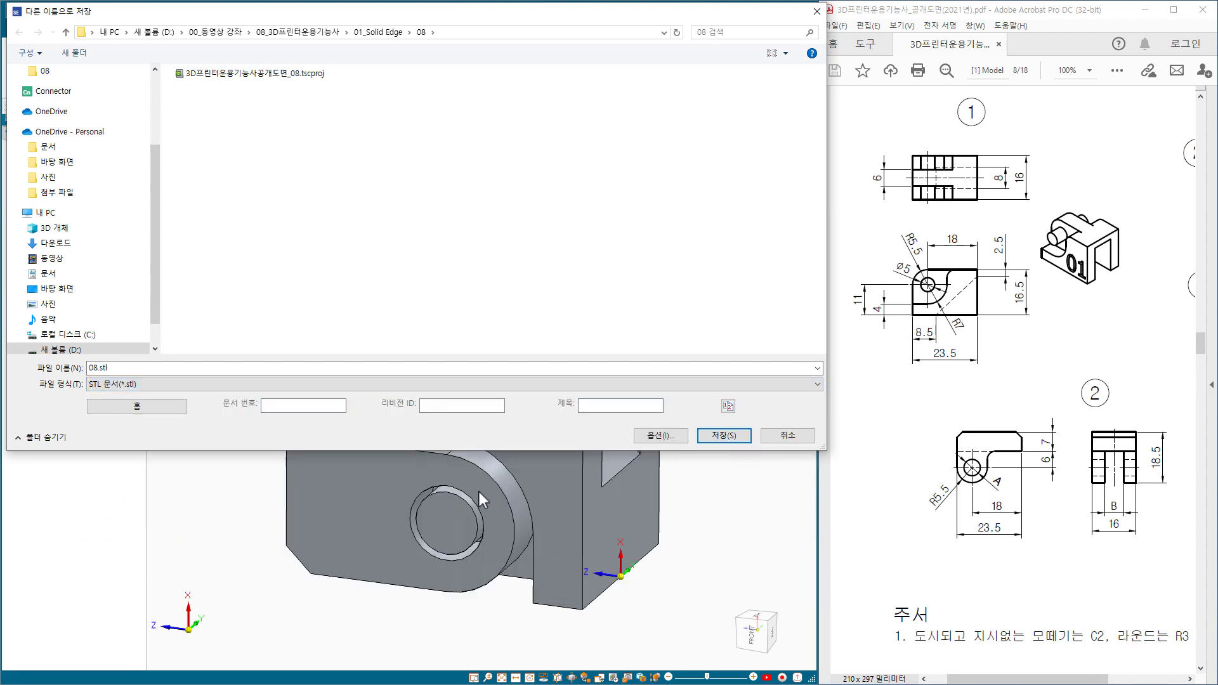
pyautogui.click(722, 438)
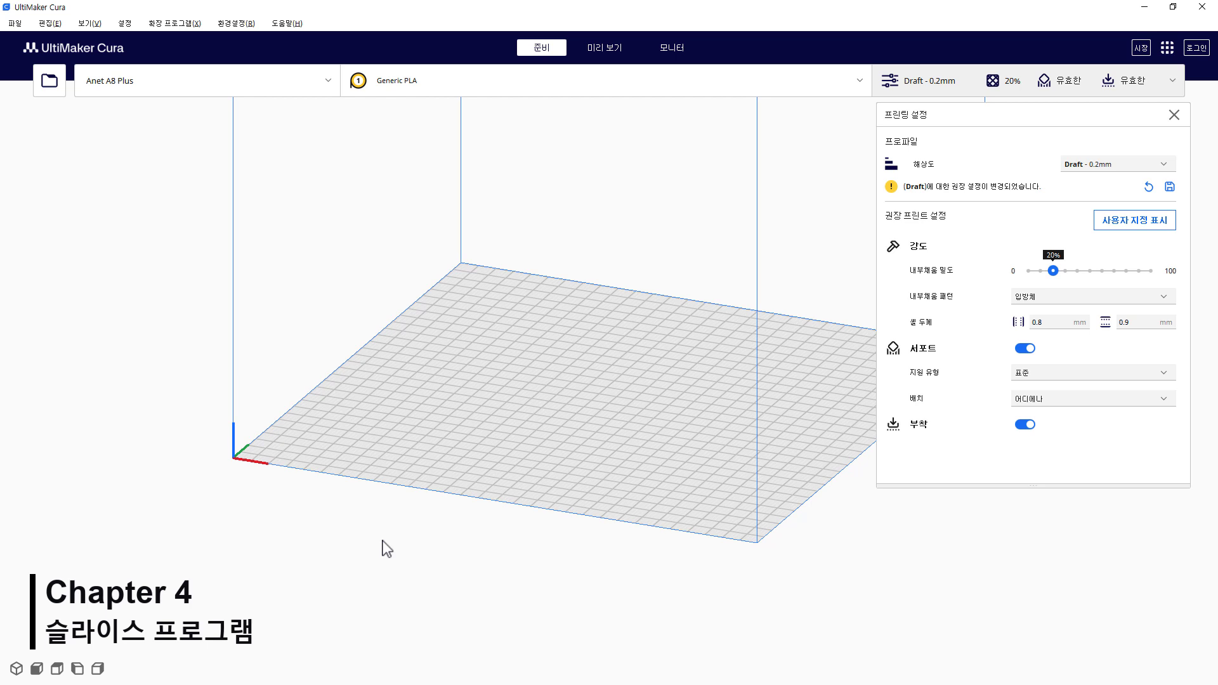
# Load the 08.stl model from the 08 folder onto the build plate.
pyautogui.click(46, 80)
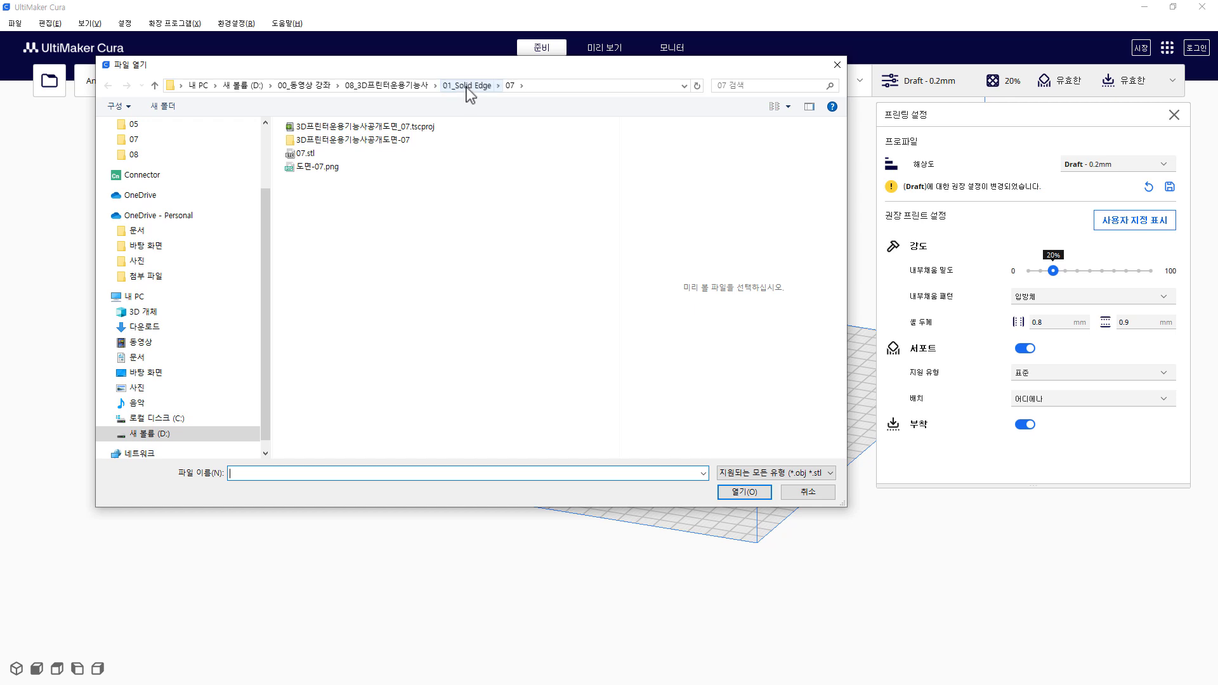
pyautogui.click(466, 85)
pyautogui.doubleClick(304, 220)
pyautogui.click(306, 140)
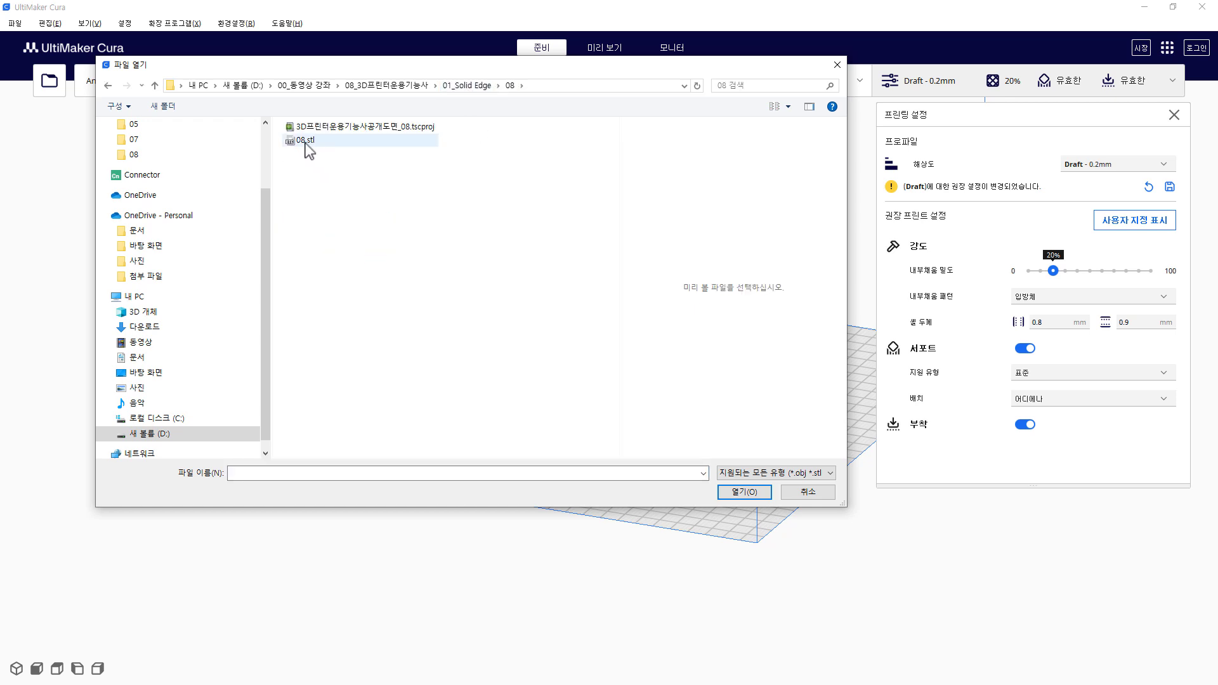
pyautogui.click(742, 492)
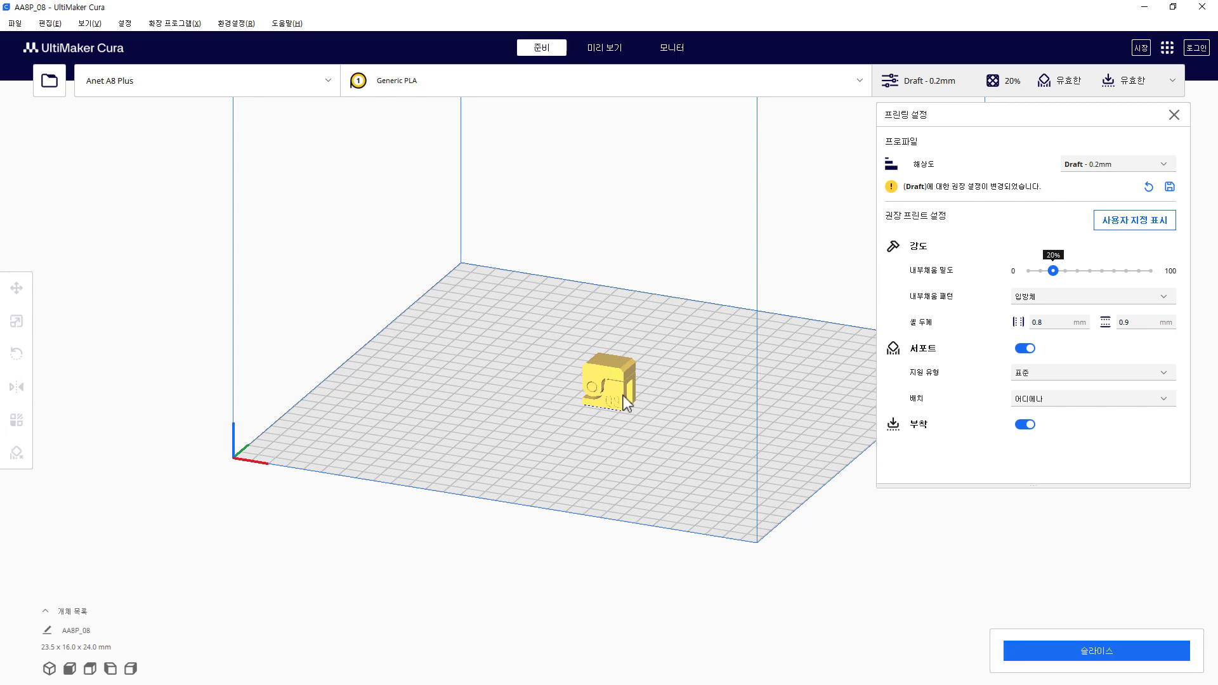
# Rotate the model 90 degrees counterclockwise about its Y axis, as seen from the front, and deselect it.
pyautogui.scroll(6, 621, 406)
pyautogui.moveTo(560, 569); pyautogui.dragTo(548, 499, button='middle')
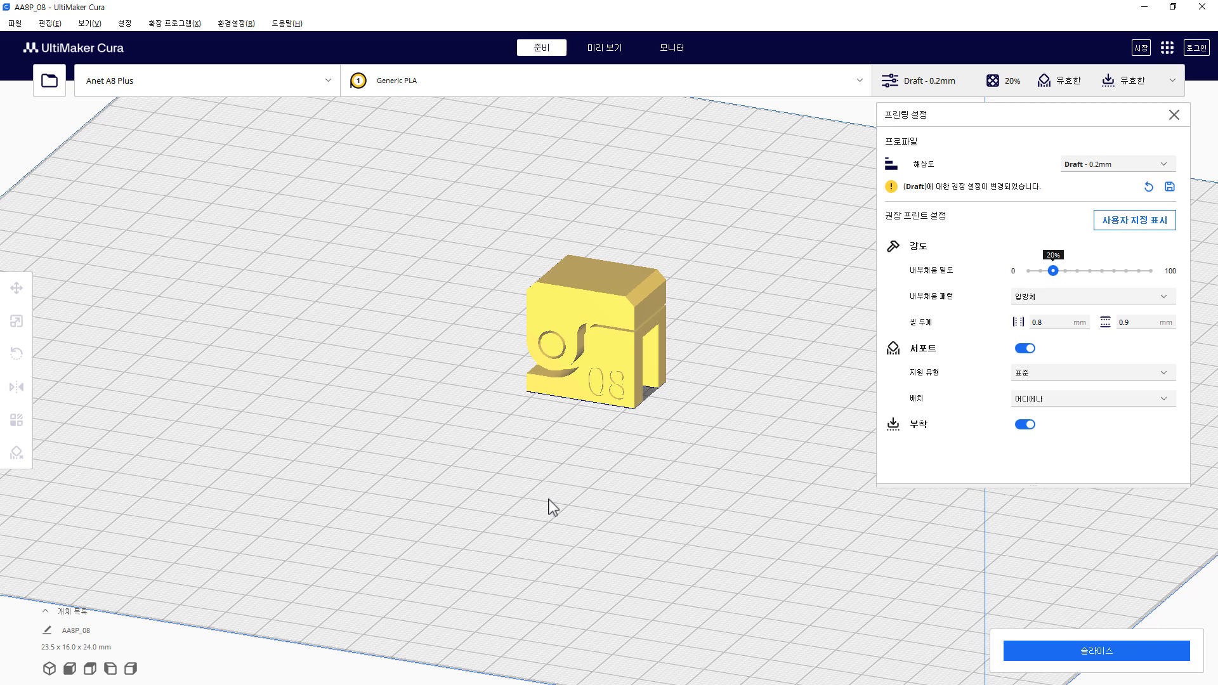
pyautogui.click(572, 296)
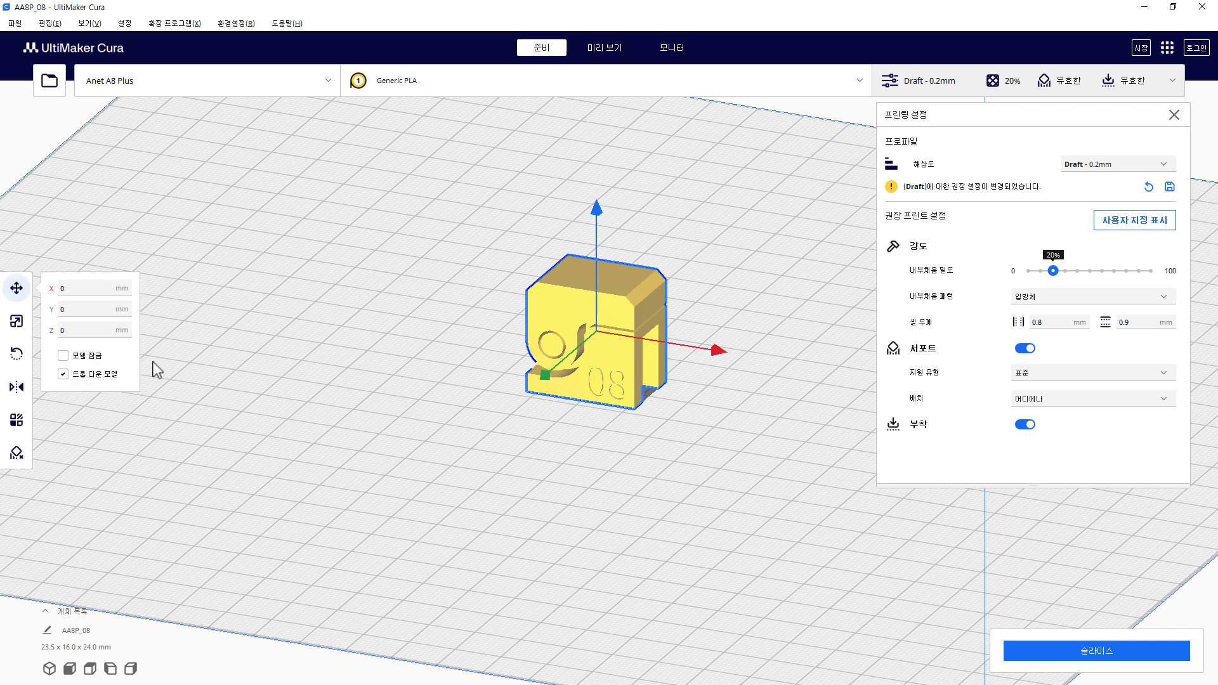
pyautogui.click(17, 353)
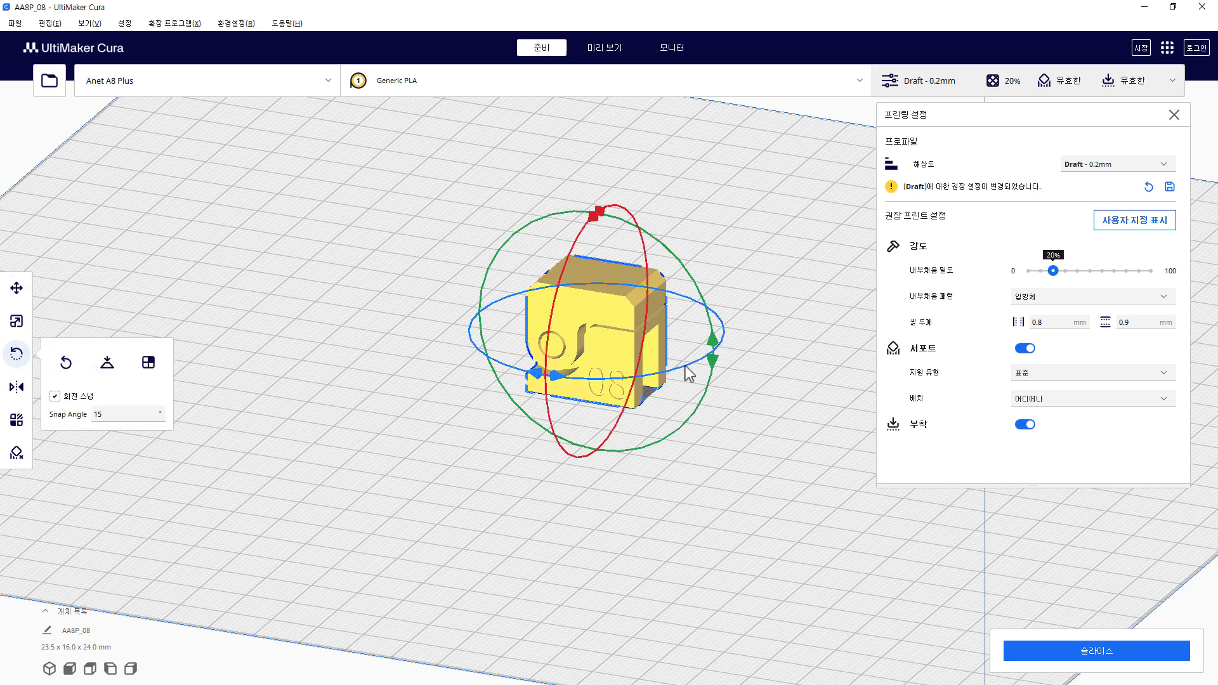
pyautogui.moveTo(713, 352); pyautogui.dragTo(587, 227)
pyautogui.click(458, 558)
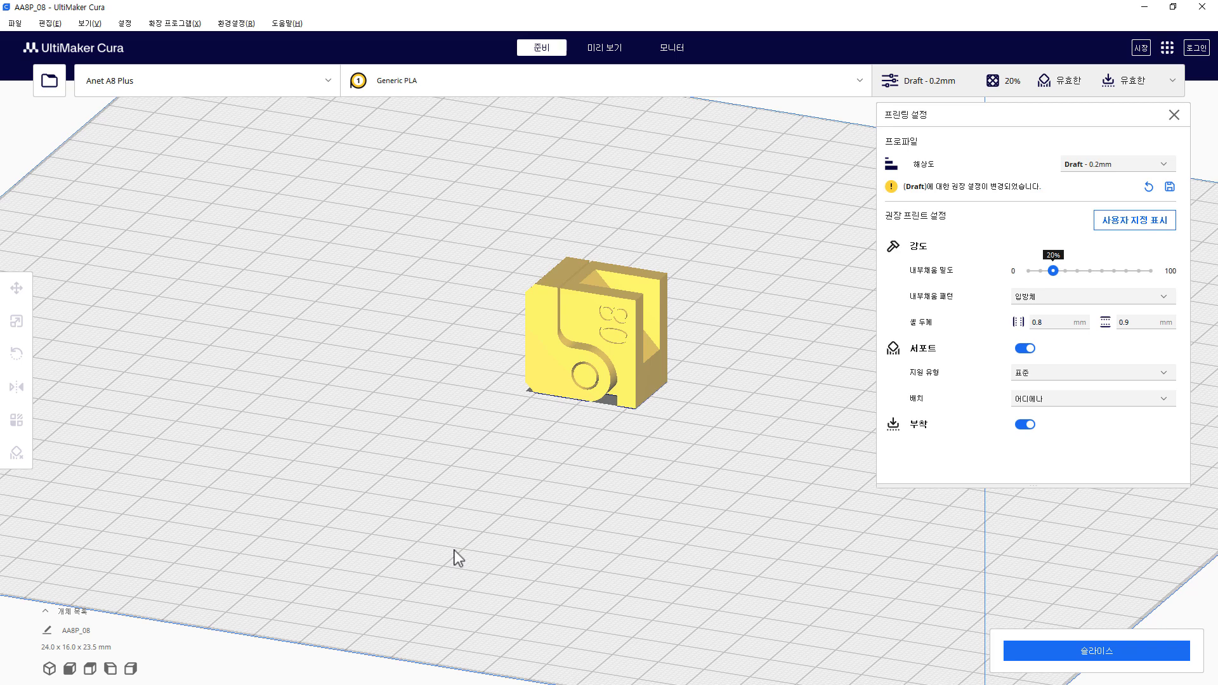
# Slice the rotated model with the current print settings and show its layer preview.
pyautogui.click(1103, 650)
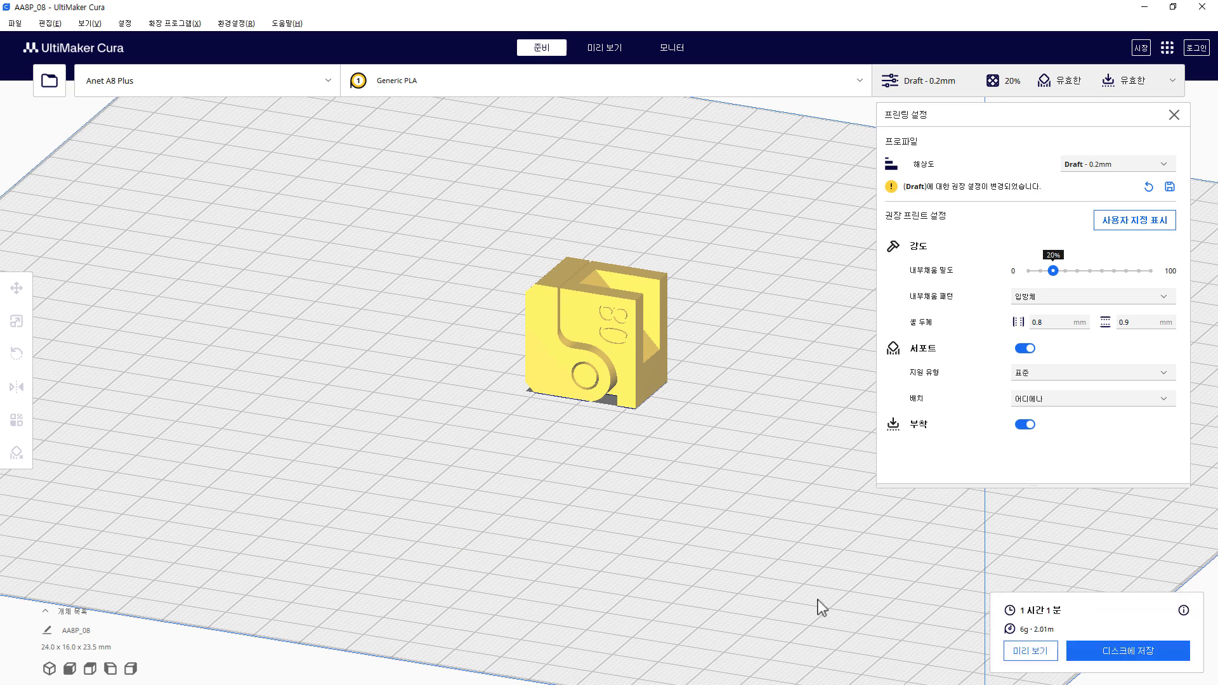
pyautogui.click(1028, 651)
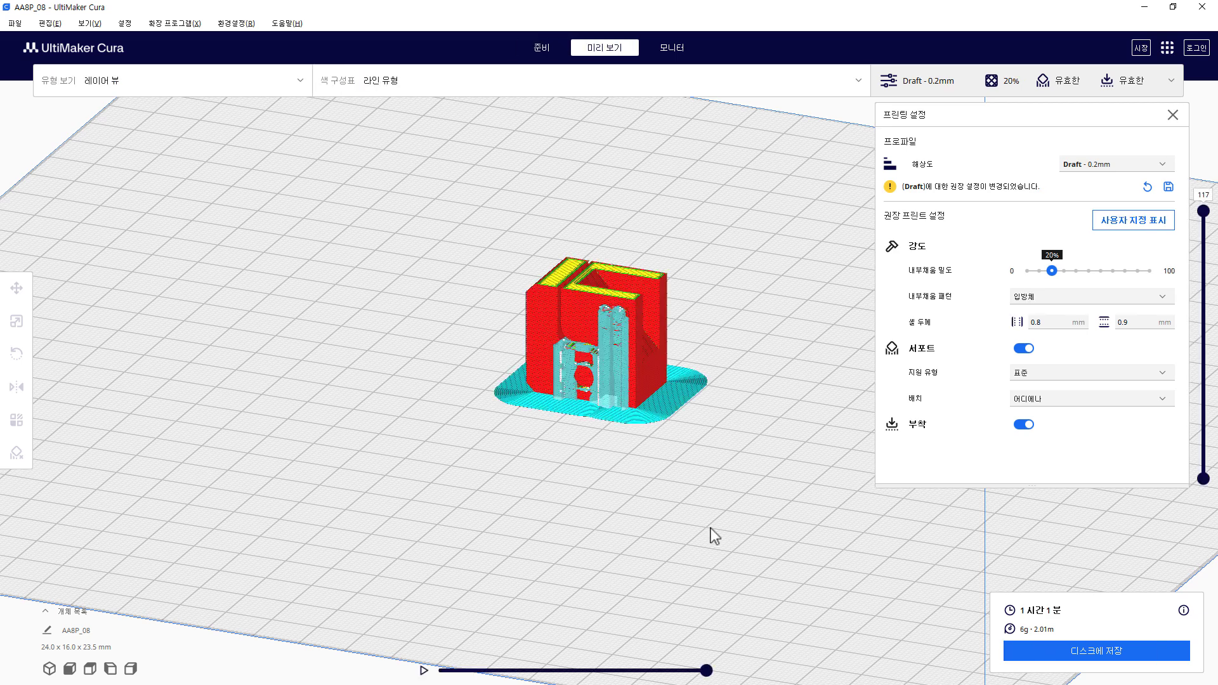